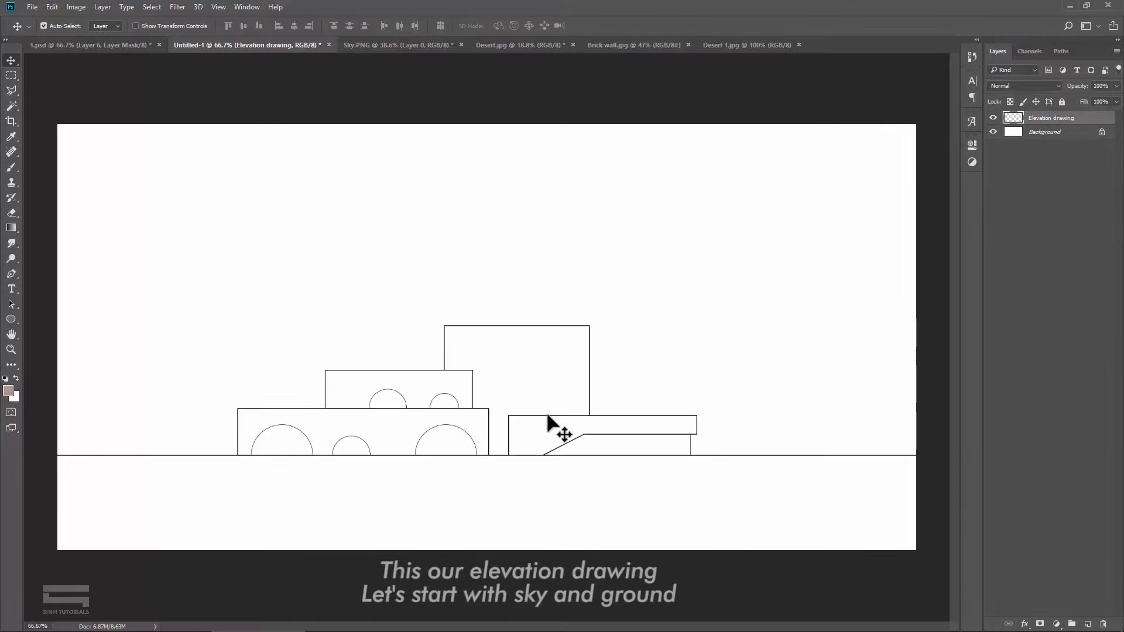
Step: Reposition the elevation drawing and colour-label the Elevation drawing layer orange
mouse_move(557, 431)
mouse_down()
mouse_move(541, 417)
mouse_move(548, 429)
mouse_up()
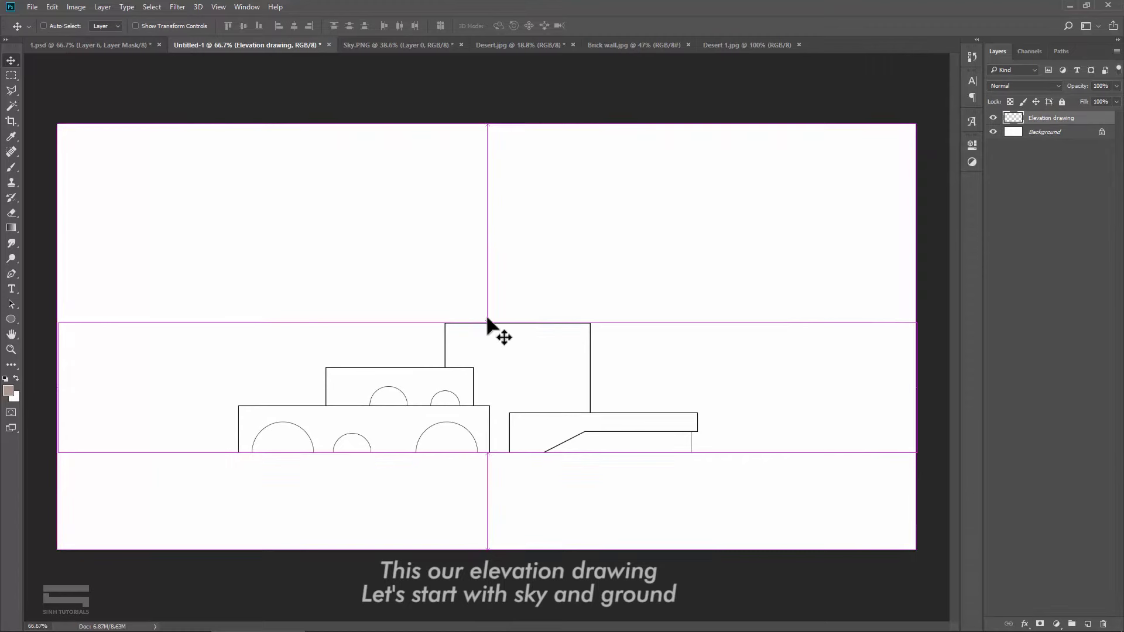
click(47, 26)
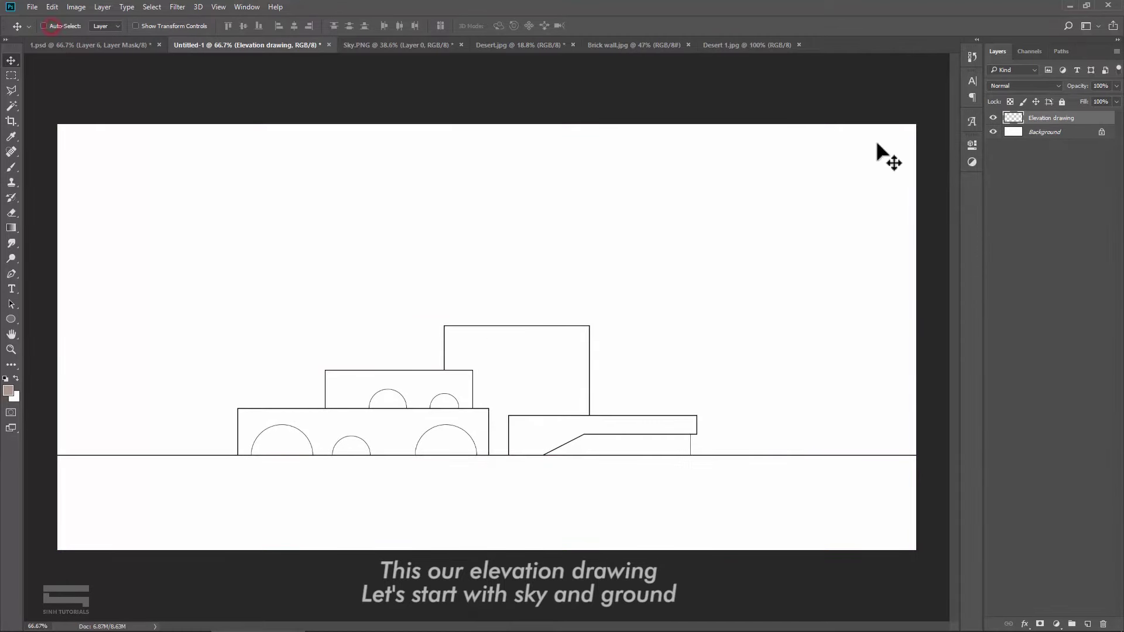
right_click(992, 117)
click(1010, 180)
Step: Copy the entire Sky.PNG image and return to the Untitled-1 drawing
click(398, 45)
key(ctrl+a)
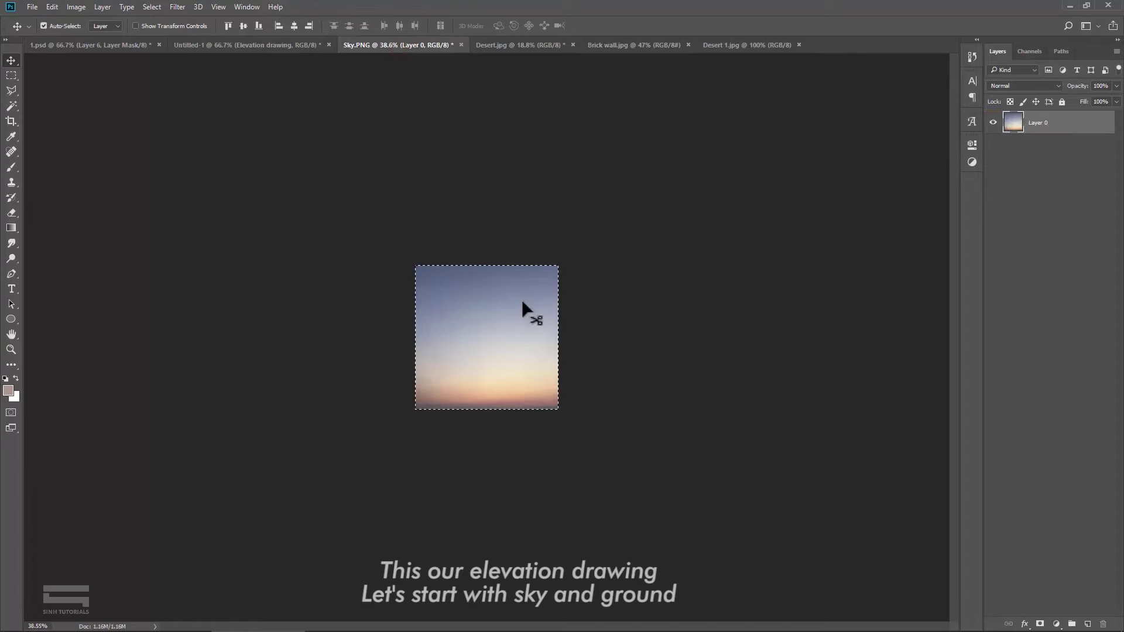
click(265, 45)
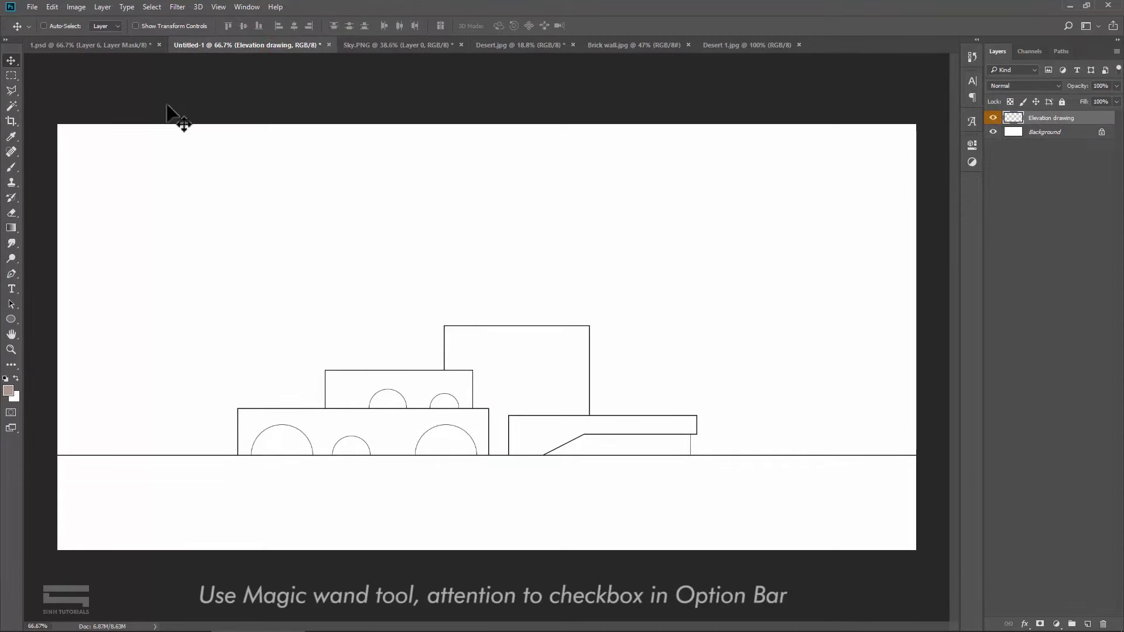
Step: Paste the sky image into the Magic Wand selection of the sky area
click(11, 106)
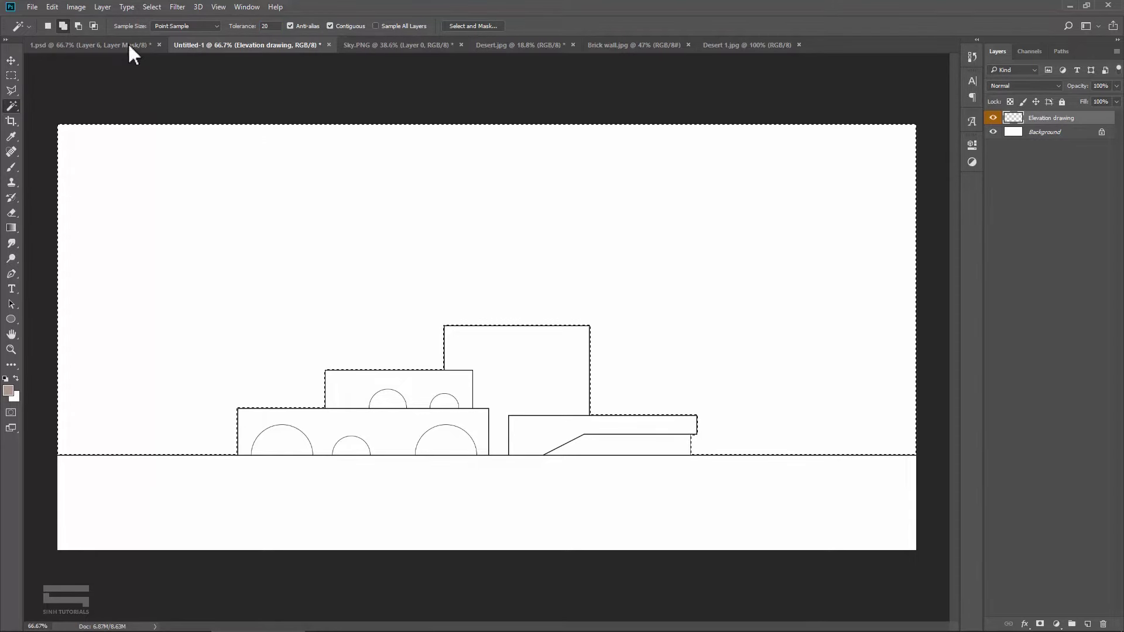
click(52, 7)
mouse_move(74, 119)
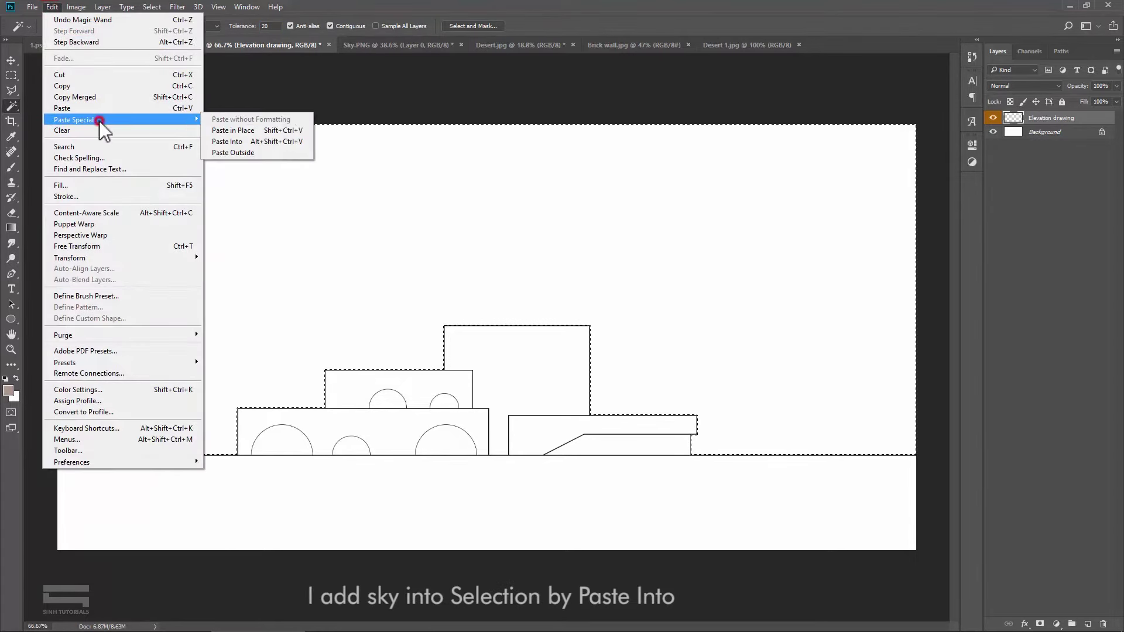
click(276, 140)
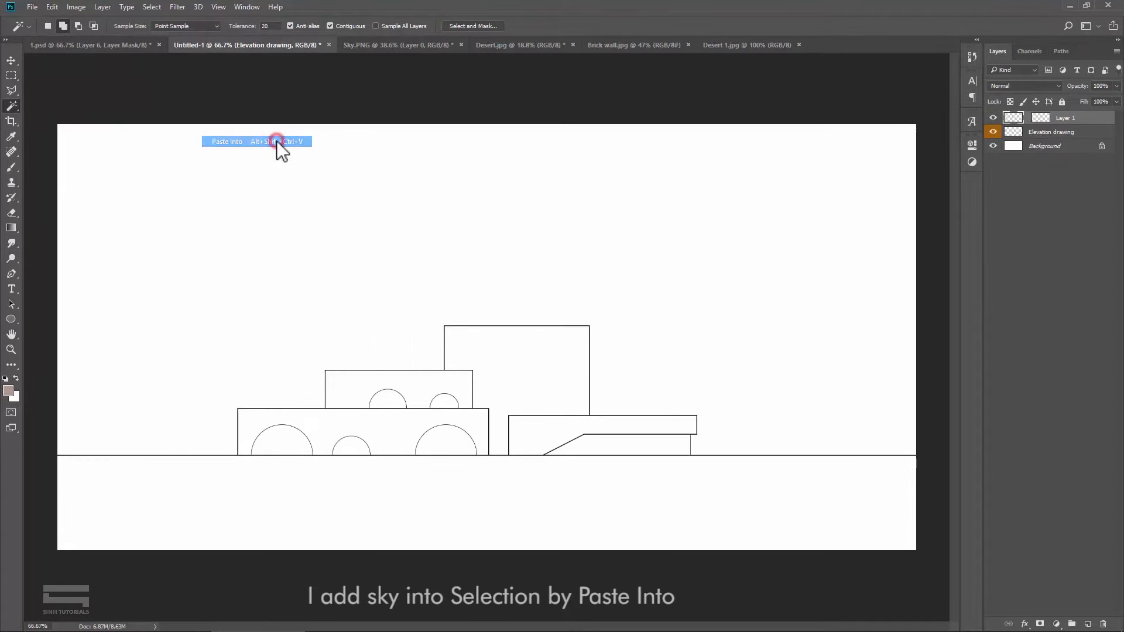
Step: Scale the pasted sky across the full canvas width and down past the horizon
key(v)
key(ctrl+t)
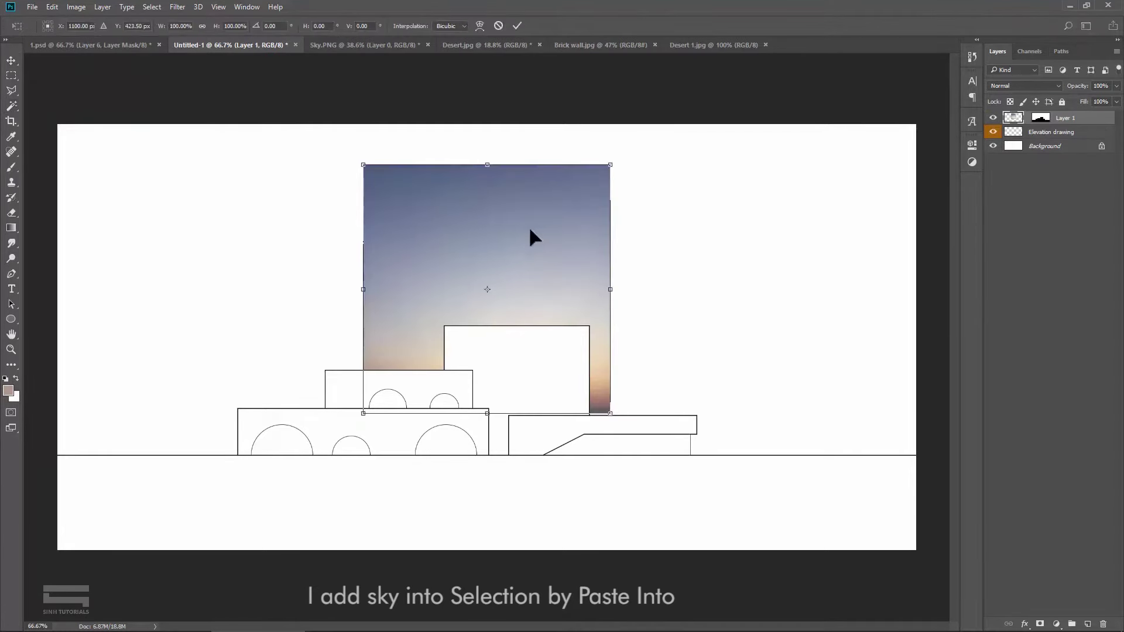
drag(535, 232, 245, 191)
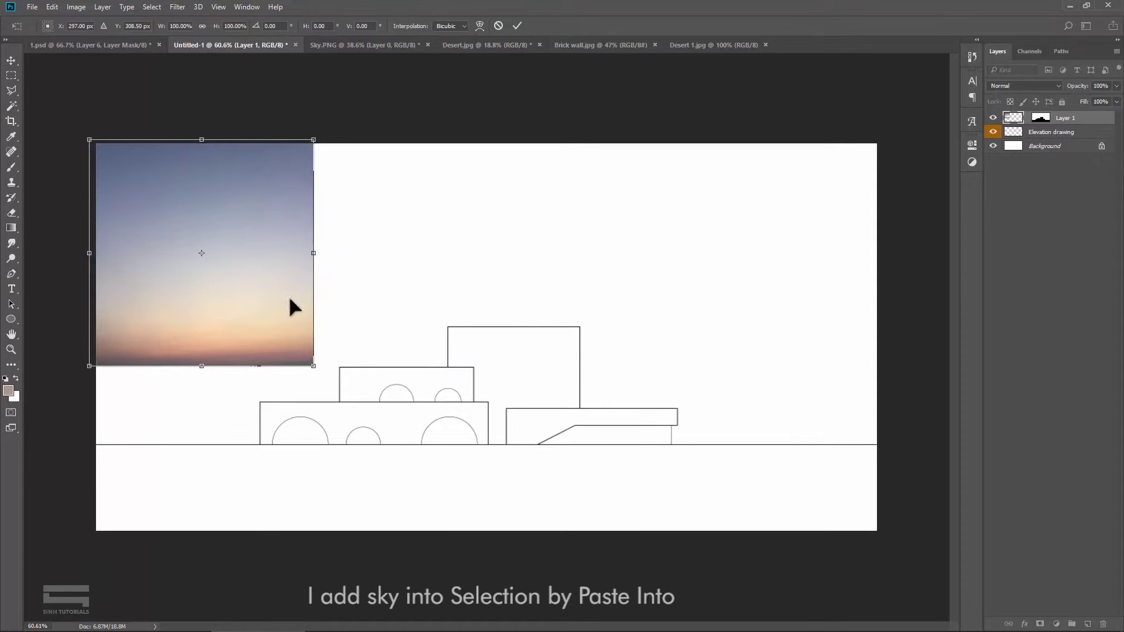
drag(313, 366, 396, 474)
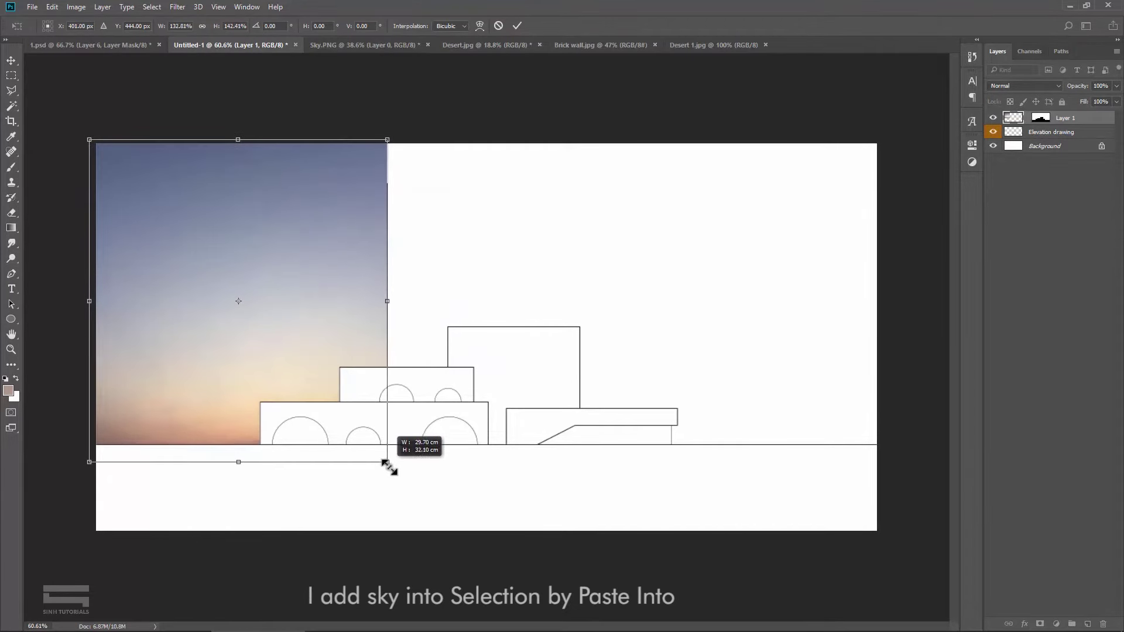
drag(397, 307, 881, 307)
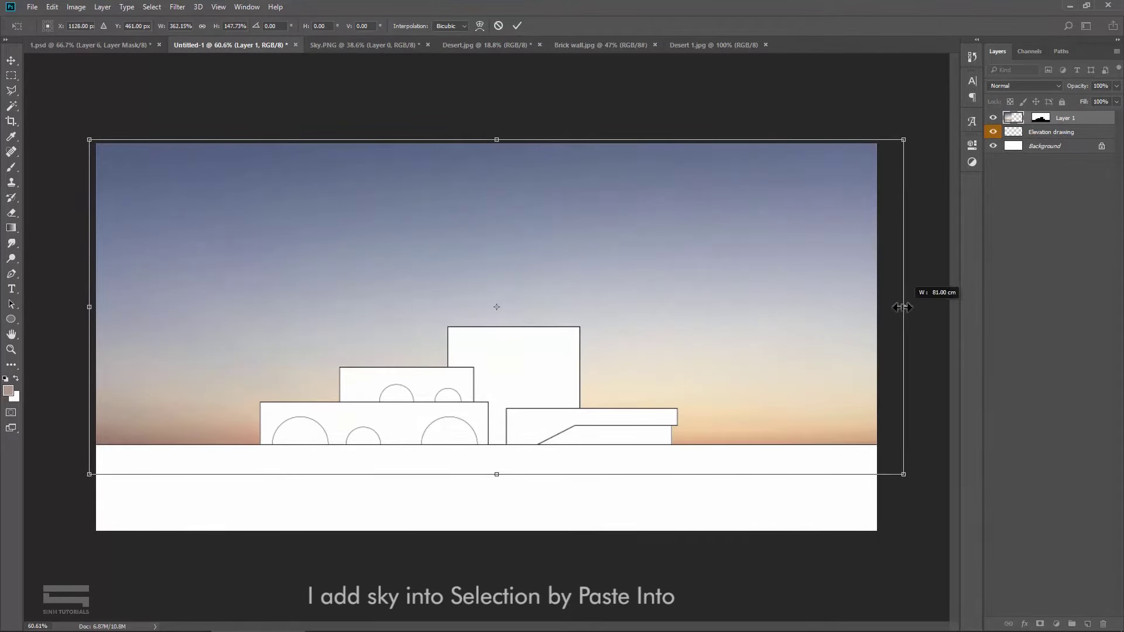
drag(486, 475, 486, 510)
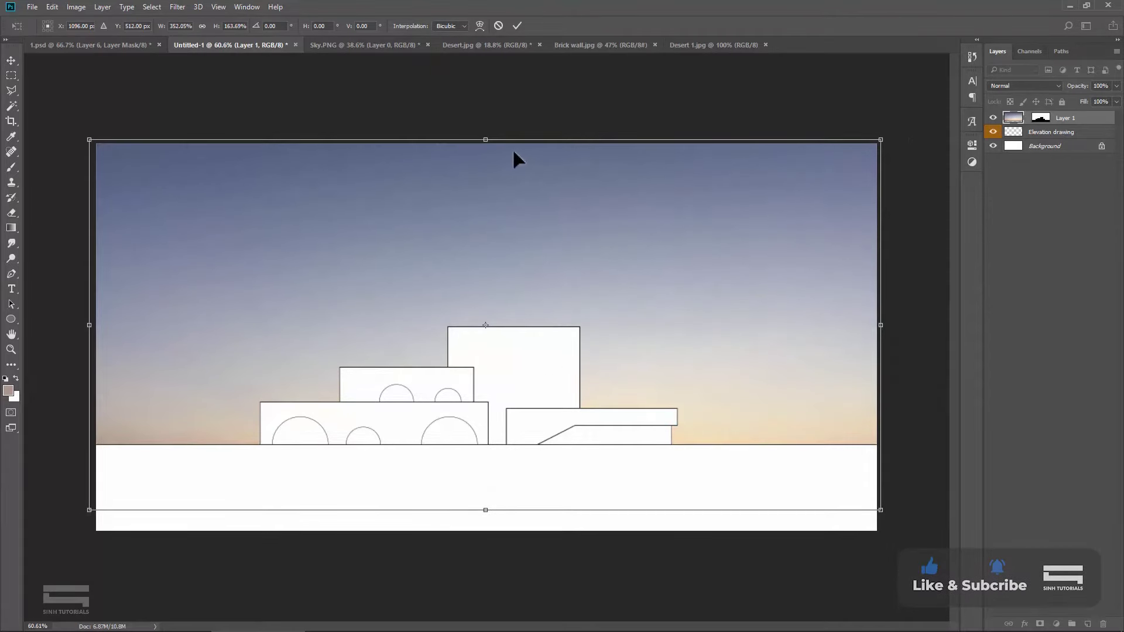
key(Return)
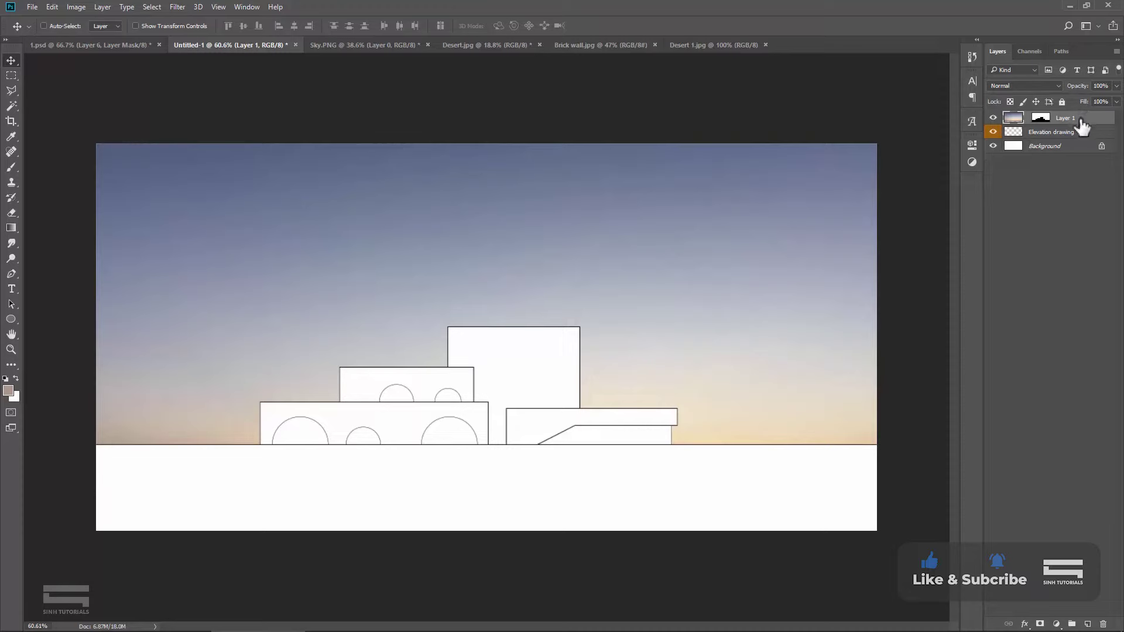
Step: Set the sky layer's opacity to 50%
text(50)
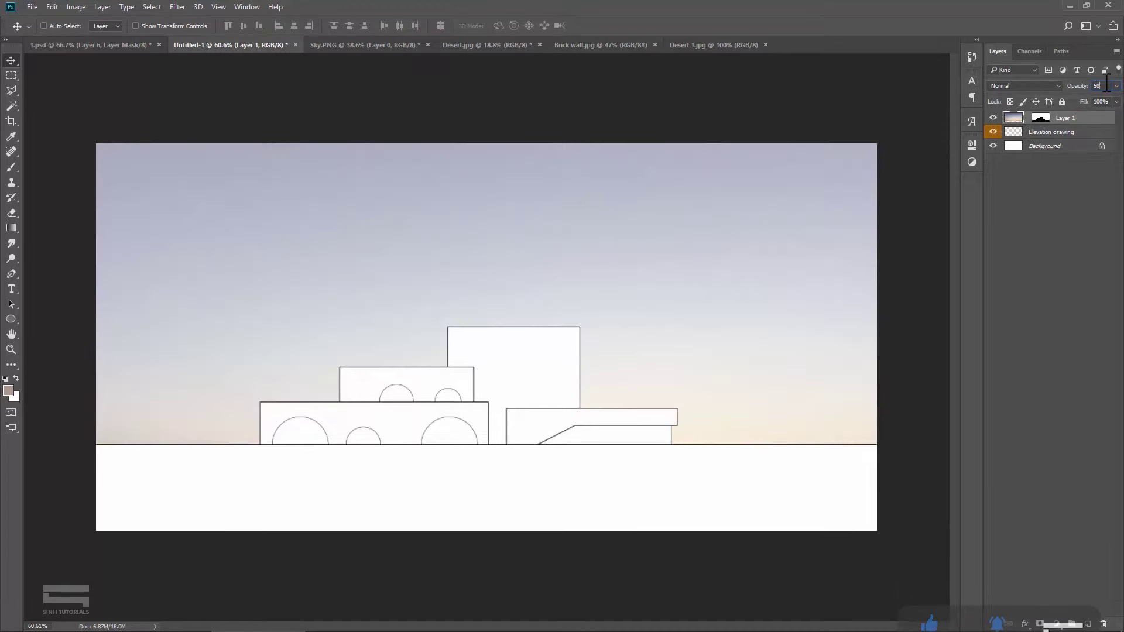
click(715, 45)
click(234, 45)
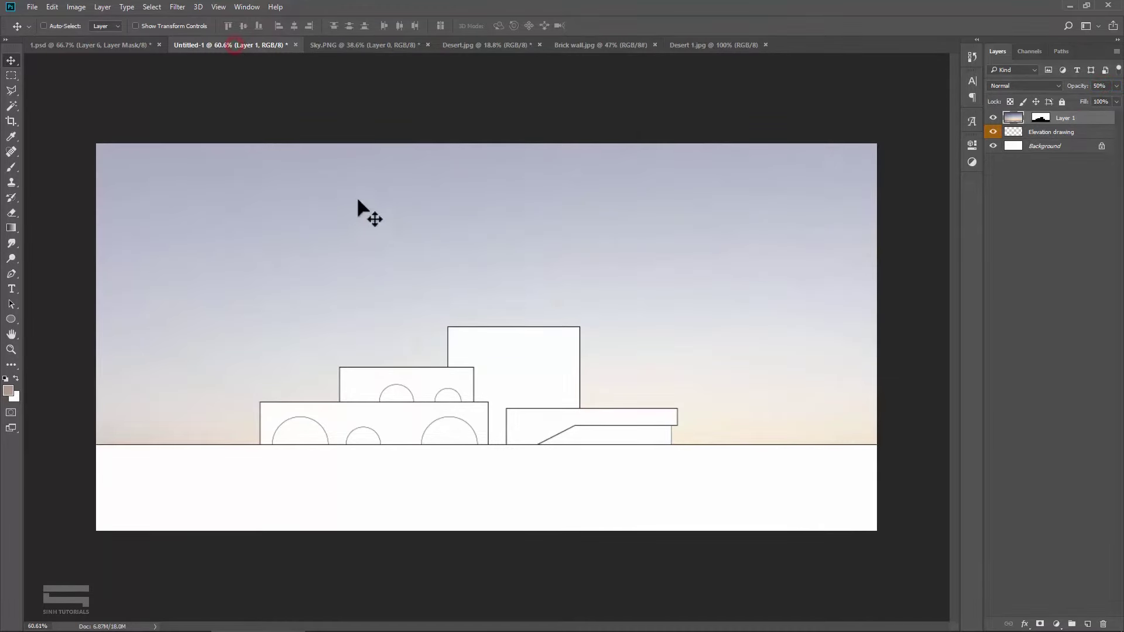
click(10, 105)
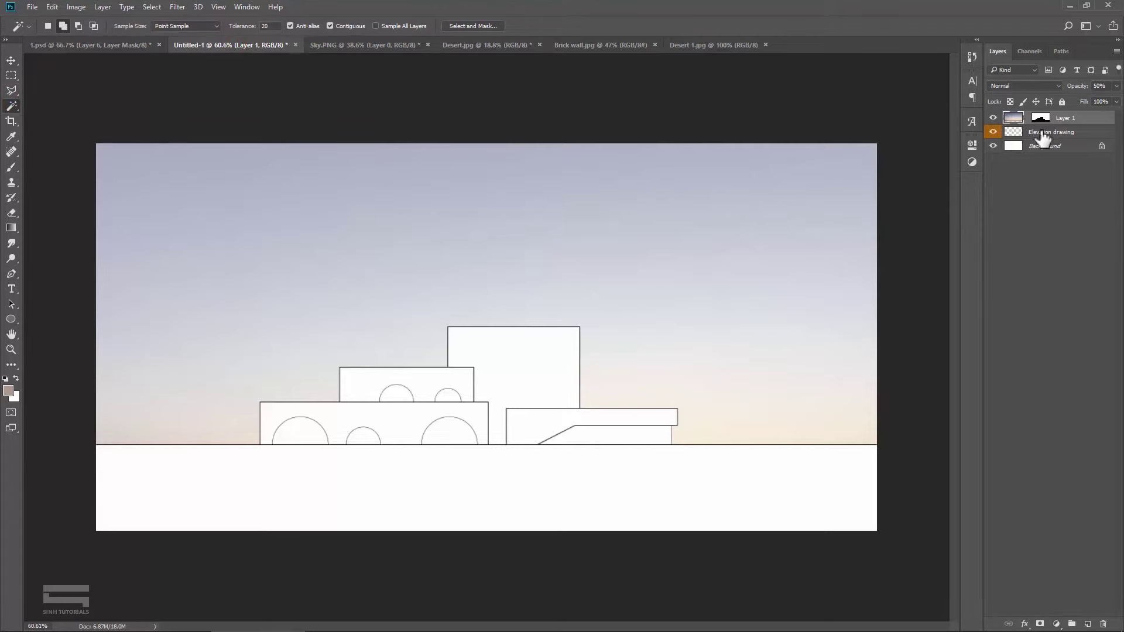
Step: Reselect the sky area and paste the desert image into it as Layer 2
click(1041, 131)
click(586, 308)
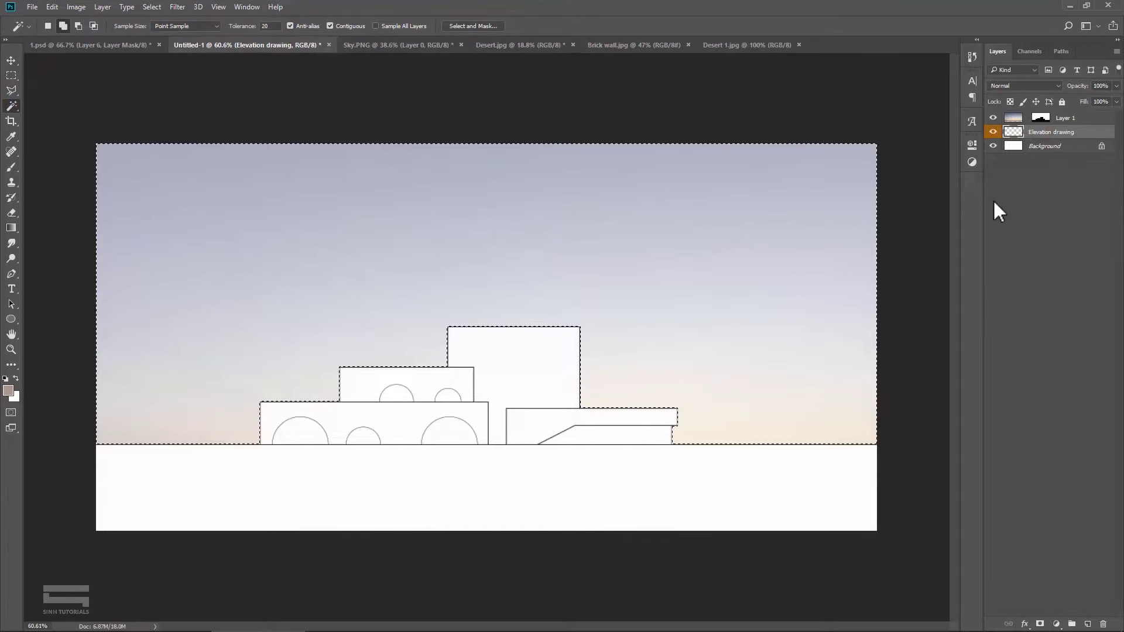
click(1086, 119)
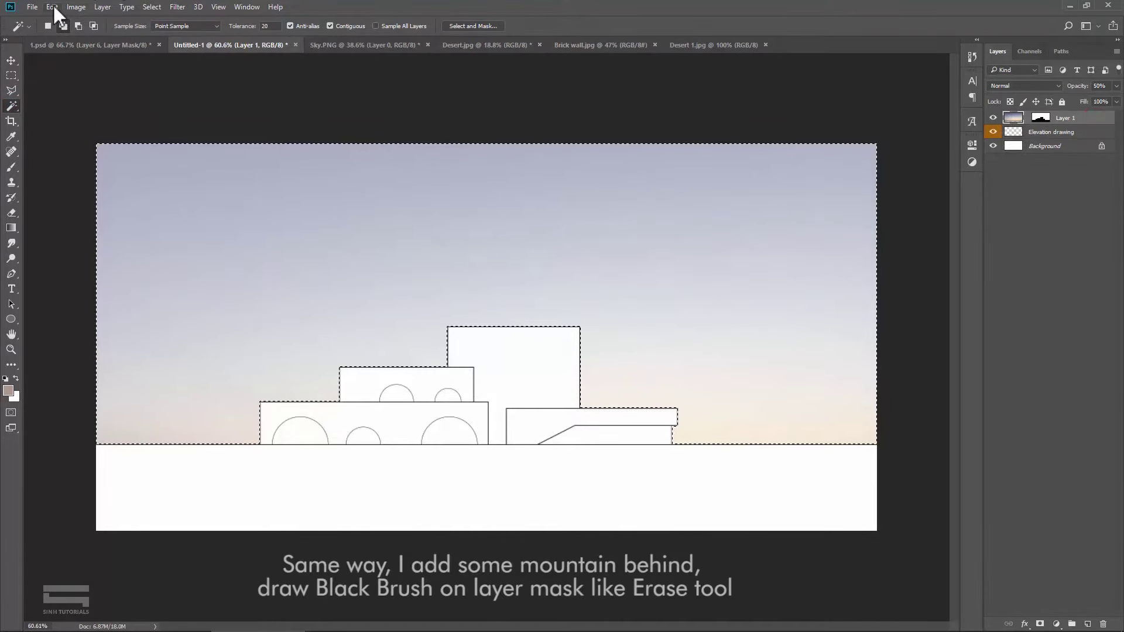
click(54, 7)
click(140, 121)
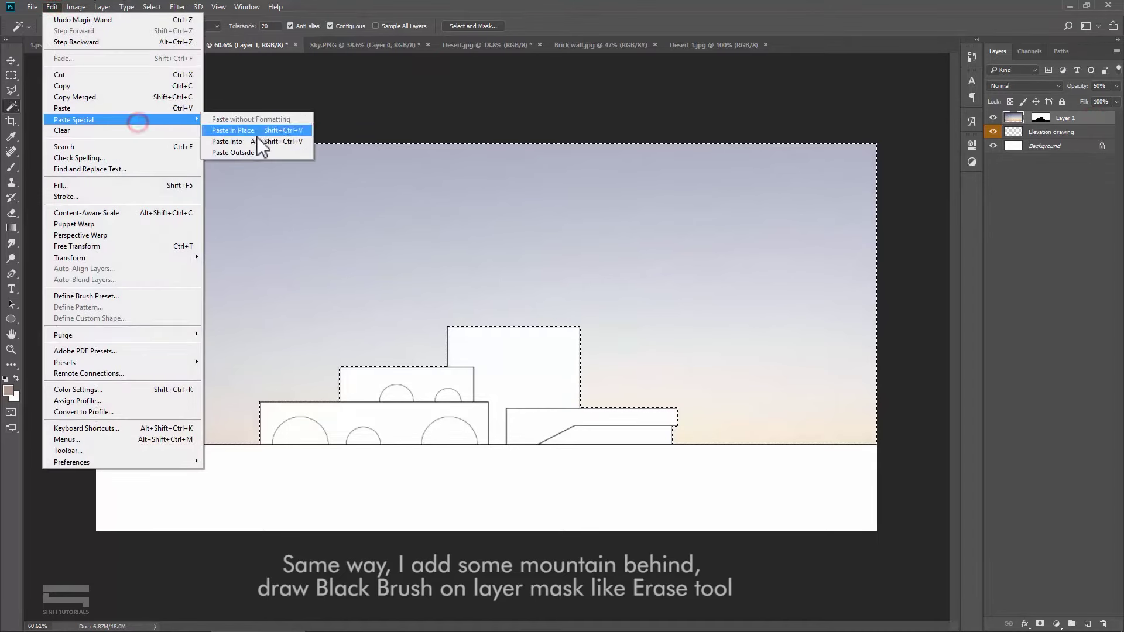
click(257, 142)
Step: Move and resize the desert strip onto the left horizon at 50% opacity
key(v)
drag(494, 311, 257, 451)
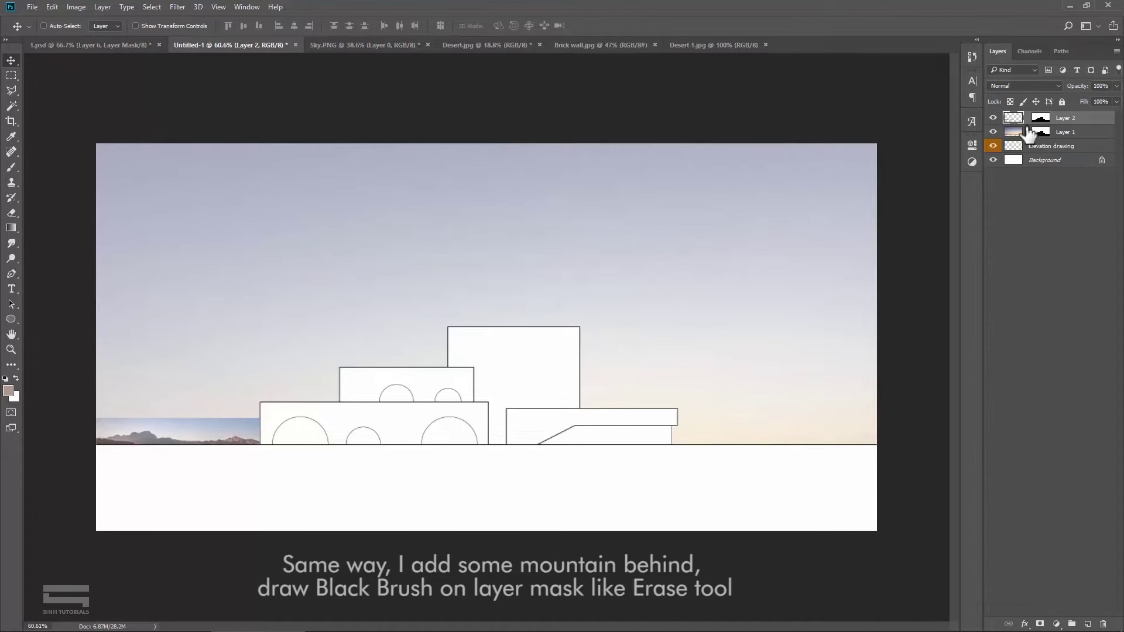
text(50)
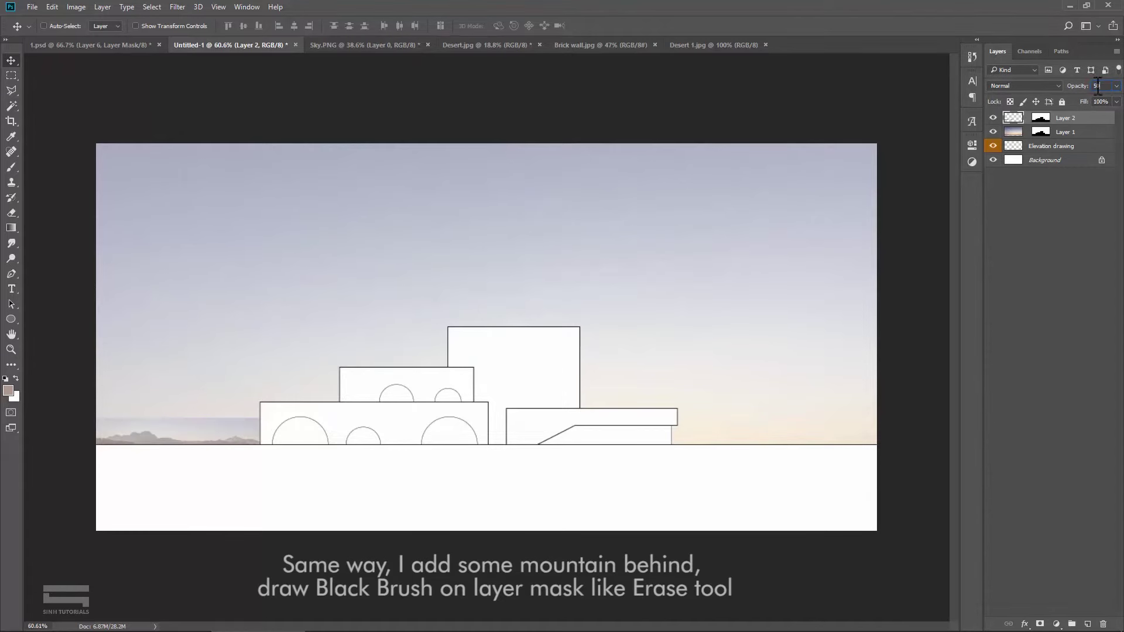
scroll(182, 437, up, 2)
mouse_move(183, 446)
mouse_down()
mouse_move(235, 397)
mouse_move(145, 445)
mouse_up()
key(ctrl+t)
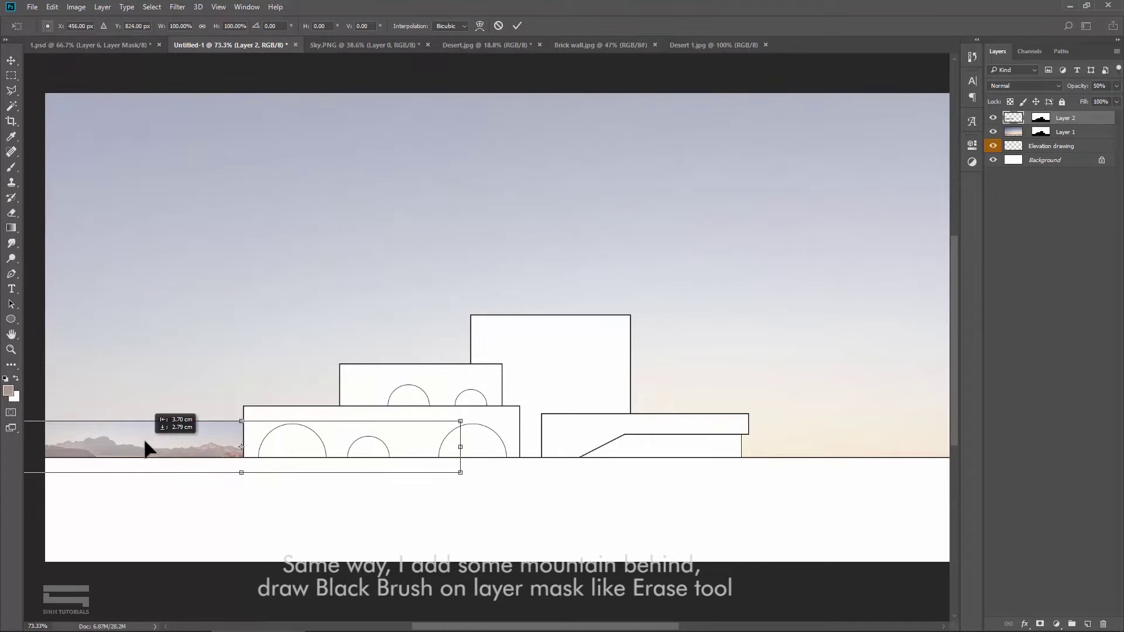
scroll(176, 431, down, 1)
key(Return)
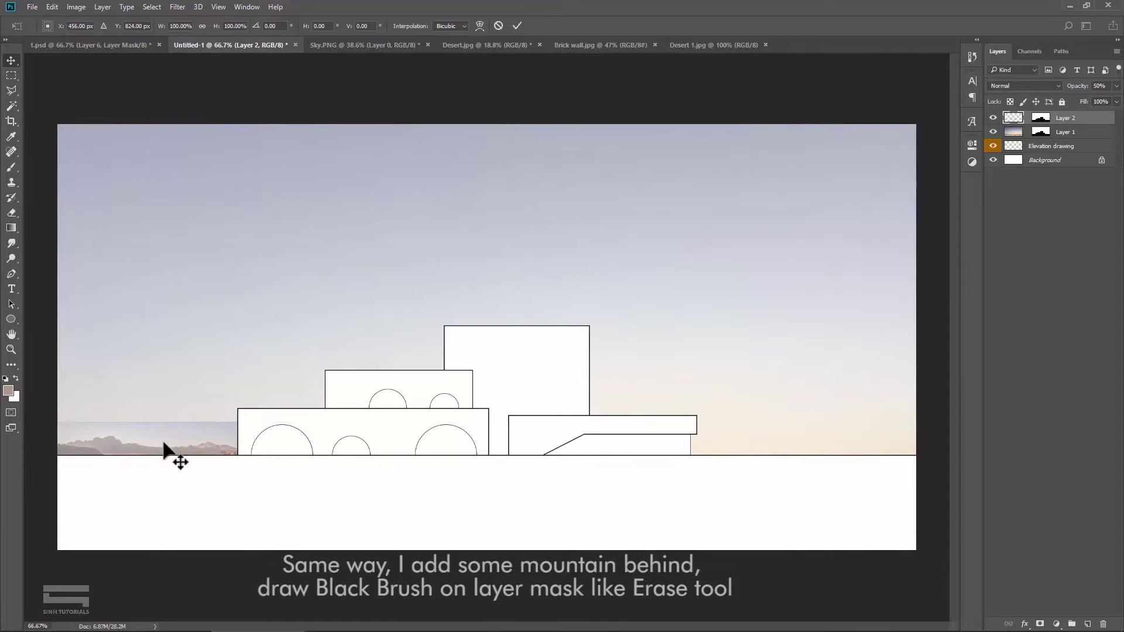
drag(159, 449, 176, 448)
Step: Target the mountain layer's mask, ready for painting
scroll(164, 454, up, 2)
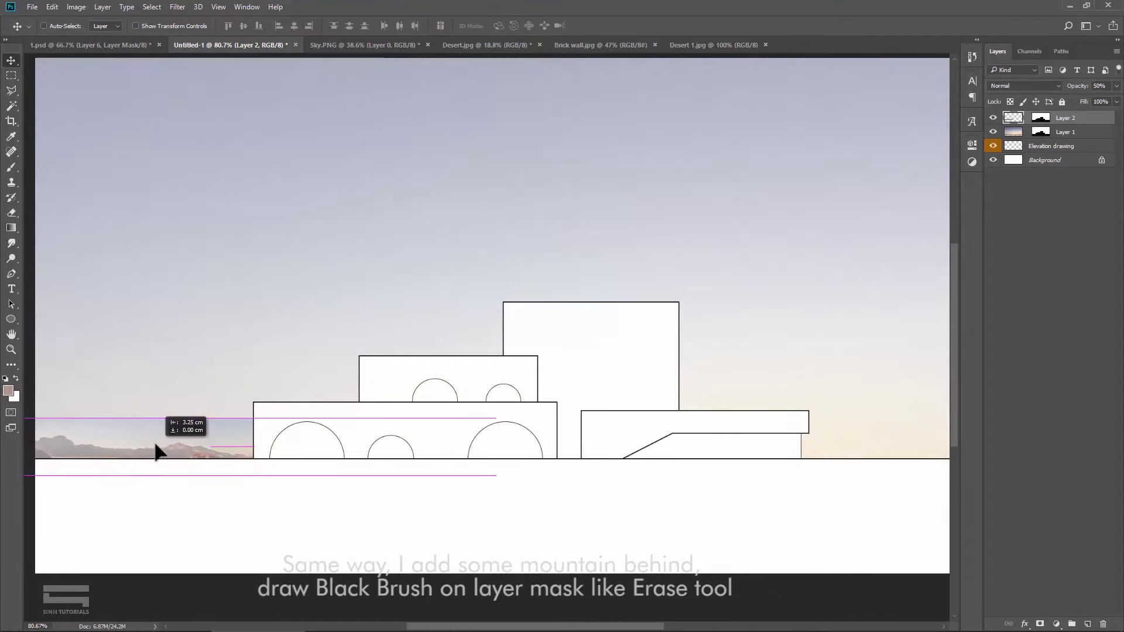
scroll(176, 448, up, 1)
scroll(275, 381, down, 2)
scroll(263, 384, down, 1)
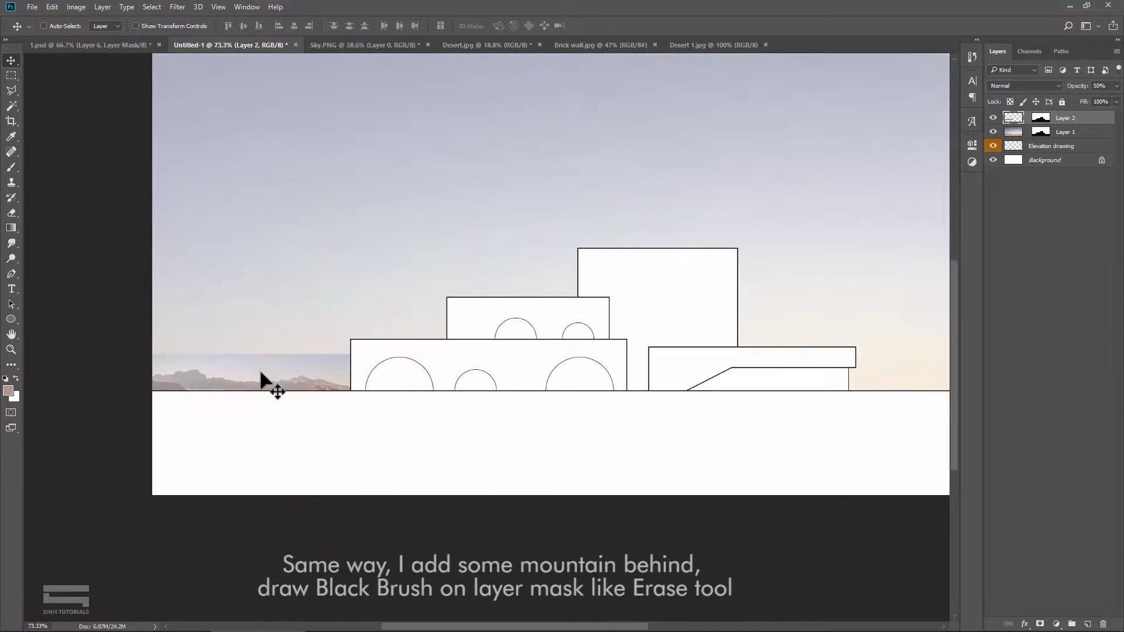
scroll(263, 384, down, 1)
click(1038, 123)
click(1016, 122)
scroll(160, 420, up, 1)
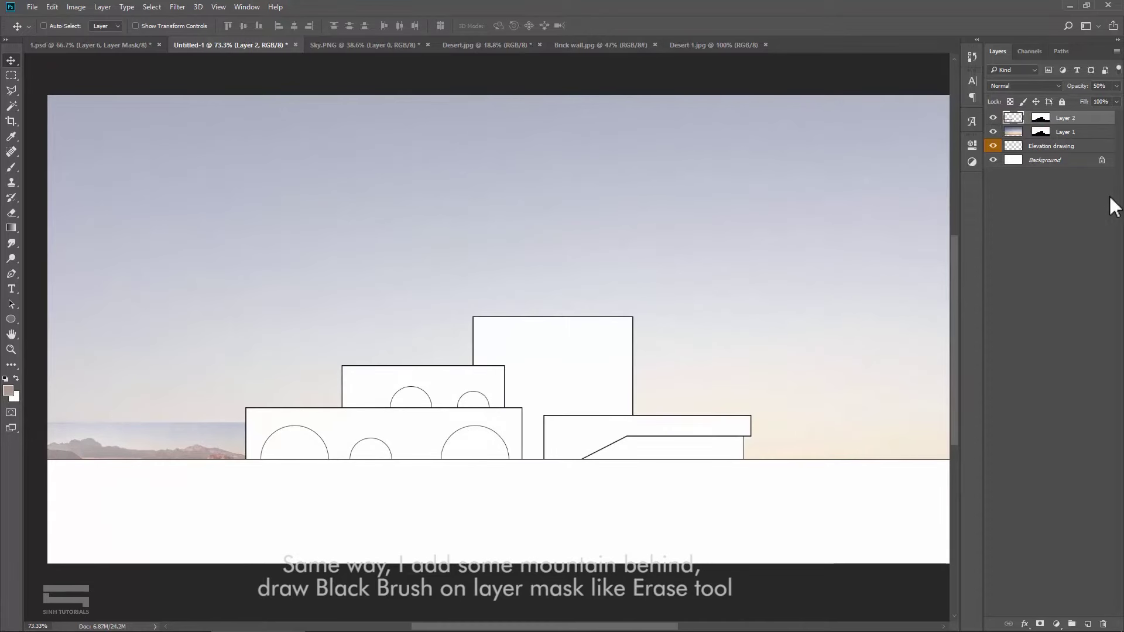
click(1040, 124)
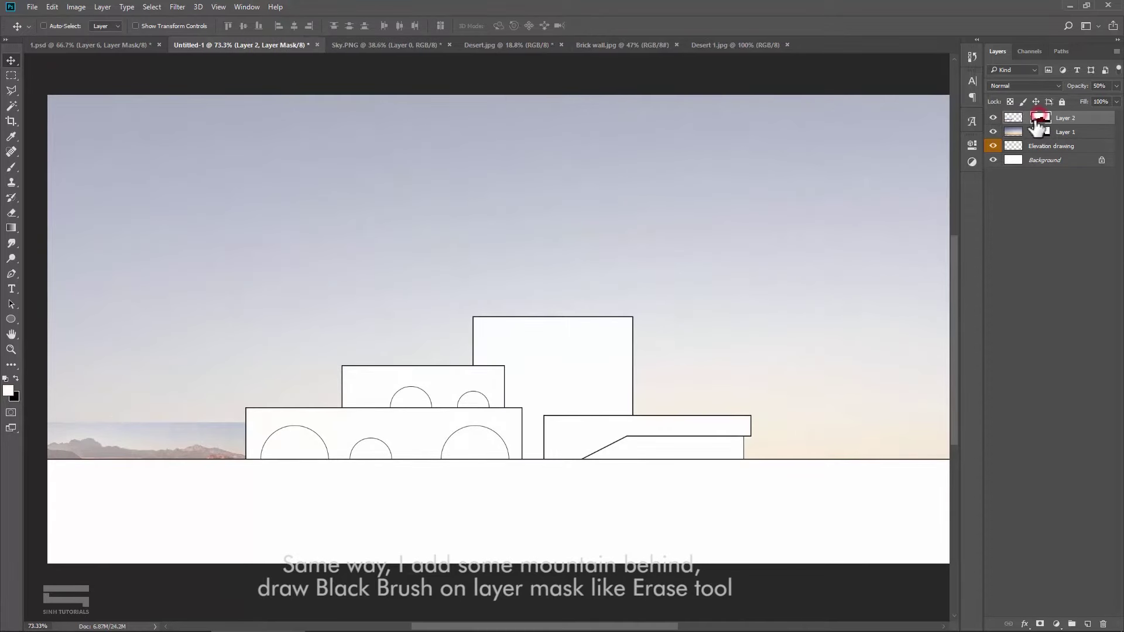
Step: Paint black with a size-250 brush on Layer 2's mask to hide the blue horizon band
click(10, 168)
click(9, 390)
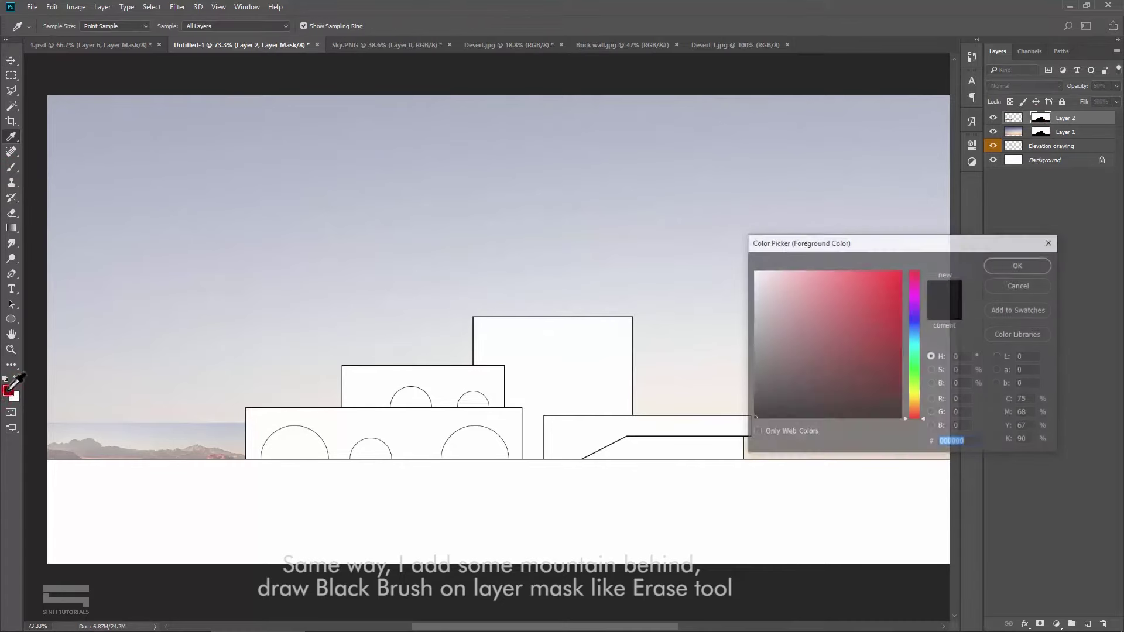
click(1007, 266)
click(234, 401)
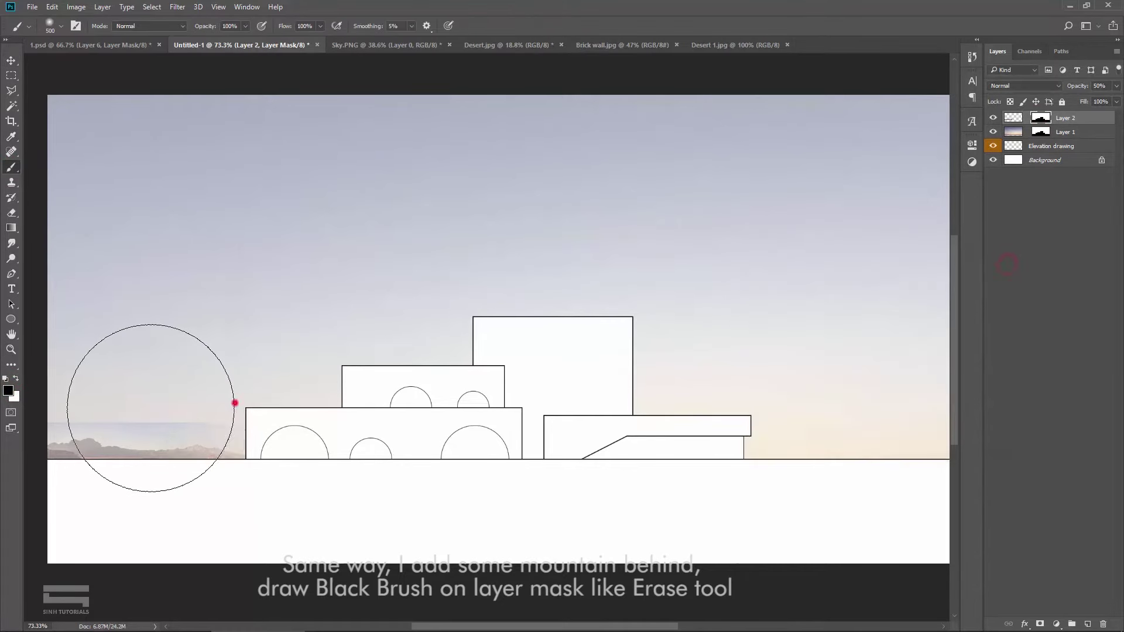
key(bracketleft)
key(bracketleft)
key(bracketleft)
click(145, 364)
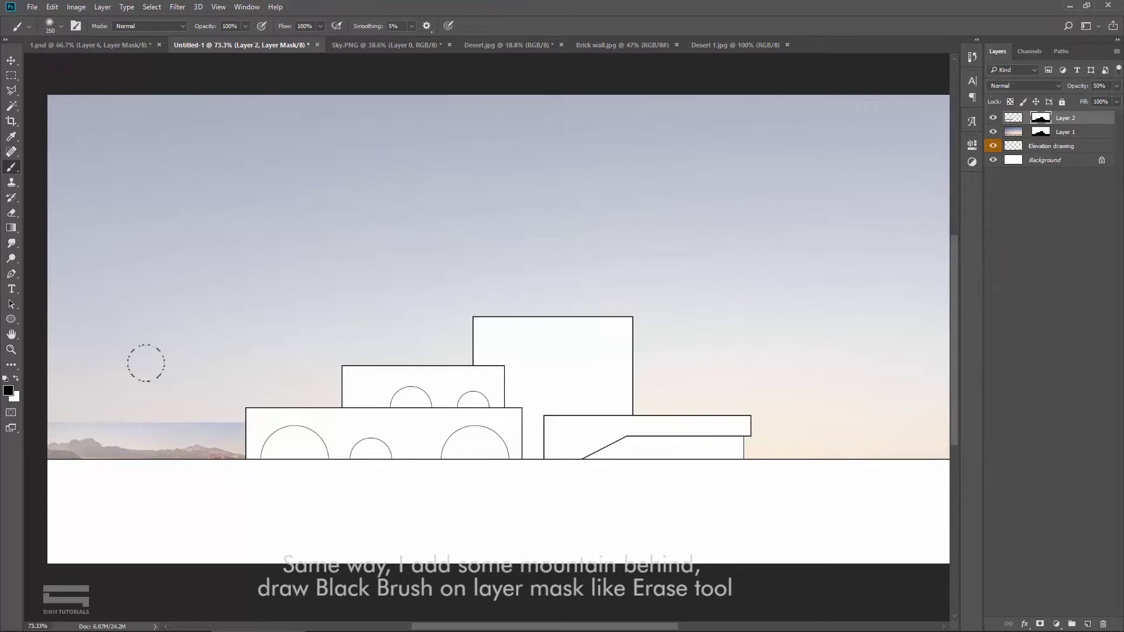
drag(243, 409, 48, 409)
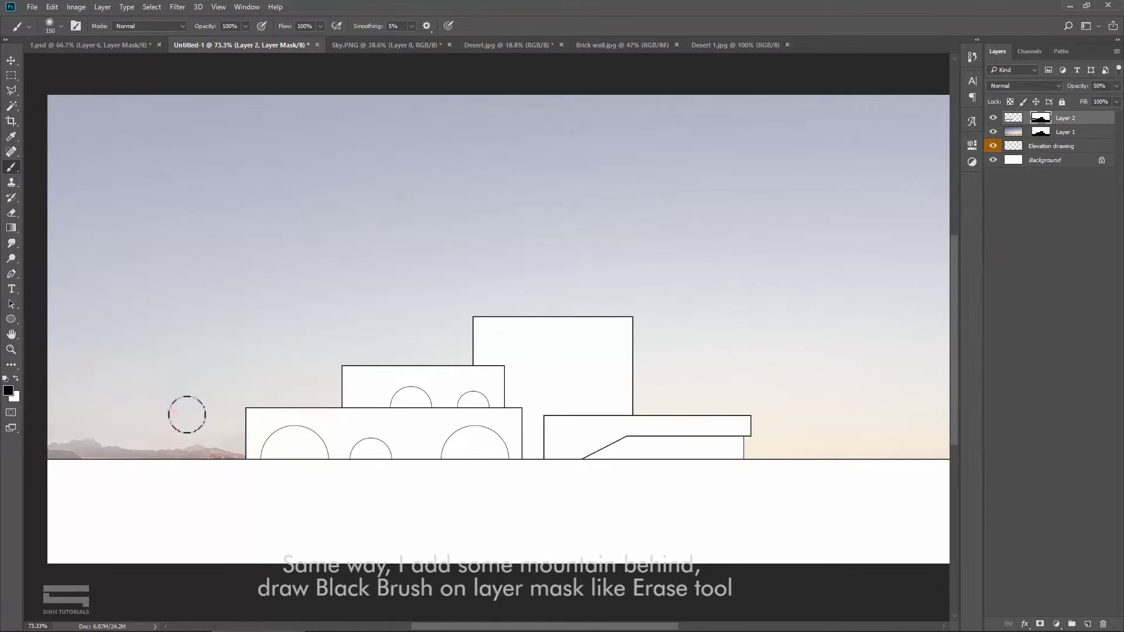
key(v)
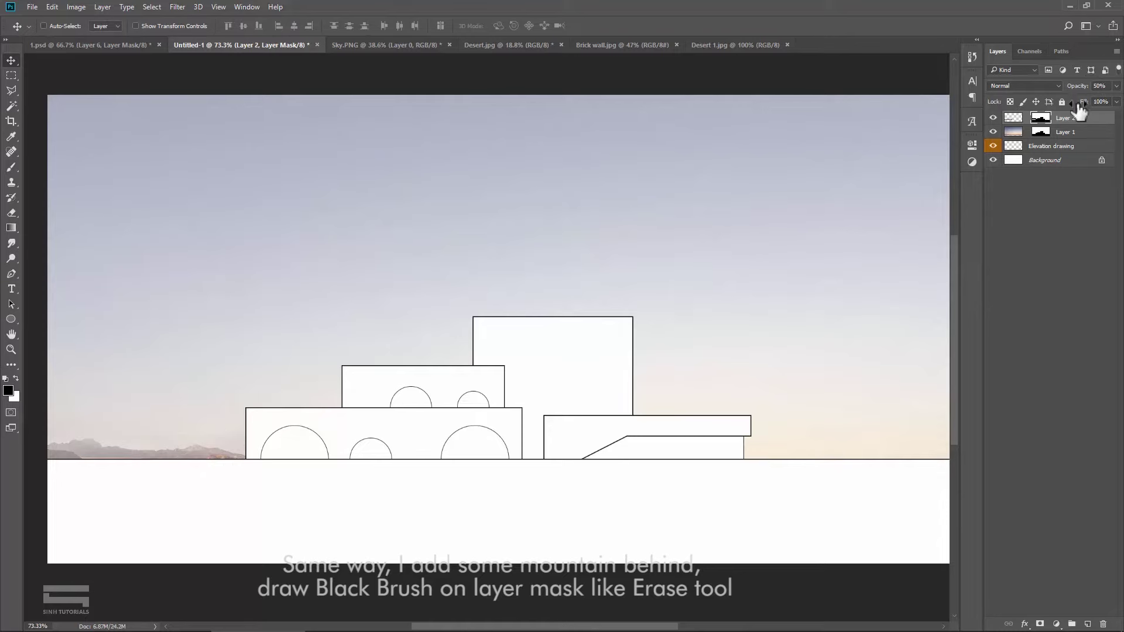
click(1014, 118)
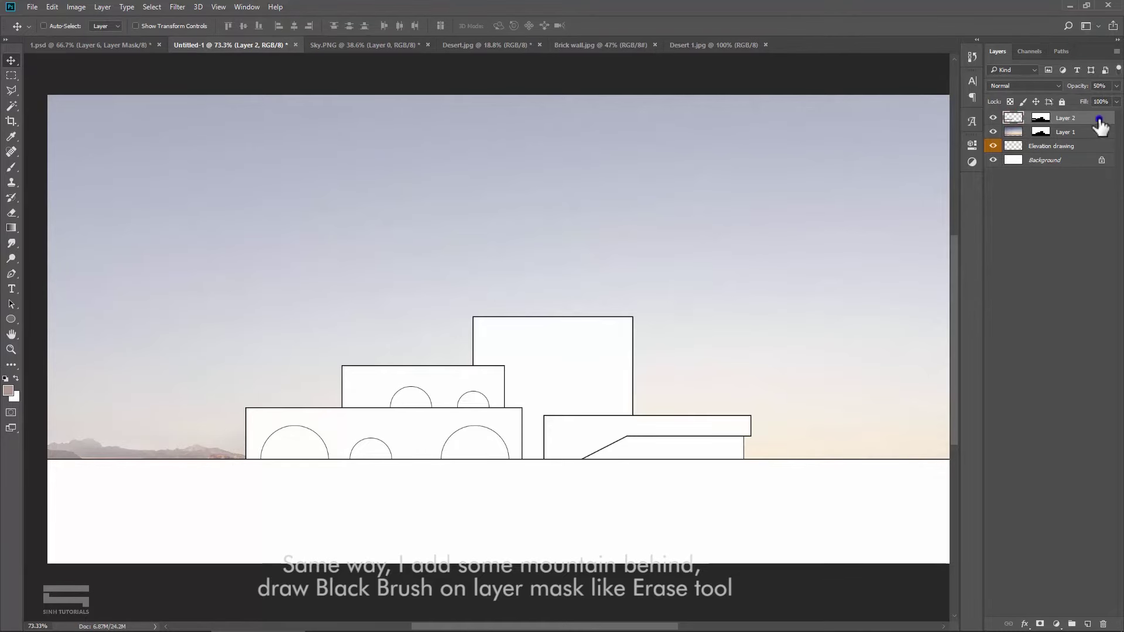
Step: Duplicate Layer 2 and move the copy to the right of the building
right_click(1101, 119)
click(979, 149)
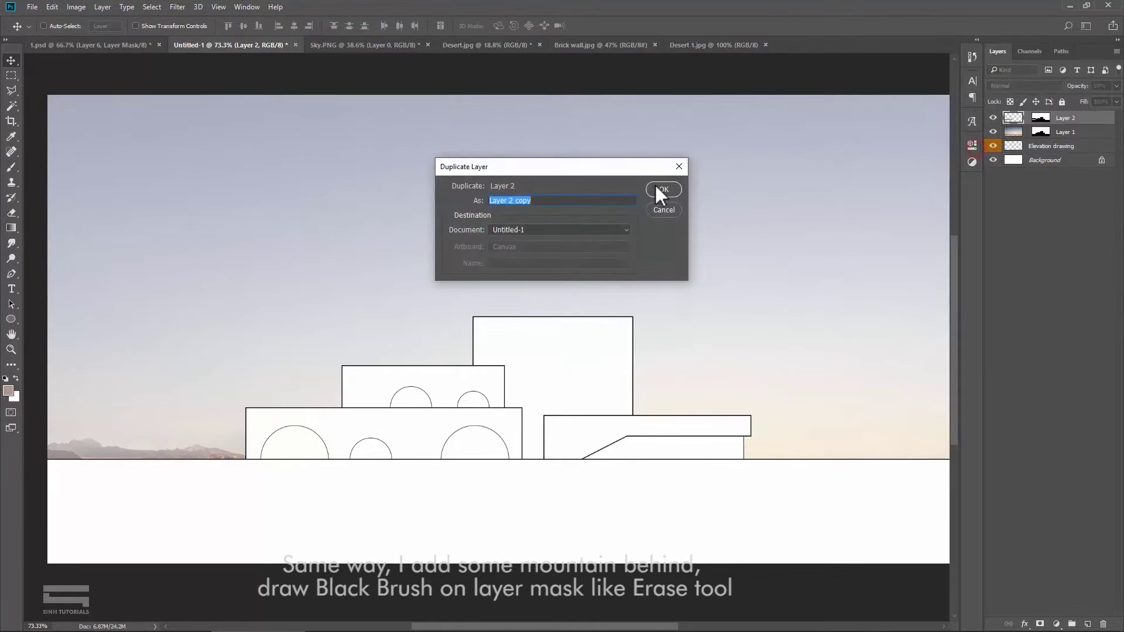
click(655, 187)
scroll(283, 344, down, 2)
drag(240, 428, 660, 425)
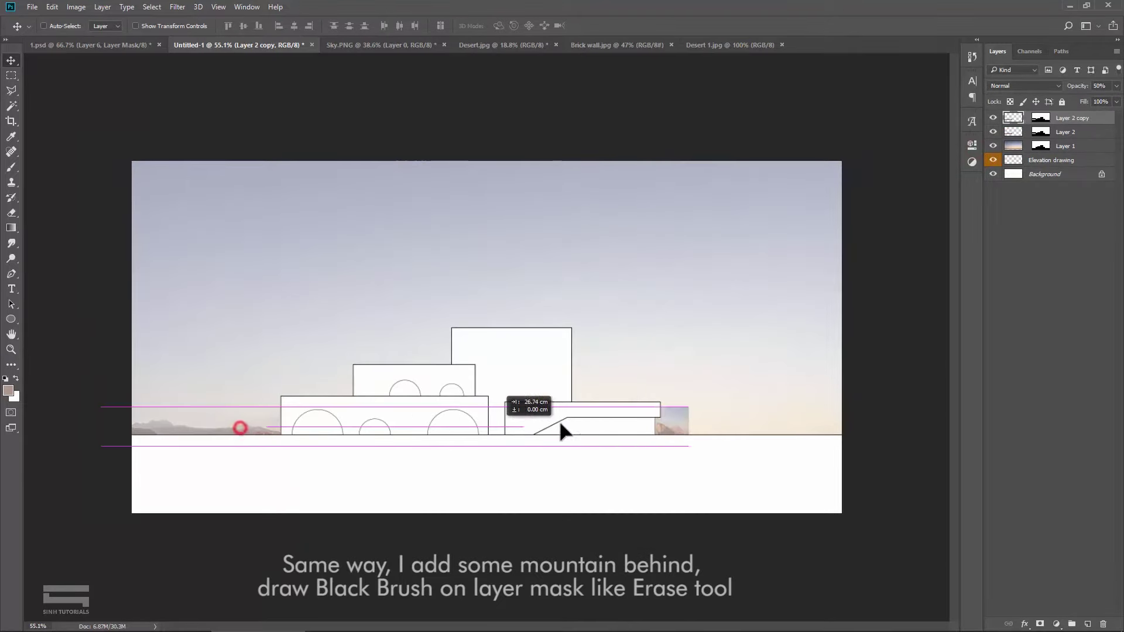
scroll(729, 433, up, 2)
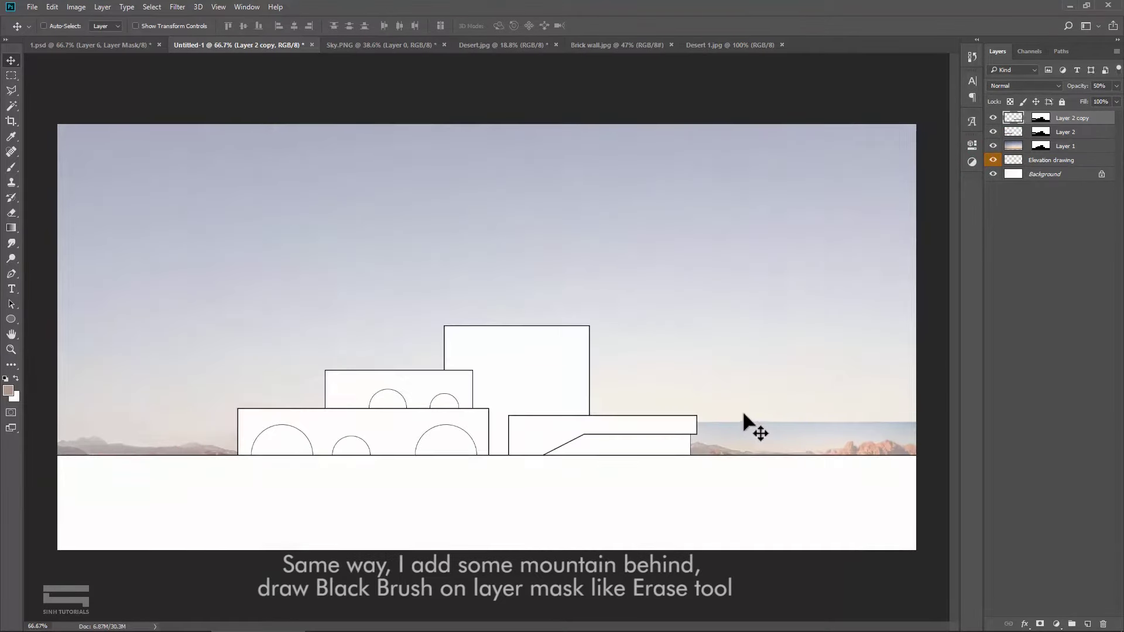
drag(792, 441, 618, 393)
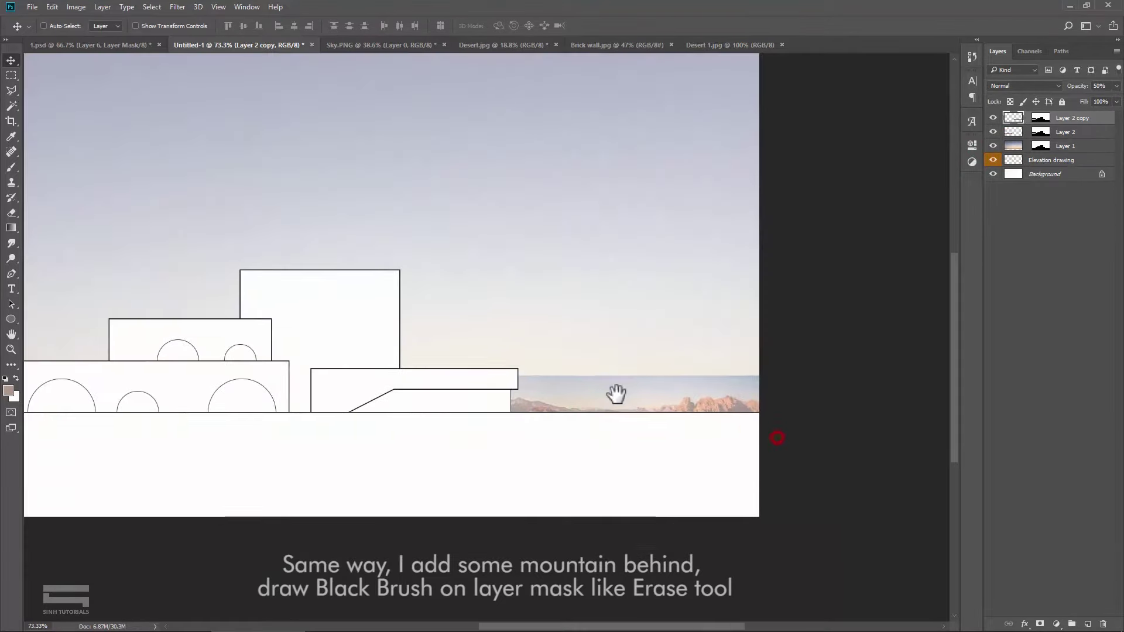
Step: Paint black on Layer 2 copy's mask to hide its sea strip
click(1041, 119)
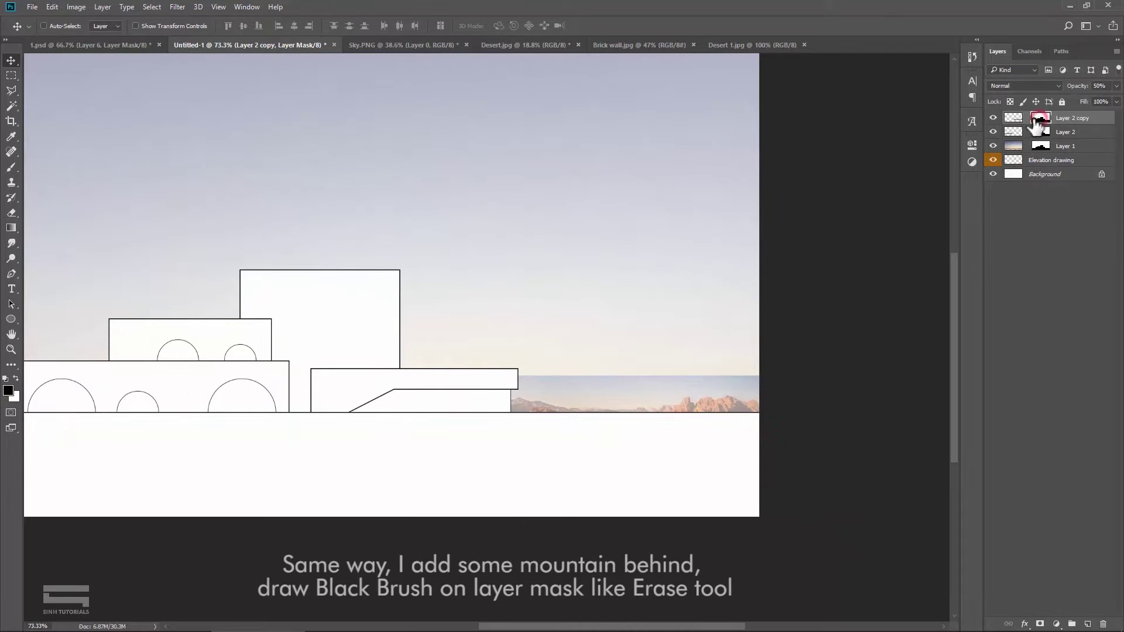
click(10, 168)
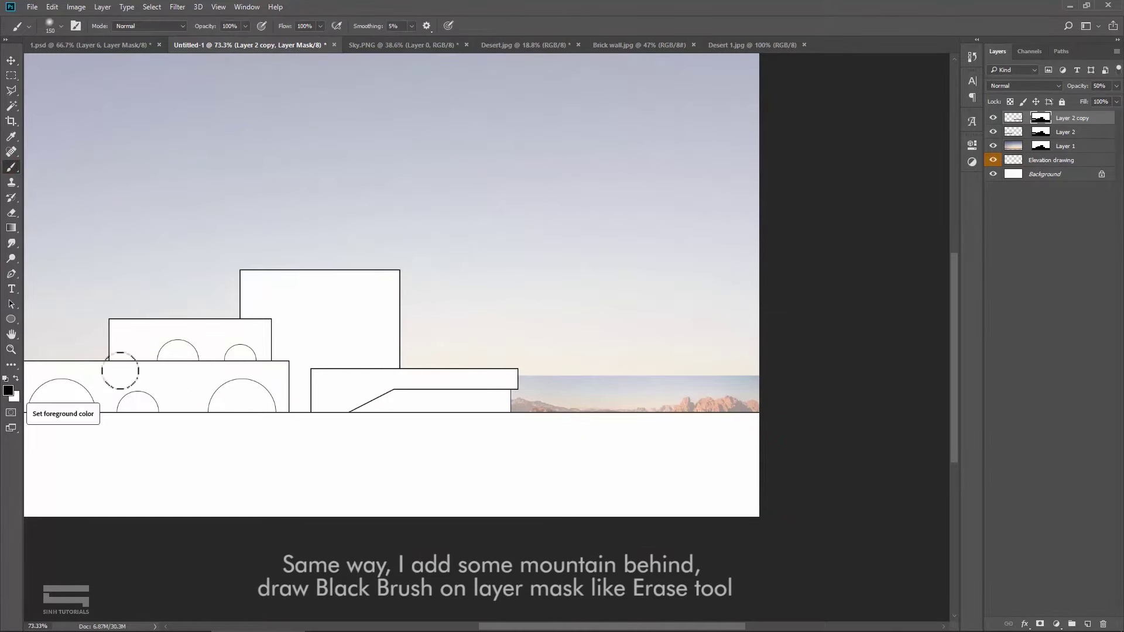
mouse_move(517, 324)
mouse_down()
mouse_move(490, 334)
mouse_move(740, 335)
mouse_up()
Step: Scale the right-hand mountain copy up to about 121%
key(ctrl+minus)
key(ctrl+t)
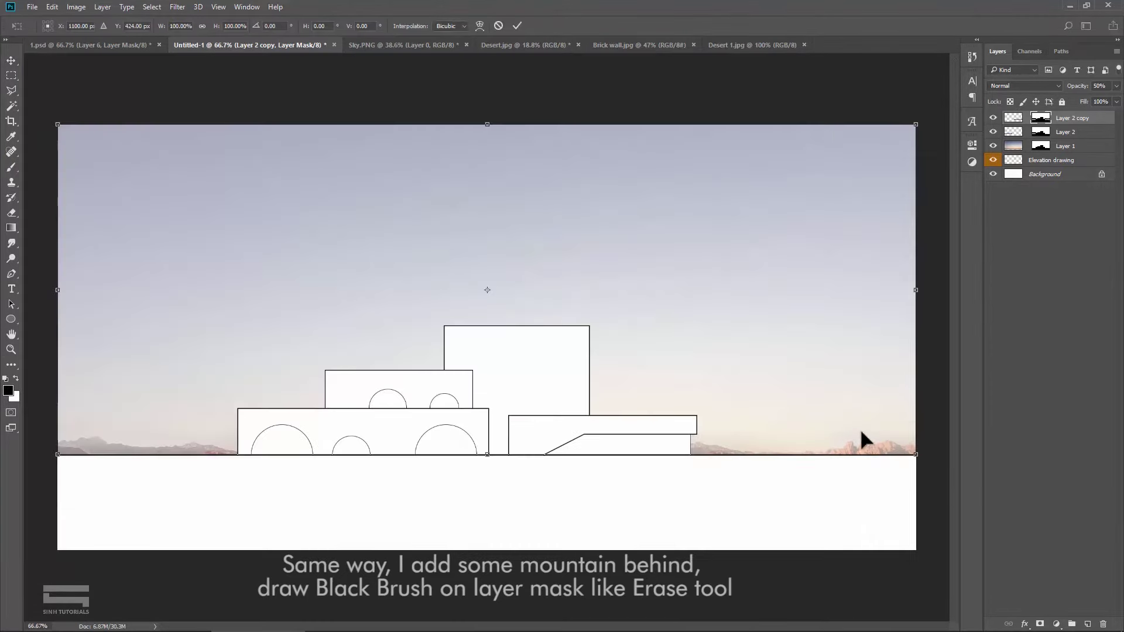
key(Return)
click(1016, 121)
key(ctrl+t)
drag(526, 420, 407, 357)
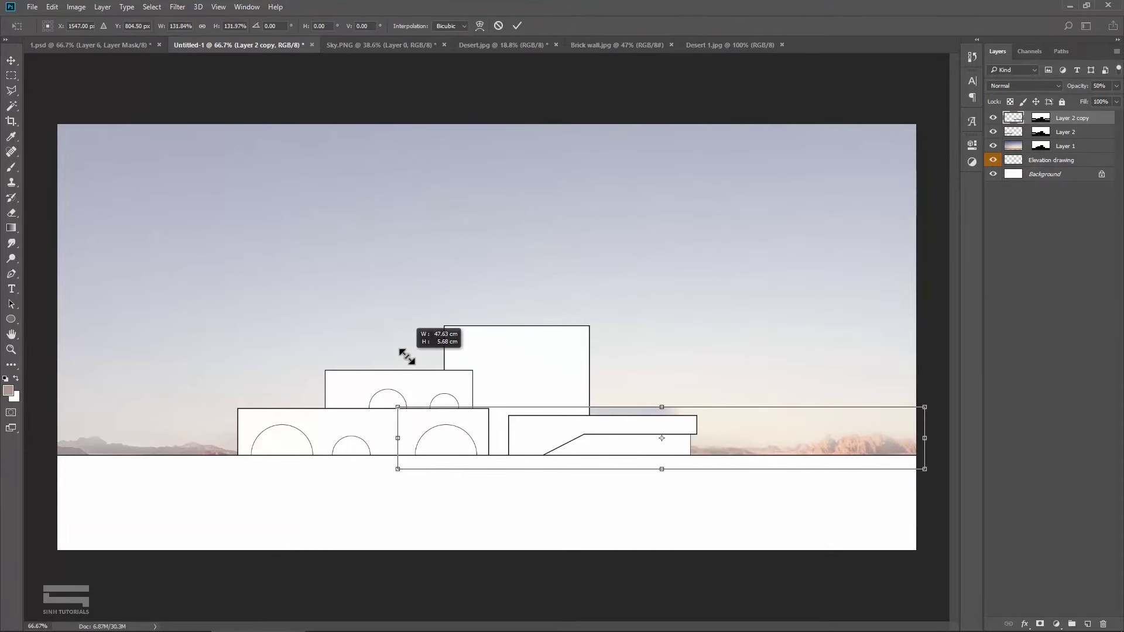
drag(407, 357, 456, 376)
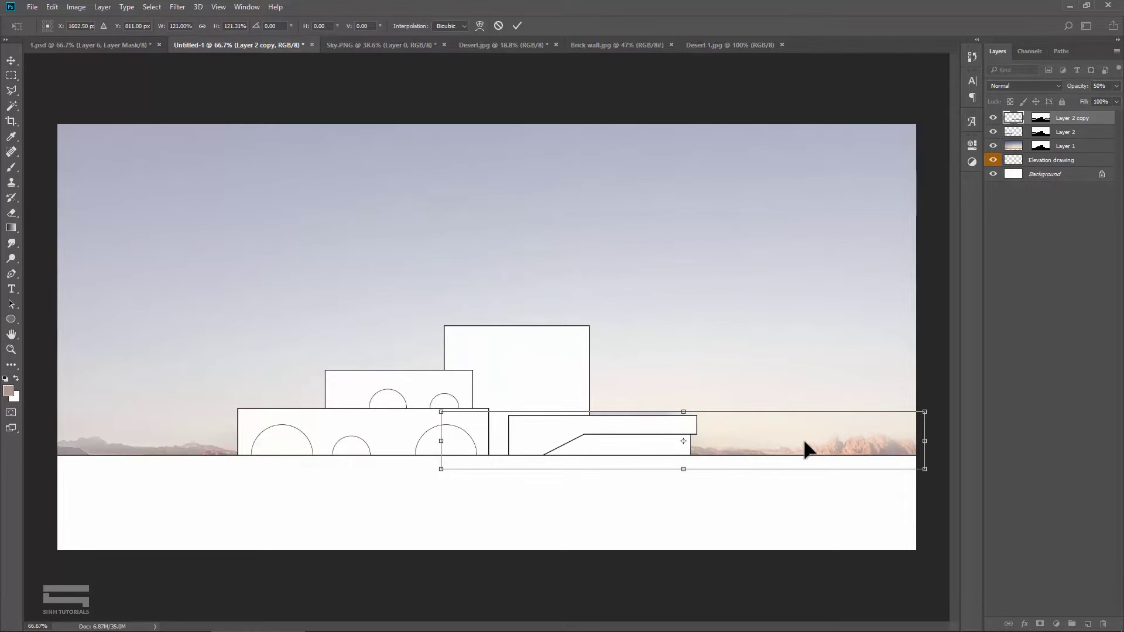
key(Return)
Step: Touch up Layer 2 copy's mask with the brush to blend it behind the building
click(1041, 119)
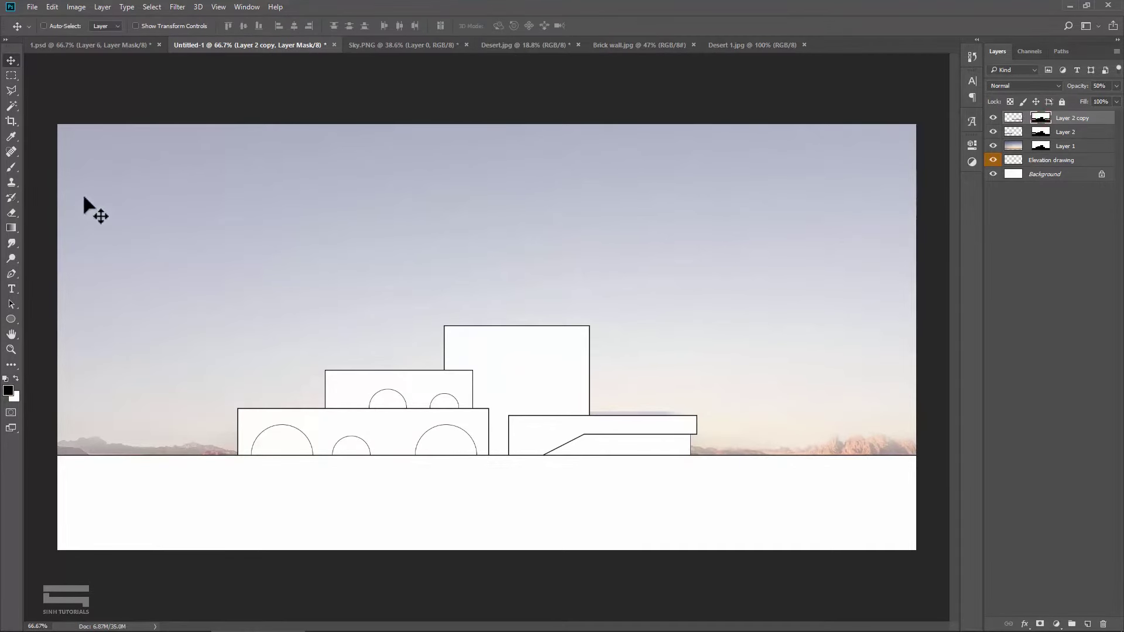
click(11, 167)
click(691, 406)
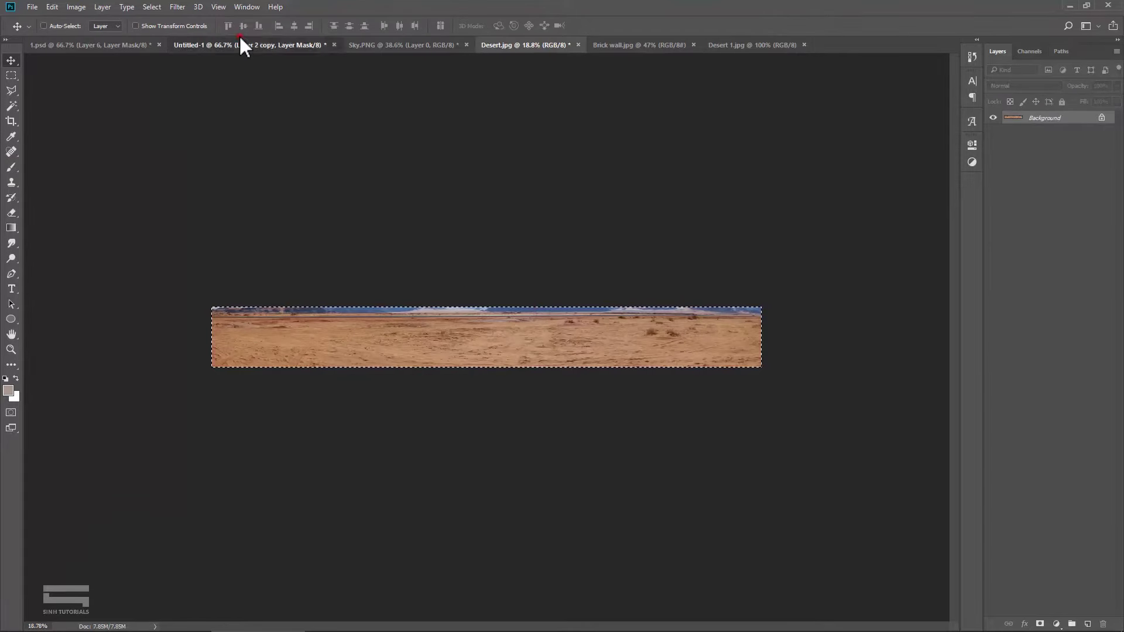
click(243, 45)
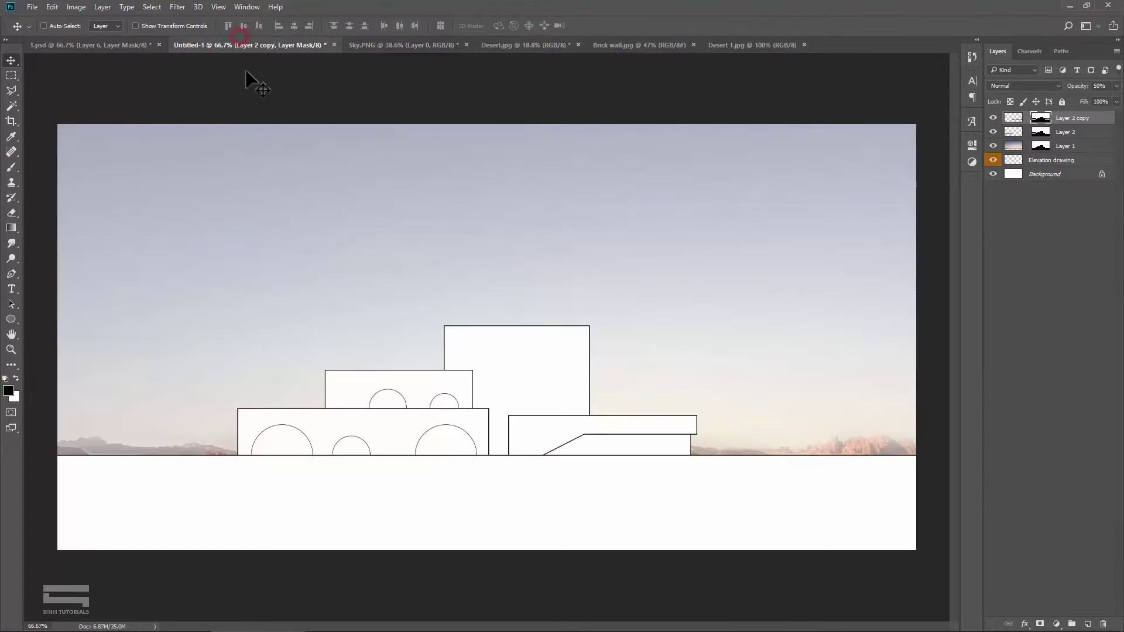
Step: Fill the white ground area with a Solid Color layer (R172 G152 B136)
click(11, 105)
click(1046, 164)
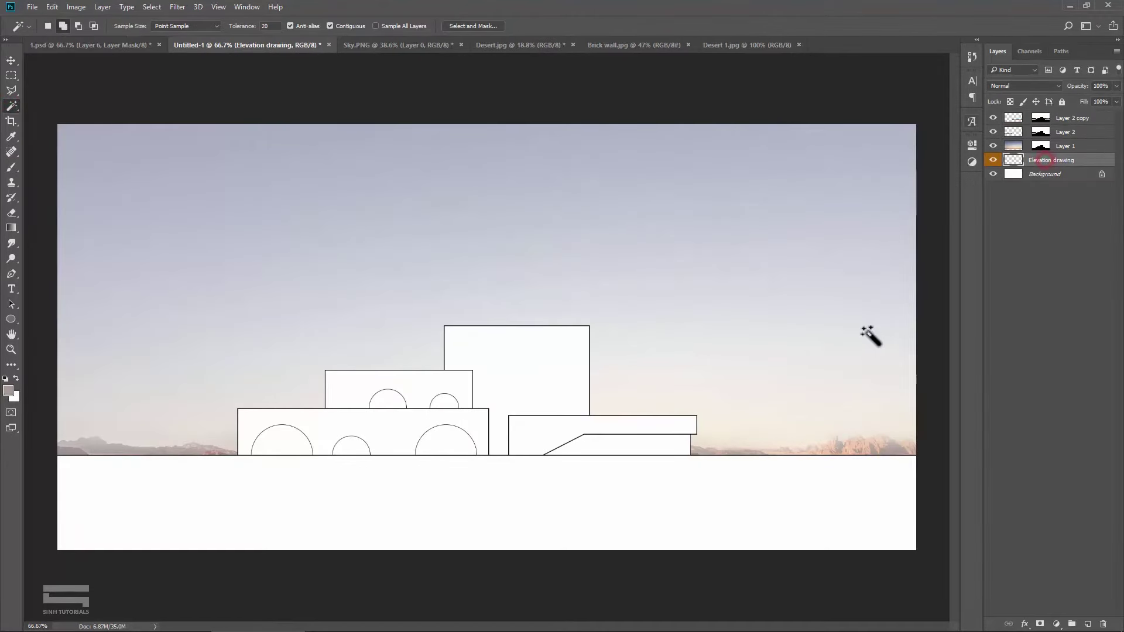
click(764, 505)
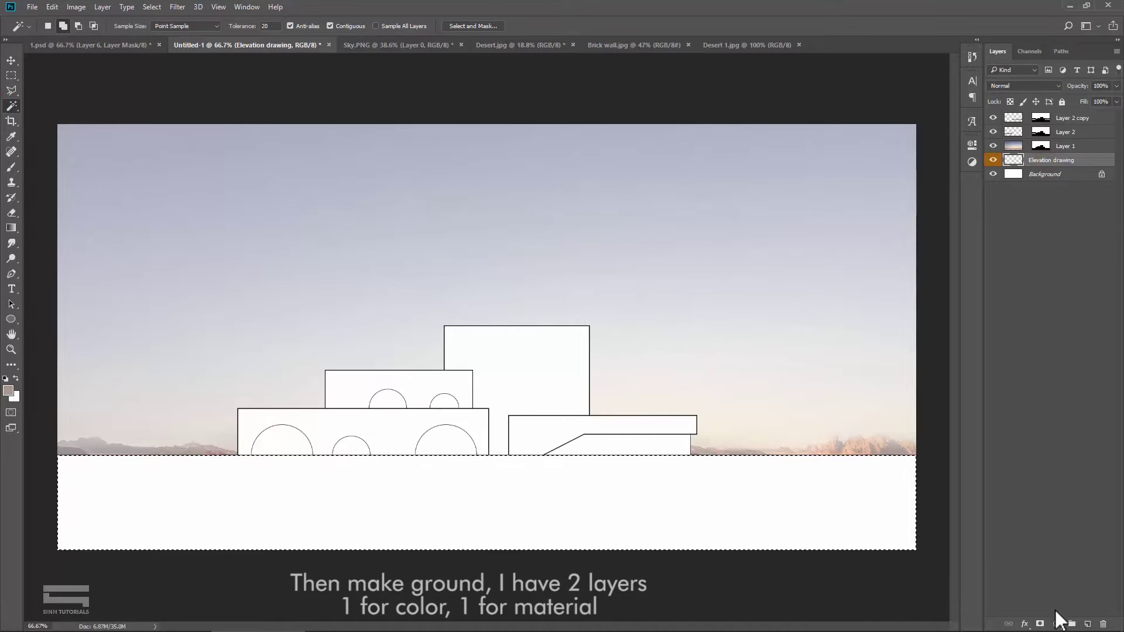
click(1056, 624)
click(1058, 378)
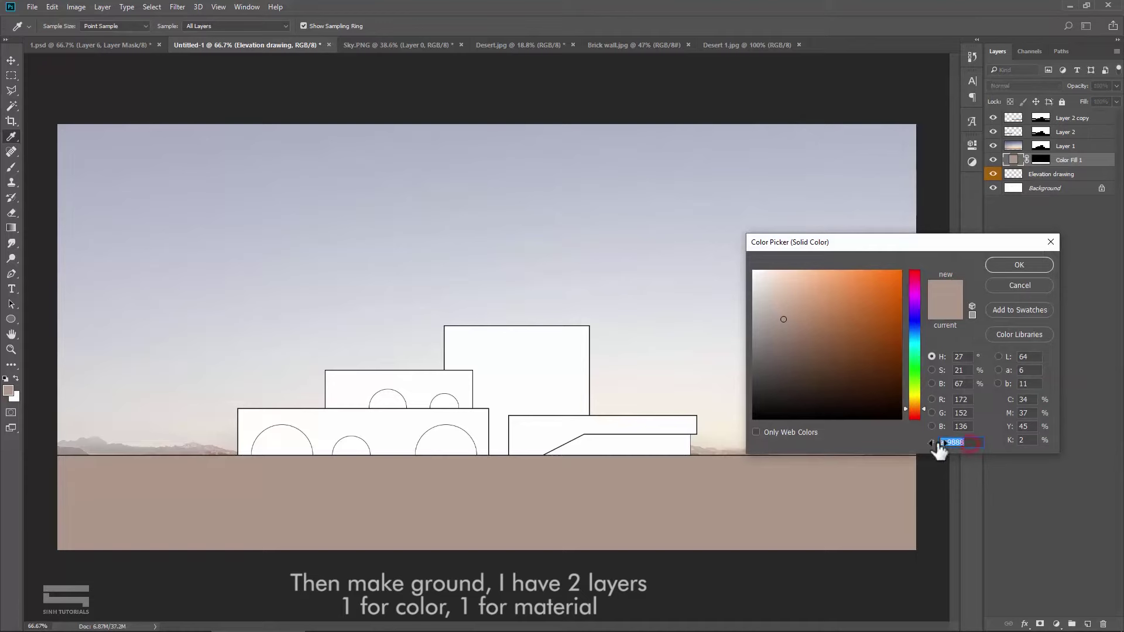
click(1013, 269)
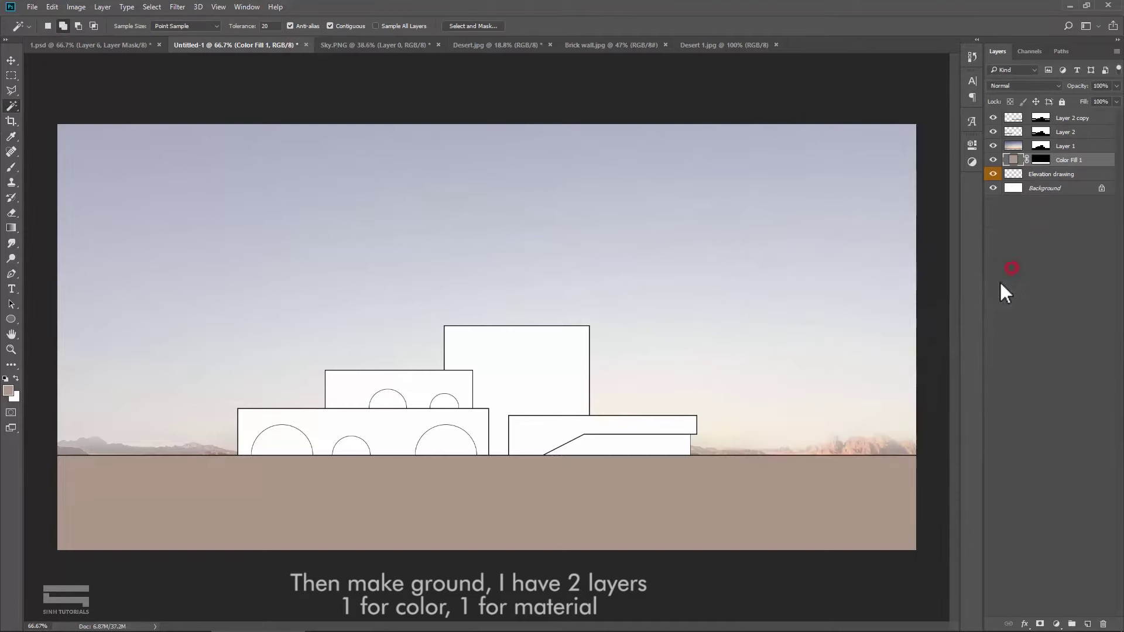
Step: Load the Color Fill 1 mask as a selection of the ground area
click(11, 61)
click(1039, 160)
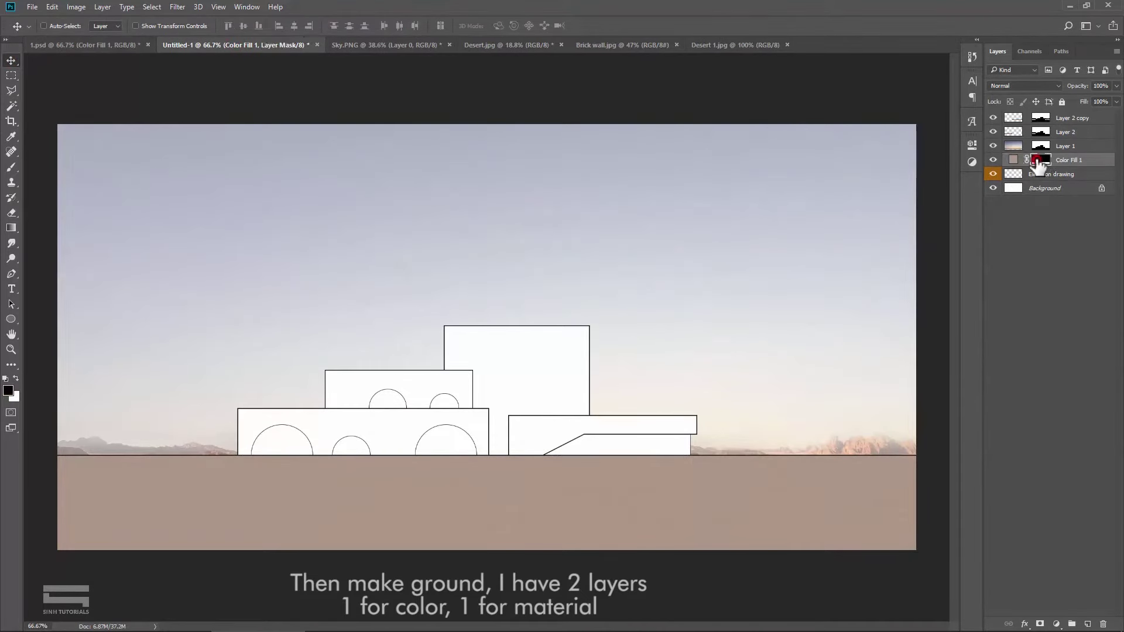
right_click(1040, 165)
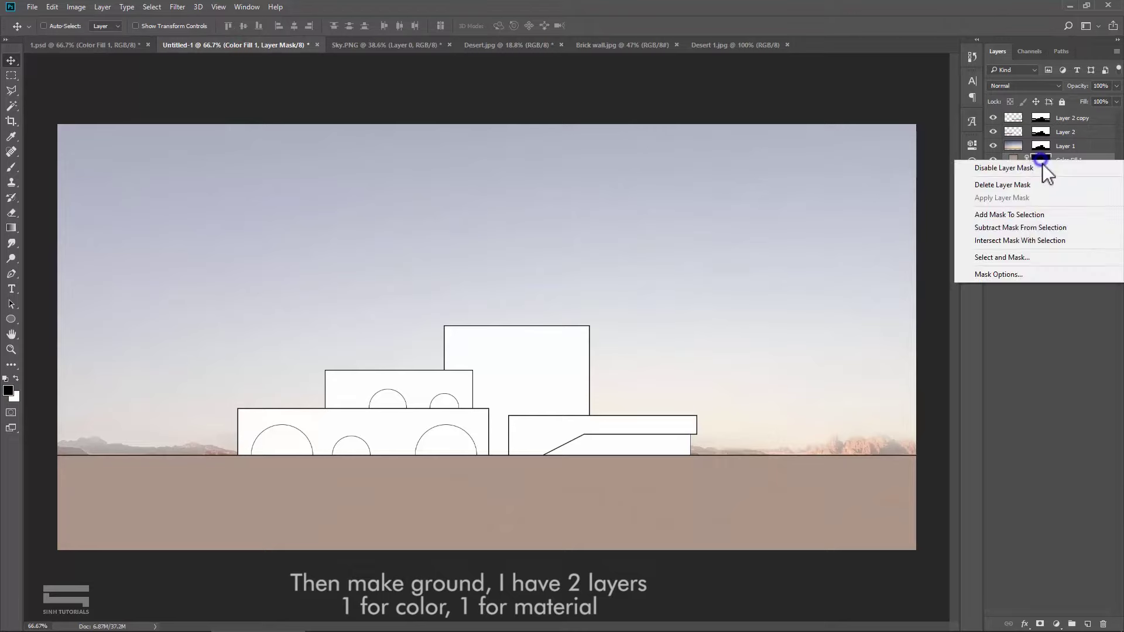
click(1023, 215)
click(52, 7)
Step: Paste the desert sand photo into the ground selection, scaled full-width up to the horizon
click(96, 121)
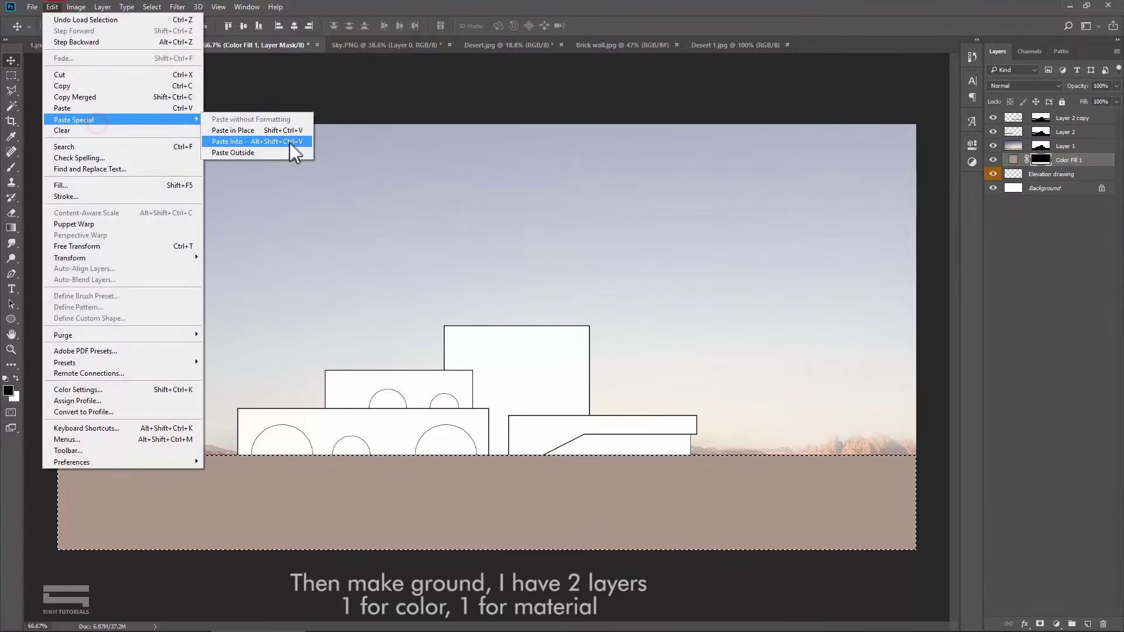
click(258, 143)
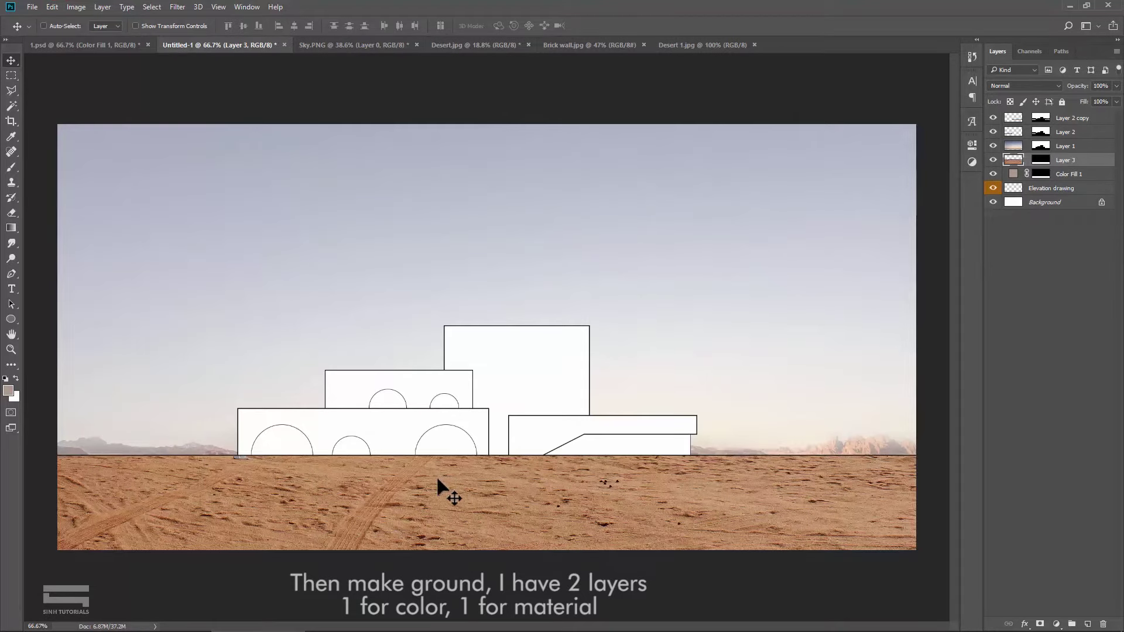
key(ctrl+t)
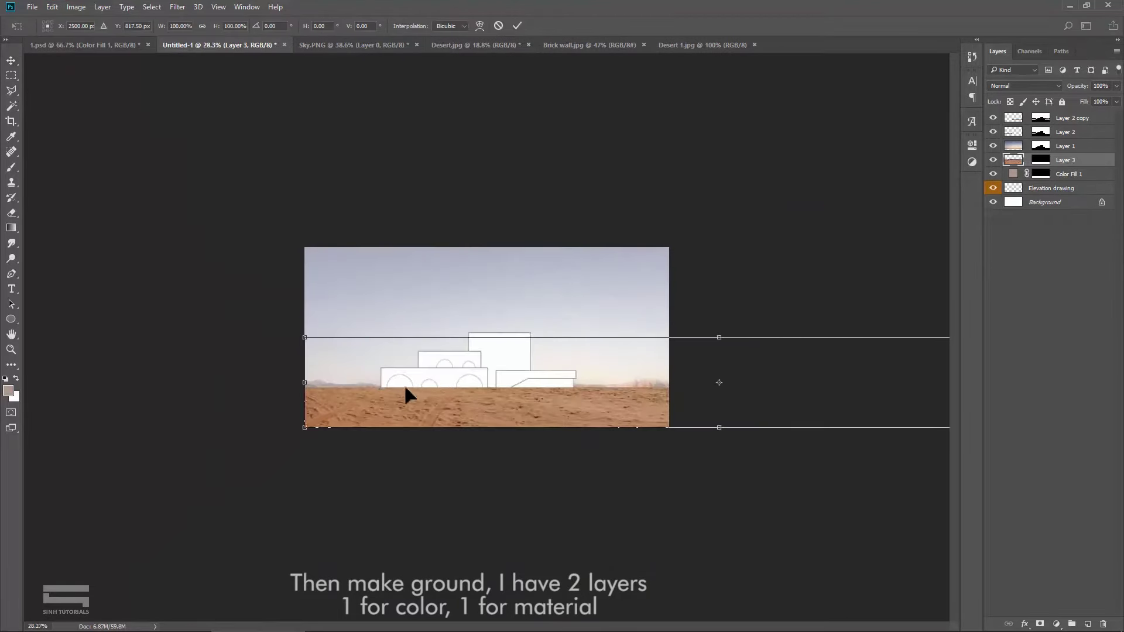
key(ctrl+minus)
drag(885, 338, 602, 369)
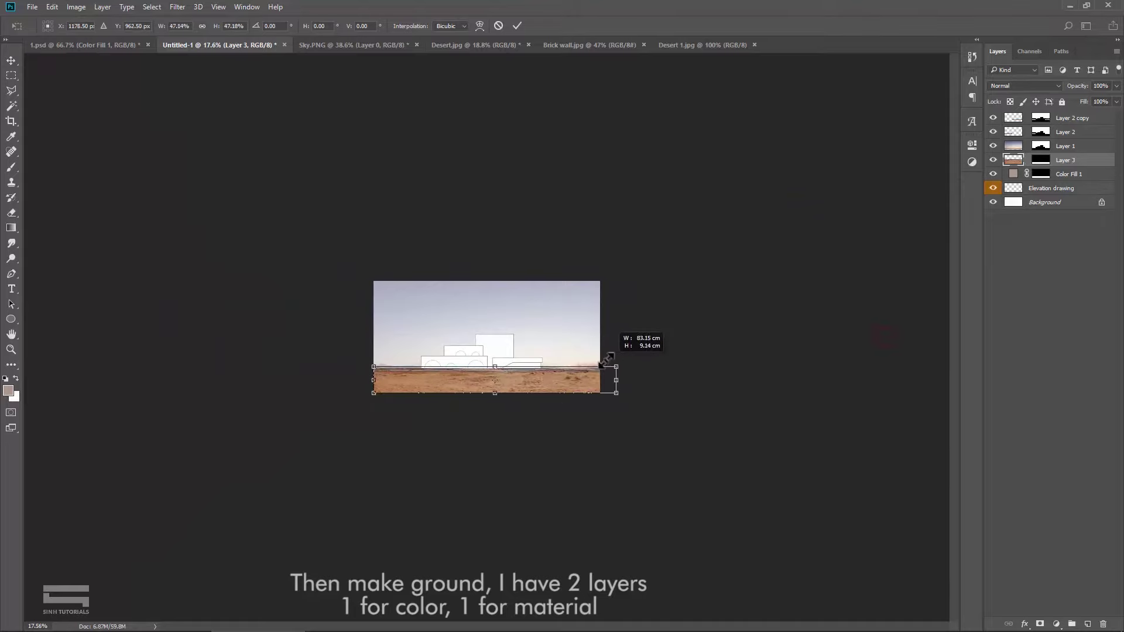
key(ctrl+plus)
key(ctrl+plus)
key(ctrl+plus)
key(ctrl+plus)
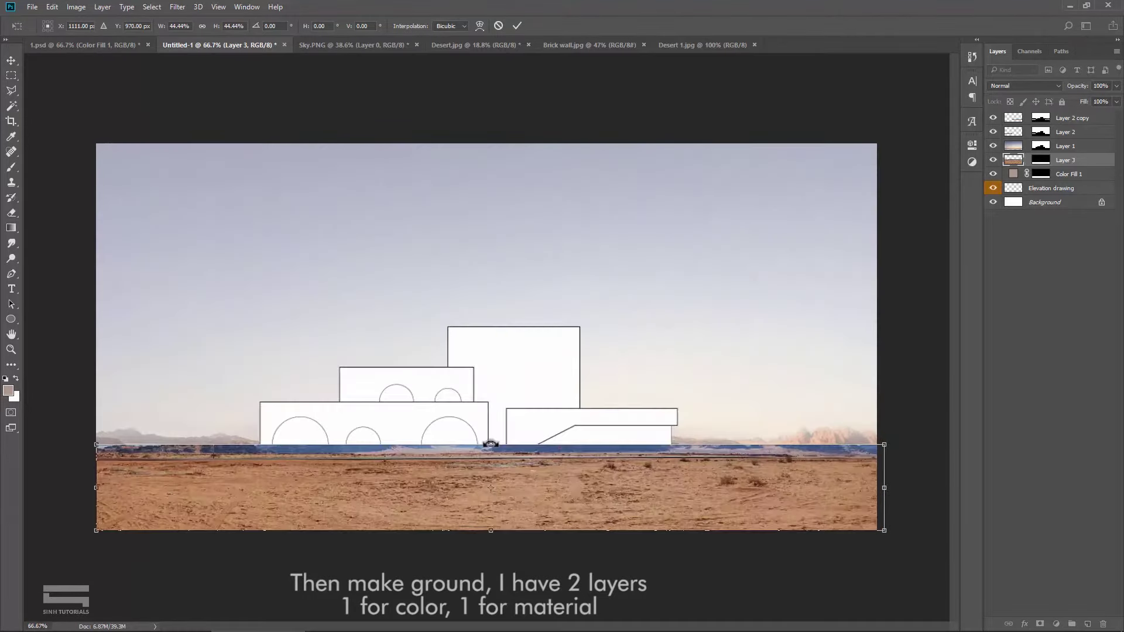
drag(492, 455, 493, 434)
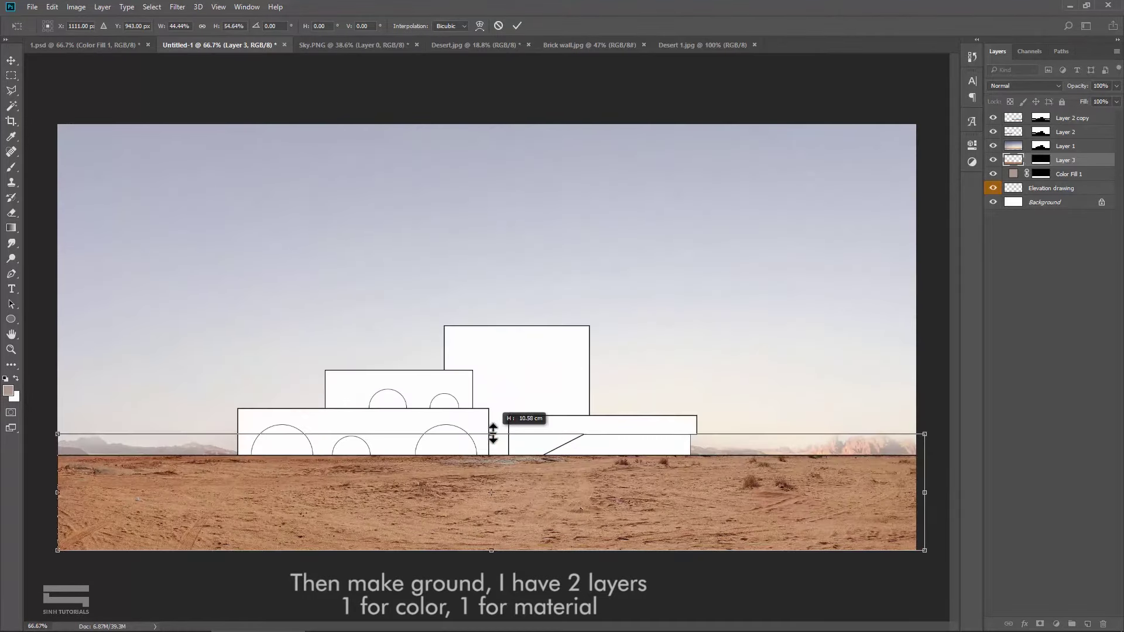
key(Return)
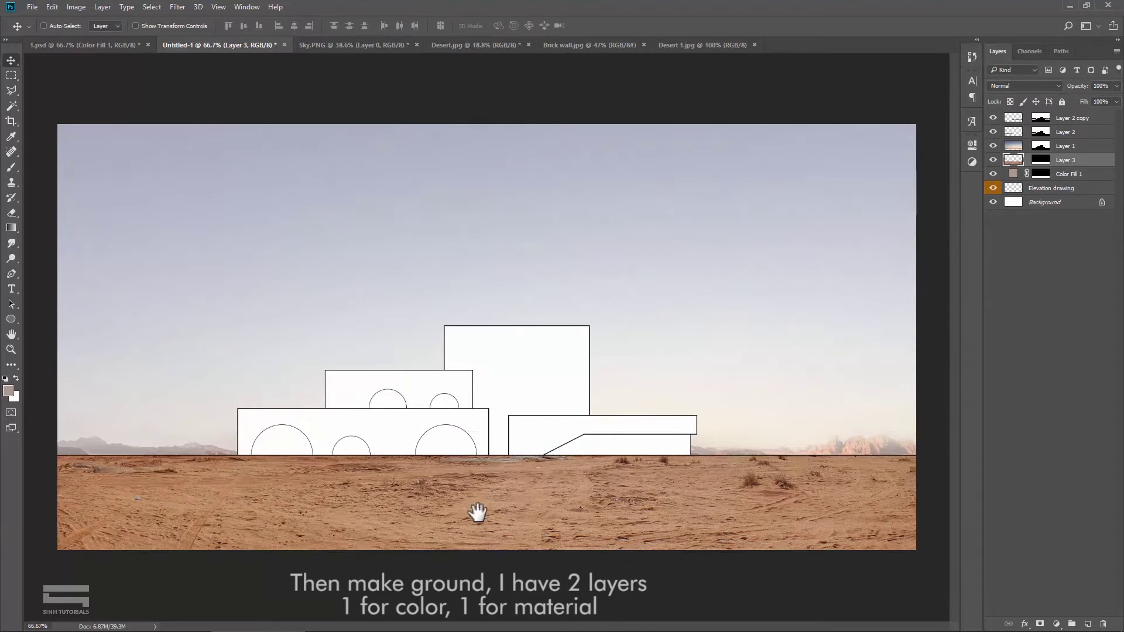
Step: Duplicate Layer 3, hide the copy, and set Layer 3's opacity to 10%
right_click(1085, 165)
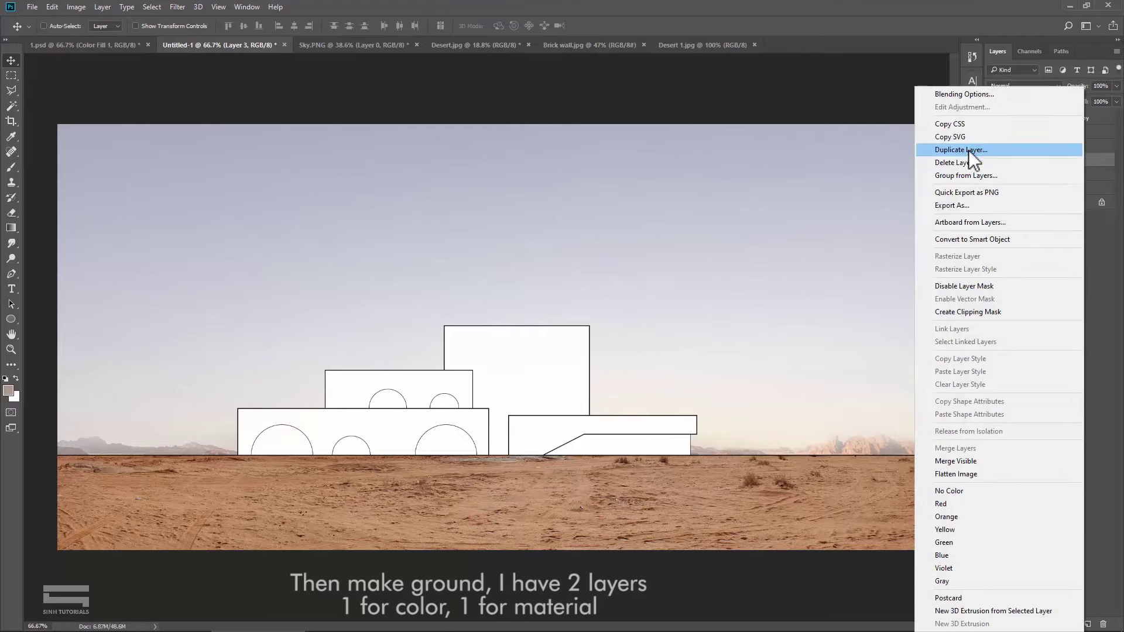
click(972, 148)
click(668, 187)
click(993, 174)
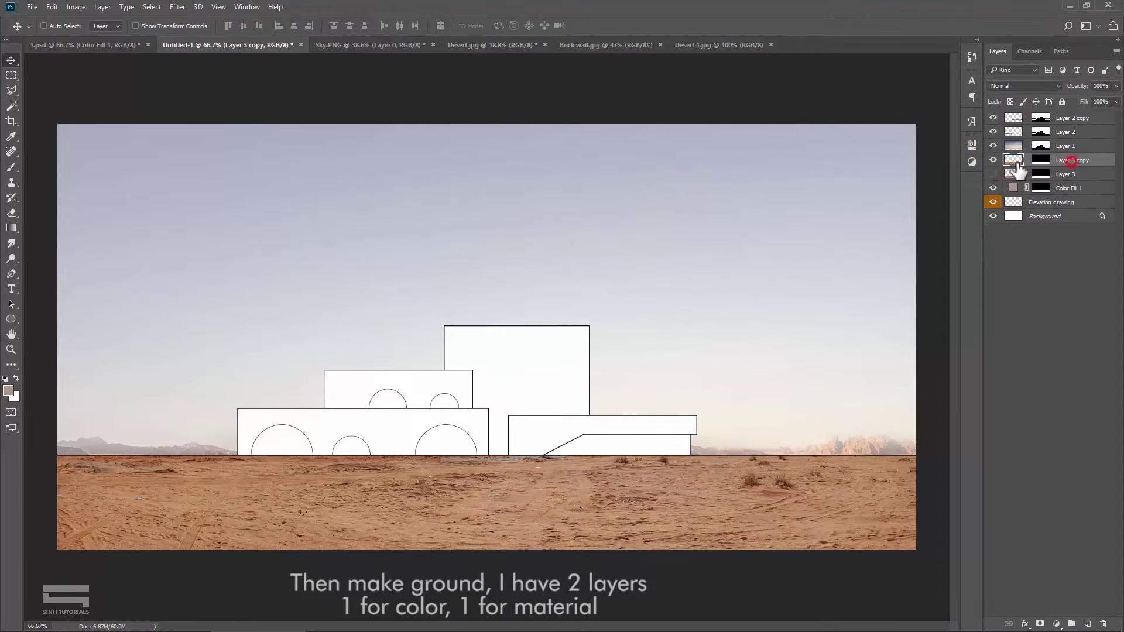
click(993, 160)
click(1084, 176)
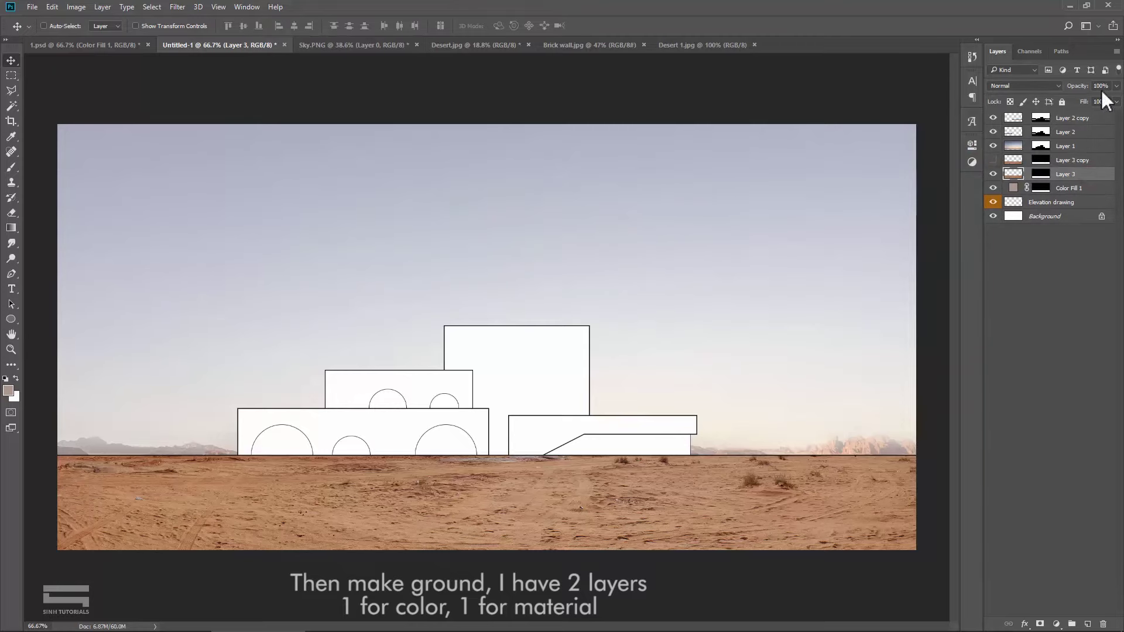
text(10)
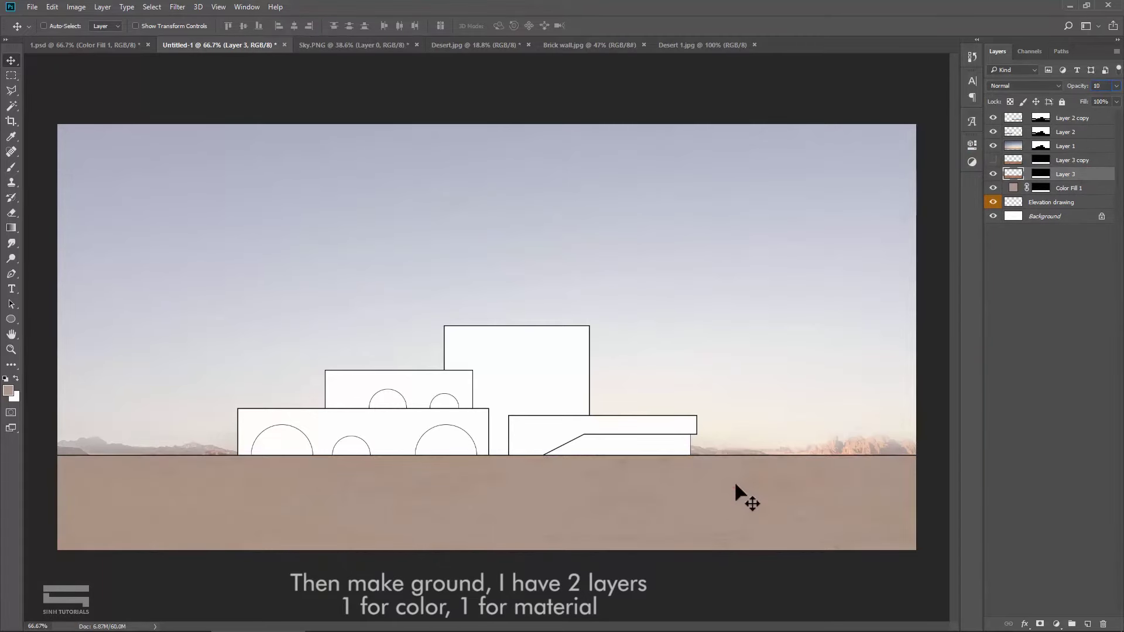
Step: Show Layer 3 copy and marquee a thin strip along the ground line on its mask
scroll(652, 480, up, 1)
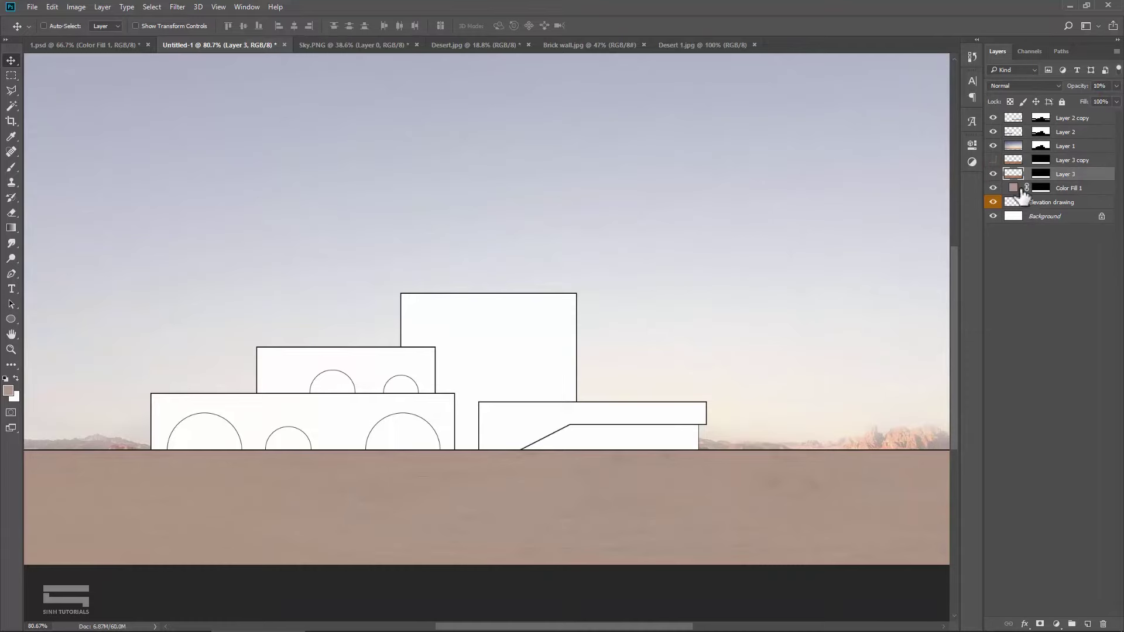
click(993, 160)
click(1042, 160)
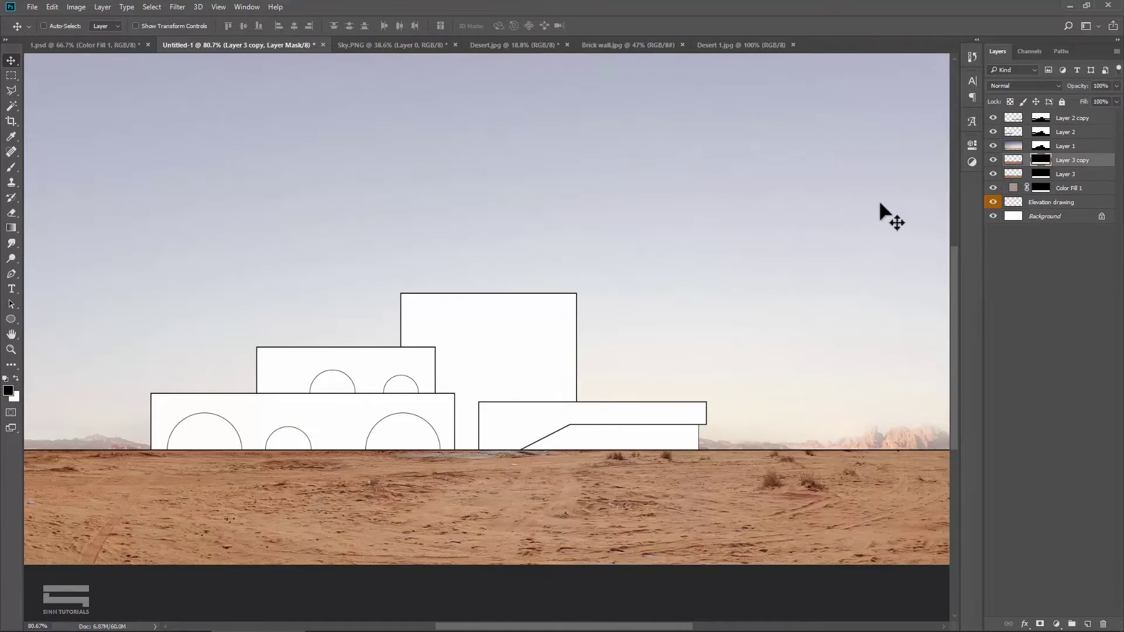
scroll(233, 293, down, 2)
click(11, 75)
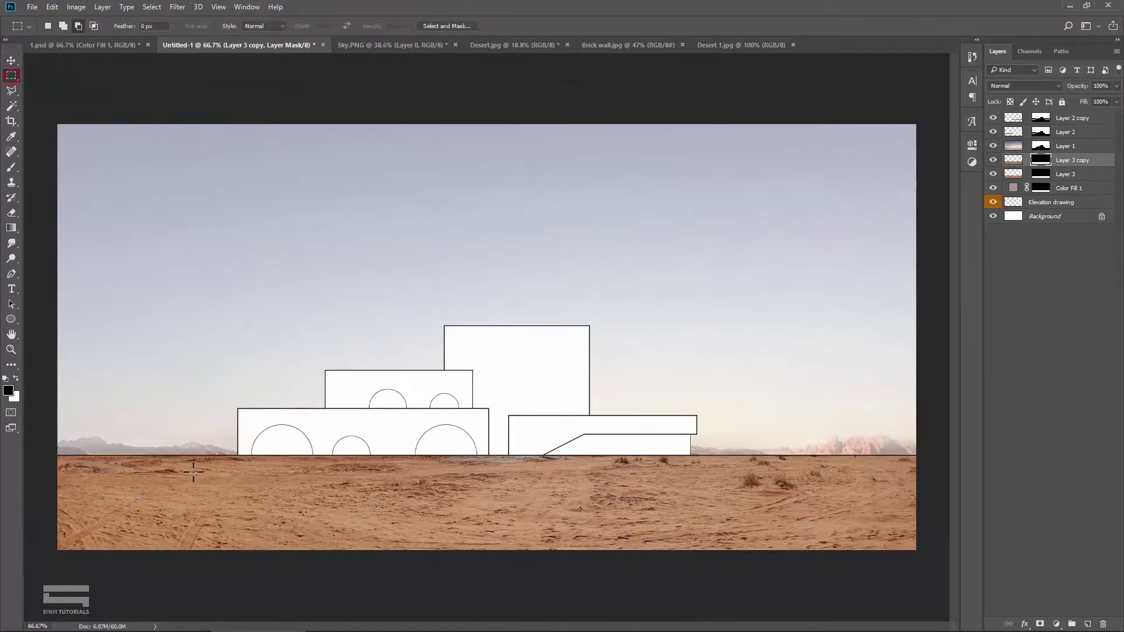
drag(134, 455, 865, 468)
scroll(864, 468, up, 3)
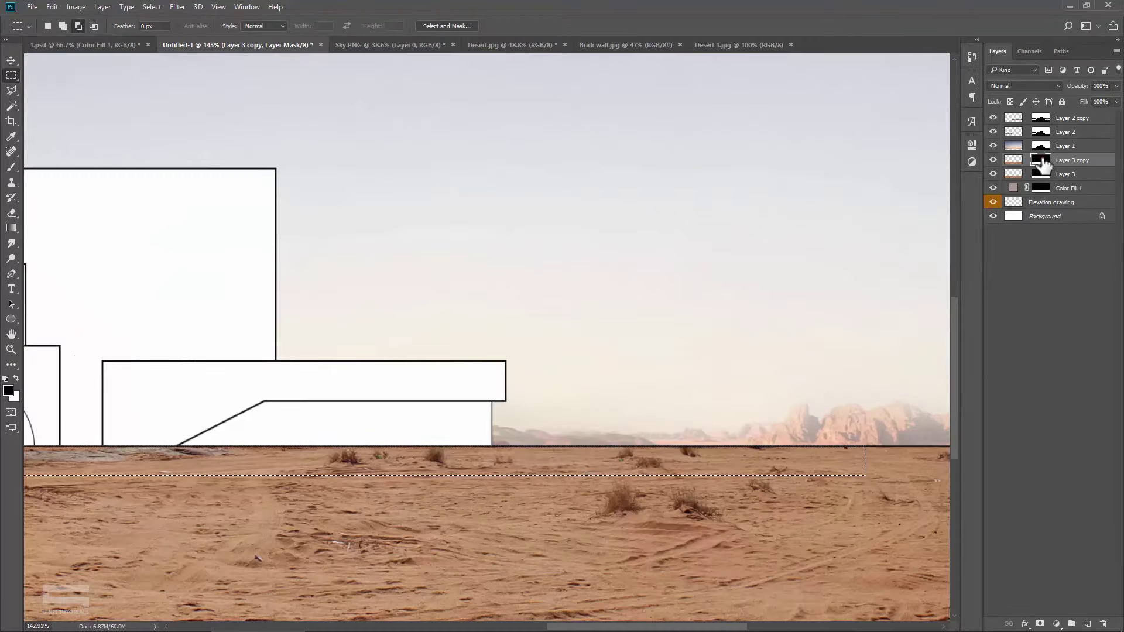
scroll(660, 329, down, 2)
scroll(616, 314, down, 1)
drag(417, 349, 502, 346)
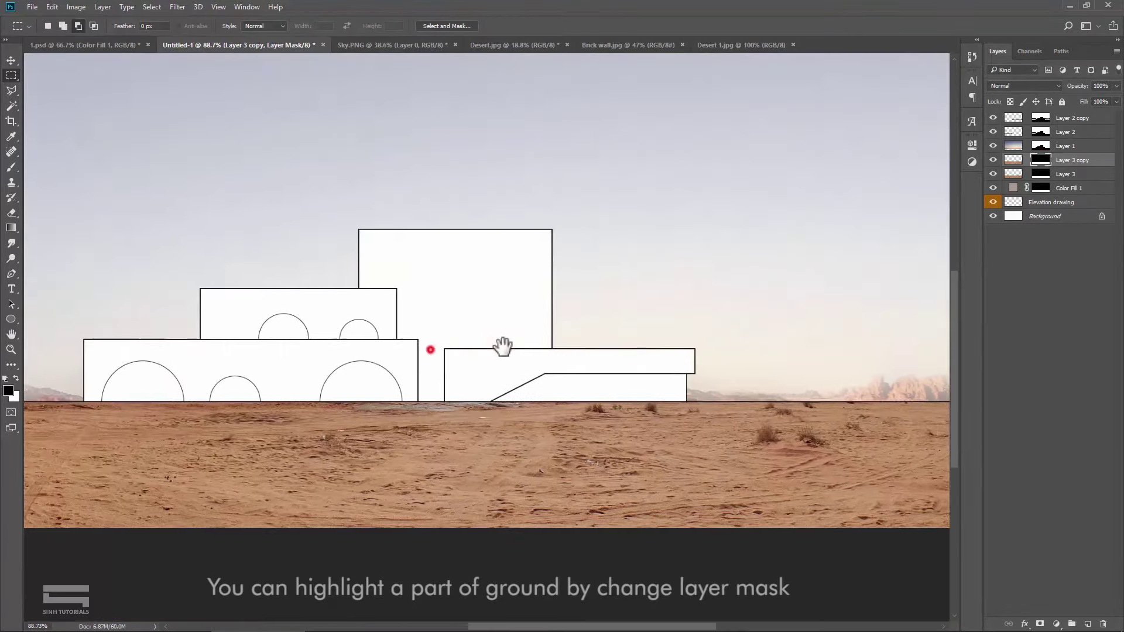
Step: Invert the selection, fill the mask black outside the strip, and deselect
click(151, 7)
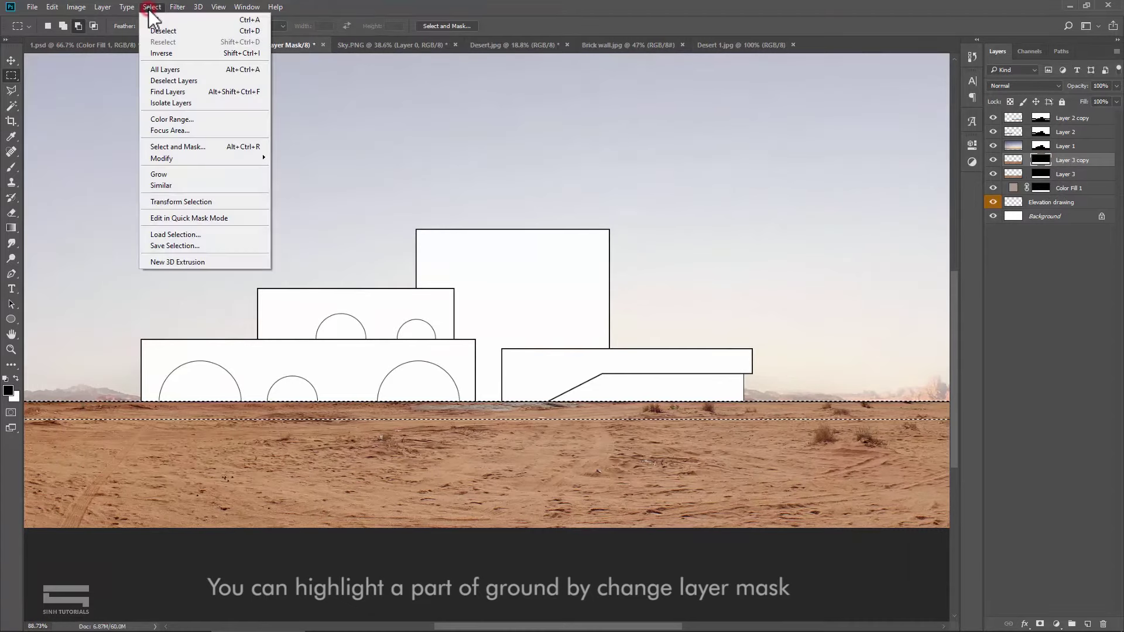
click(170, 52)
scroll(408, 261, down, 2)
scroll(408, 261, down, 1)
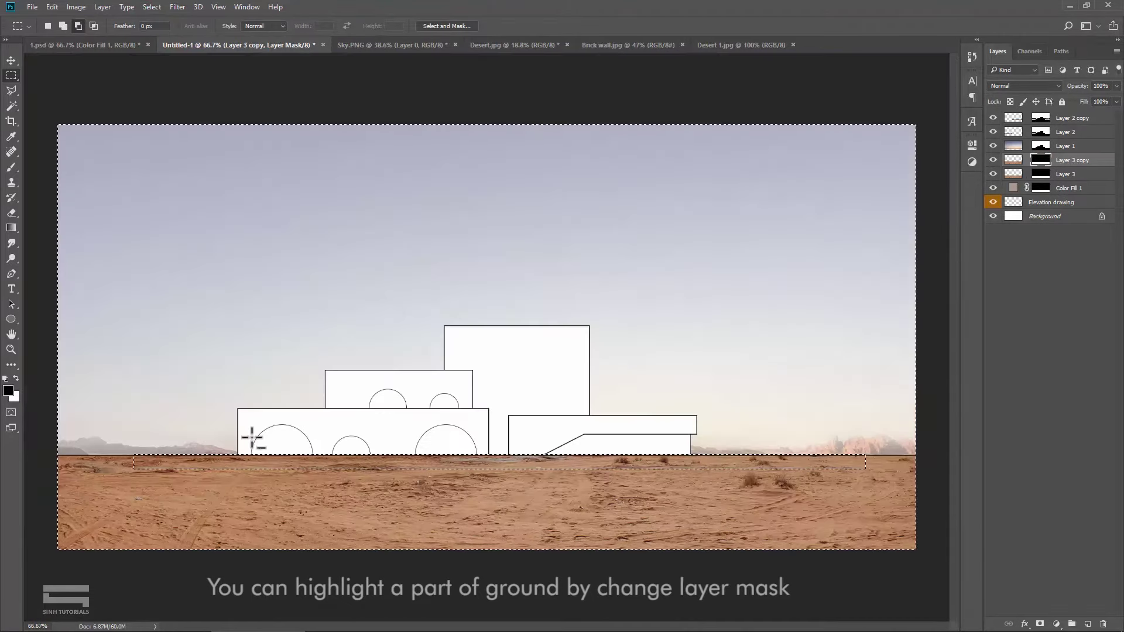
click(52, 7)
mouse_move(73, 119)
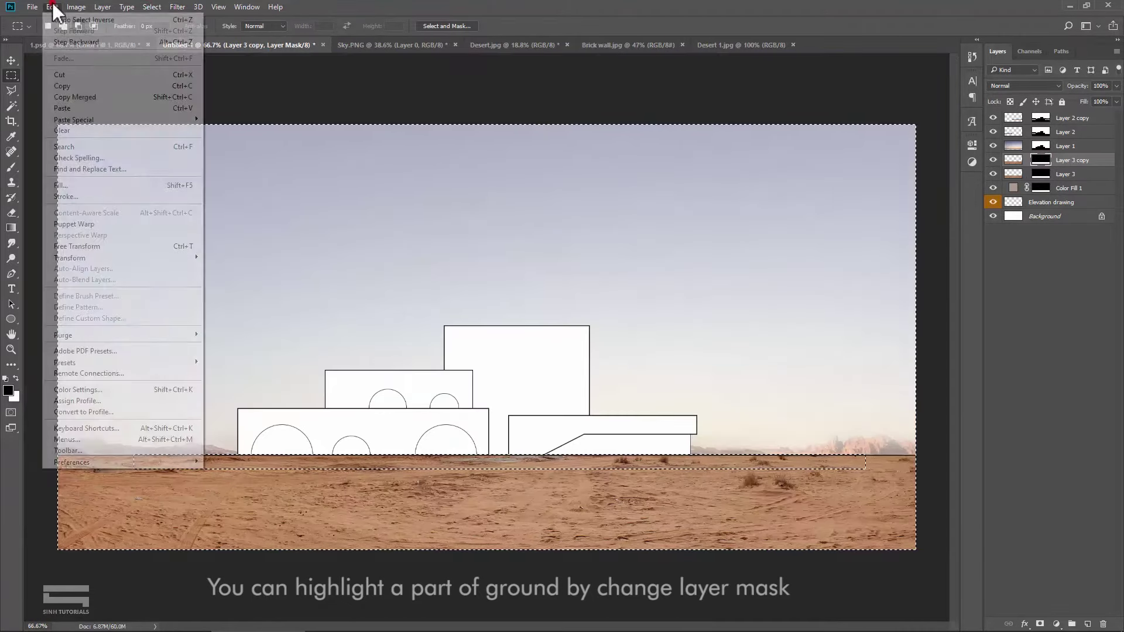
click(1071, 154)
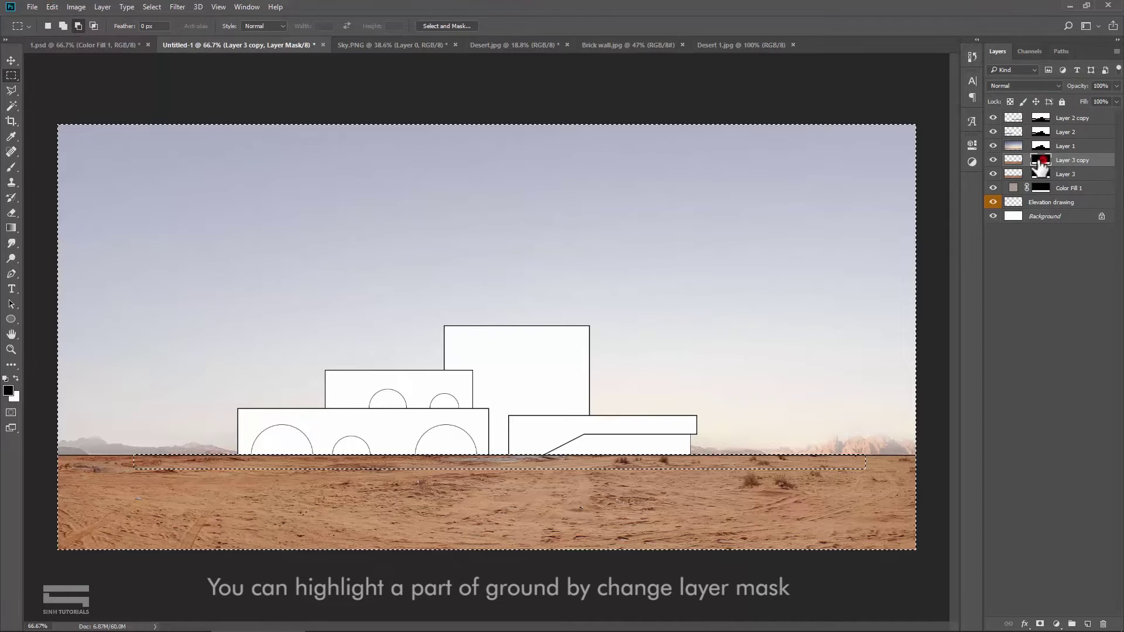
click(52, 7)
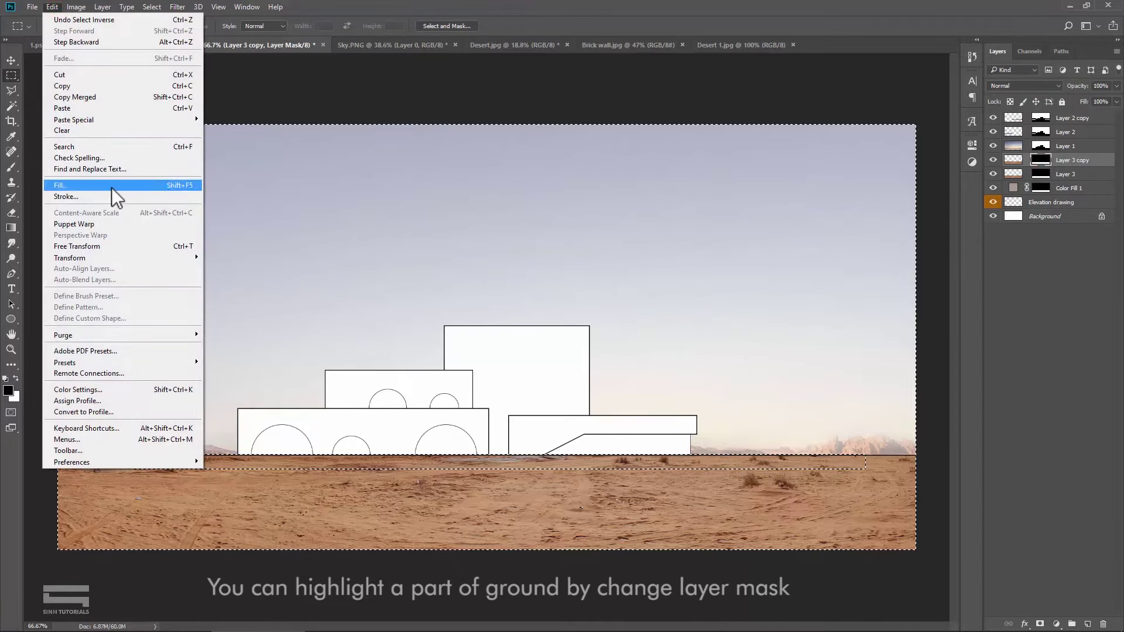
click(112, 185)
click(644, 180)
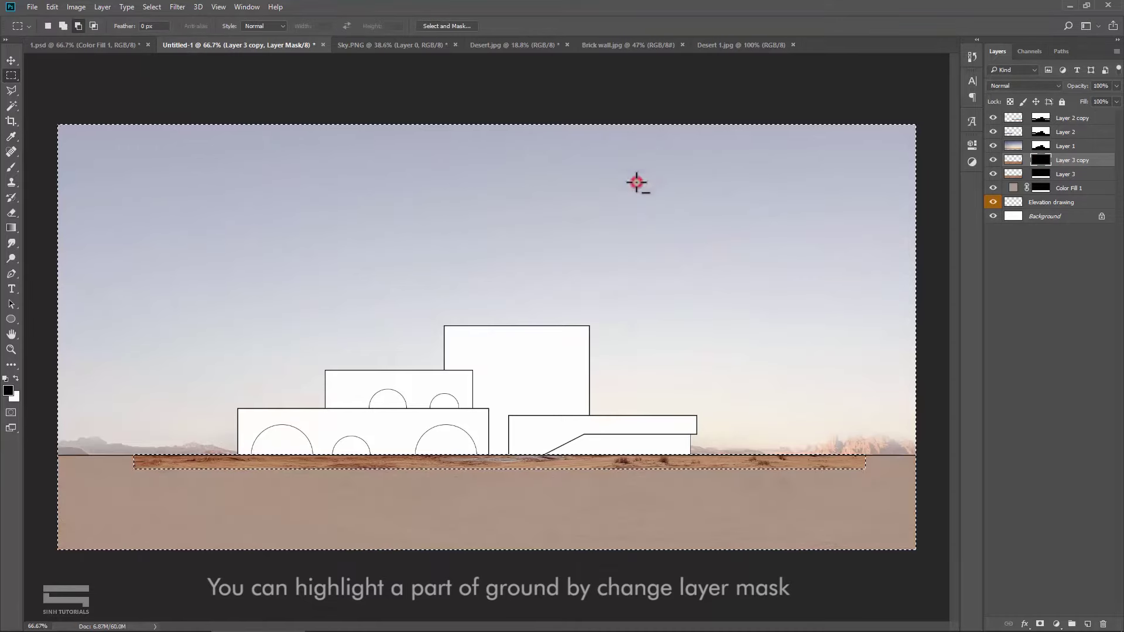
key(ctrl+d)
Step: Nudge the textured ground strip slightly left and up into place
key(v)
drag(424, 466, 410, 464)
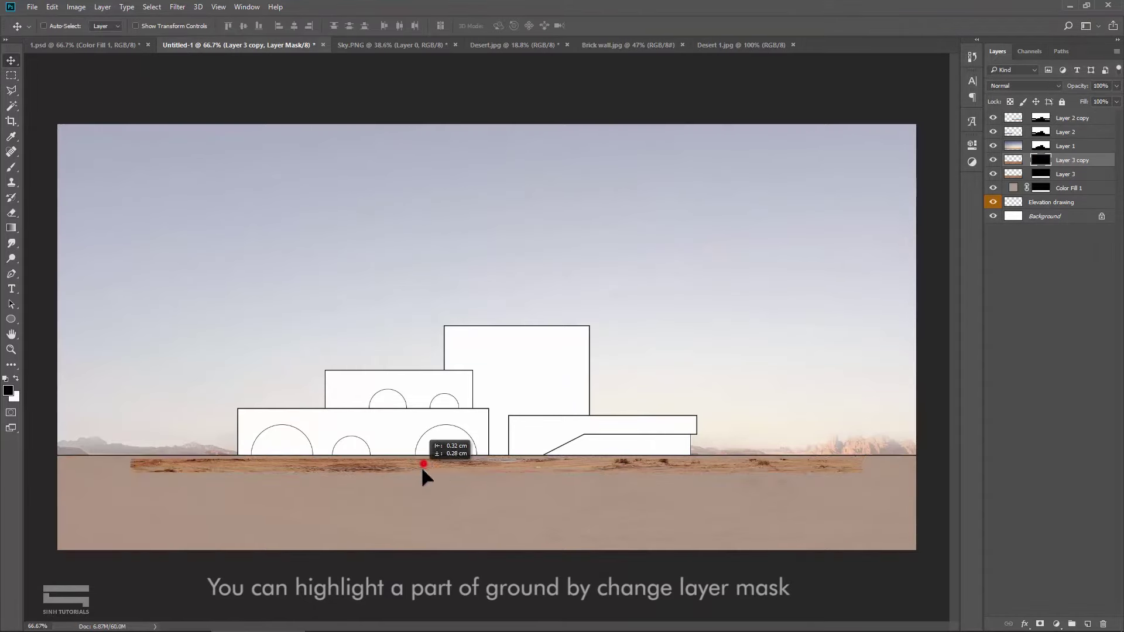
scroll(743, 462, up, 1)
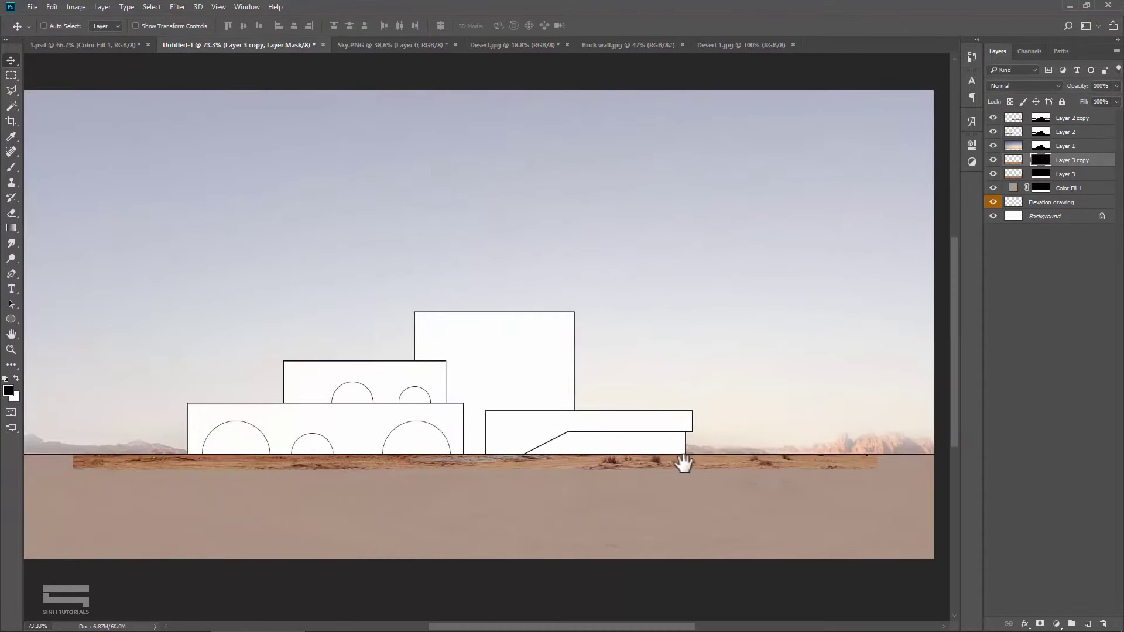
scroll(683, 462, up, 1)
drag(601, 466, 695, 438)
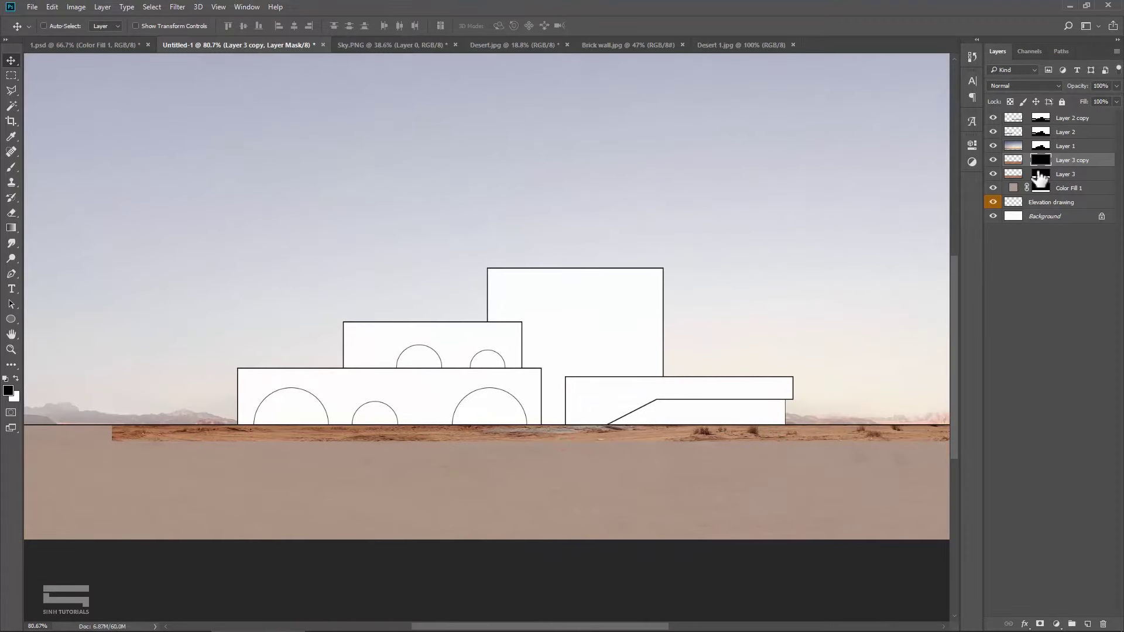
click(1103, 119)
Step: Group Layer 2 copy through Color Fill 1 into a group named 'Bgr'
shift+click(1087, 188)
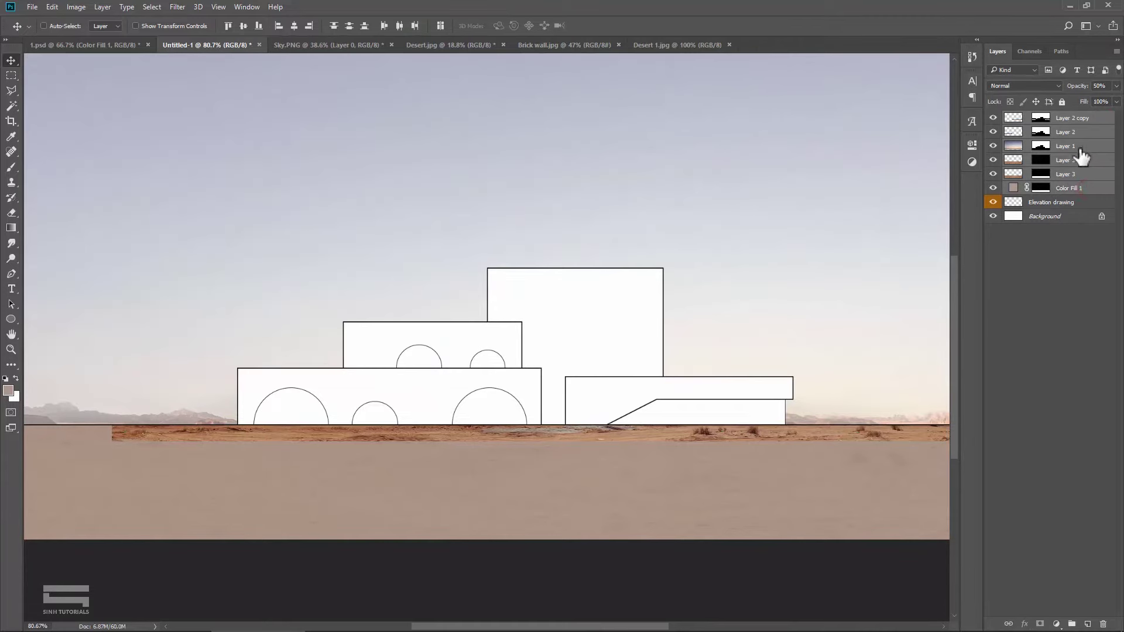
right_click(1082, 155)
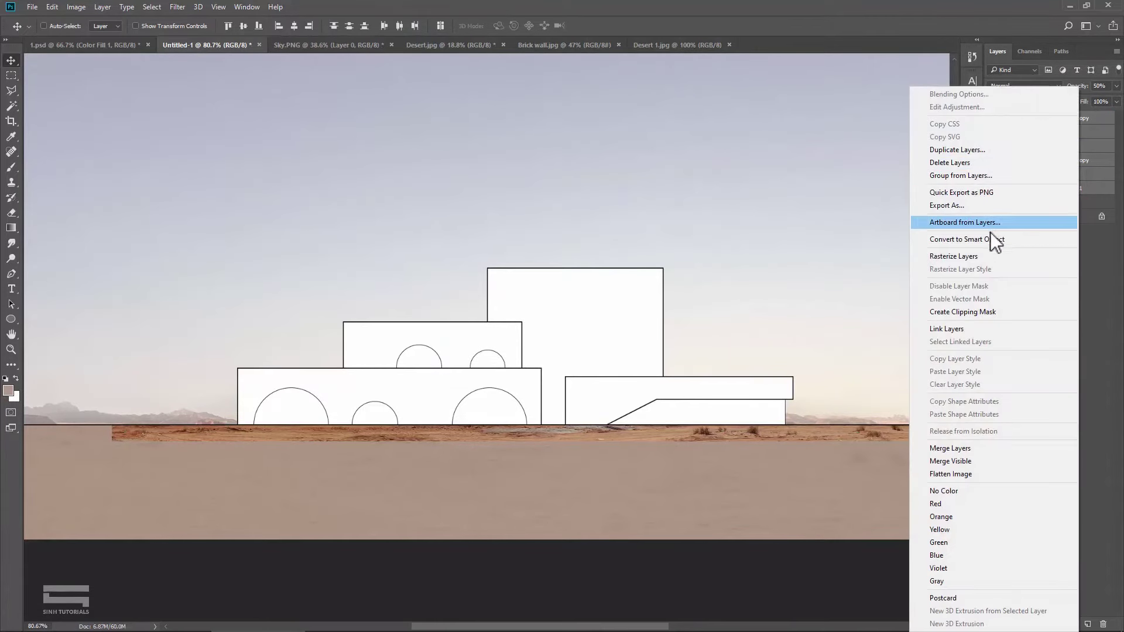
click(965, 175)
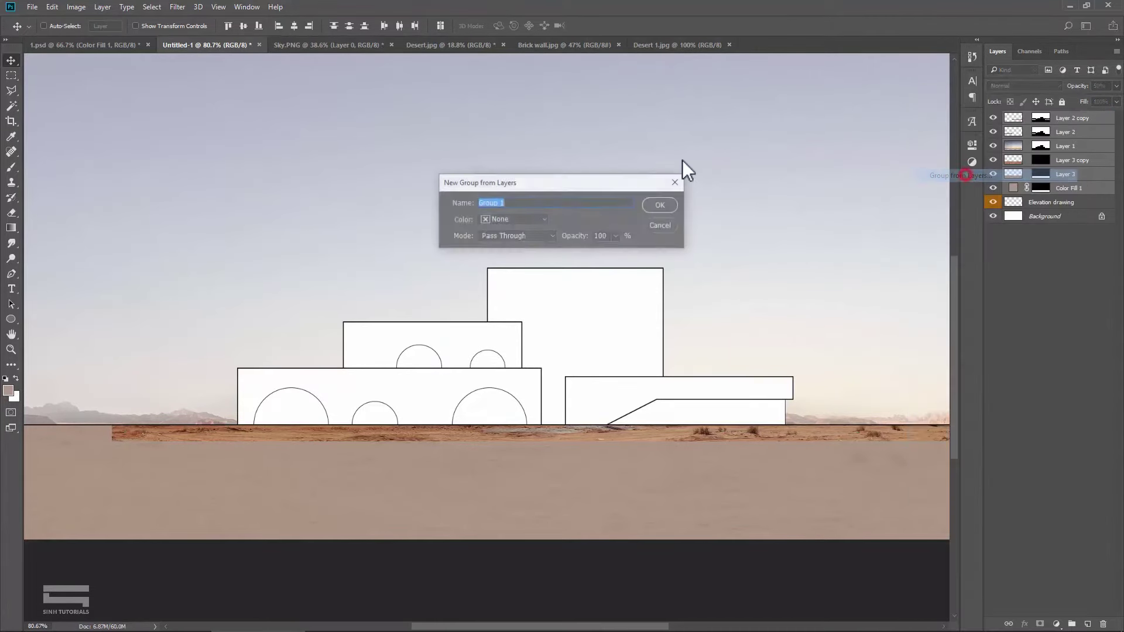
text(Bgr)
click(671, 210)
key(ctrl+minus)
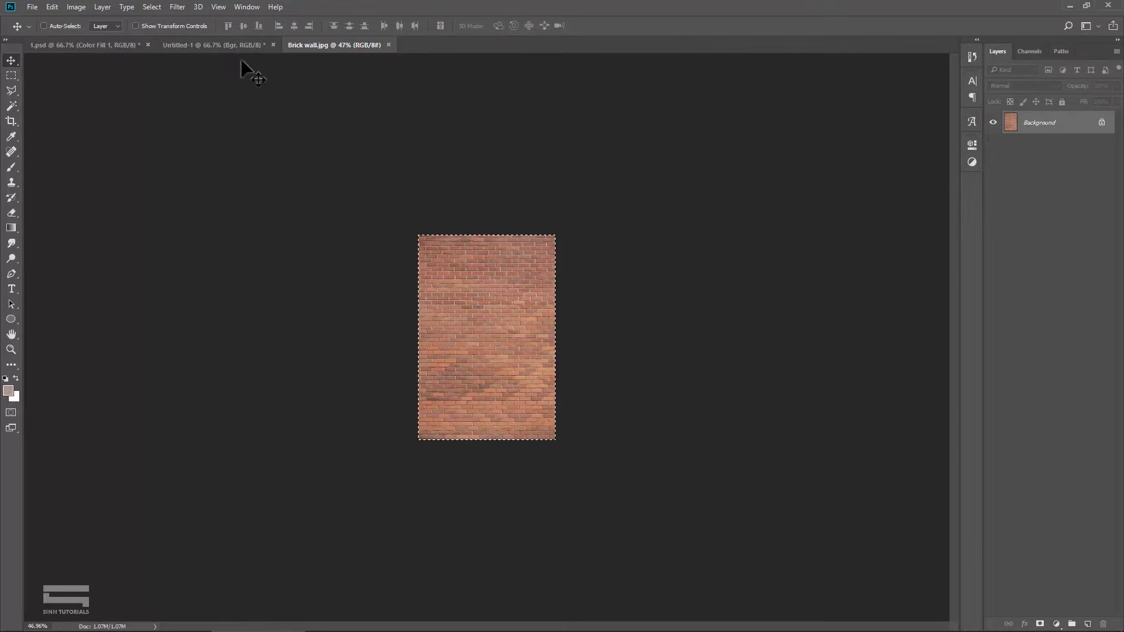
click(217, 45)
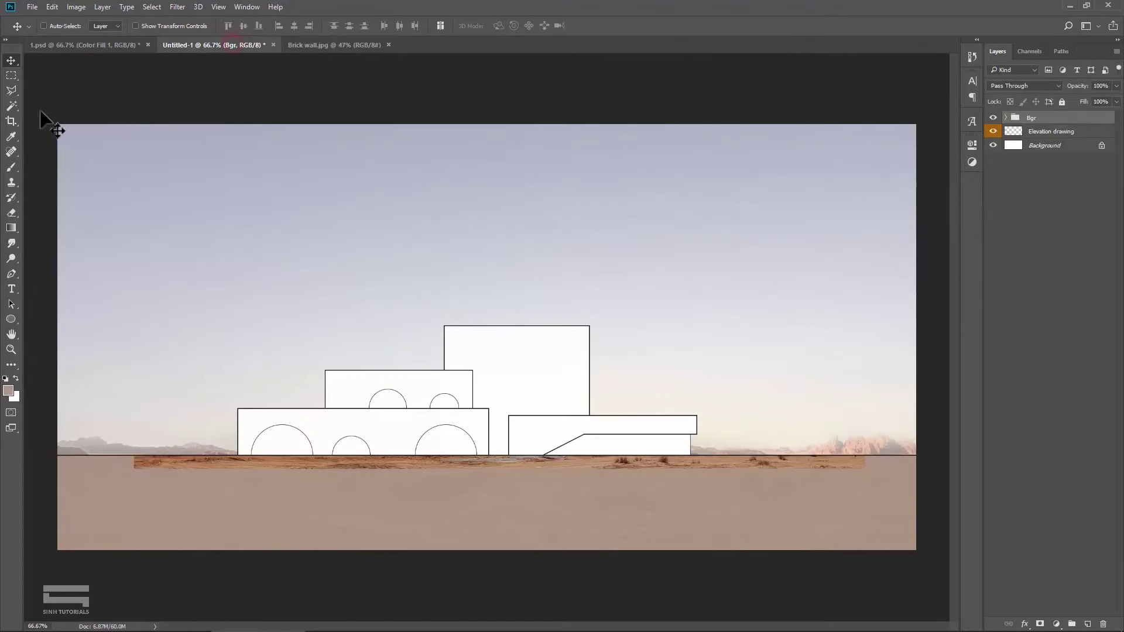
Step: Magic Wand the lower-left wall on the Elevation drawing and Paste Into it the brick texture
click(12, 105)
click(1048, 131)
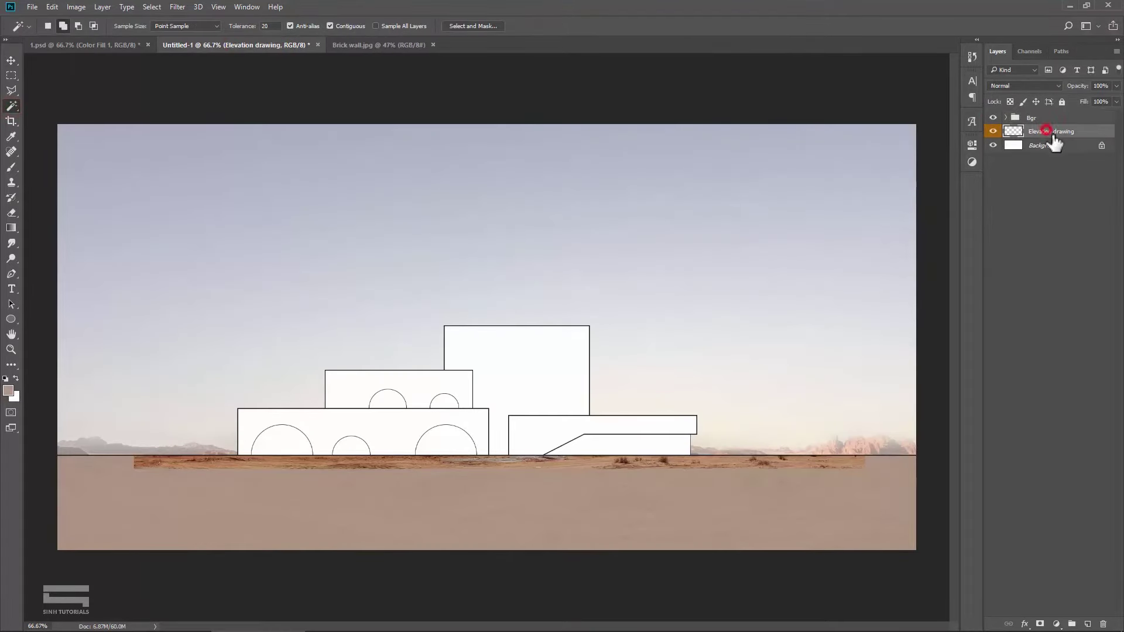
click(377, 427)
scroll(376, 436, up, 3)
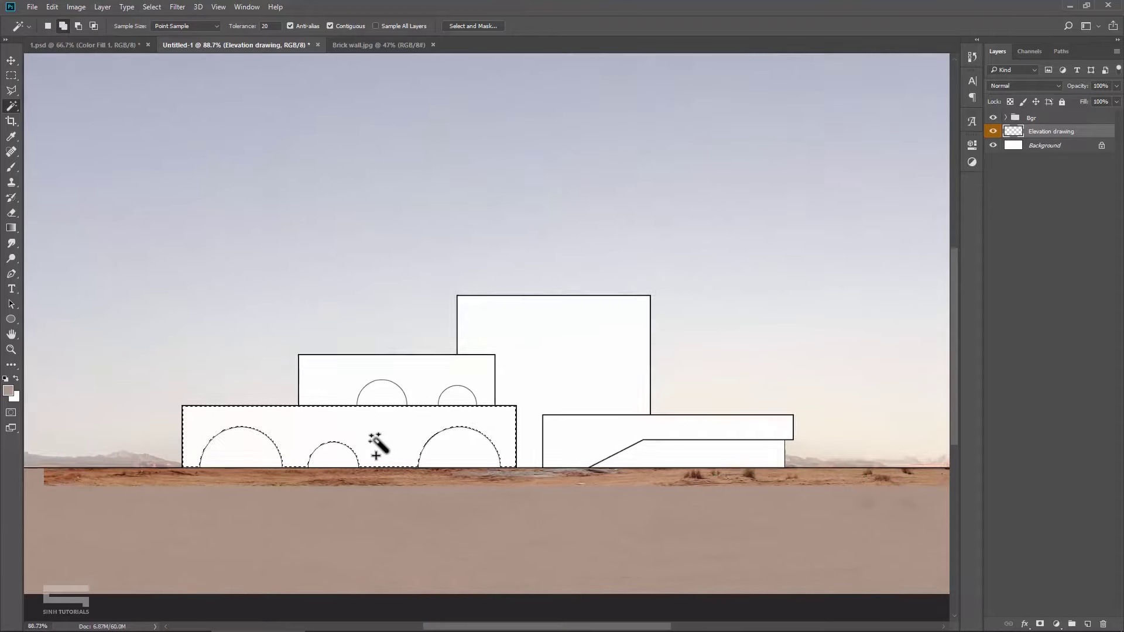
scroll(378, 444, down, 1)
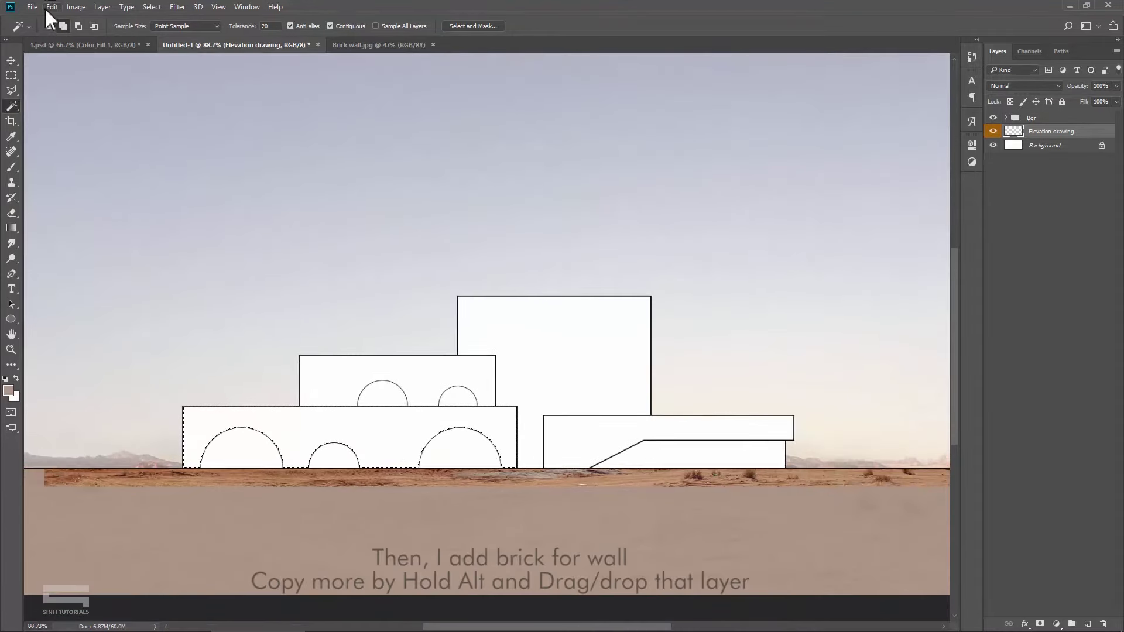
click(50, 7)
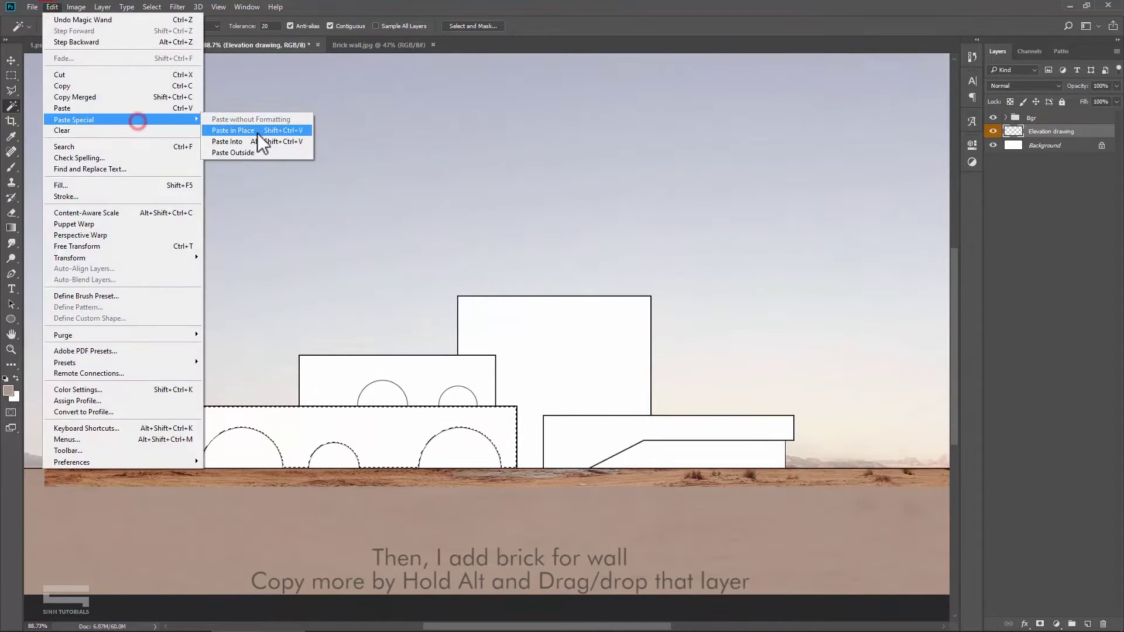
mouse_move(74, 119)
click(250, 141)
Step: Scale the pasted brick to about 55% and shrink it into a narrow strip on the wall
key(ctrl+t)
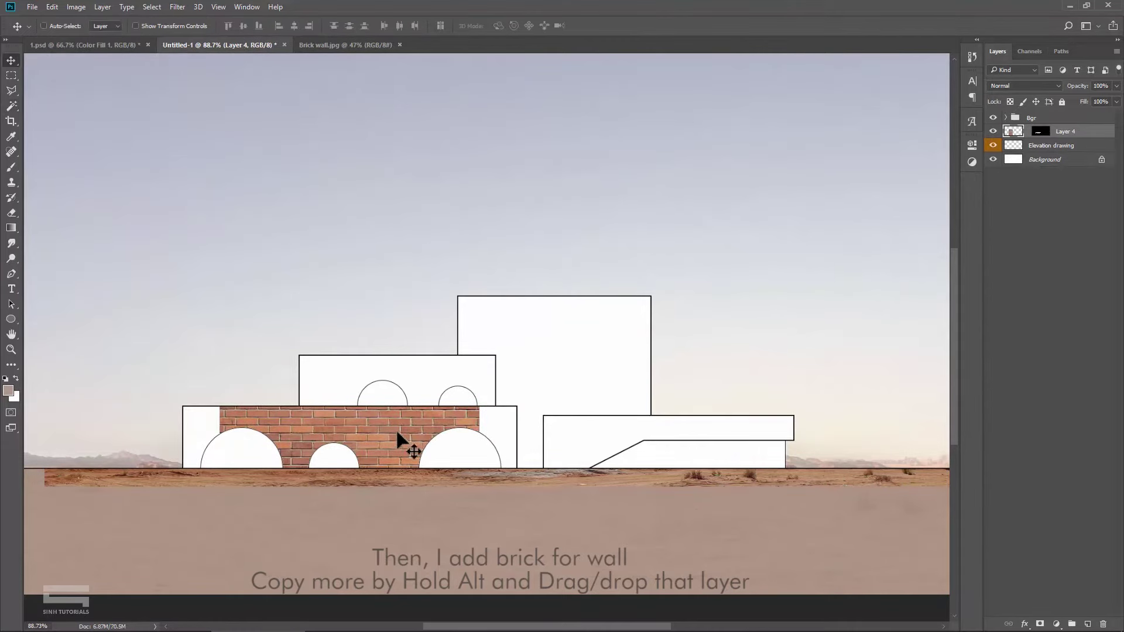
drag(479, 207, 363, 384)
drag(359, 429, 437, 302)
mouse_move(436, 259)
mouse_down()
mouse_move(356, 417)
mouse_move(530, 454)
mouse_move(532, 442)
mouse_up()
key(Return)
scroll(333, 442, up, 2)
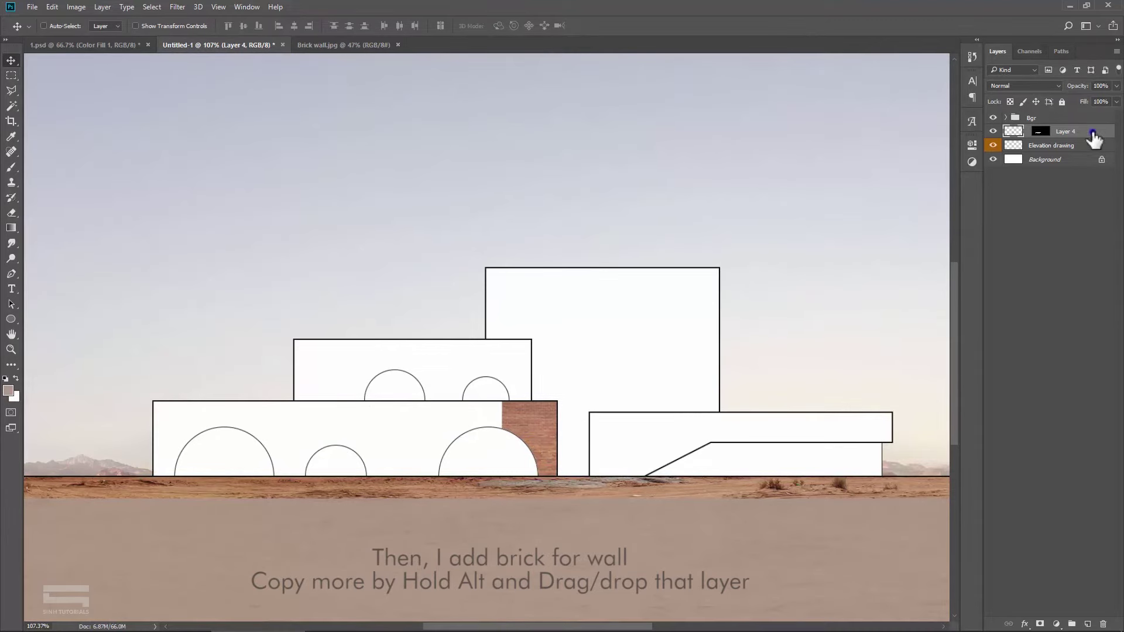
Step: Duplicate the brick layer and drag the copies left to tile the lower-left wall
right_click(1092, 134)
click(981, 149)
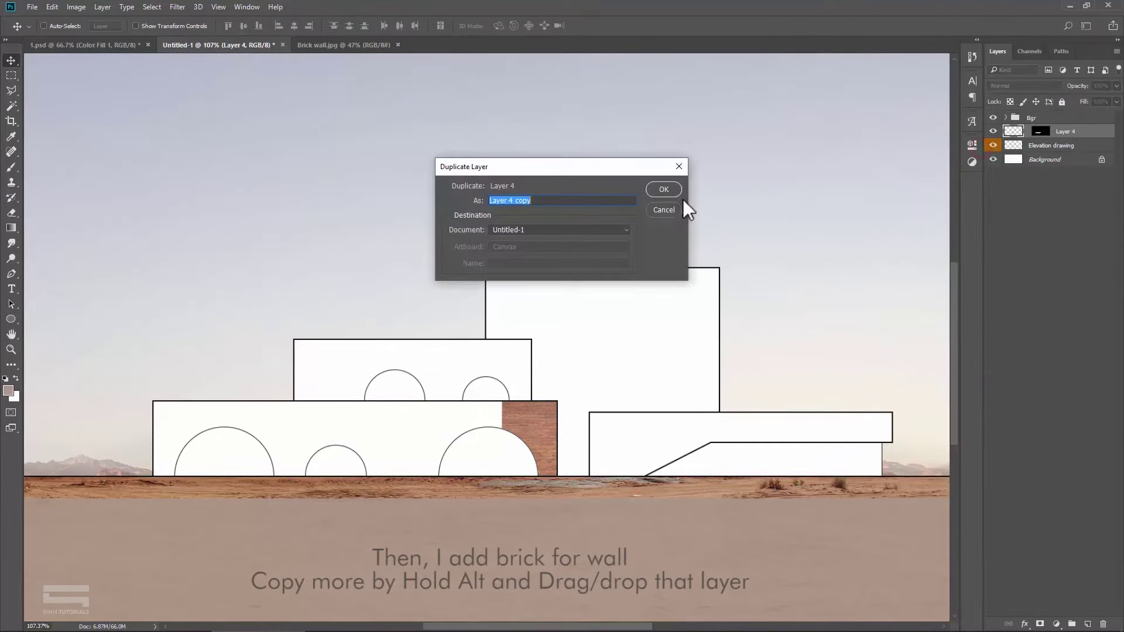
key(Return)
drag(536, 431, 316, 417)
scroll(484, 424, up, 1)
drag(316, 417, 111, 424)
scroll(317, 428, down, 2)
Step: Load the top brick copy's mask as a selection and add a new empty shadow layer
click(1041, 132)
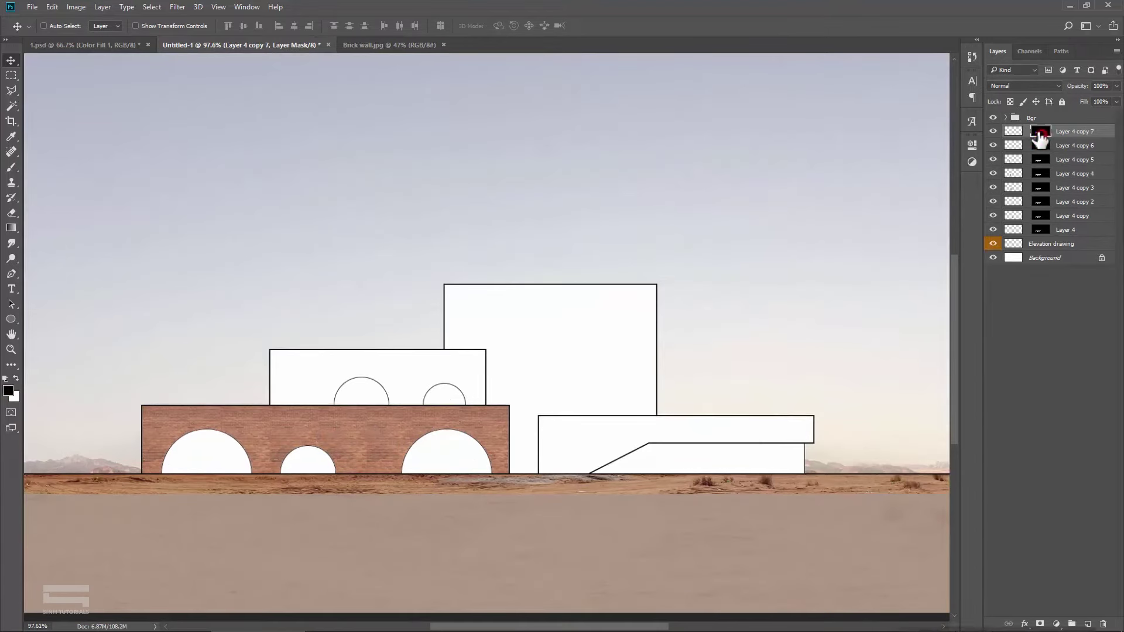
right_click(1041, 133)
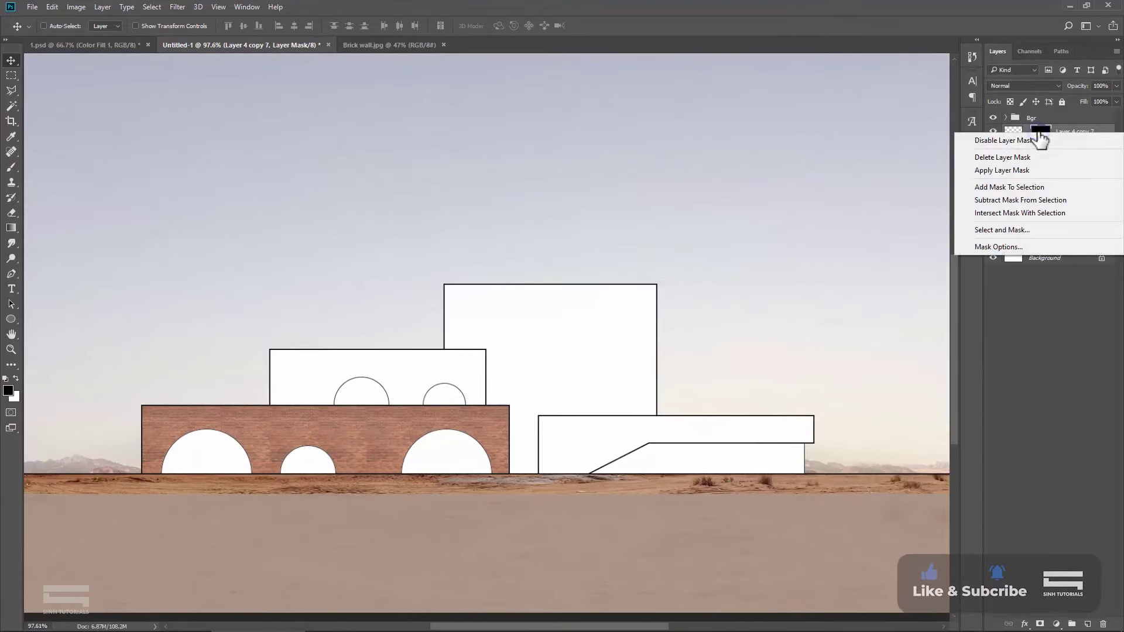
click(1032, 188)
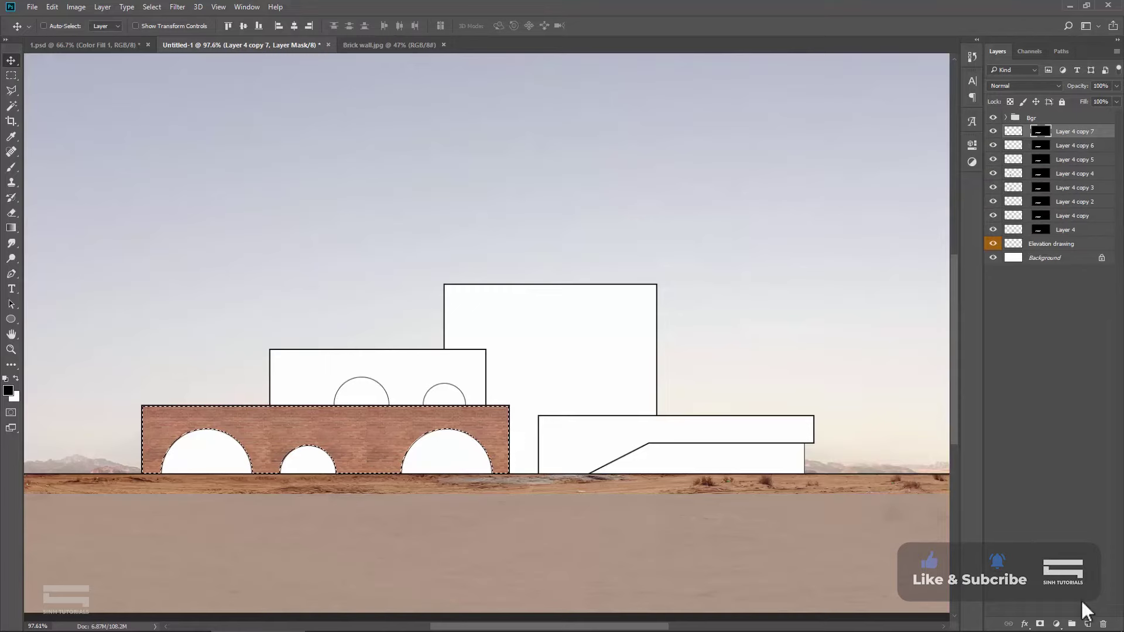
click(1087, 624)
scroll(346, 451, up, 2)
drag(339, 448, 413, 417)
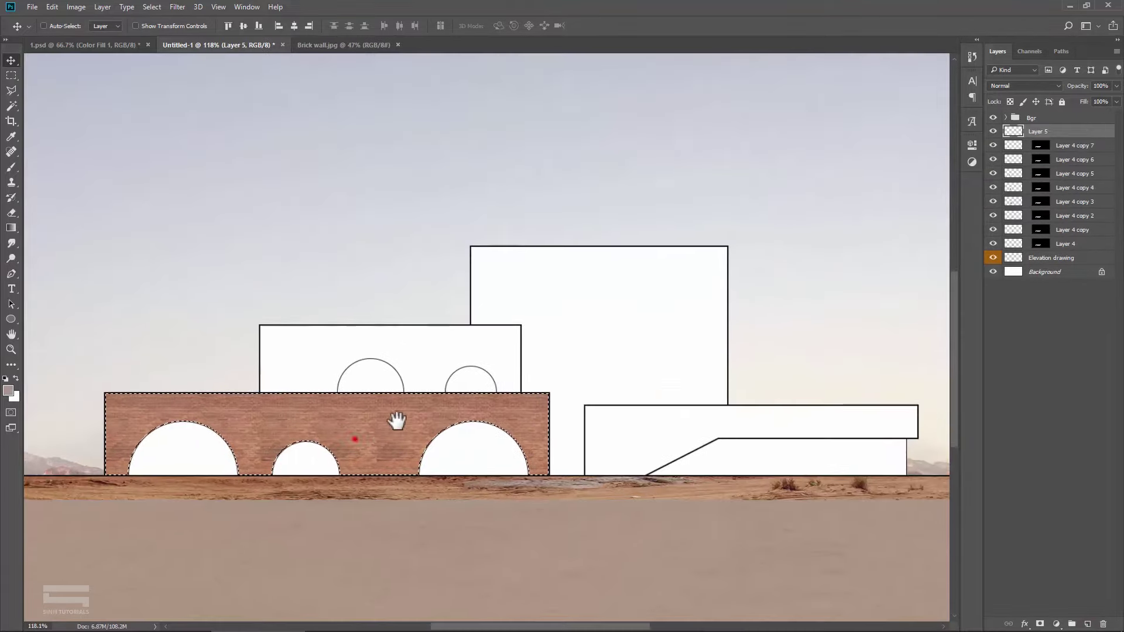
Step: Set the painting colour to a near-black version of the brick tone
click(9, 391)
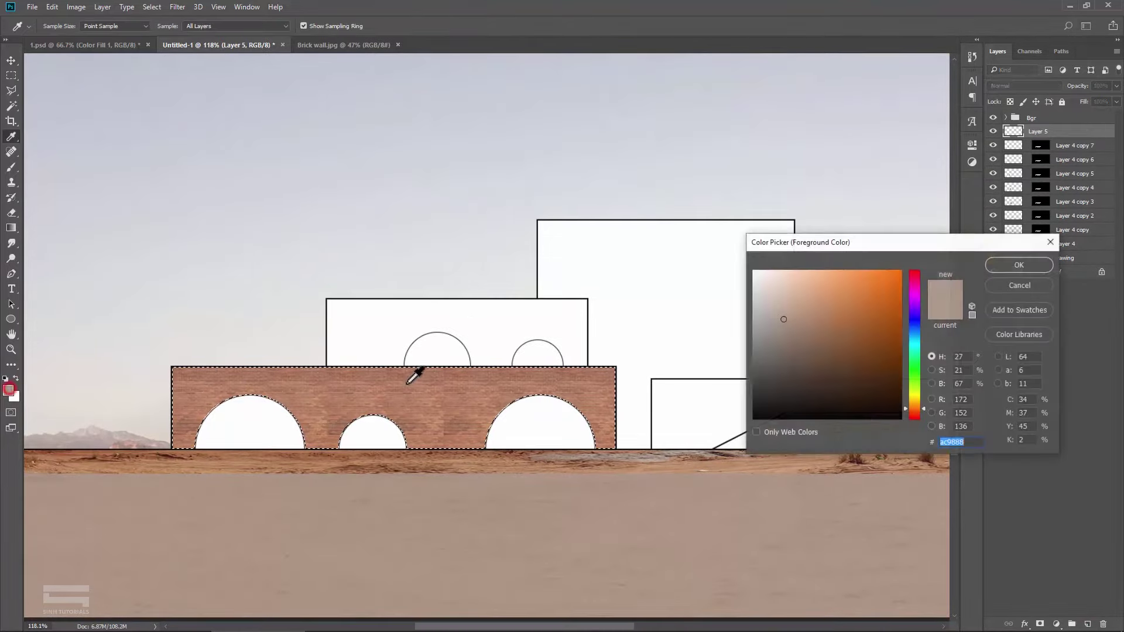
click(330, 433)
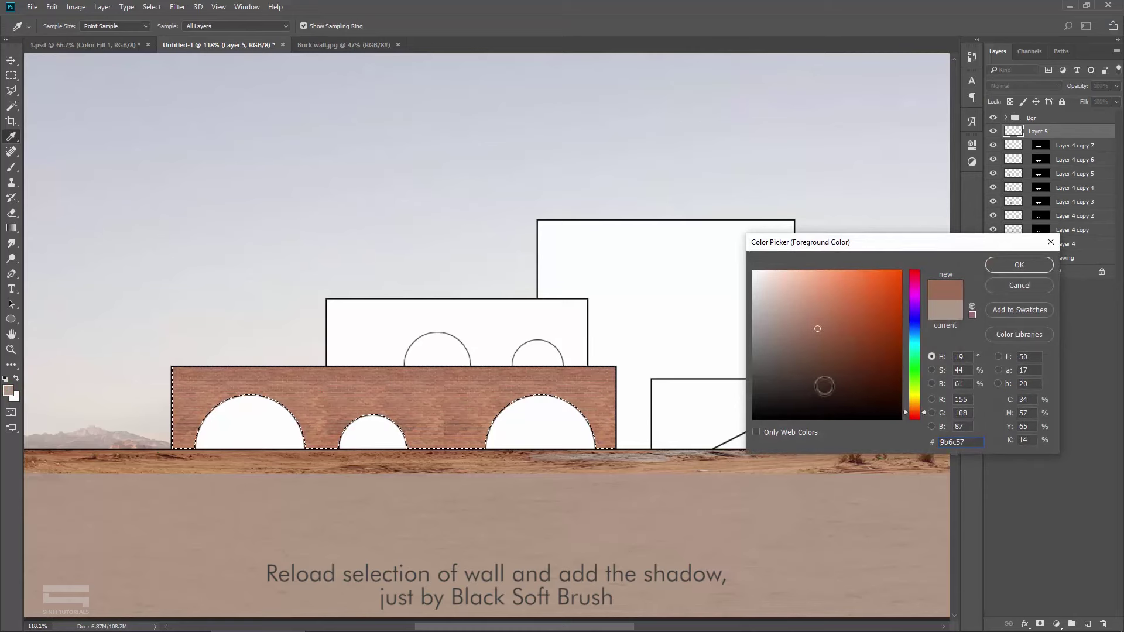
drag(832, 389, 854, 403)
click(1014, 266)
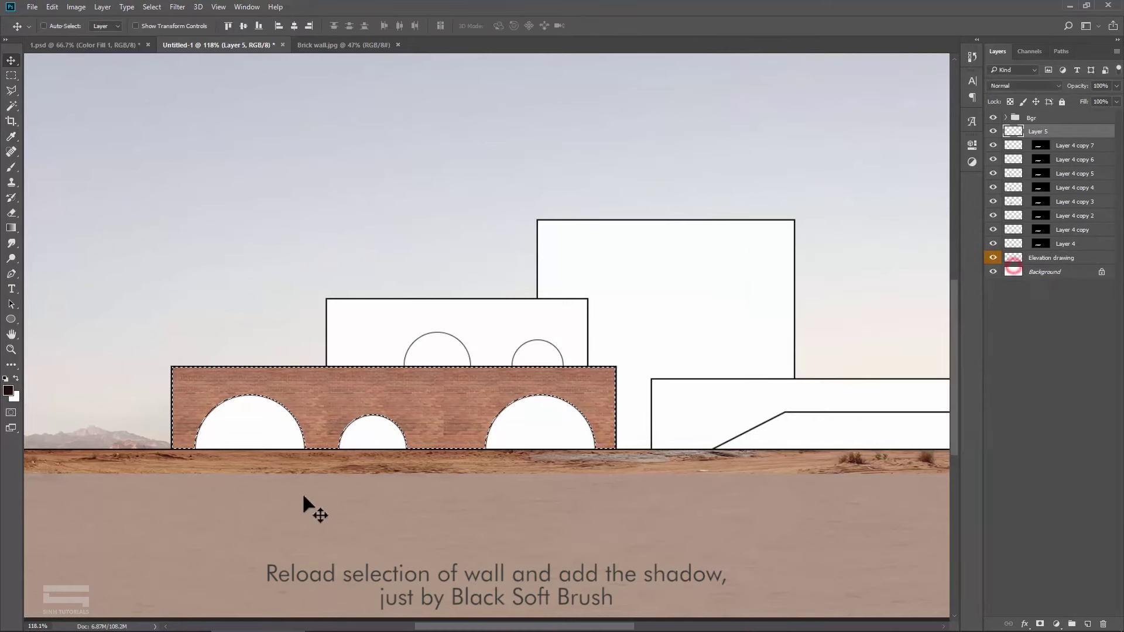
Step: Brush a soft dark shadow along the base of the brick wall
click(12, 171)
drag(279, 403, 326, 389)
key(ctrl+z)
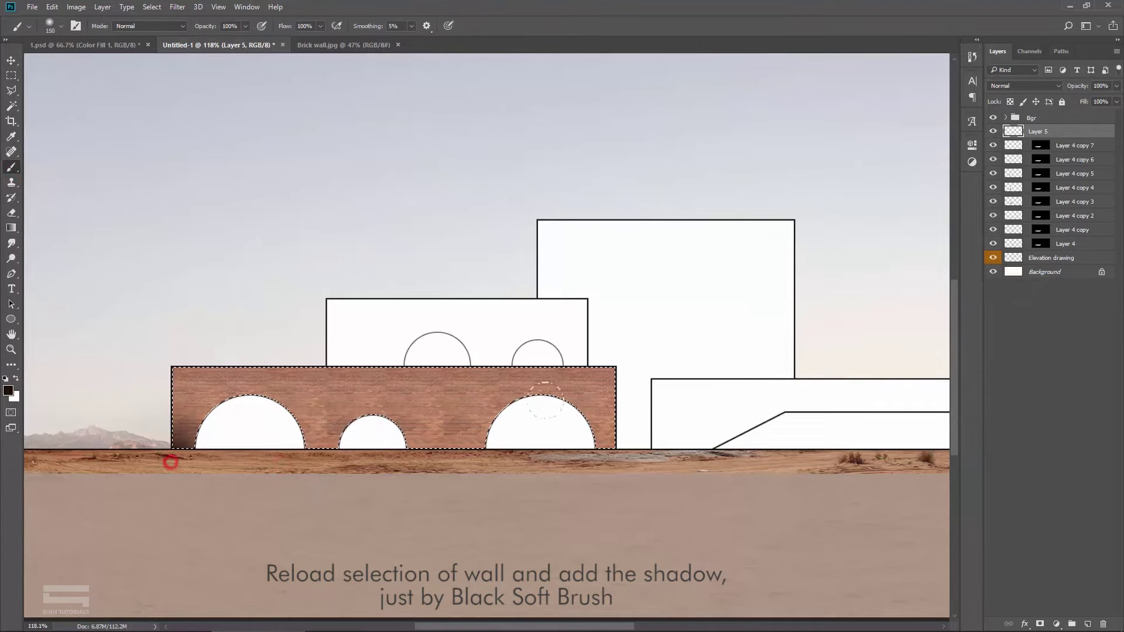
drag(615, 448, 176, 448)
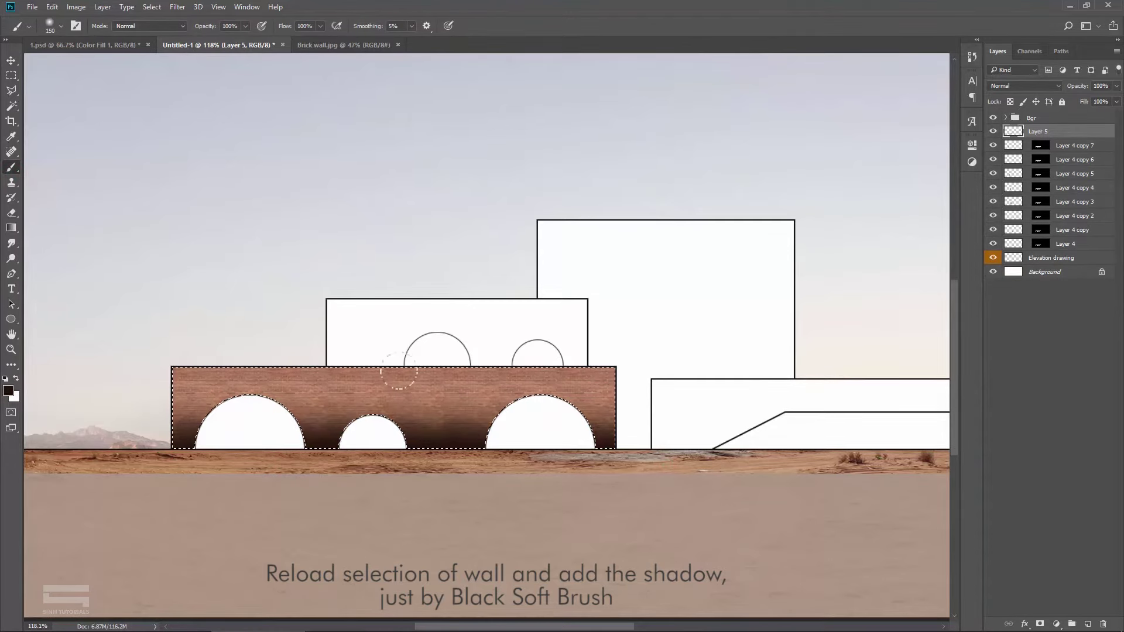
Step: Adjust the shadow's height with Free Transform and set its layer opacity to 30%
key(ctrl+t)
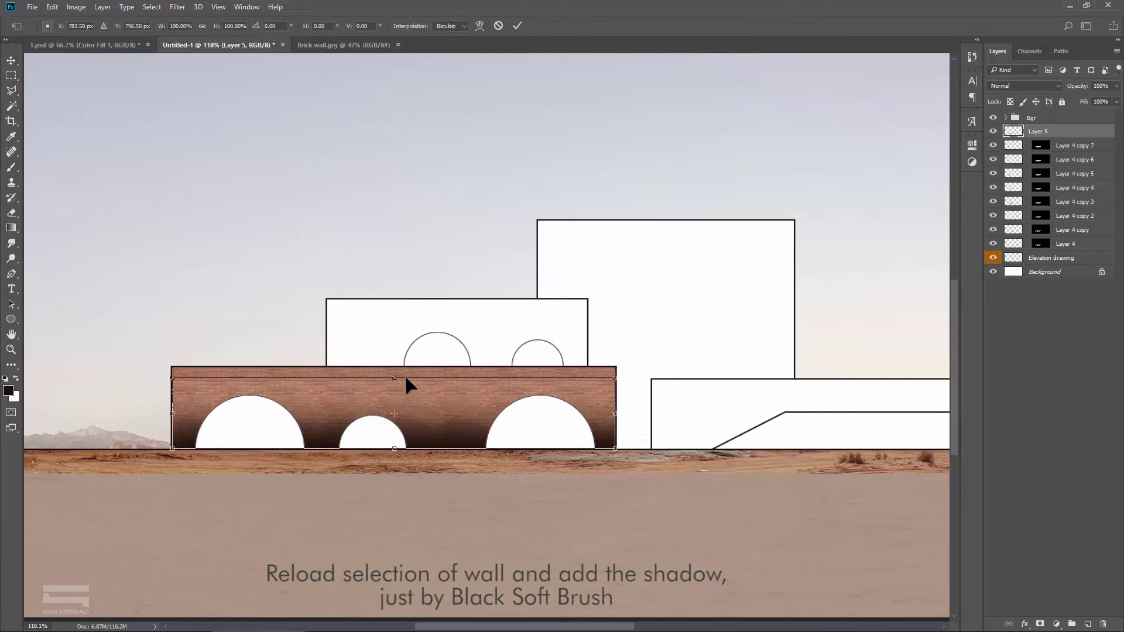
drag(396, 373, 397, 377)
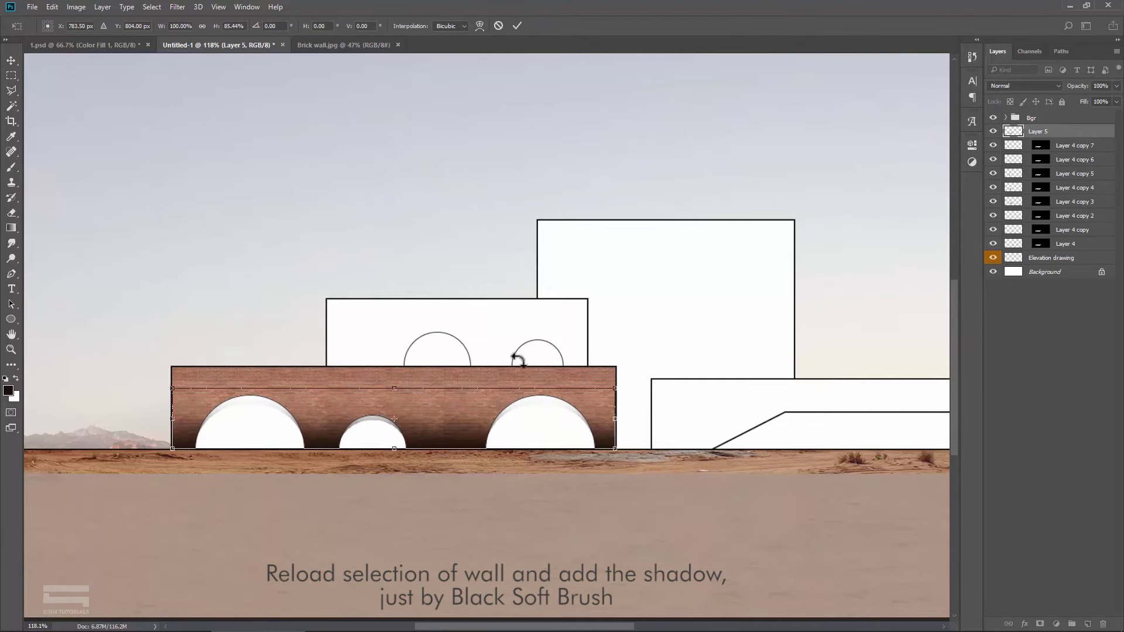
key(Return)
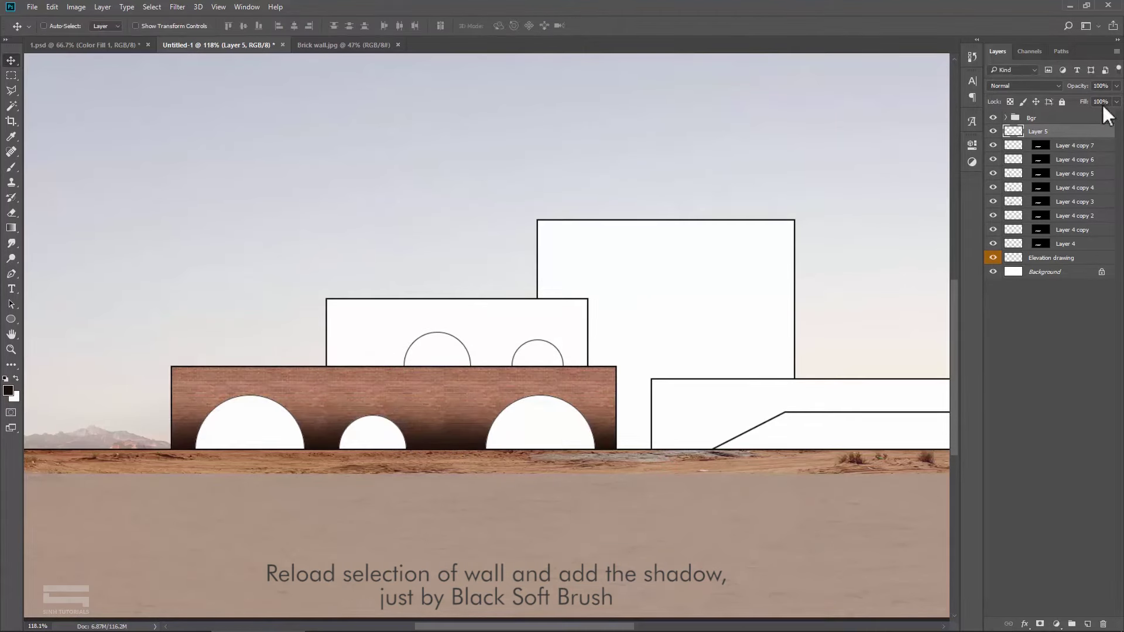
click(1082, 100)
text(27)
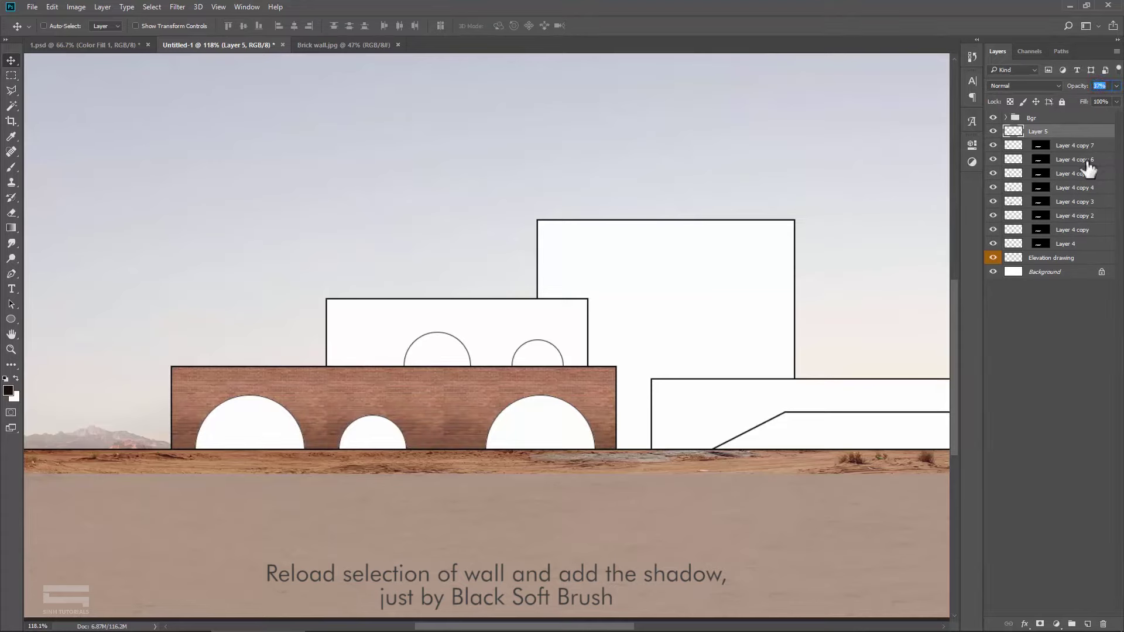
text(30)
Step: Group Layer 4 through Layer 4 copy 7 as Group 1 with 80% opacity
click(1084, 147)
shift+click(1066, 245)
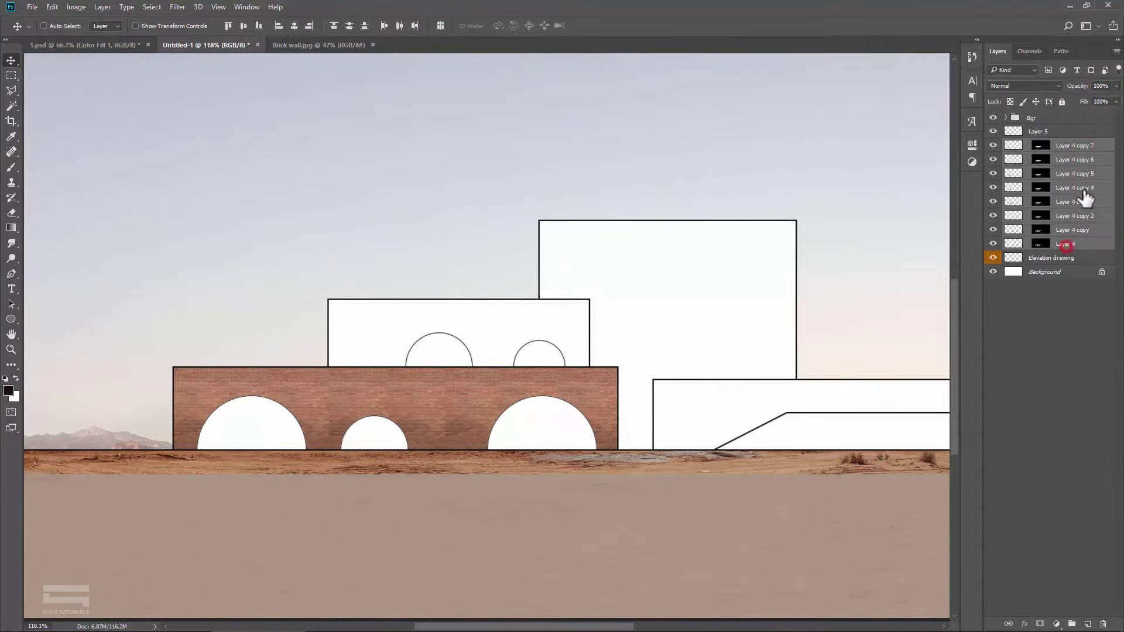
right_click(1081, 176)
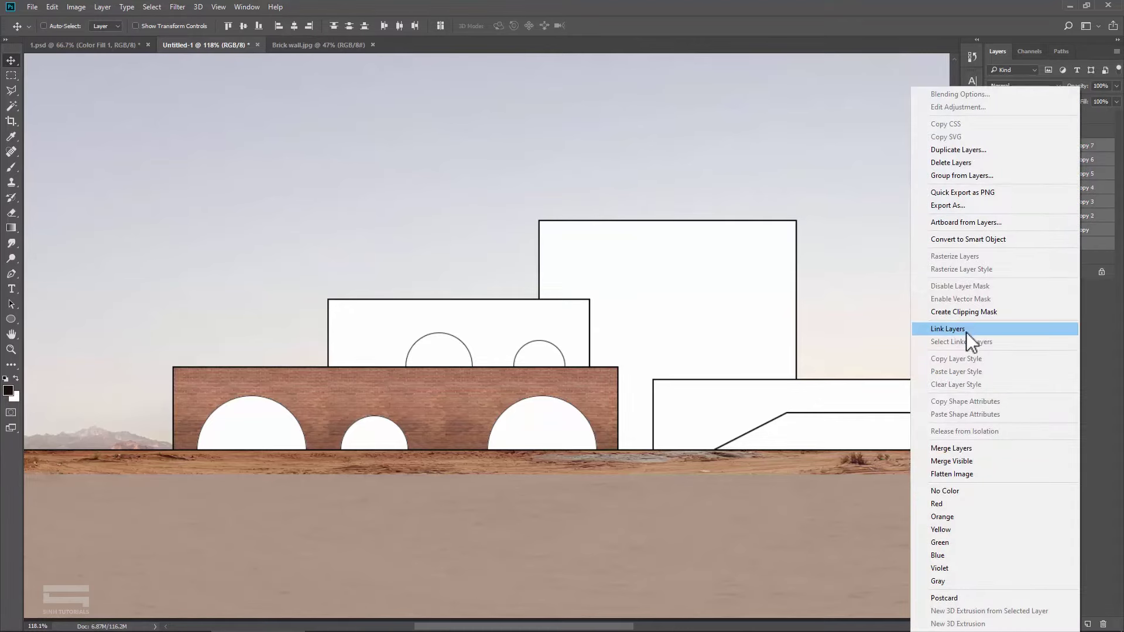
click(965, 175)
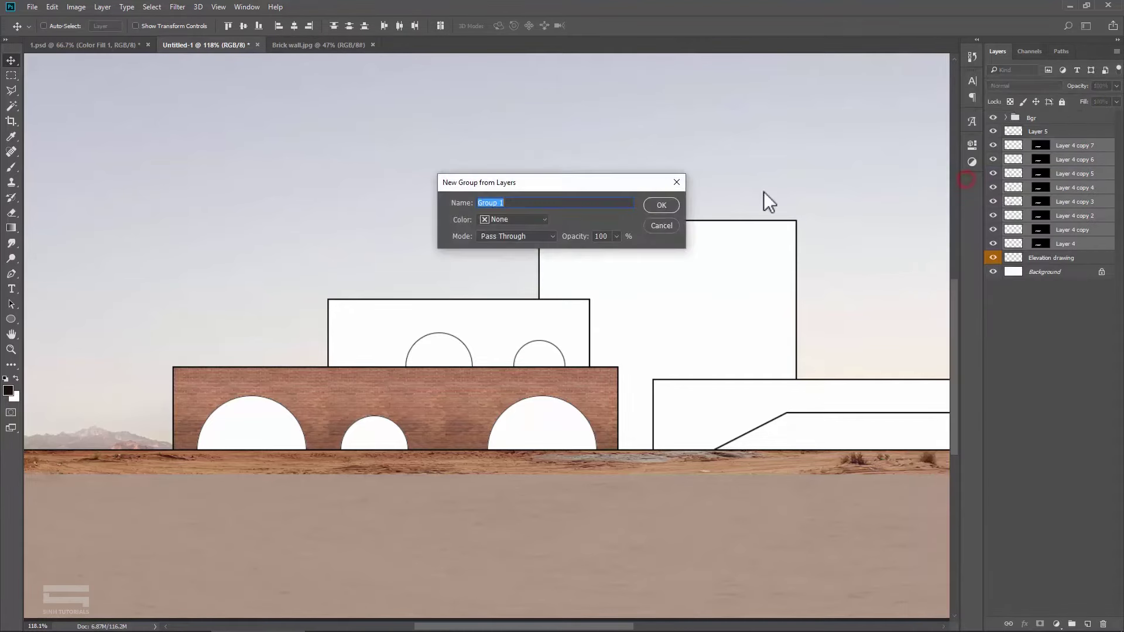
click(661, 205)
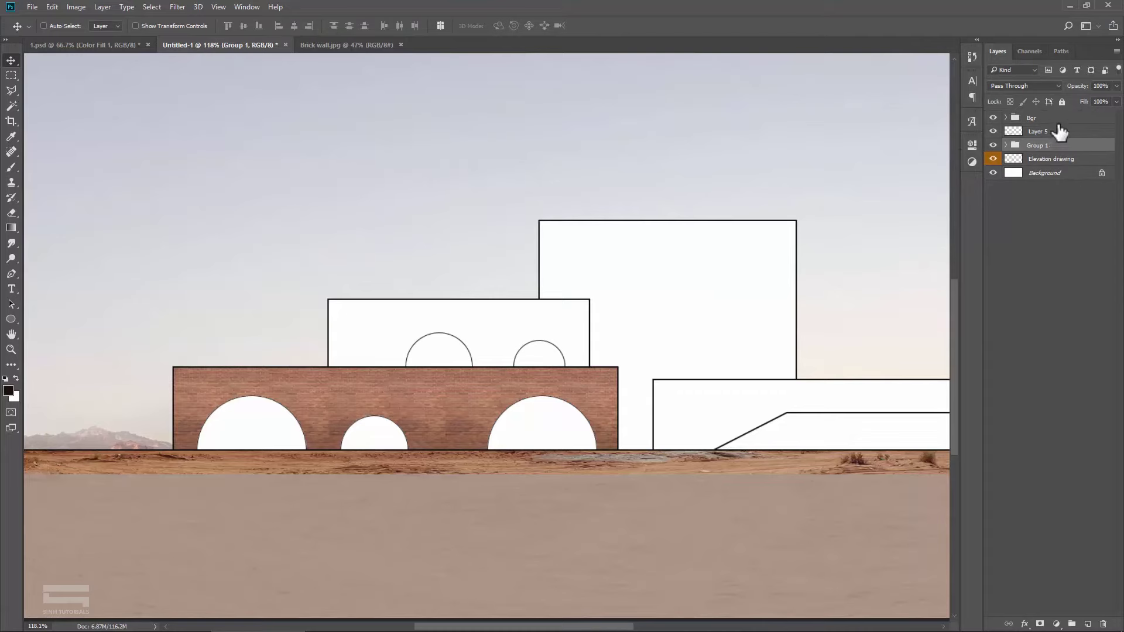
text(80)
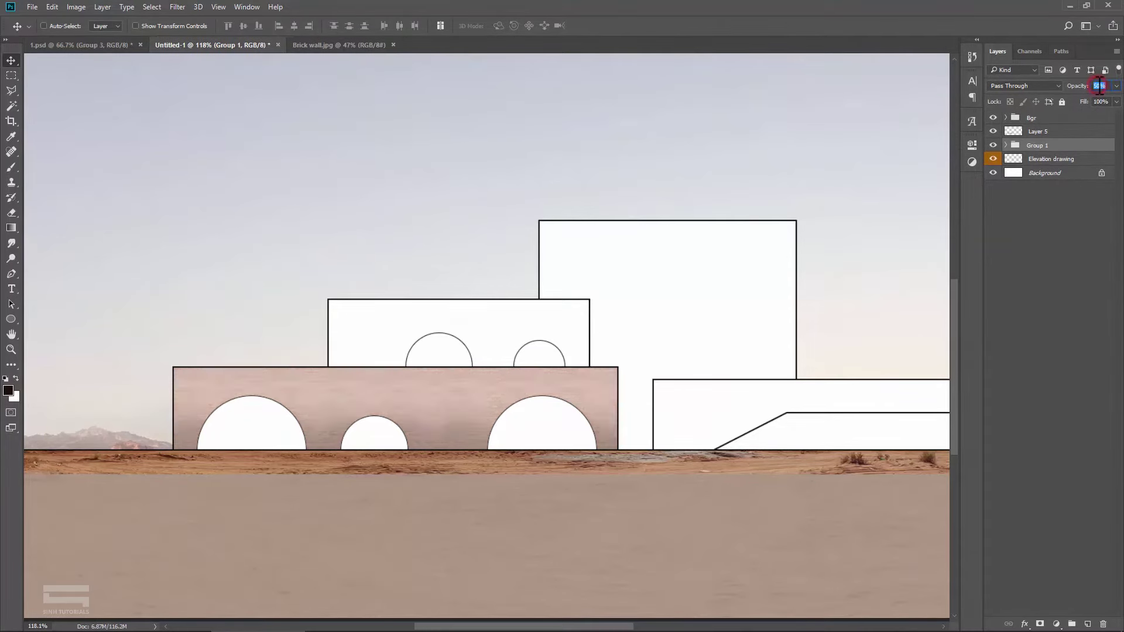
drag(494, 205, 485, 297)
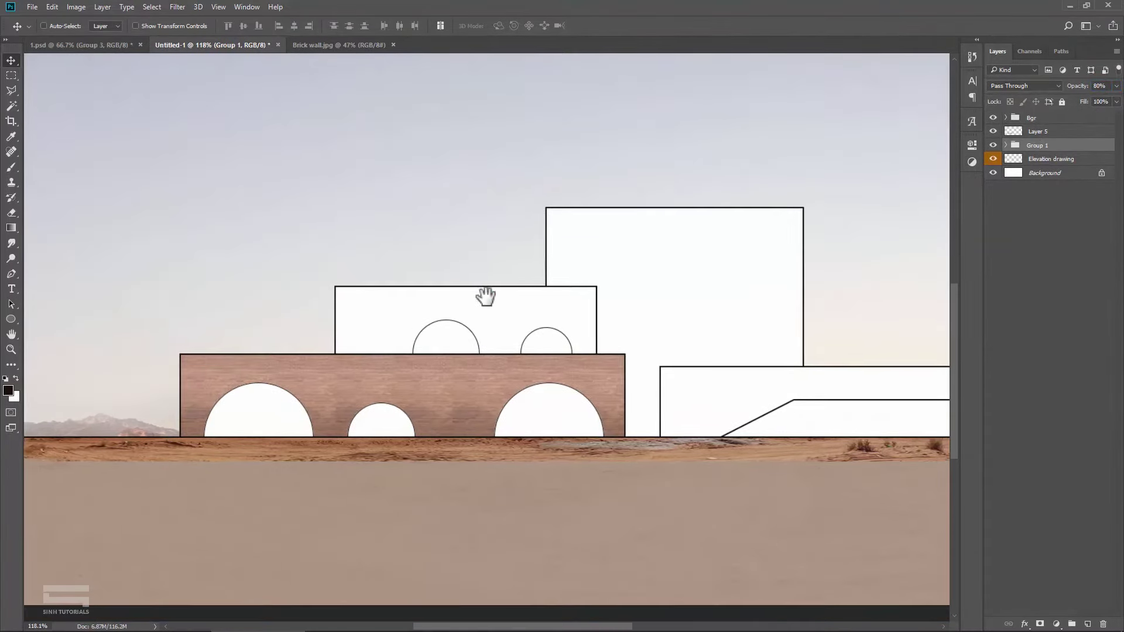
Step: Magic Wand the upper wall, Paste Into it the brick, then scale and position it
click(11, 105)
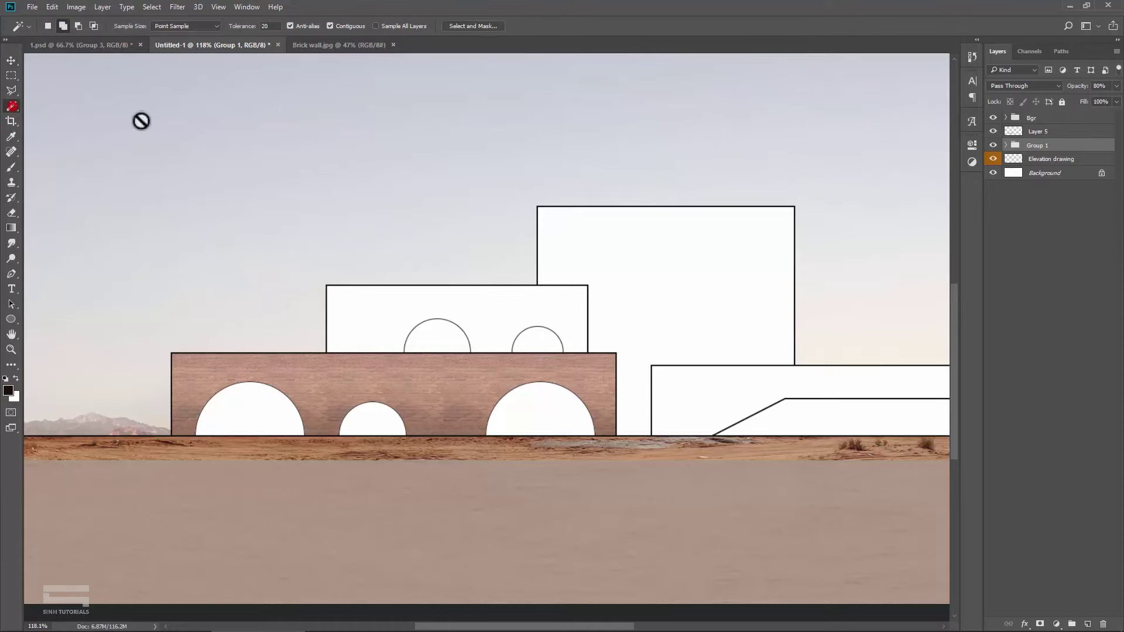
click(1044, 159)
click(477, 316)
click(52, 7)
mouse_move(74, 119)
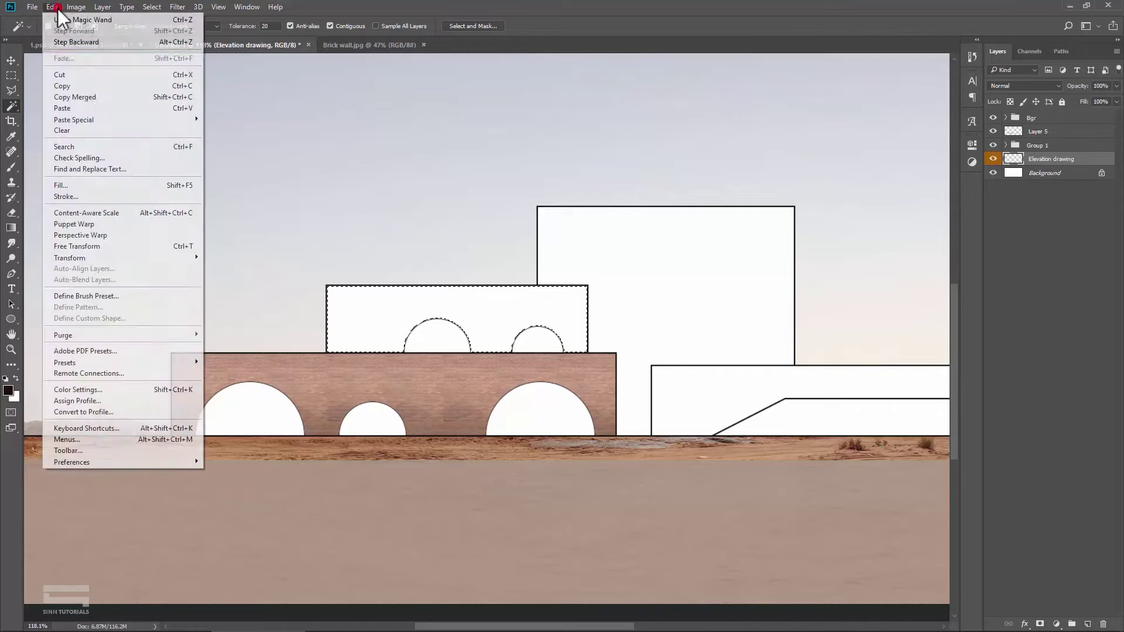
click(252, 141)
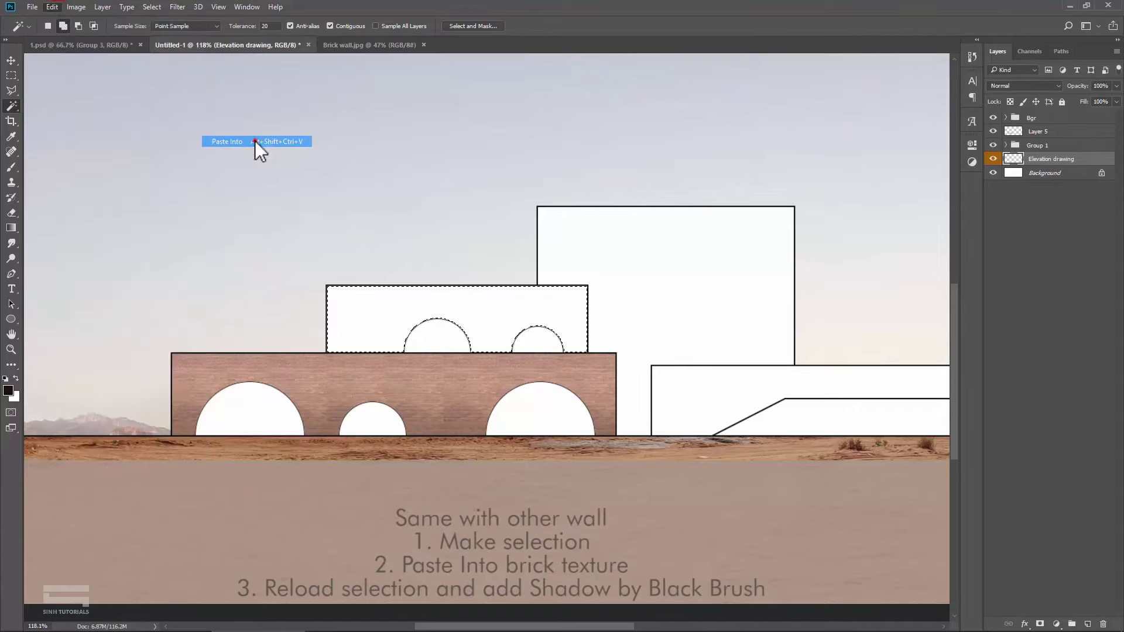
mouse_move(607, 104)
mouse_down()
mouse_move(486, 282)
mouse_move(550, 316)
mouse_up()
key(Return)
scroll(497, 310, up, 2)
mouse_move(481, 310)
mouse_down()
mouse_move(496, 311)
mouse_move(335, 300)
mouse_move(351, 300)
mouse_up()
Step: Group the upper brick layers as Group 2 at 80% opacity and add a new layer above
click(1041, 162)
right_click(1041, 160)
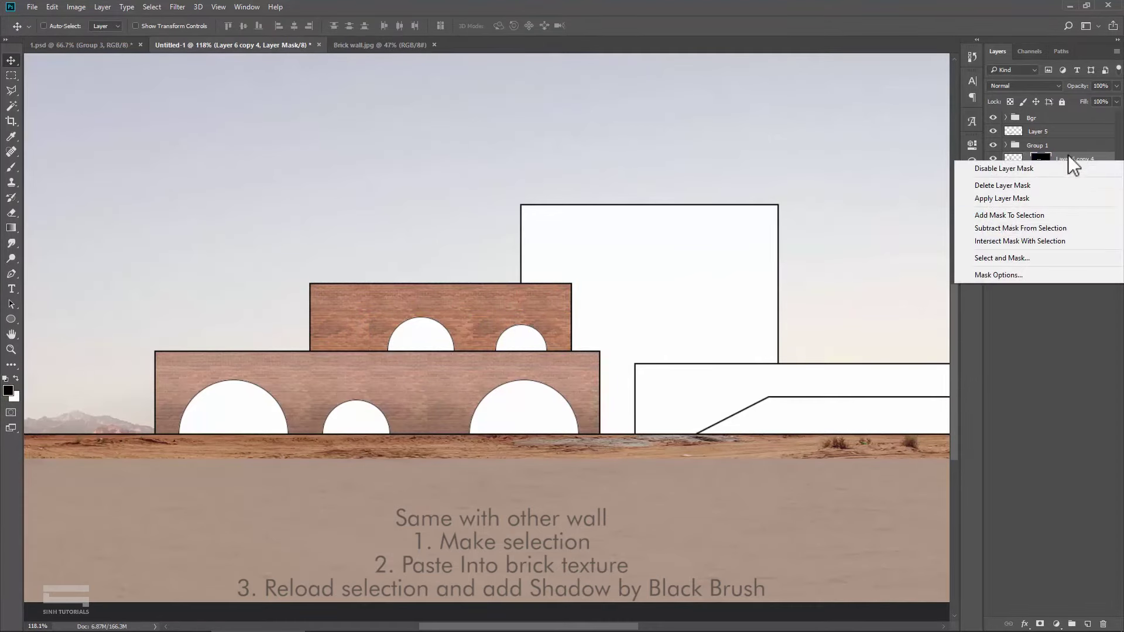
click(1068, 155)
shift+click(1071, 217)
right_click(1071, 199)
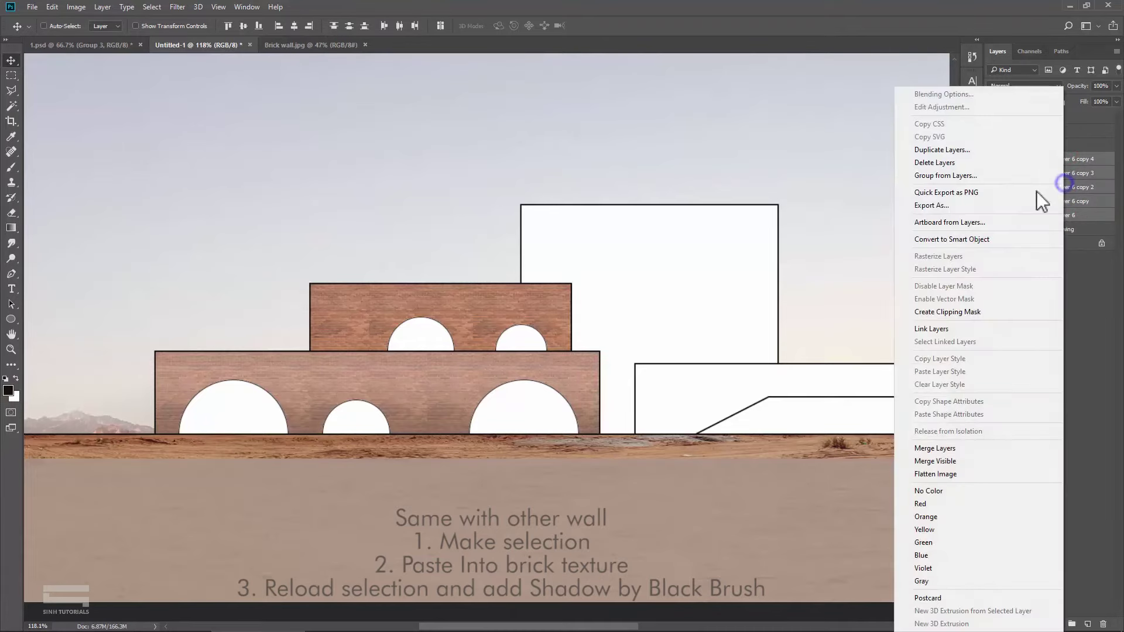
click(950, 175)
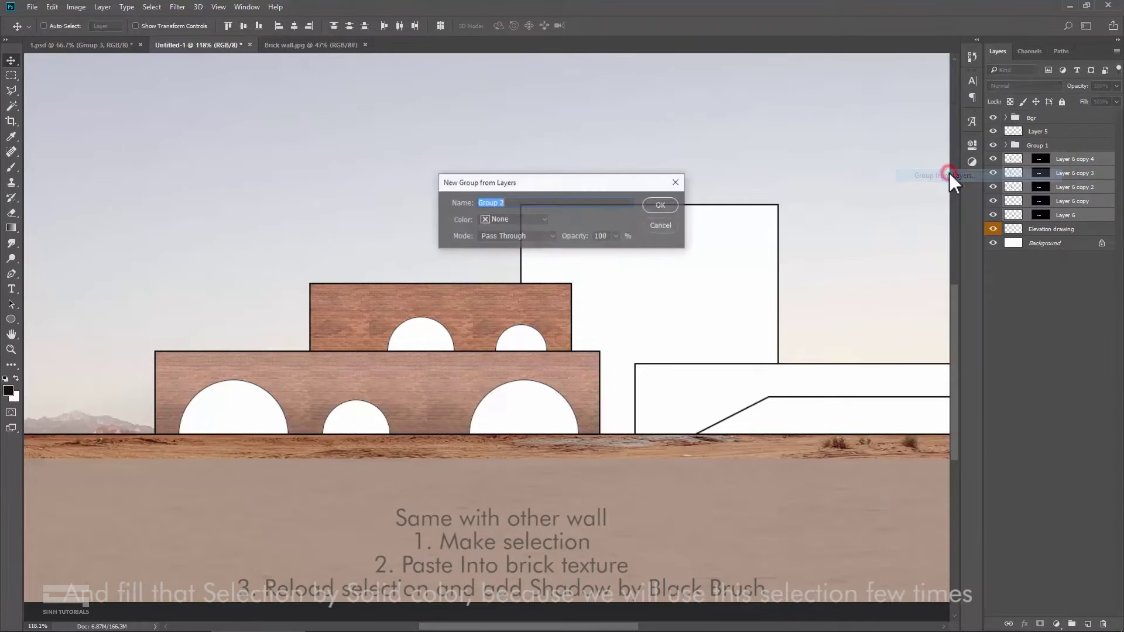
click(655, 200)
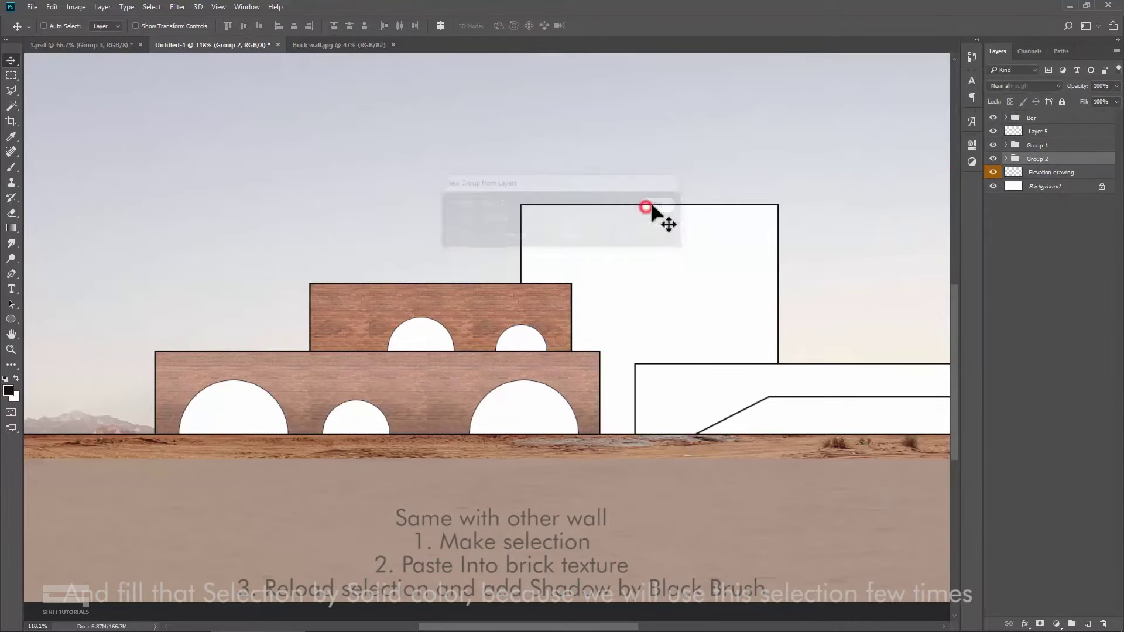
double_click(993, 159)
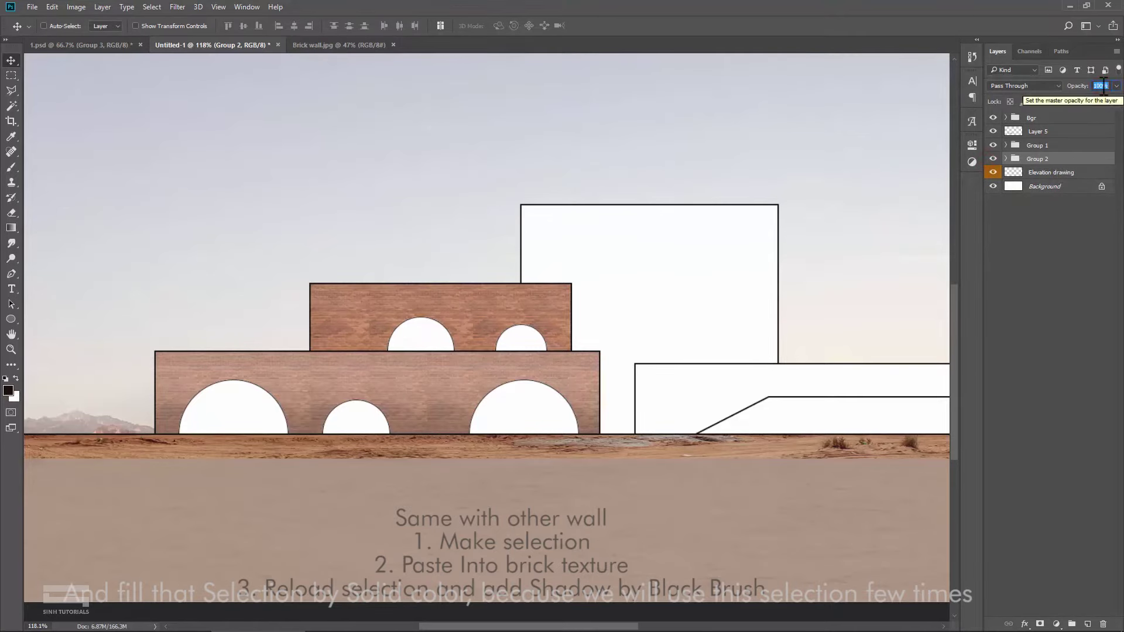
text(80)
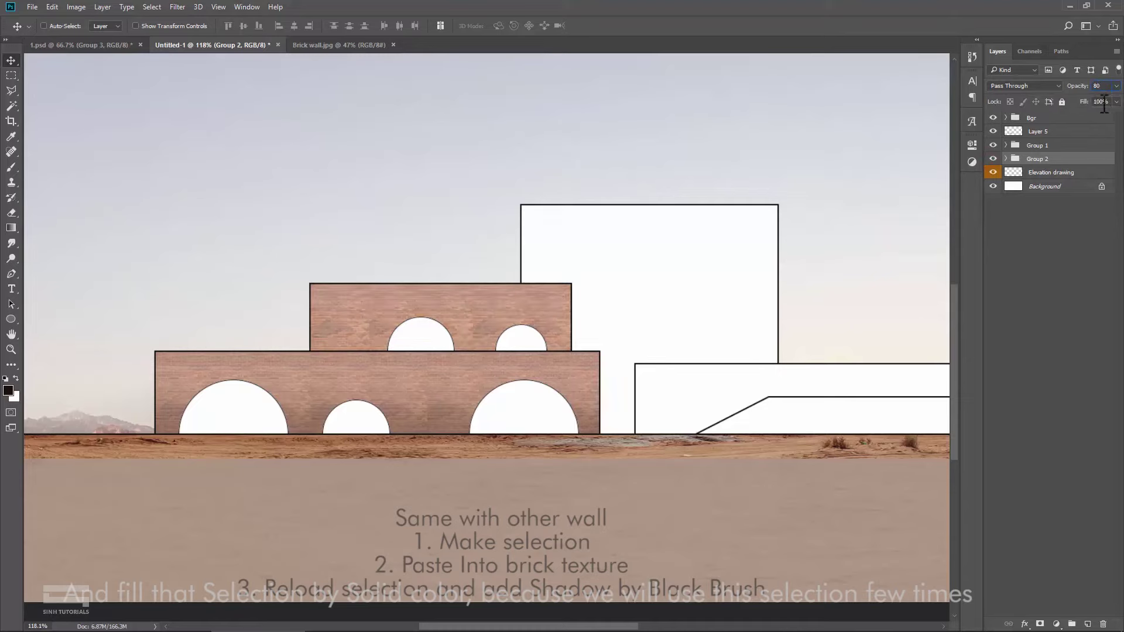
click(1065, 156)
click(1088, 625)
Step: Clip the new layer to the upper wall group and name it Shadow
right_click(1076, 166)
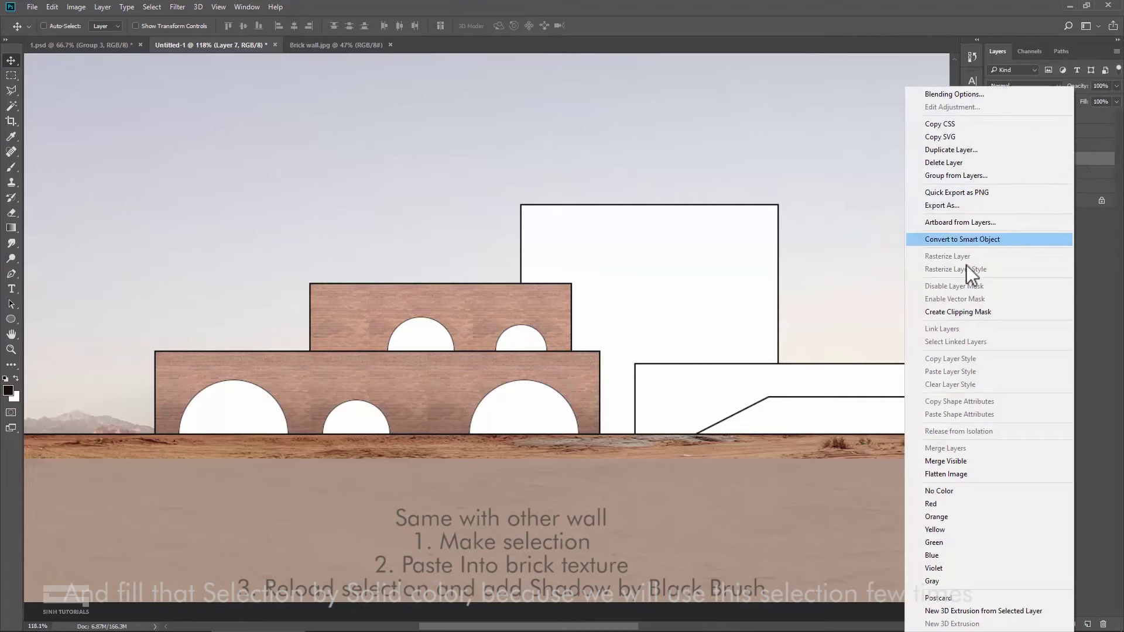
click(970, 312)
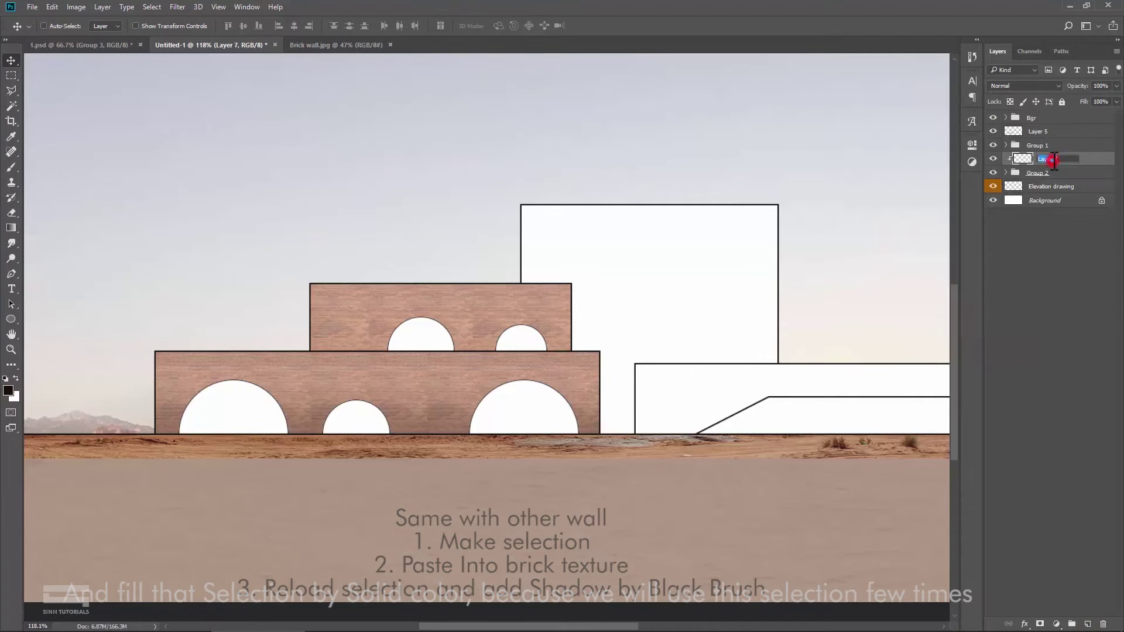
text(Shadow)
key(Return)
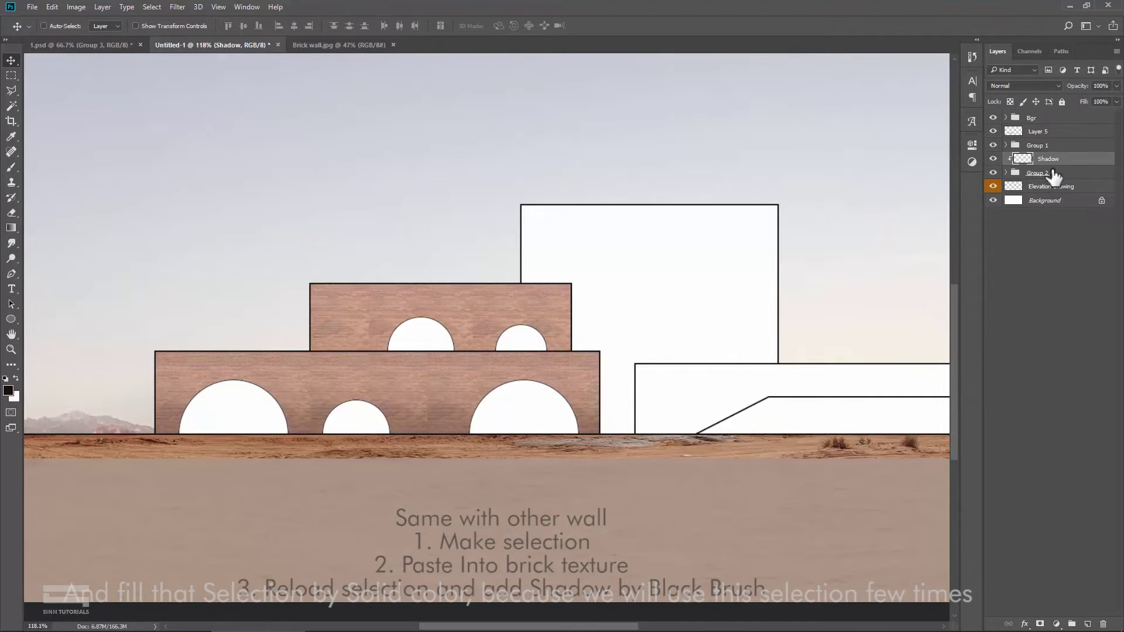
Step: Brush dark shadow around the upper wall's arches and fade the layer to 30% opacity
key(b)
click(322, 355)
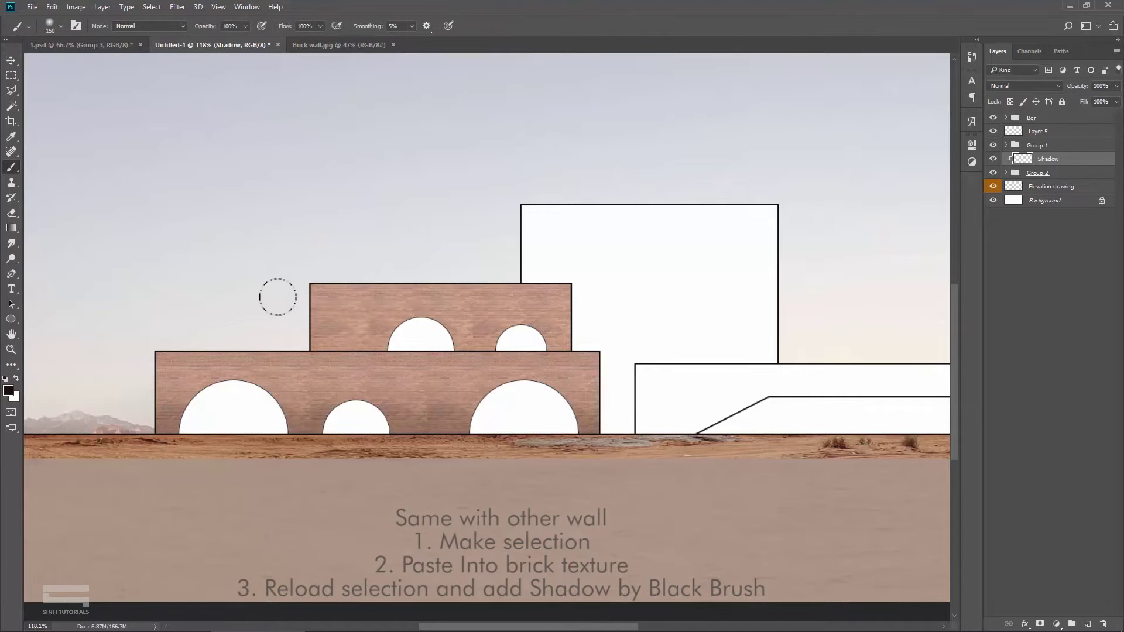
drag(304, 349, 602, 338)
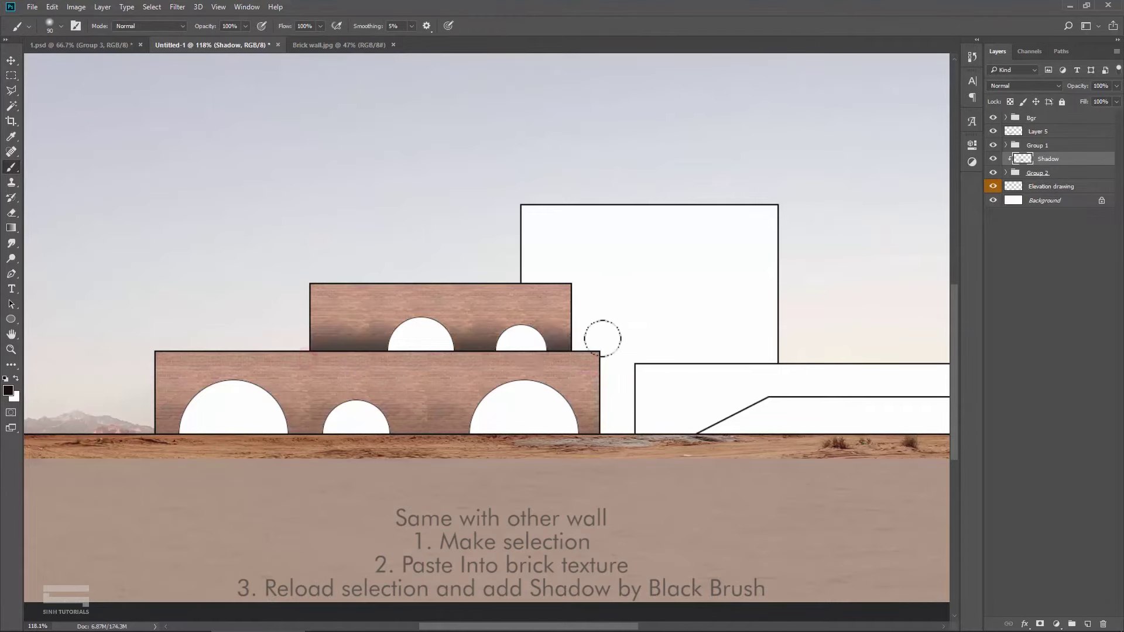
key(v)
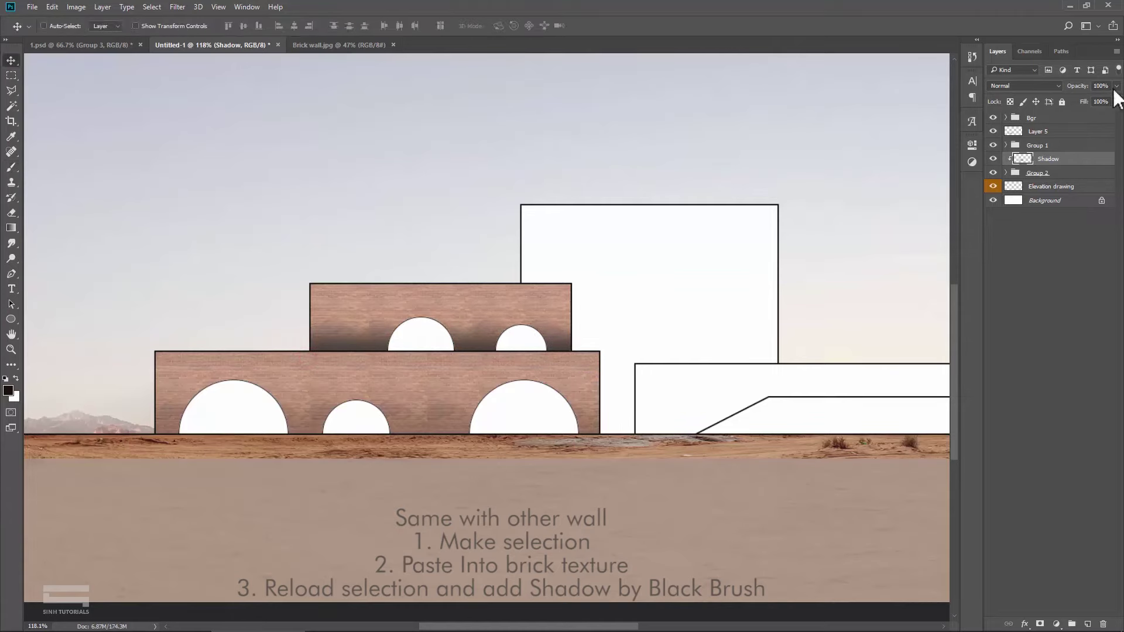
text(30)
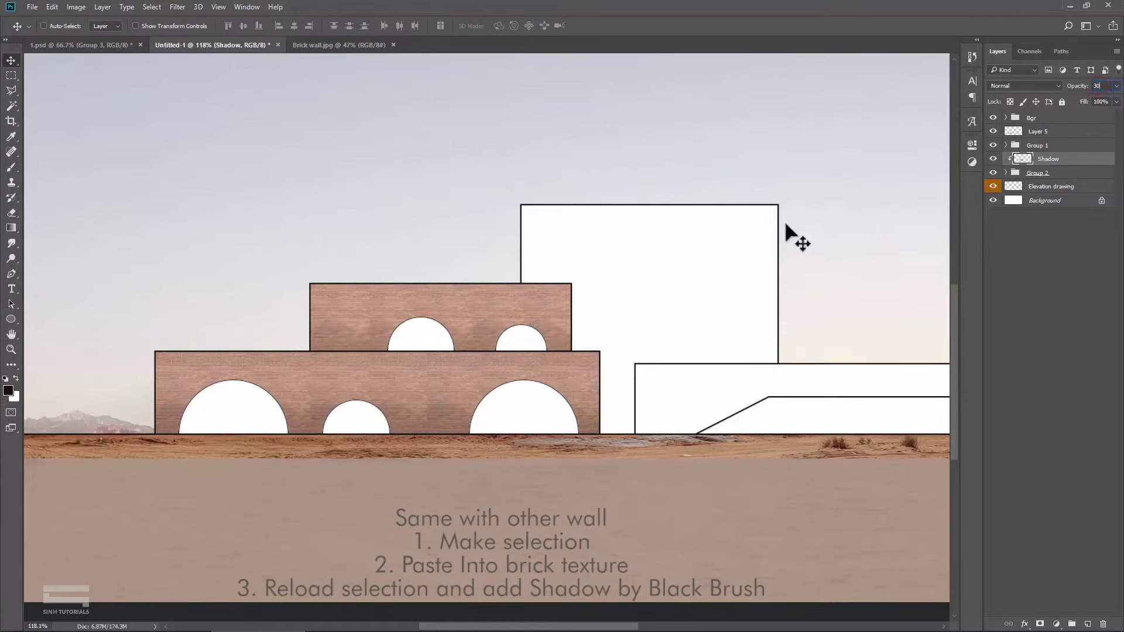
scroll(465, 305, down, 2)
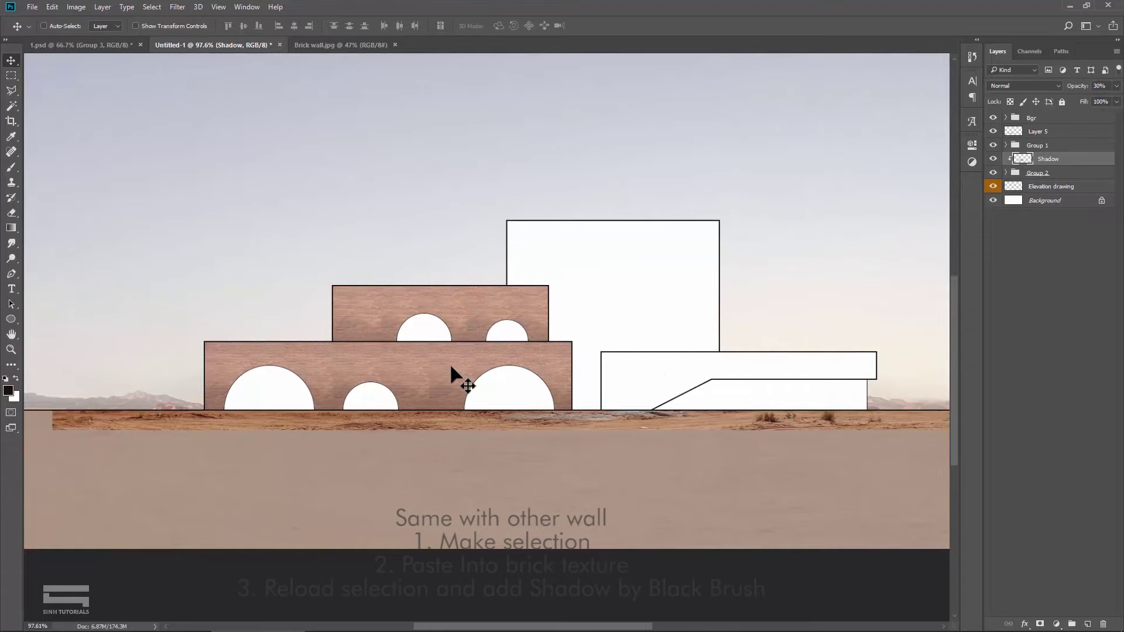
drag(615, 375, 518, 357)
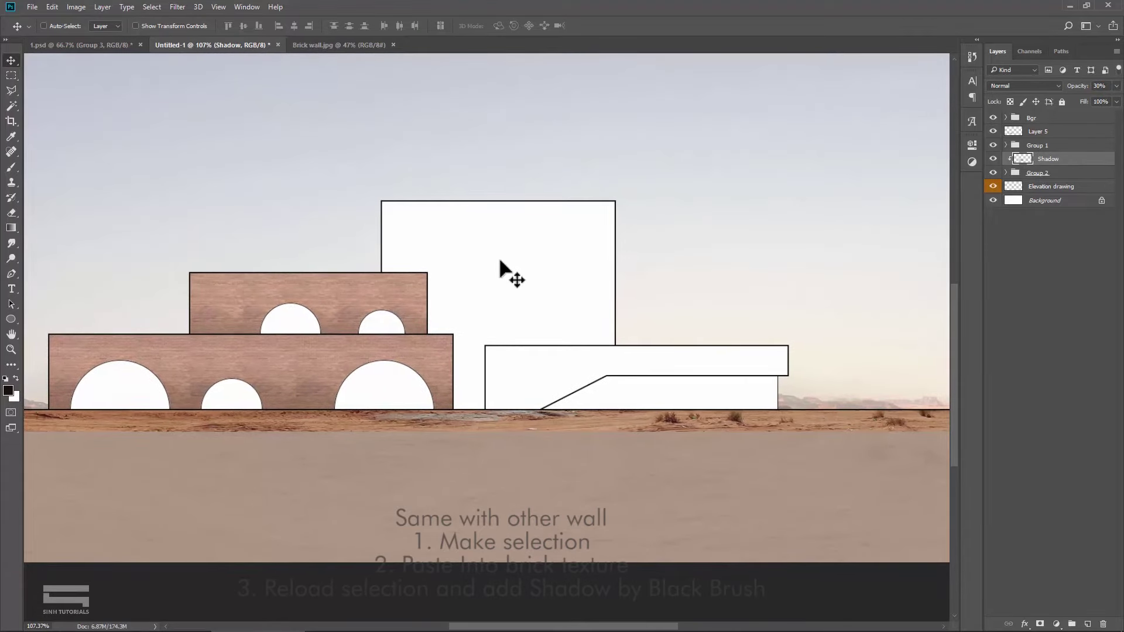
Step: Magic Wand the tall central wall, Paste Into it the brick, and spread copies across it
click(1062, 188)
click(11, 106)
click(552, 259)
click(54, 6)
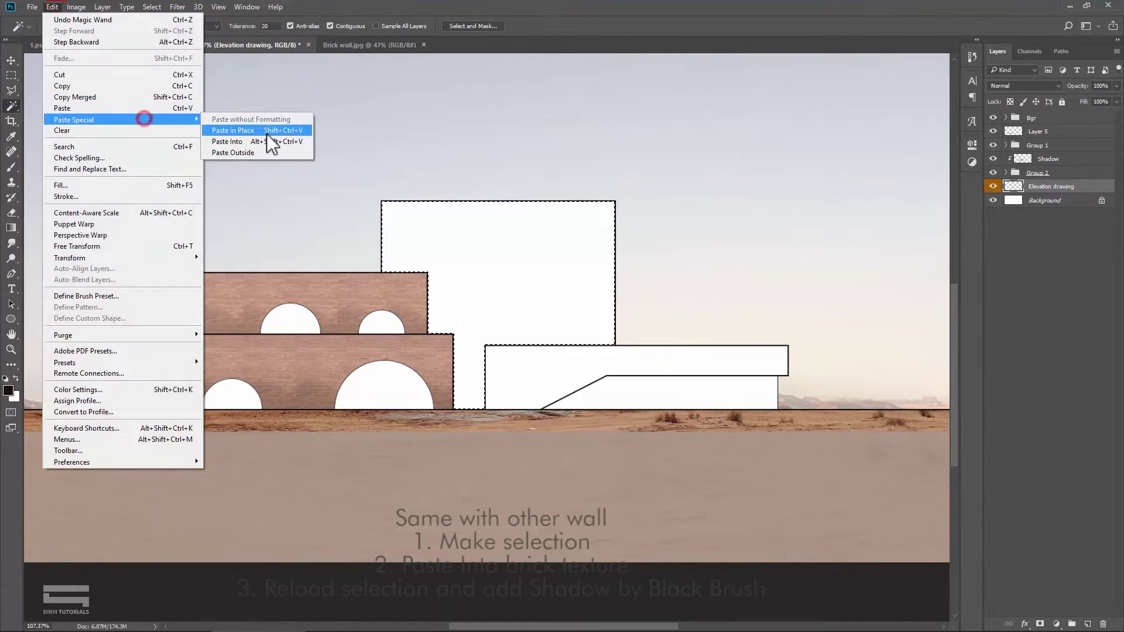
click(266, 140)
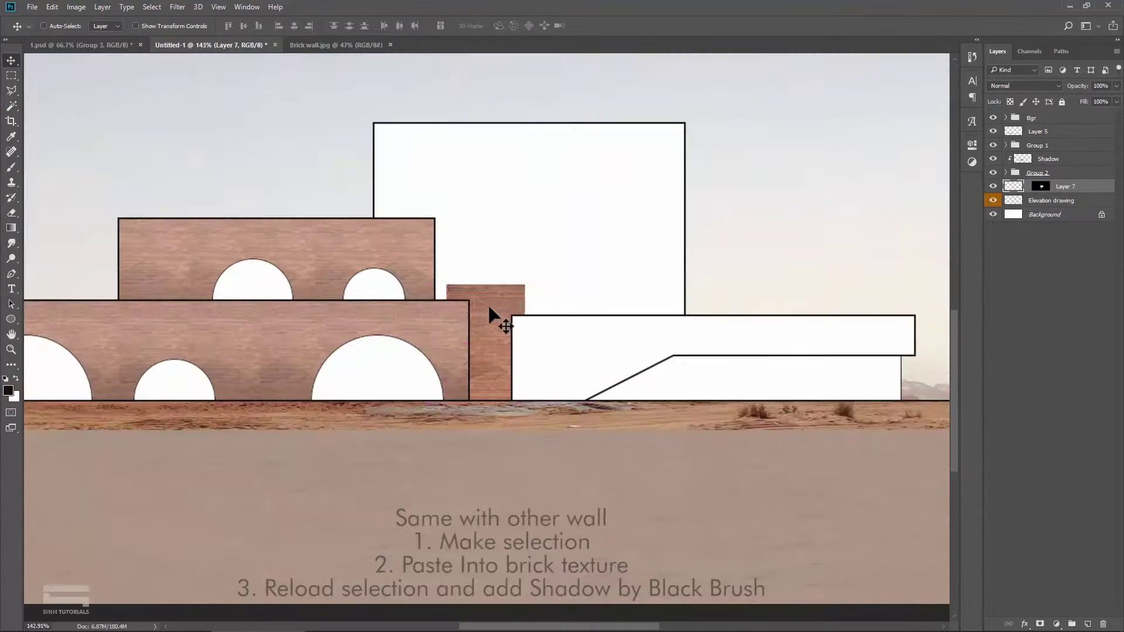
drag(502, 316, 612, 315)
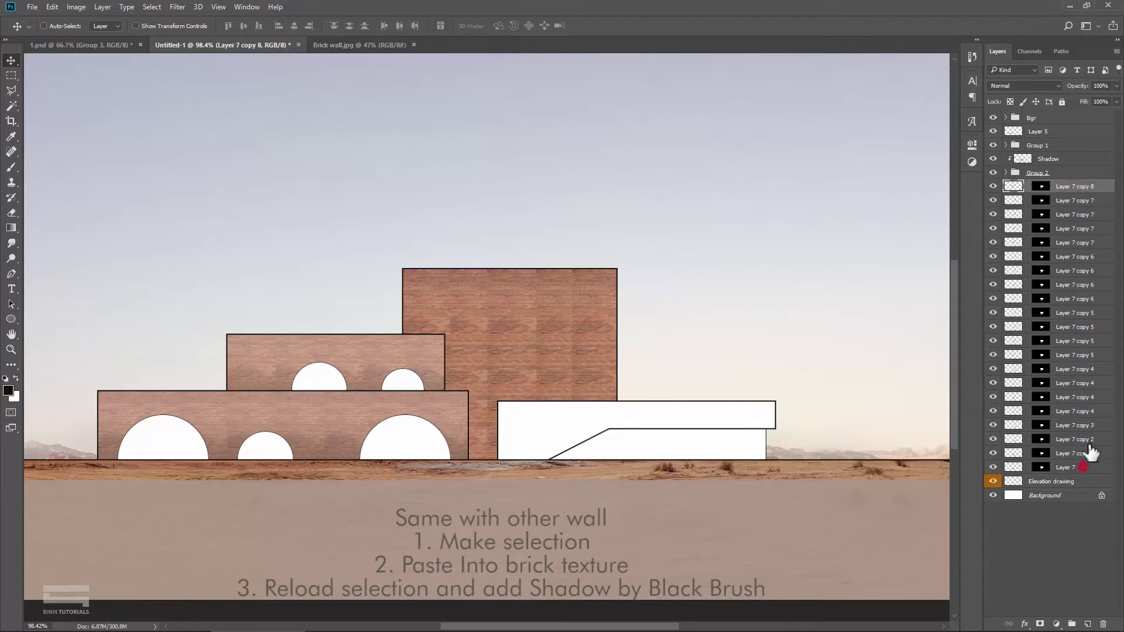
Step: Group the central wall's brick layers as Group 3 at 90% opacity
shift+click(1083, 467)
right_click(1072, 349)
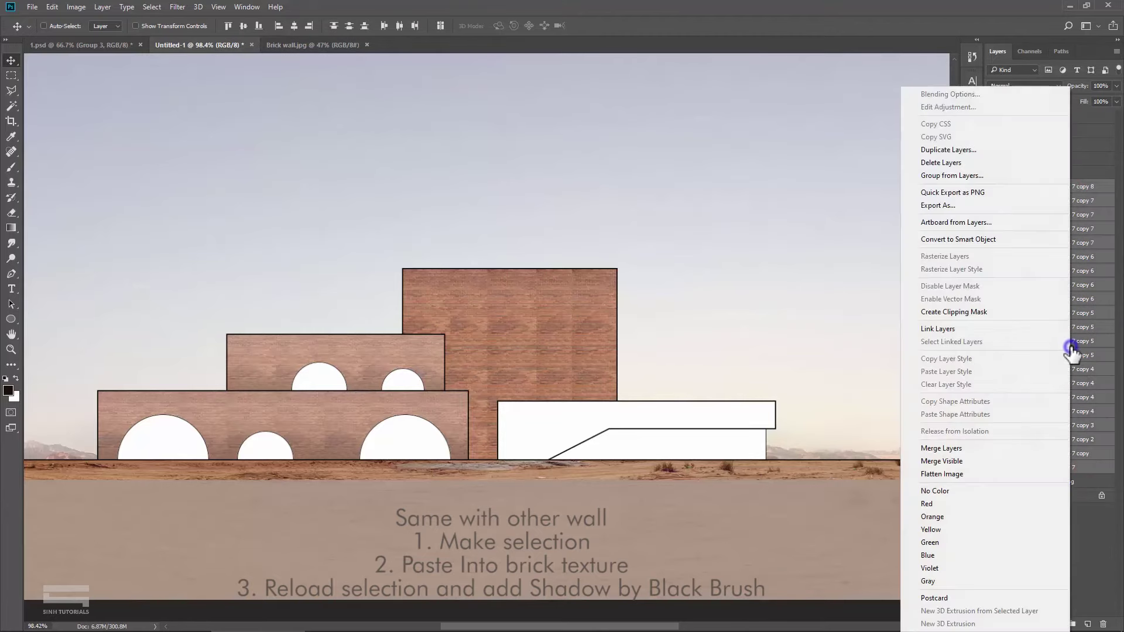
click(967, 175)
click(664, 204)
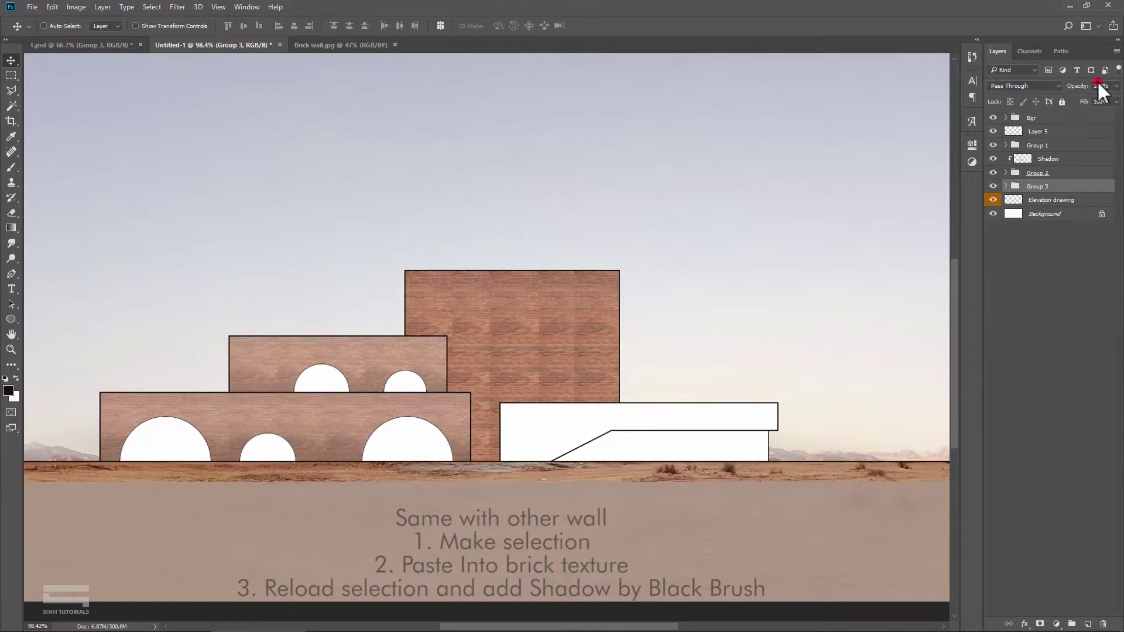
text(90)
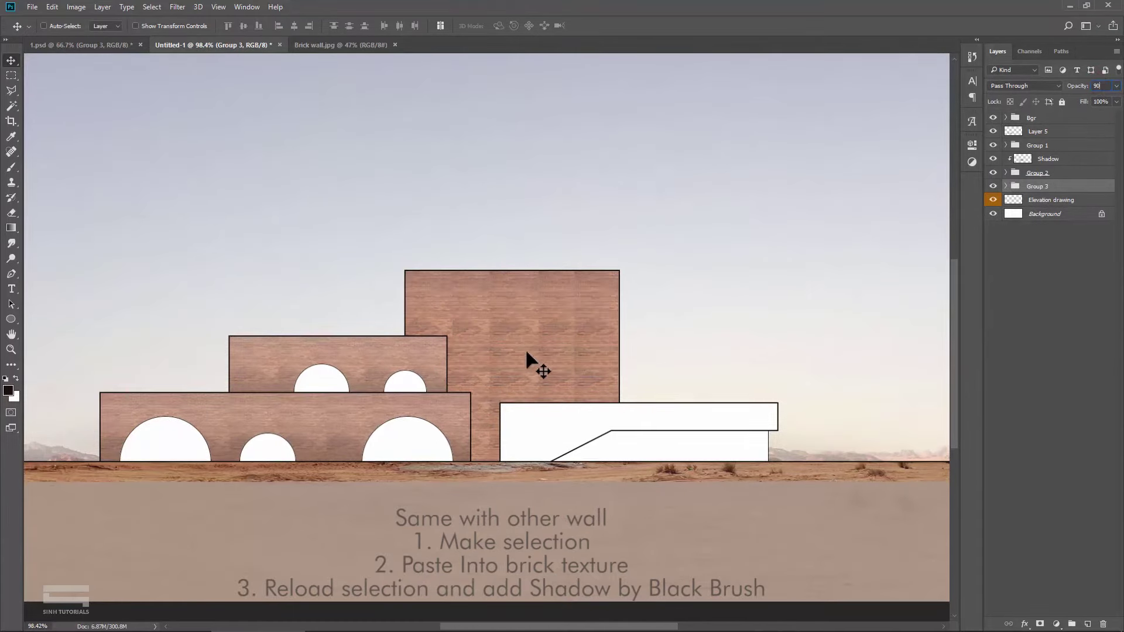
scroll(555, 327, up, 1)
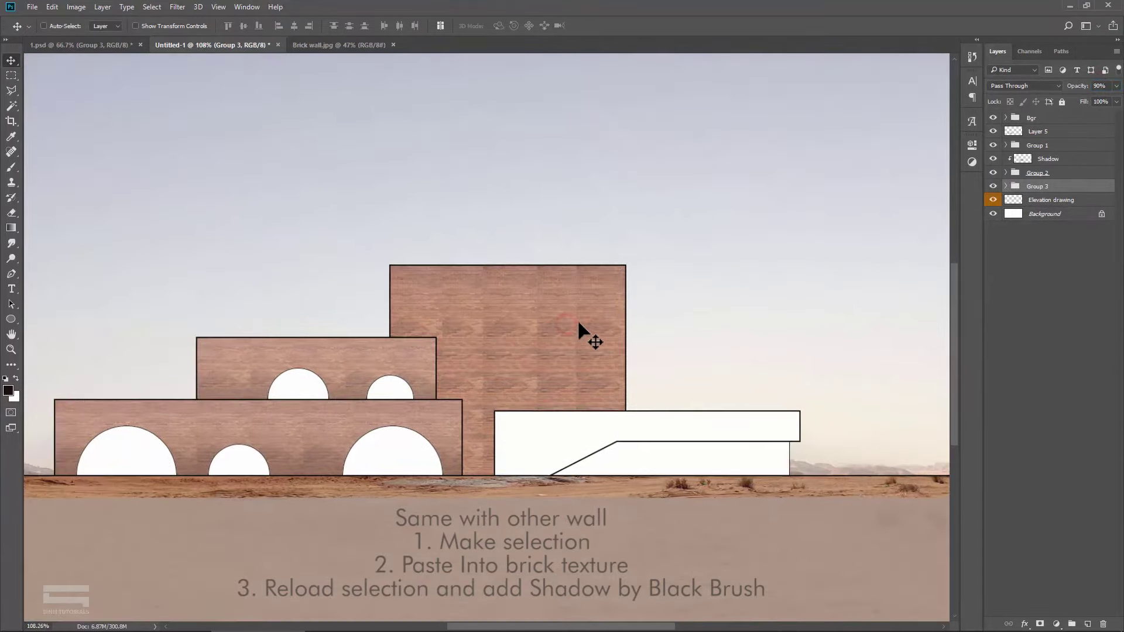
Step: Load the top brick copy's mask as the wall selection with Add Mask To Selection
click(1005, 186)
click(1063, 204)
click(1051, 202)
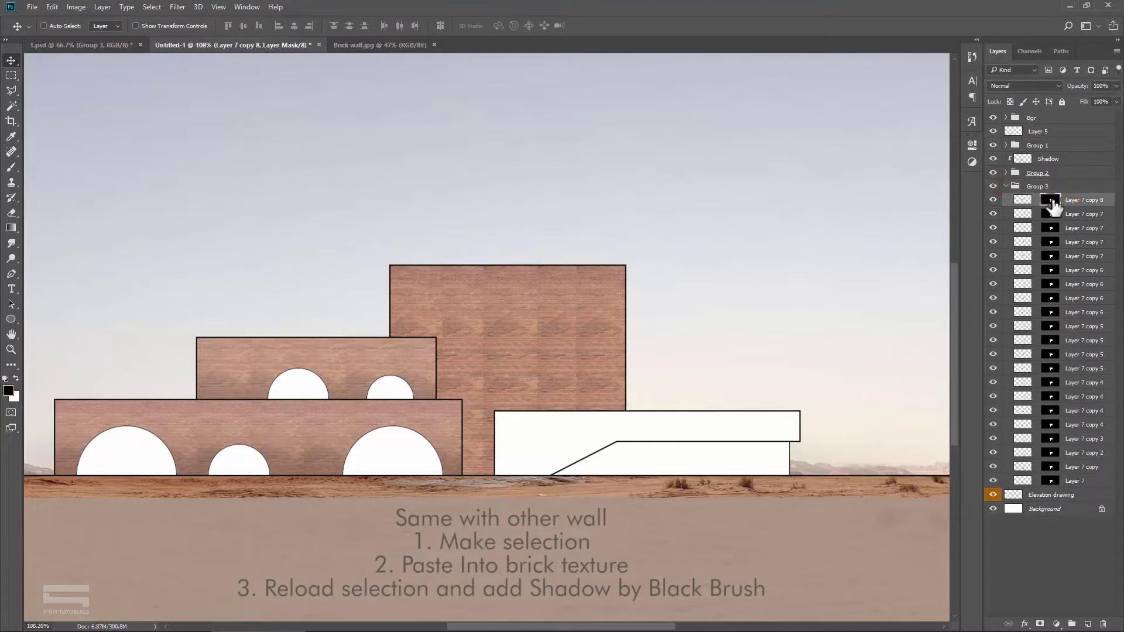
right_click(1051, 203)
click(1029, 254)
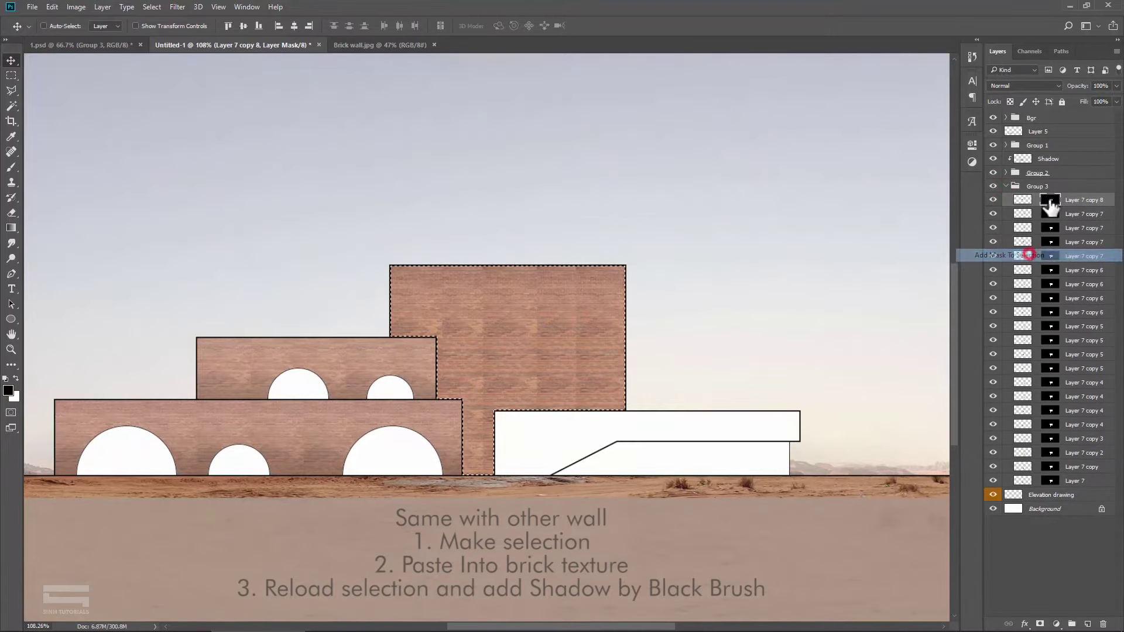
click(1032, 187)
Step: Deselect and add a new layer named Shadow above Group 3
click(1006, 186)
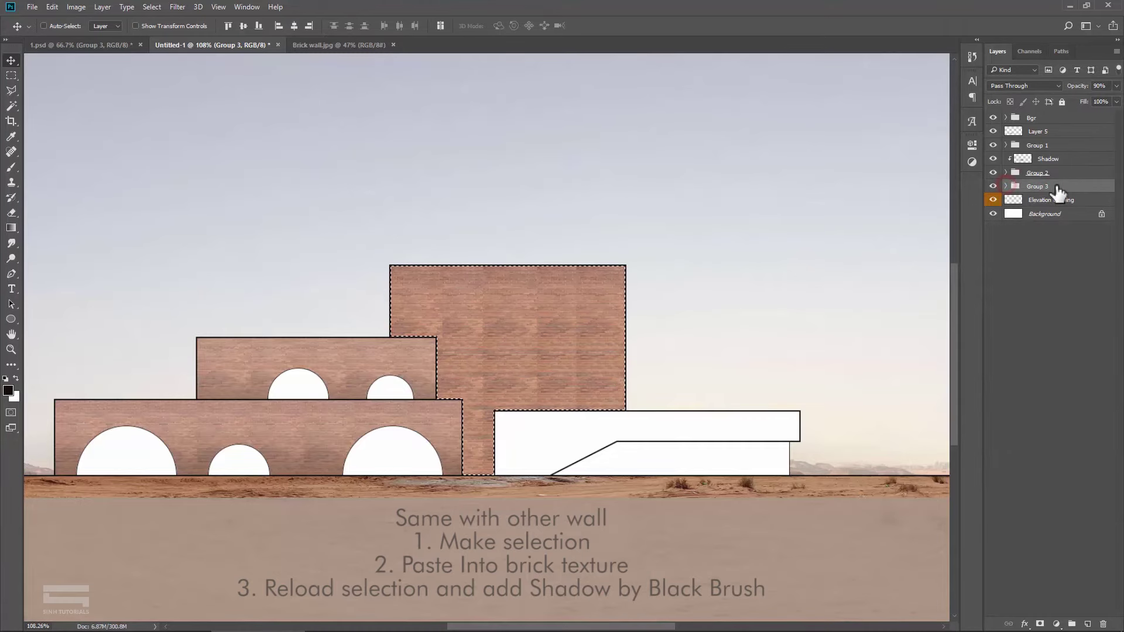
click(1088, 625)
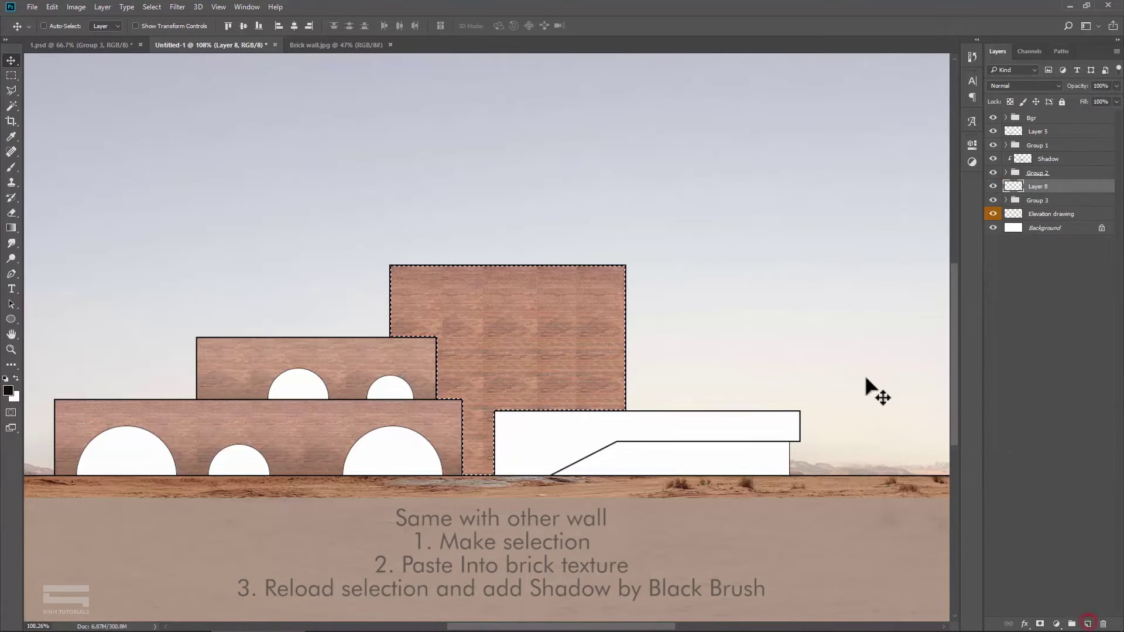
key(ctrl+z)
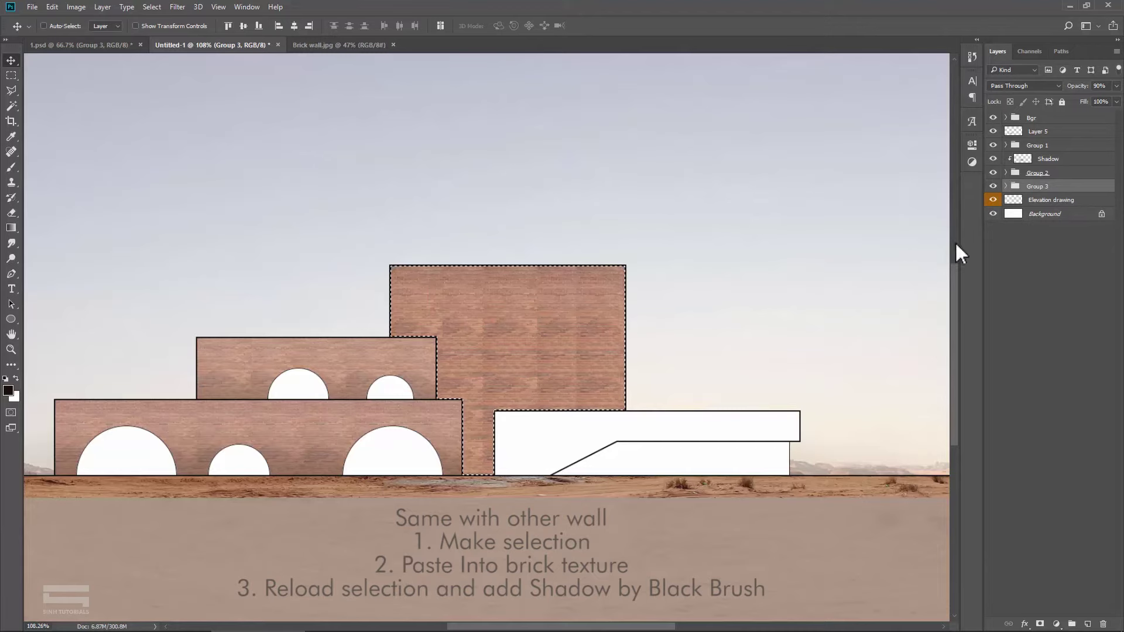
key(ctrl+d)
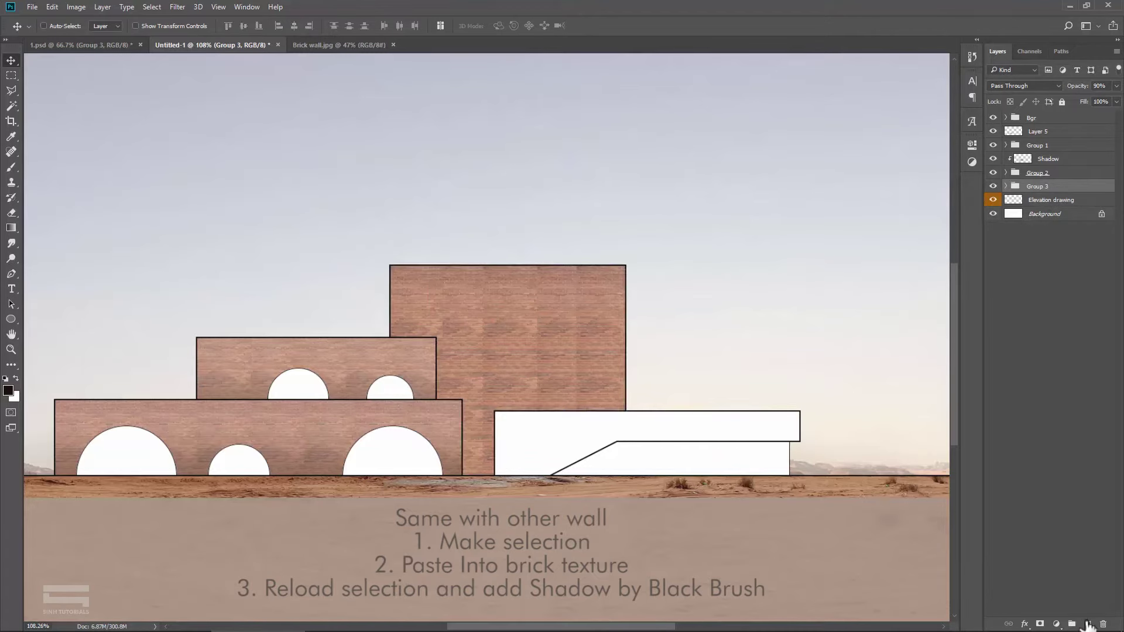
click(1088, 624)
click(1048, 186)
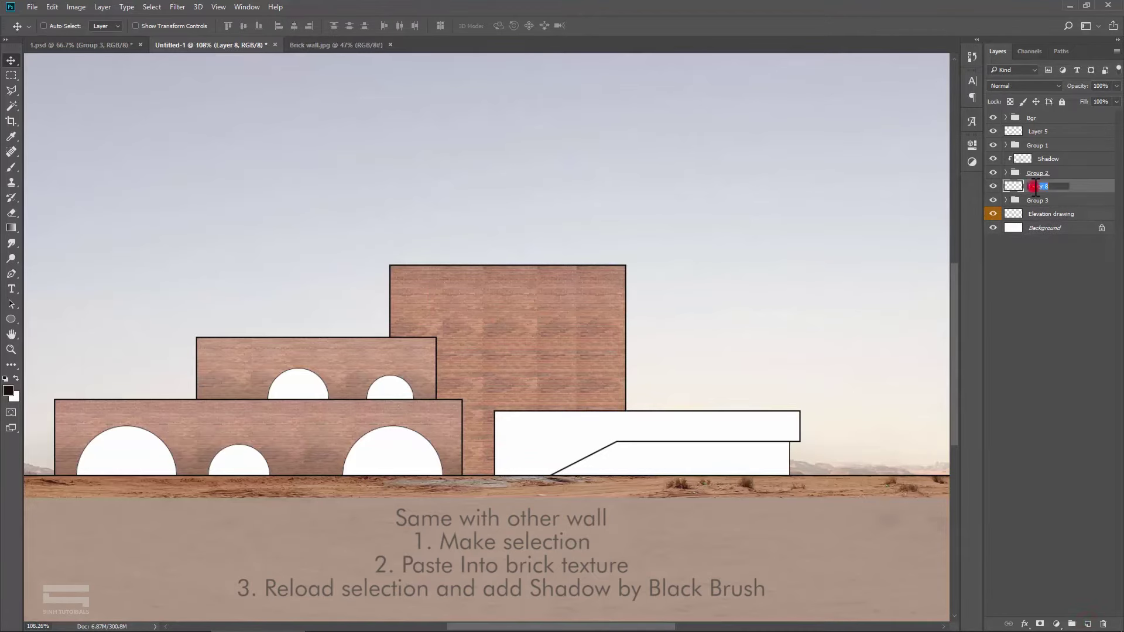
text(Shadow)
key(Return)
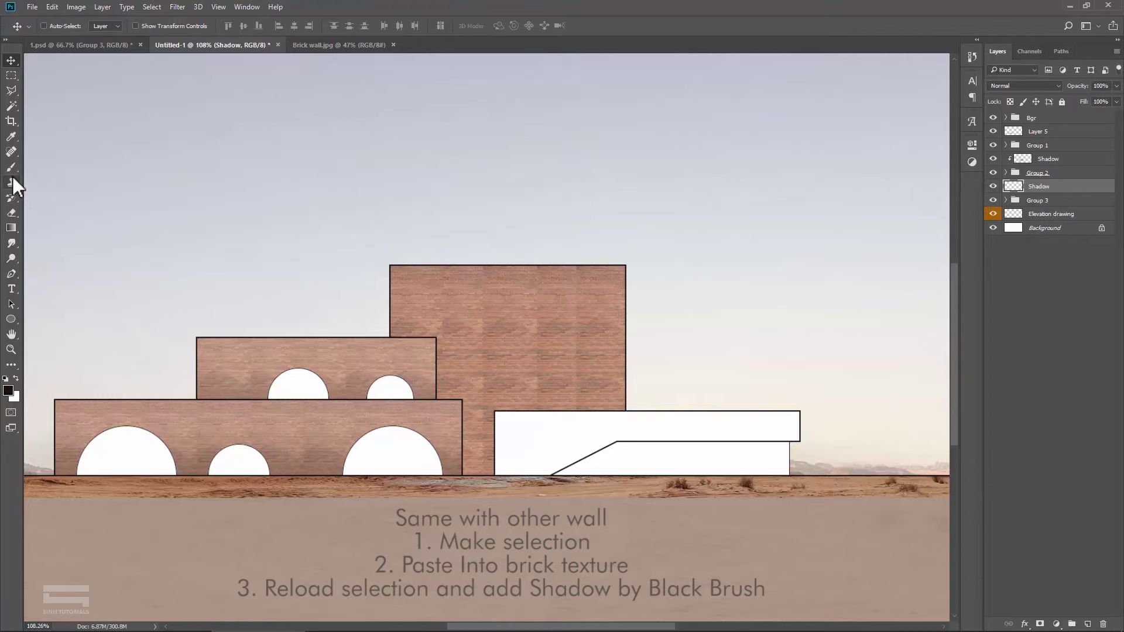
Step: Paint soft black strokes with a 400 px brush over the lower arch and white block
key(b)
drag(524, 367, 522, 351)
key(ctrl+z)
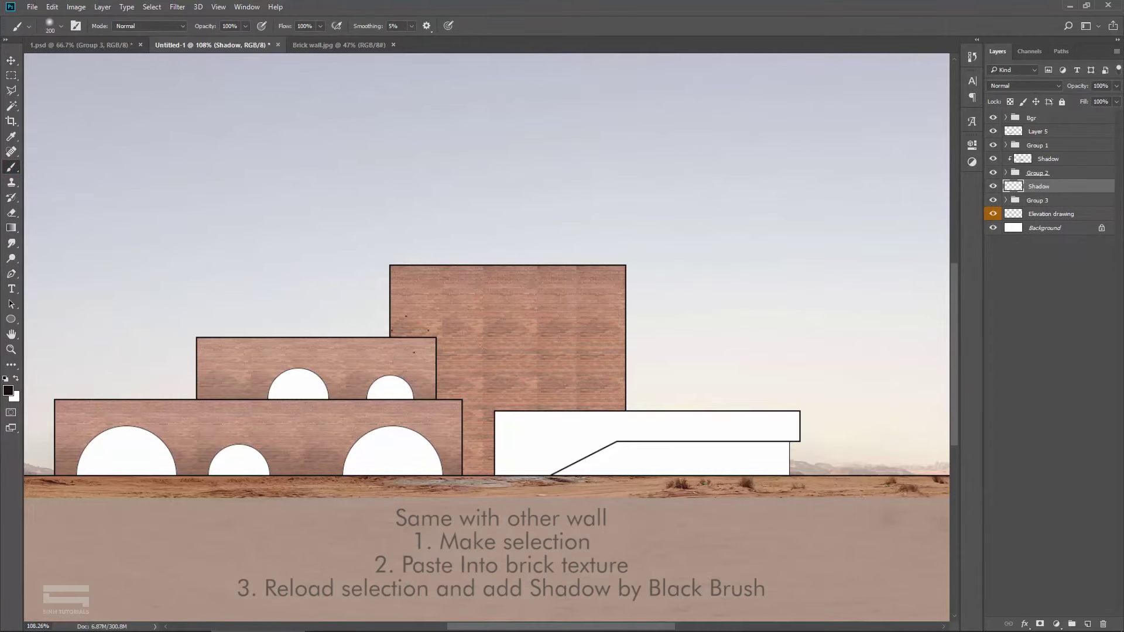
key(bracketright)
key(bracketright)
key(bracketright)
drag(389, 502, 674, 486)
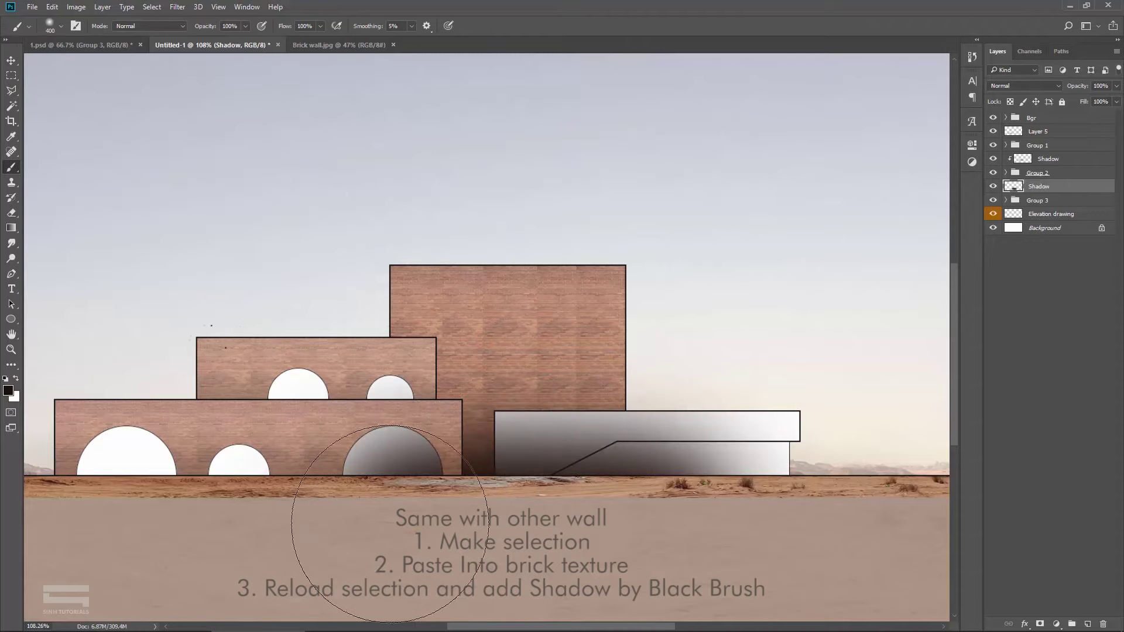
drag(715, 241, 756, 385)
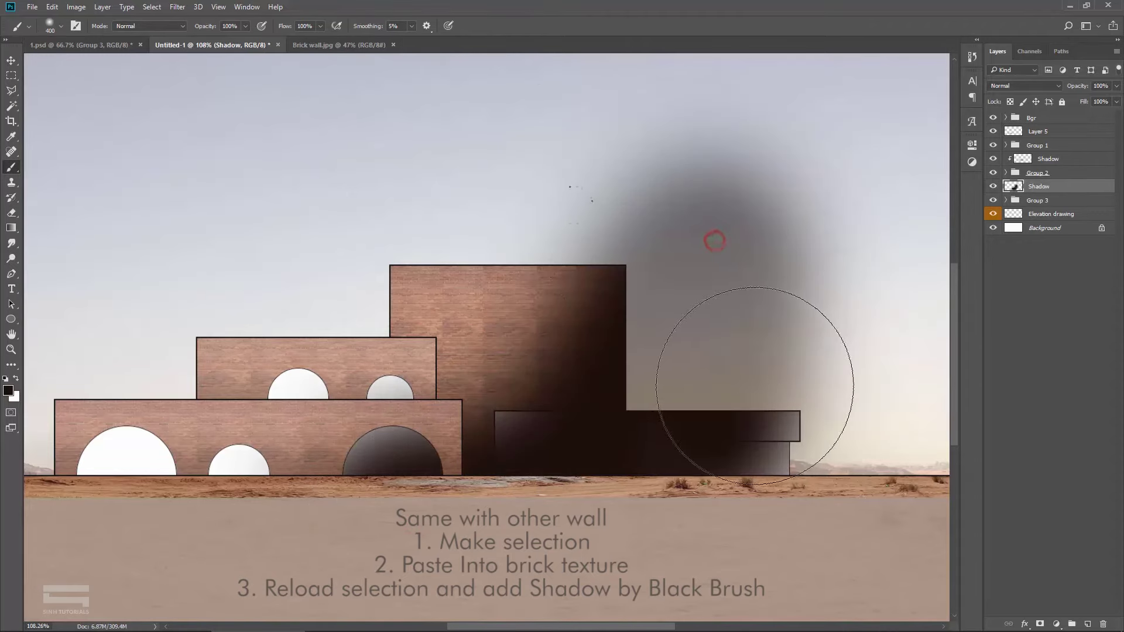
key(ctrl+z)
Step: Repaint a tall soft shadow down the right side of the tall wall
drag(713, 221, 715, 464)
drag(719, 252, 720, 438)
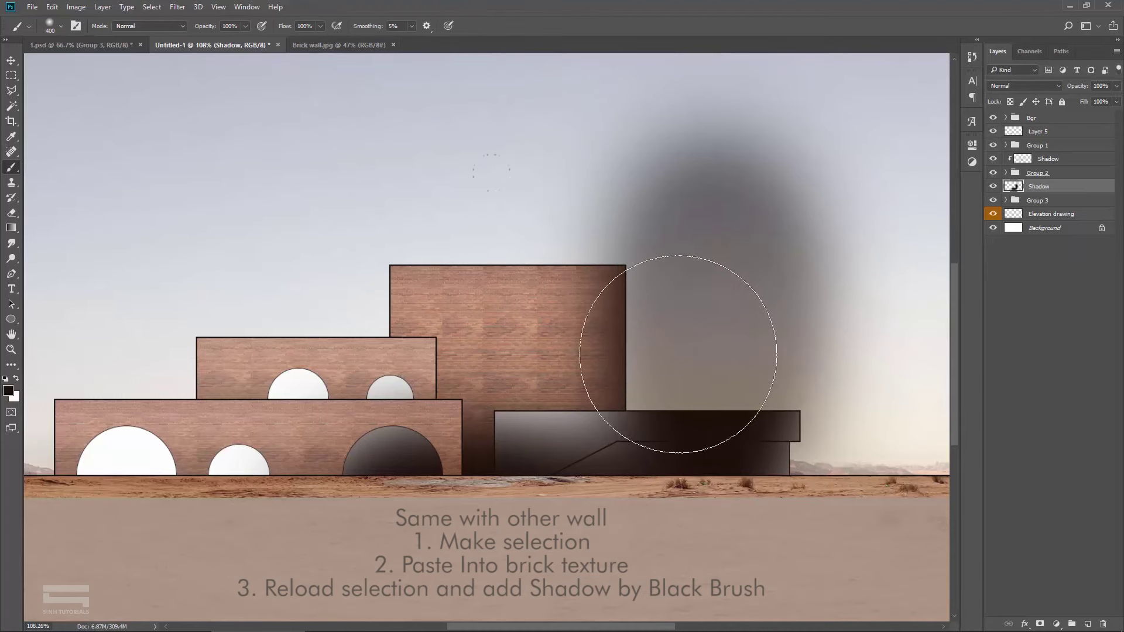
key(v)
drag(726, 254, 792, 269)
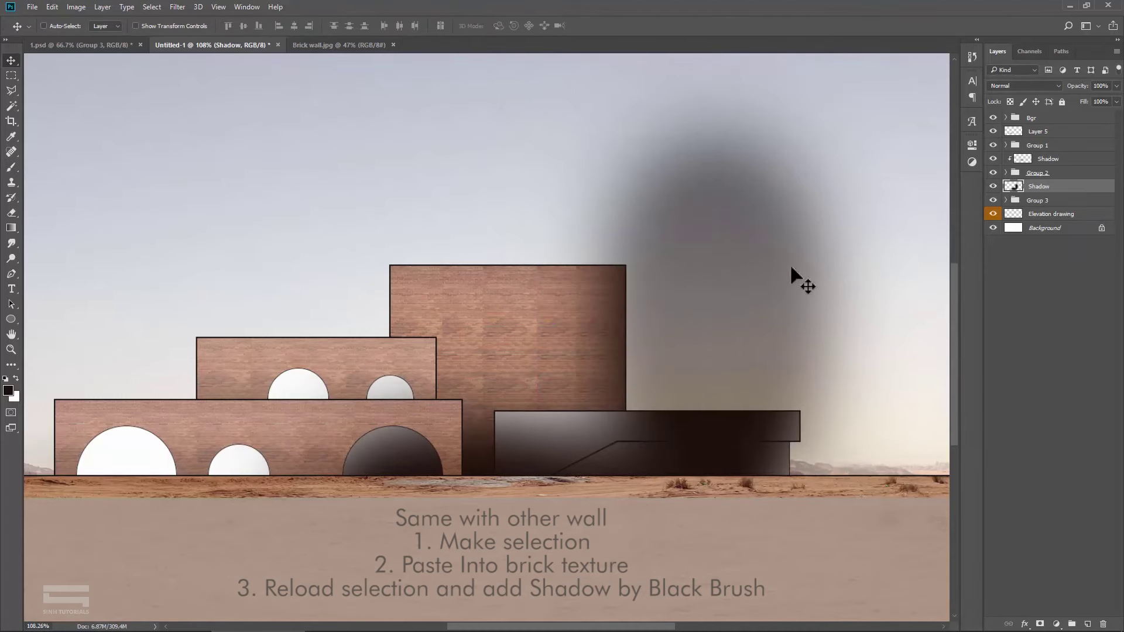
right_click(1072, 189)
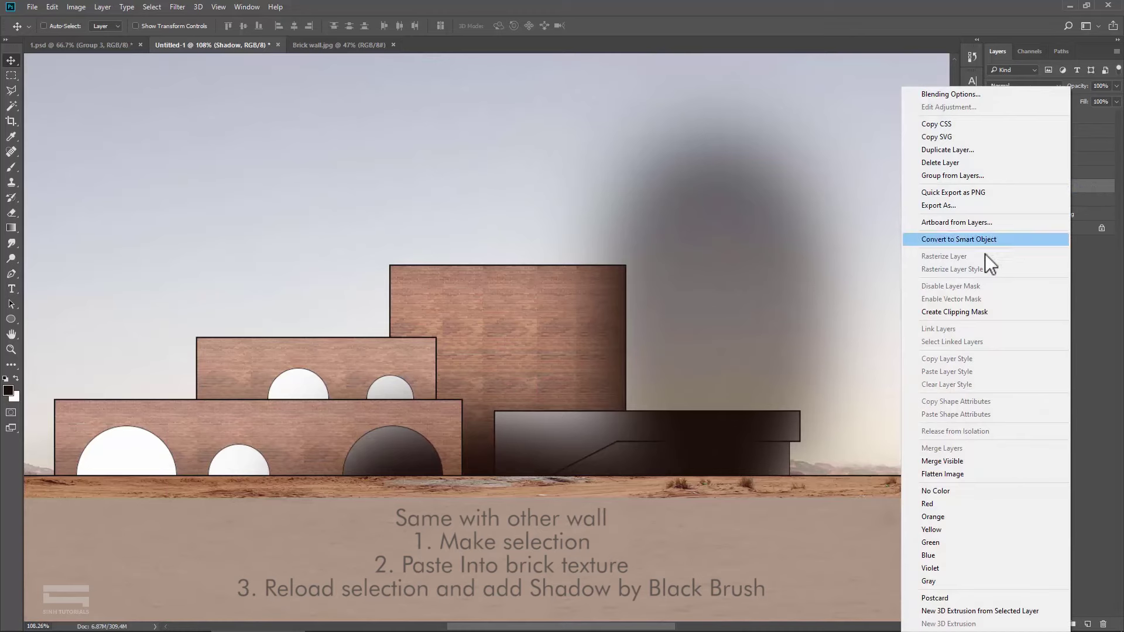
Step: Clip the Shadow layer to the central wall group and set its opacity to 60%
click(976, 311)
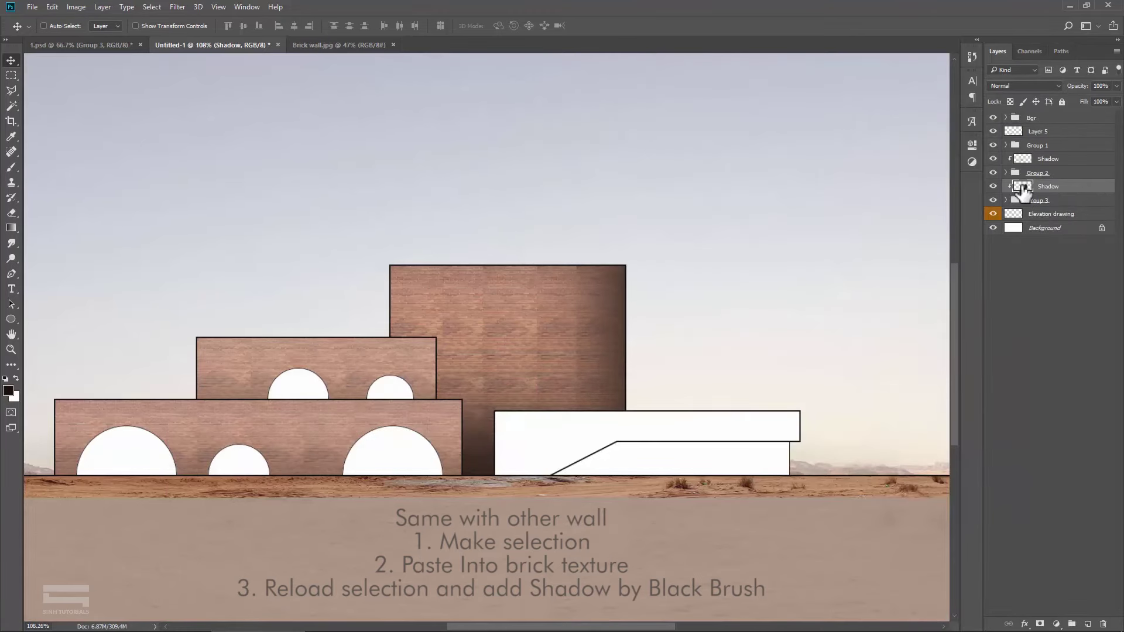
click(994, 186)
click(994, 187)
click(994, 187)
text(60)
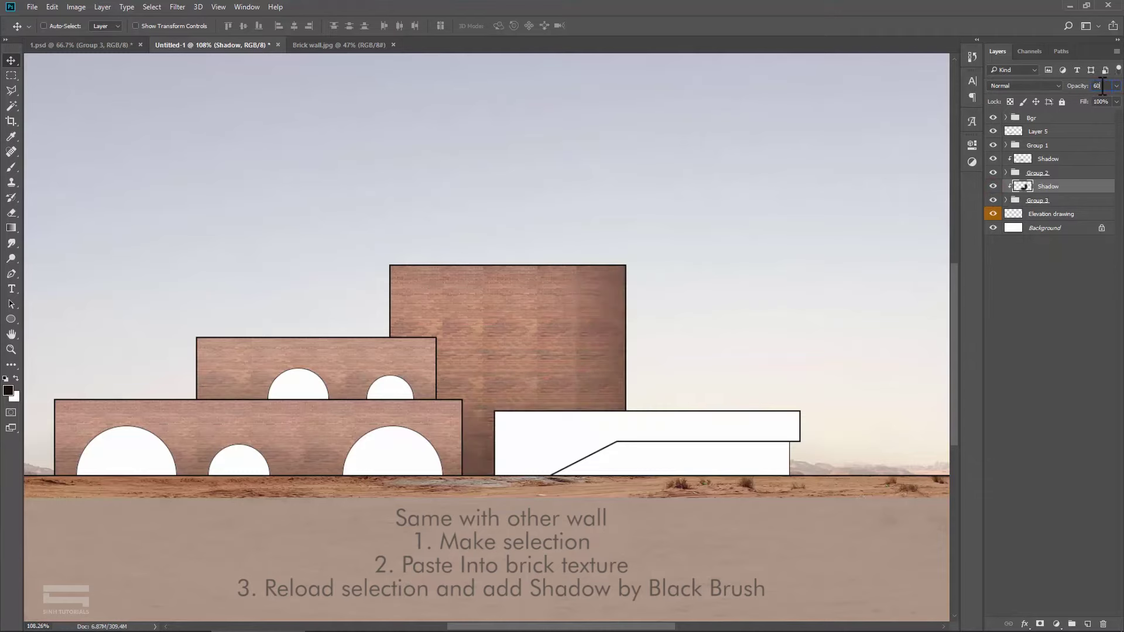
click(586, 308)
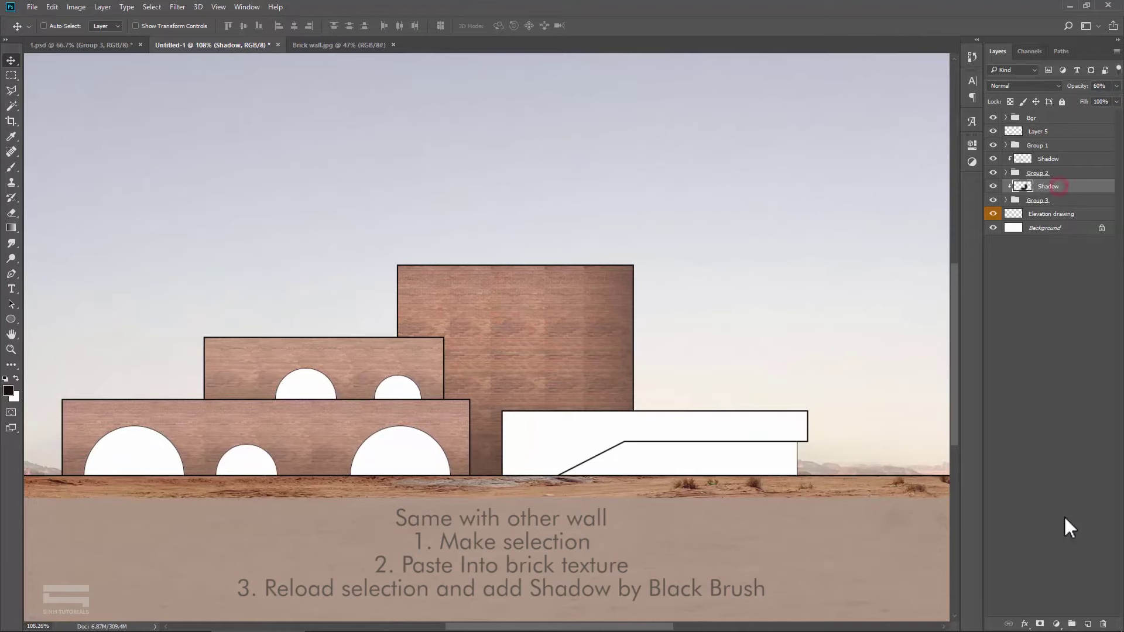
click(1058, 622)
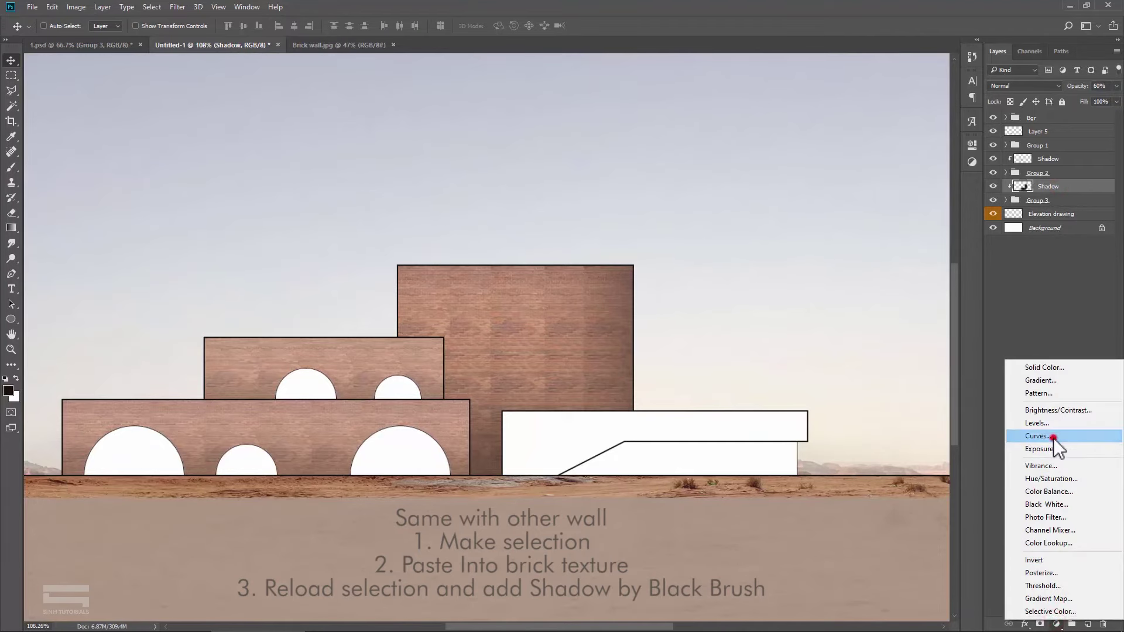
Step: Add a Curves adjustment clipped to the tall wall, bending the curve up to brighten it
click(1053, 438)
right_click(1087, 193)
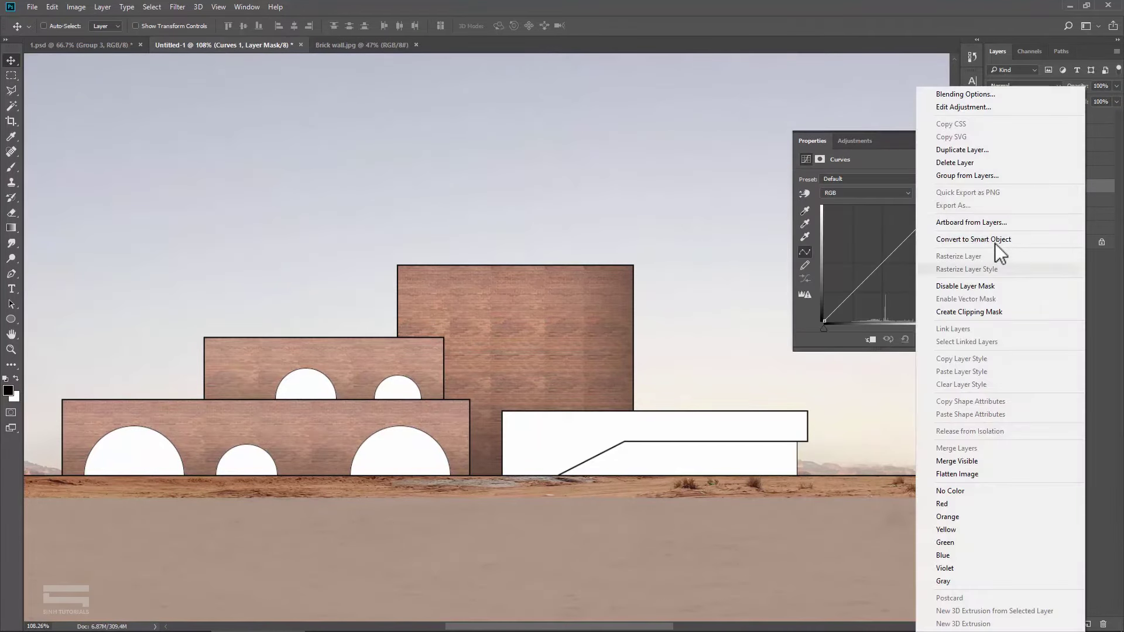
click(976, 312)
drag(892, 265, 878, 243)
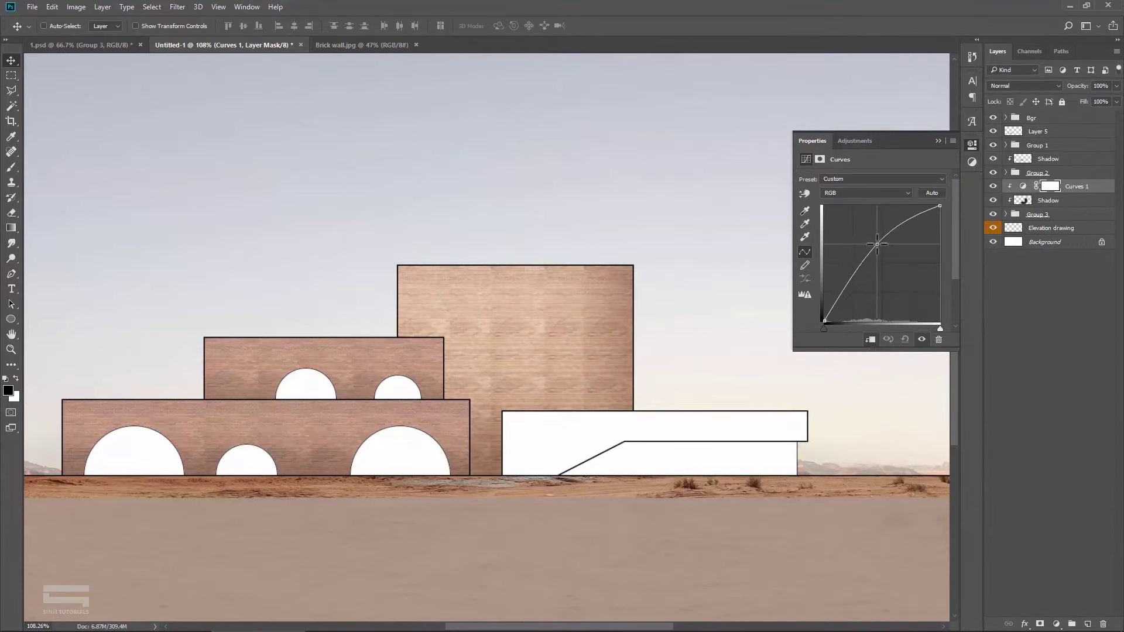
click(938, 140)
Step: Paint black on the Curves mask to keep the wall's right side darker
click(1049, 187)
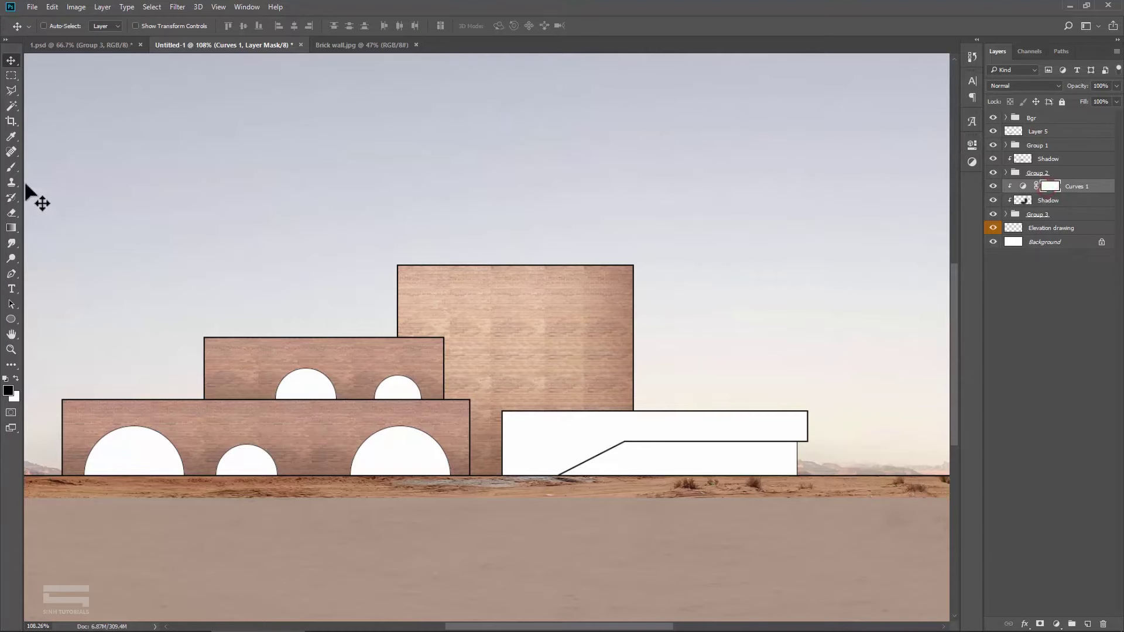
click(12, 167)
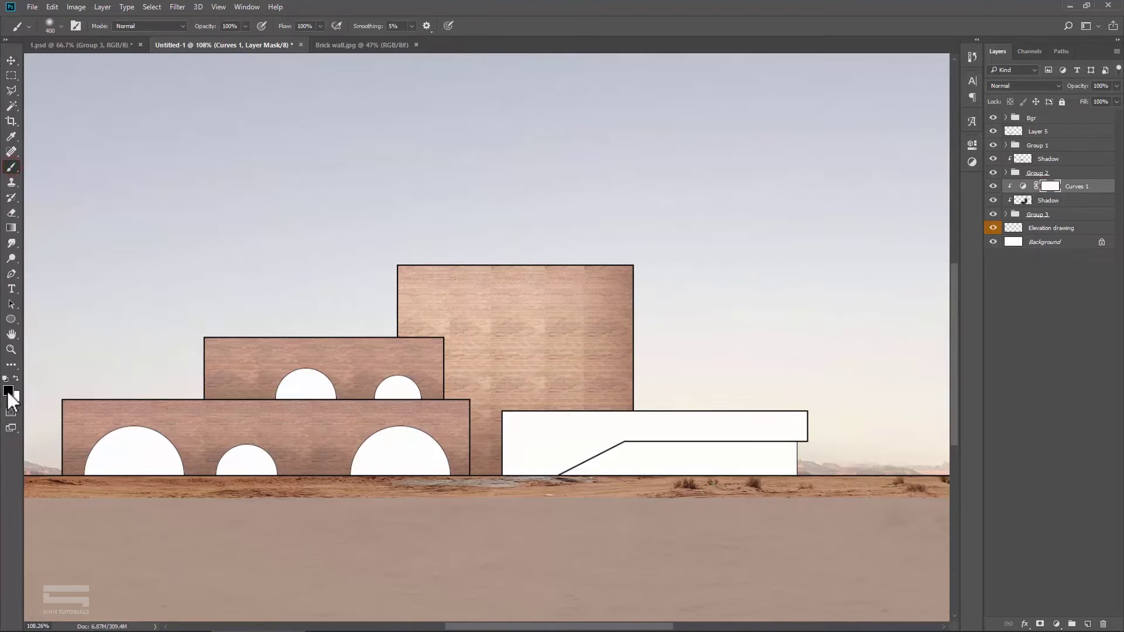
drag(637, 258, 615, 402)
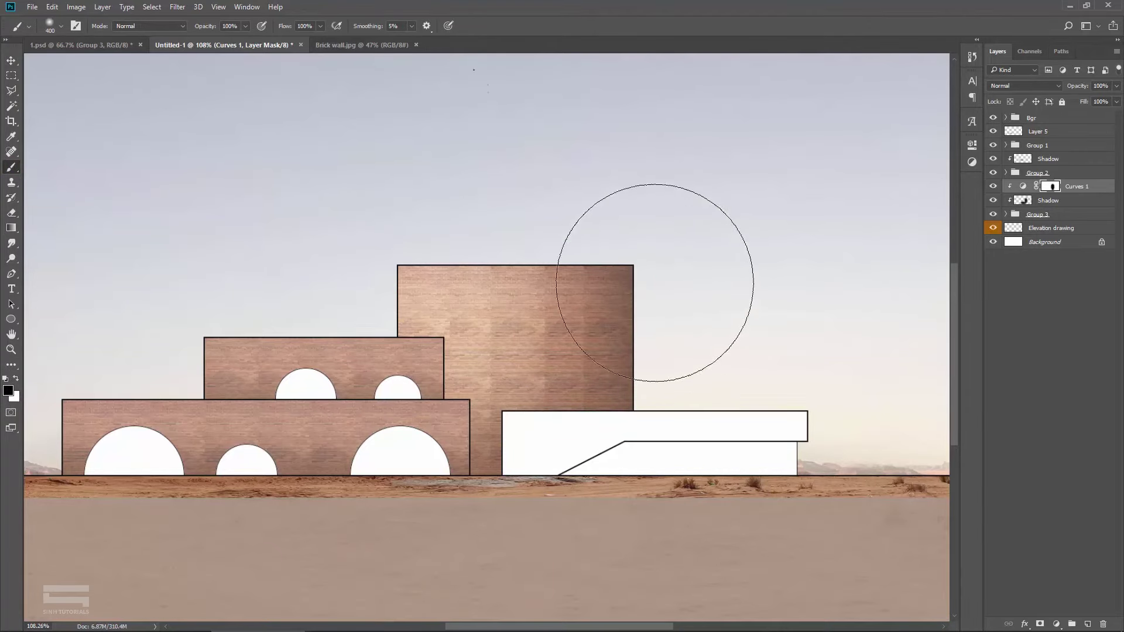
key(bracketleft)
key(bracketleft)
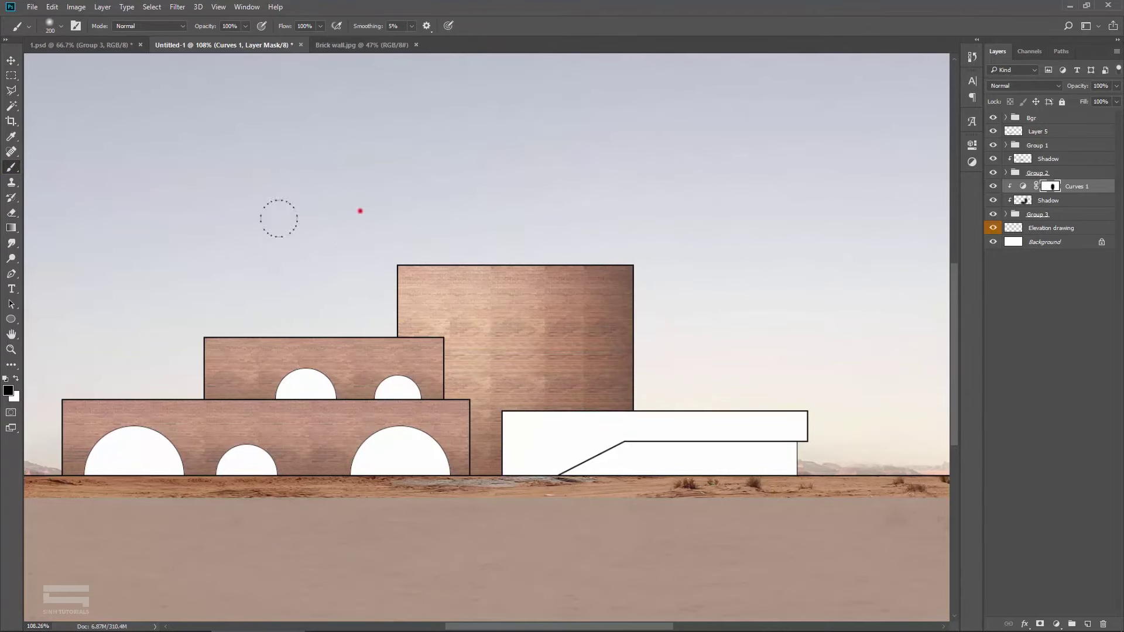
scroll(324, 175, down, 2)
key(v)
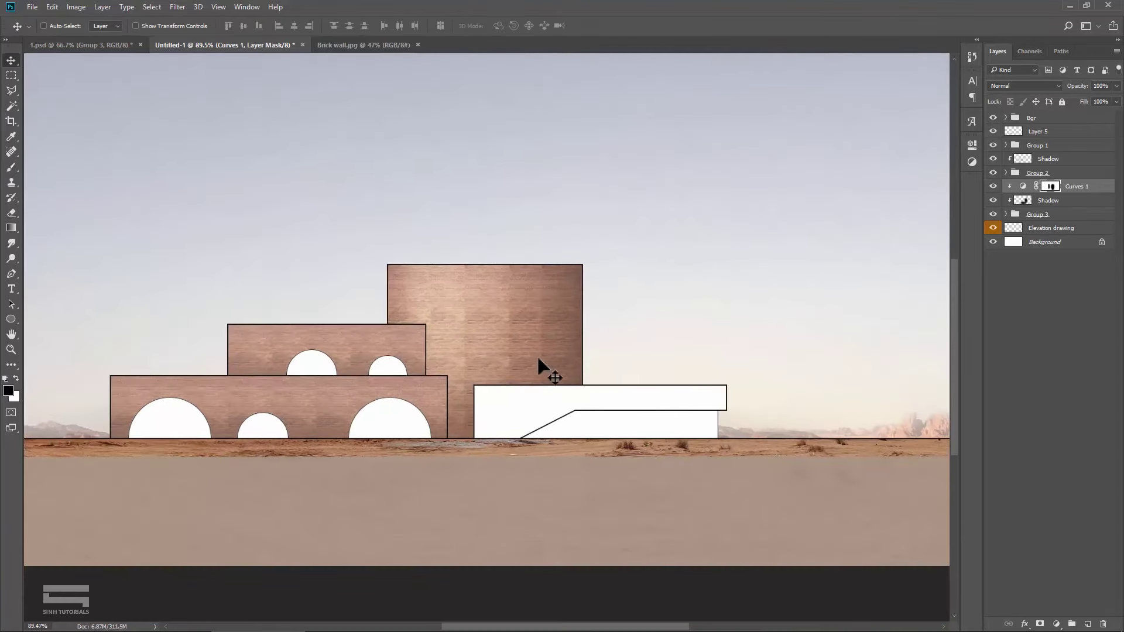
scroll(532, 334, down, 1)
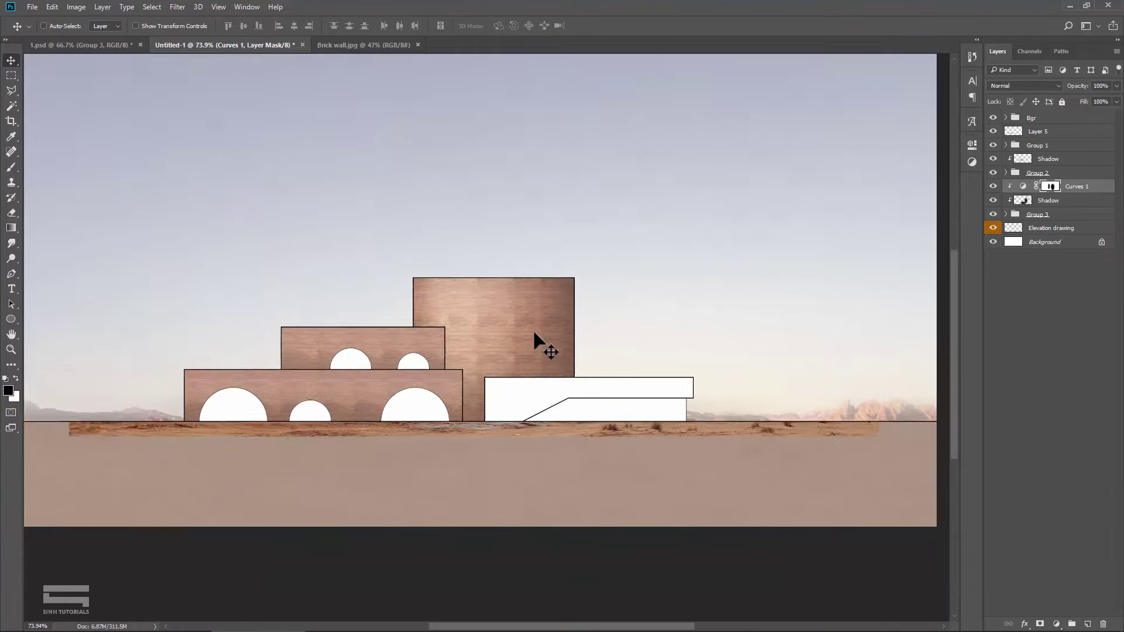
scroll(590, 427, up, 1)
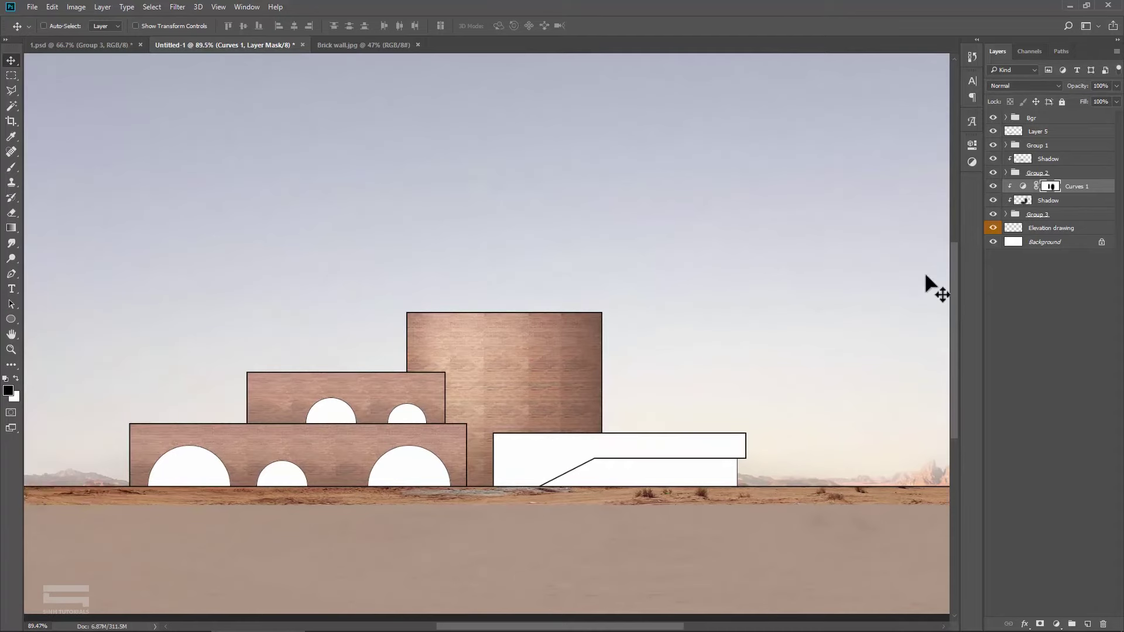
scroll(647, 369, up, 1)
drag(647, 369, 532, 301)
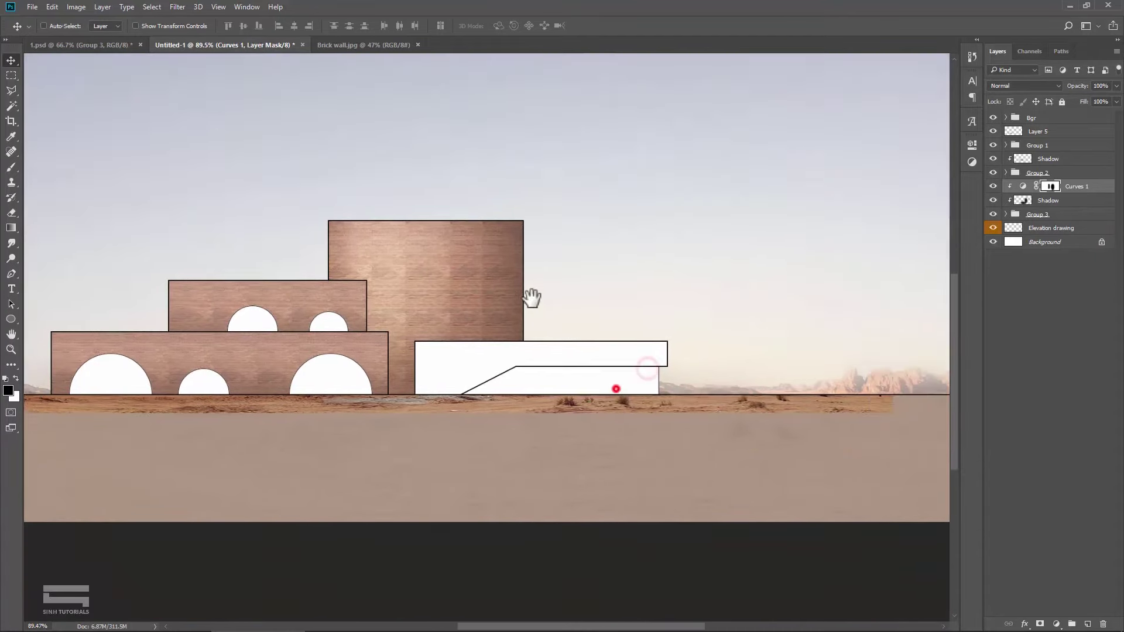
scroll(476, 343, up, 1)
scroll(445, 386, up, 1)
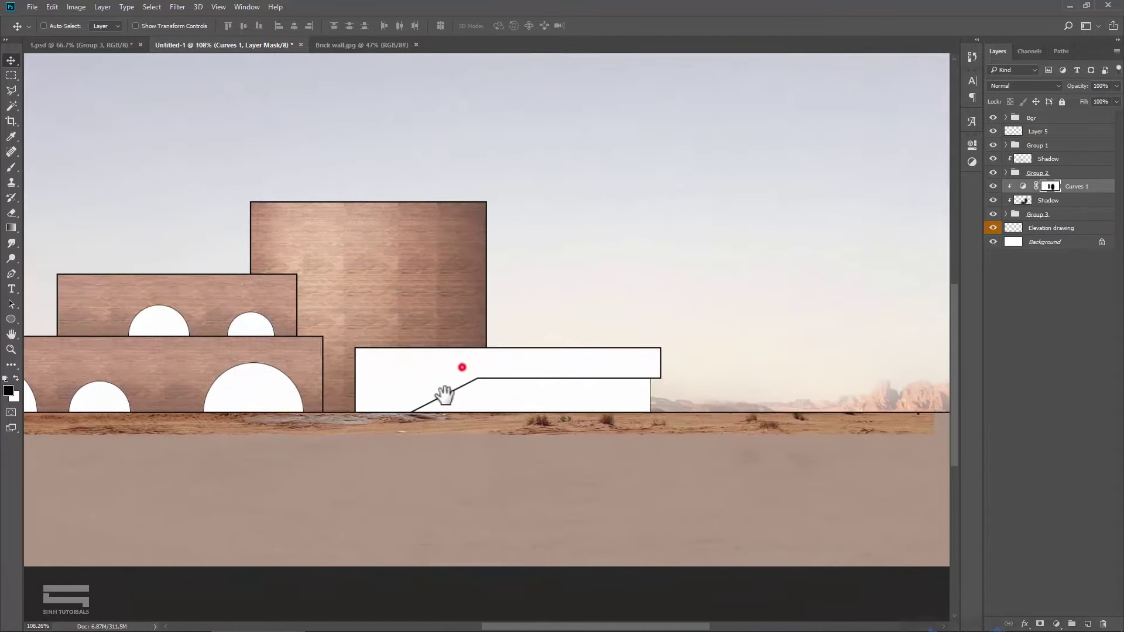
scroll(428, 387, up, 1)
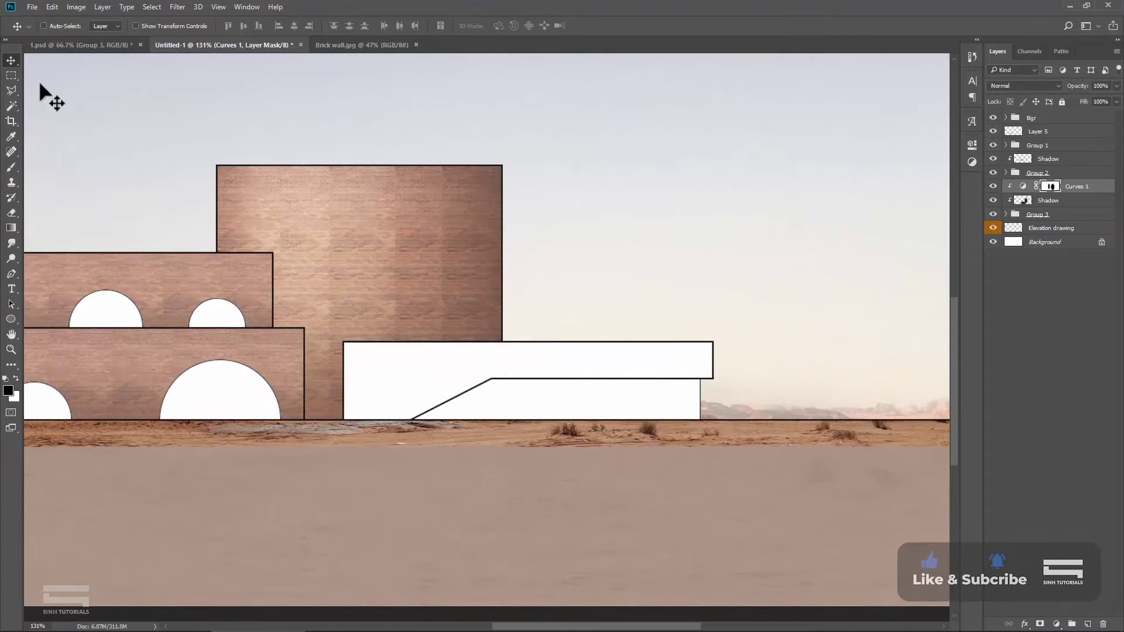
Step: Load the tall wall's Layer 7 copy 8 mask as a selection
click(12, 107)
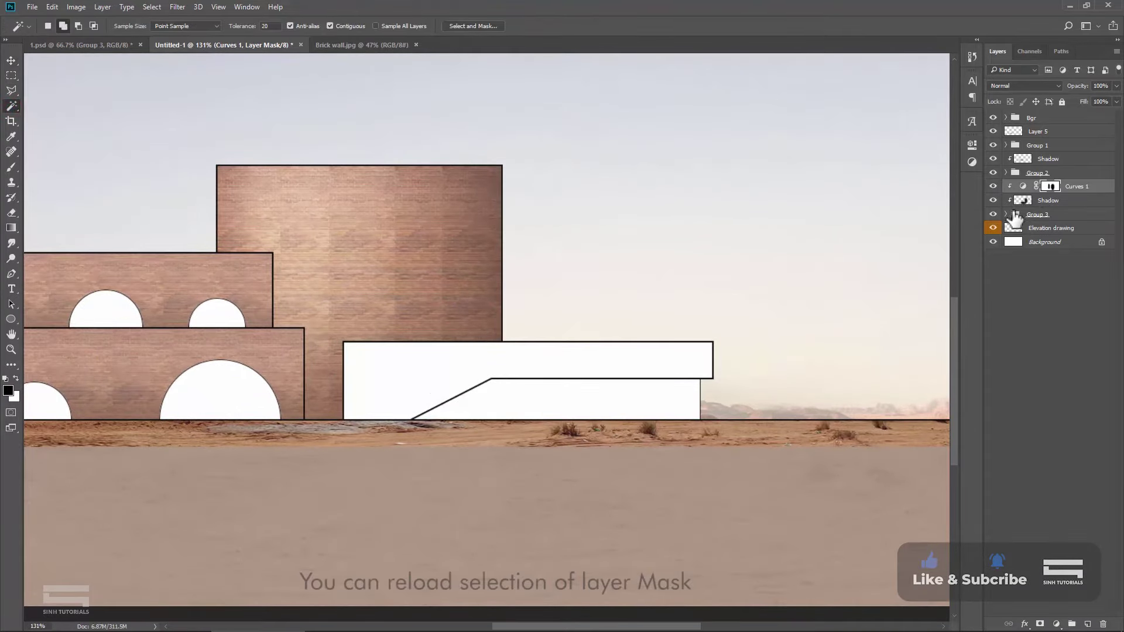
click(1006, 215)
right_click(1052, 230)
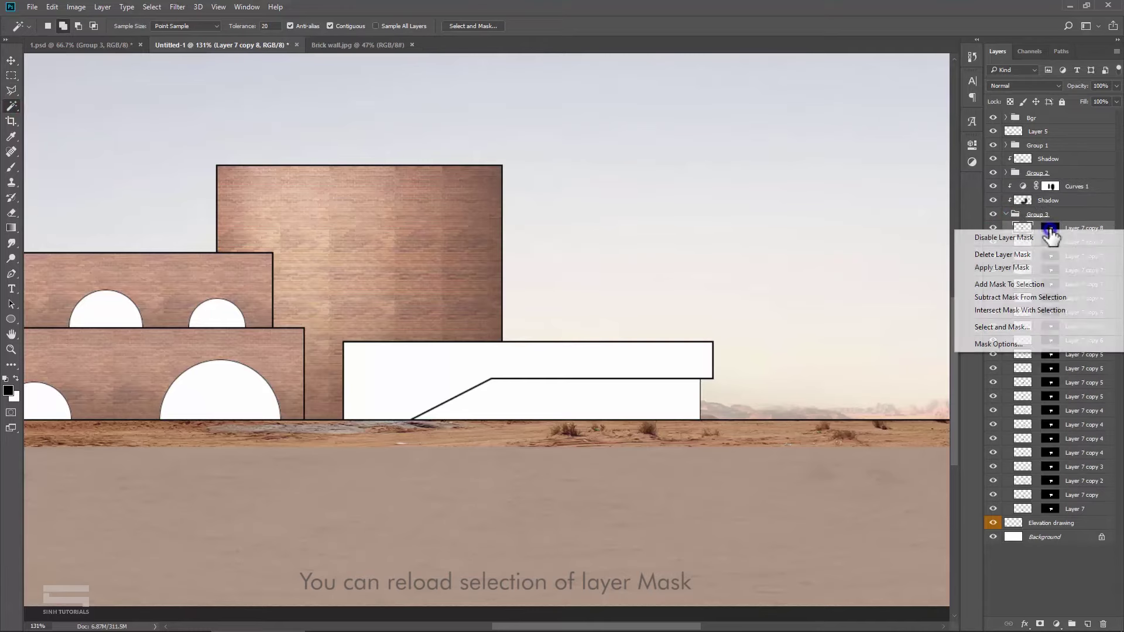
click(1027, 283)
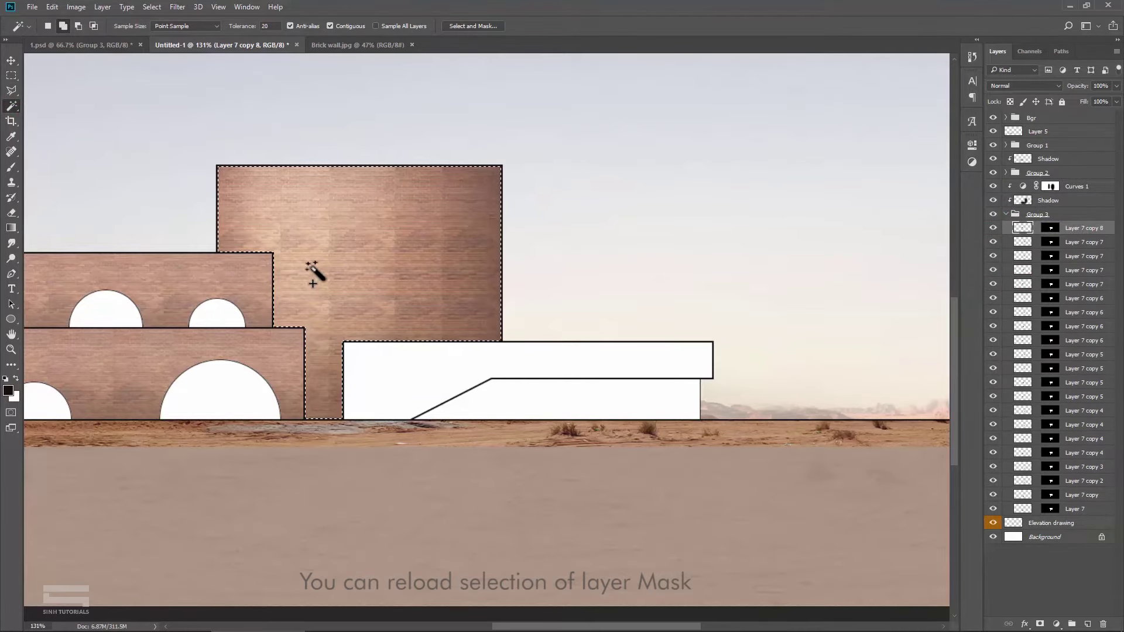
Step: Subtract the upper wall area above a diagonal line with the Polygonal Lasso in subtract mode
click(12, 90)
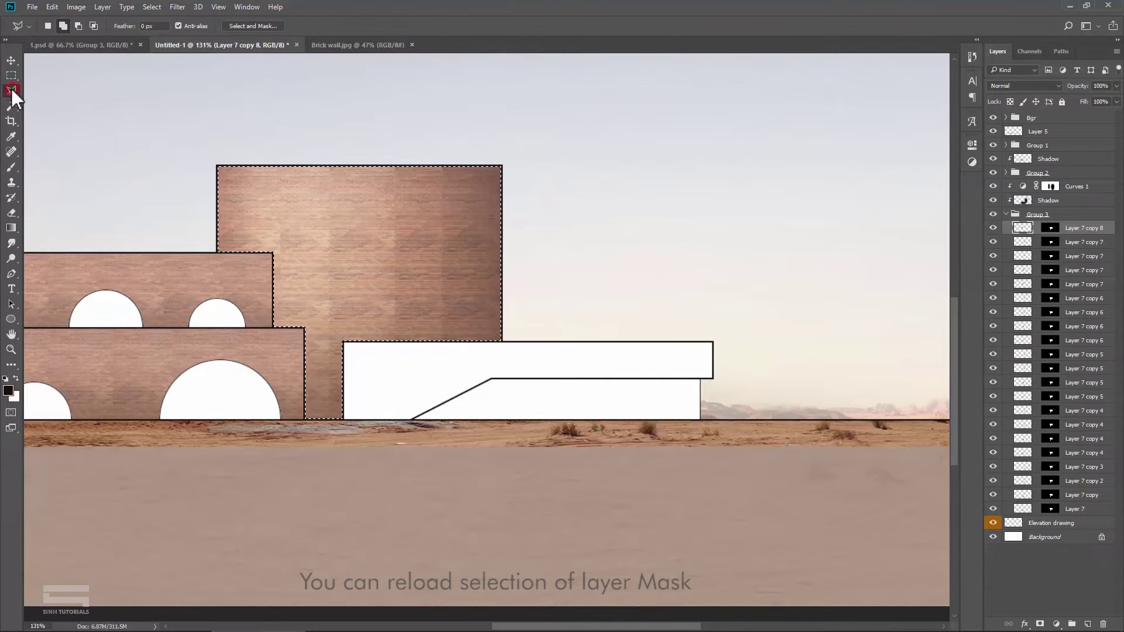
click(79, 26)
click(273, 253)
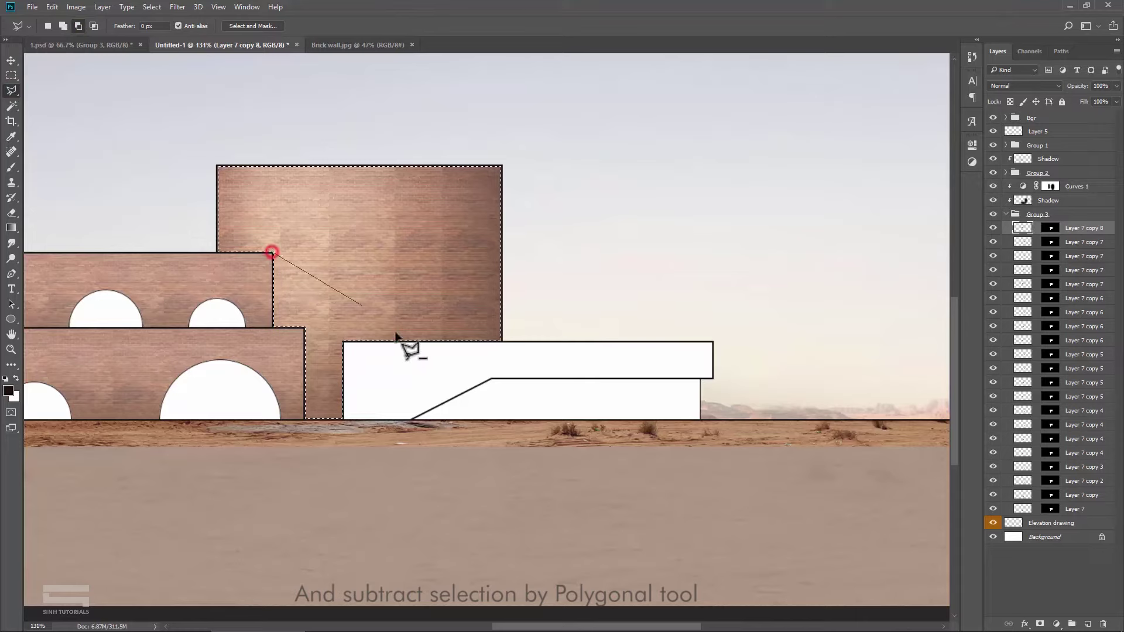
click(414, 370)
click(610, 353)
click(576, 128)
click(287, 106)
click(168, 140)
double_click(201, 280)
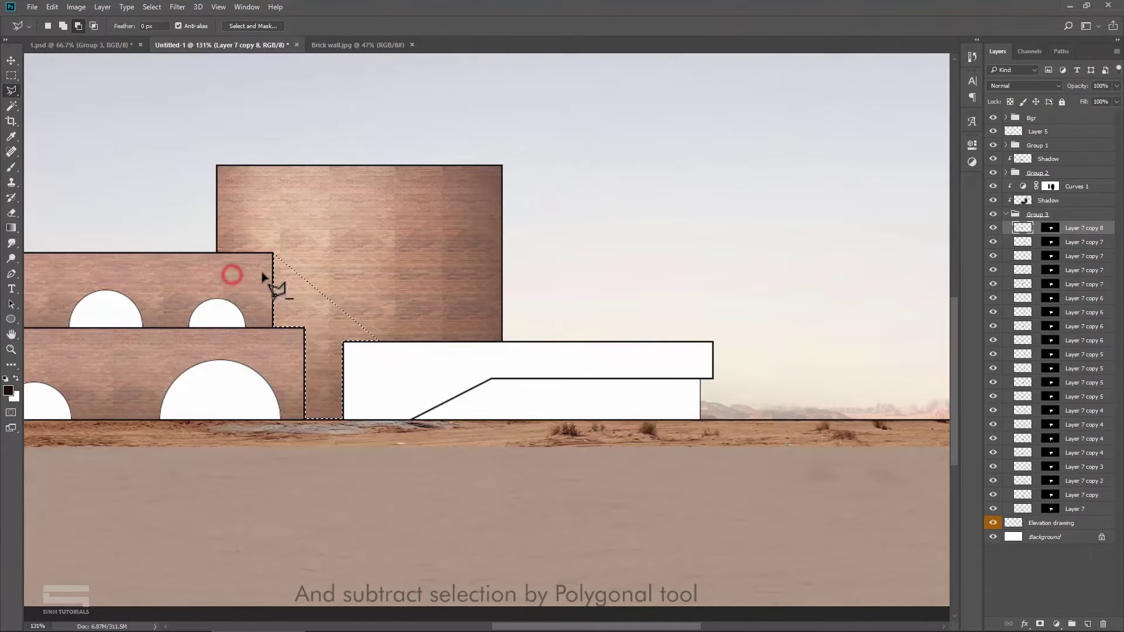
Step: Add a dark brown solid colour shadow fill layer at 30% opacity
click(1057, 624)
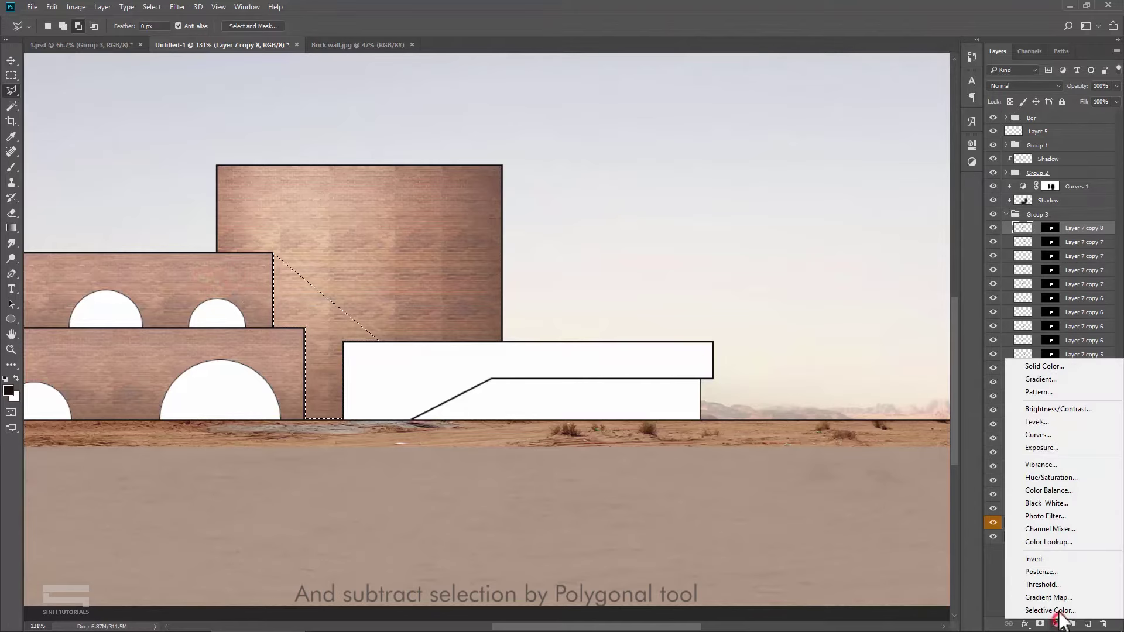
click(1042, 364)
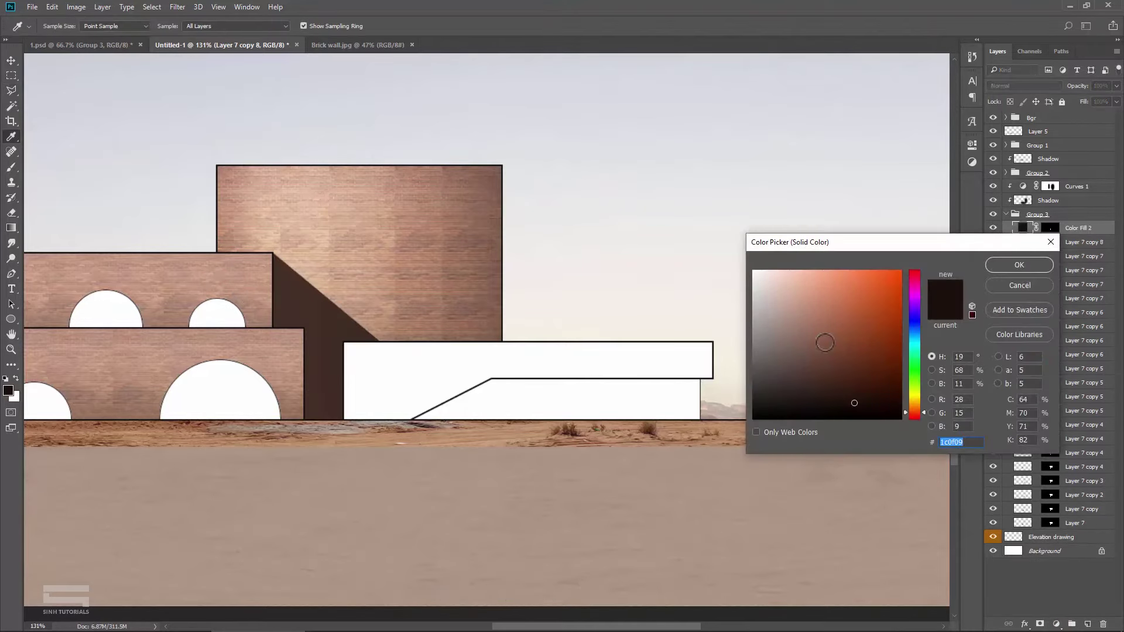
click(1015, 265)
click(1101, 85)
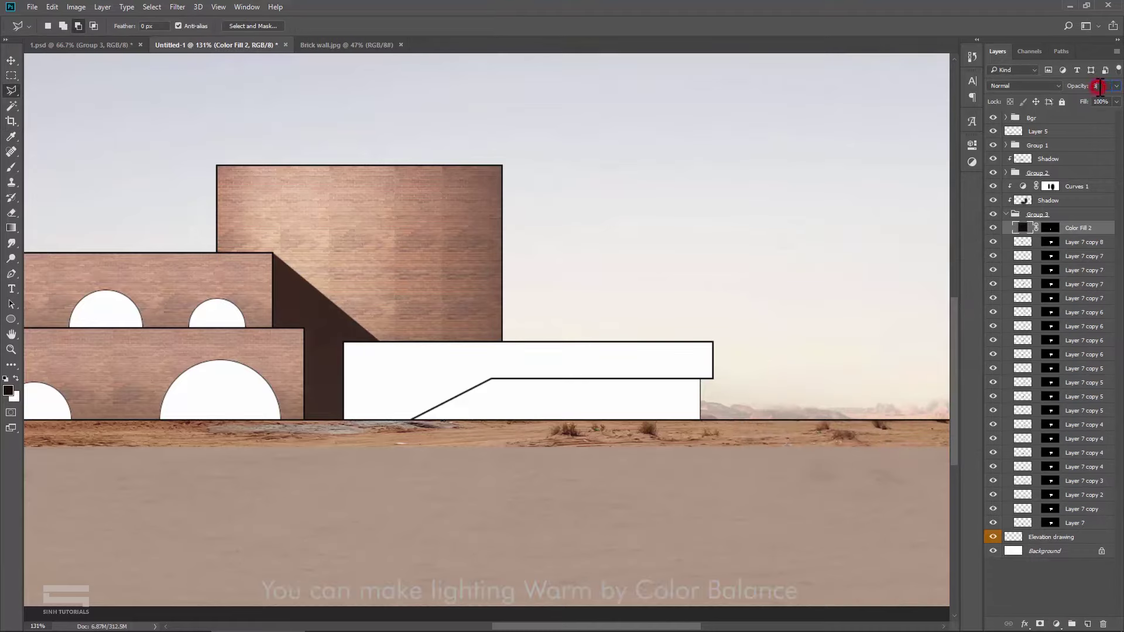
text(30)
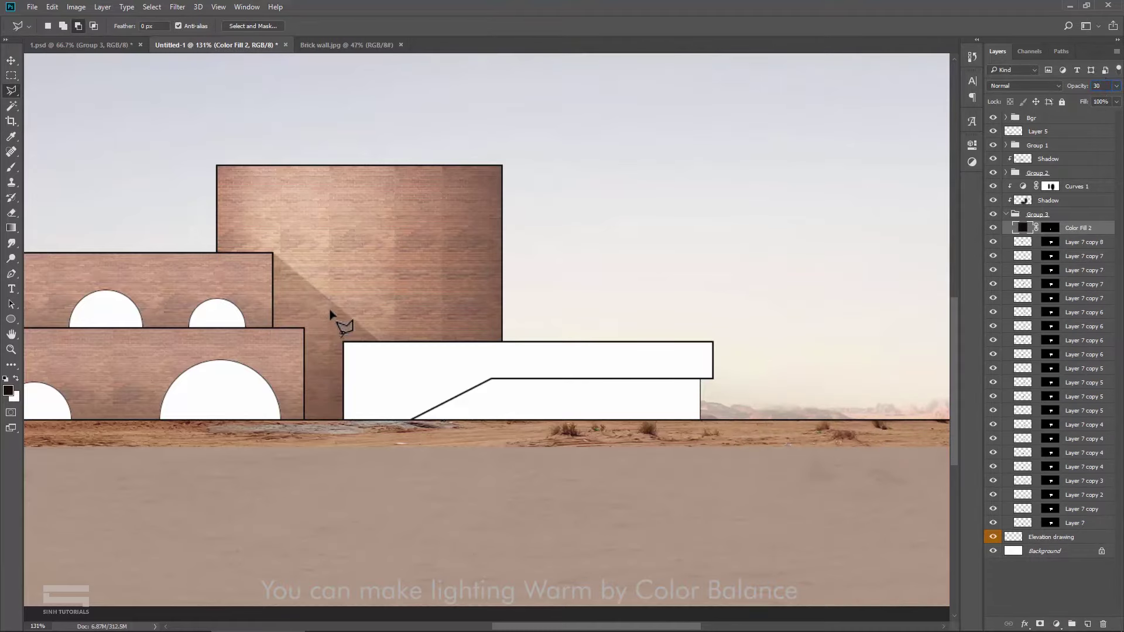
Step: Brush on the shadow fill's mask to soften part of the shadow wedge
click(1050, 229)
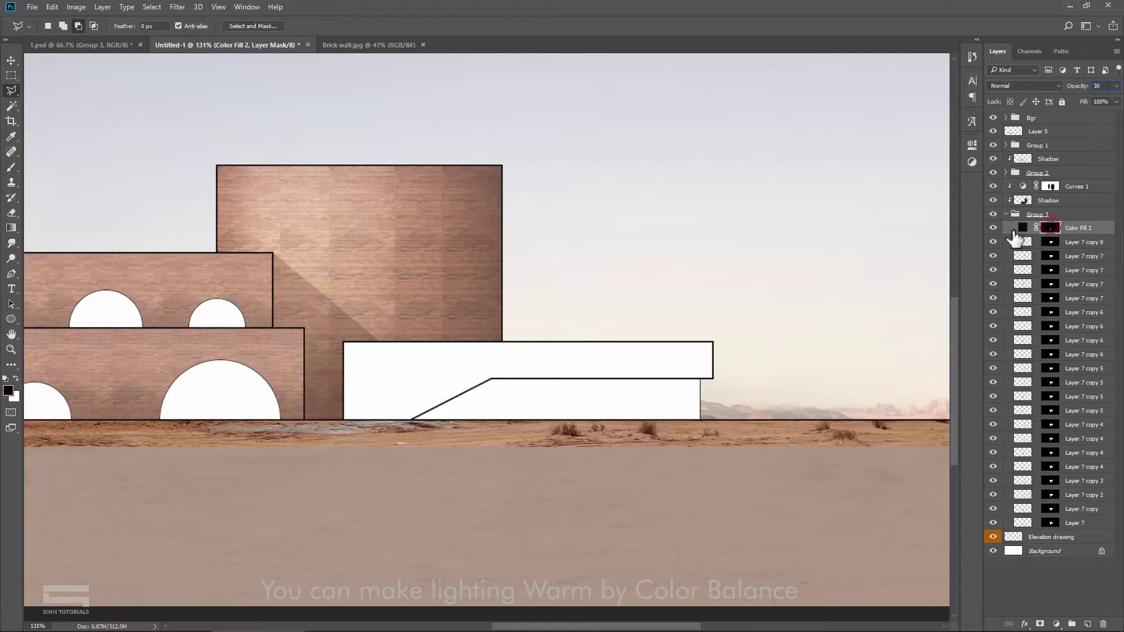
click(13, 168)
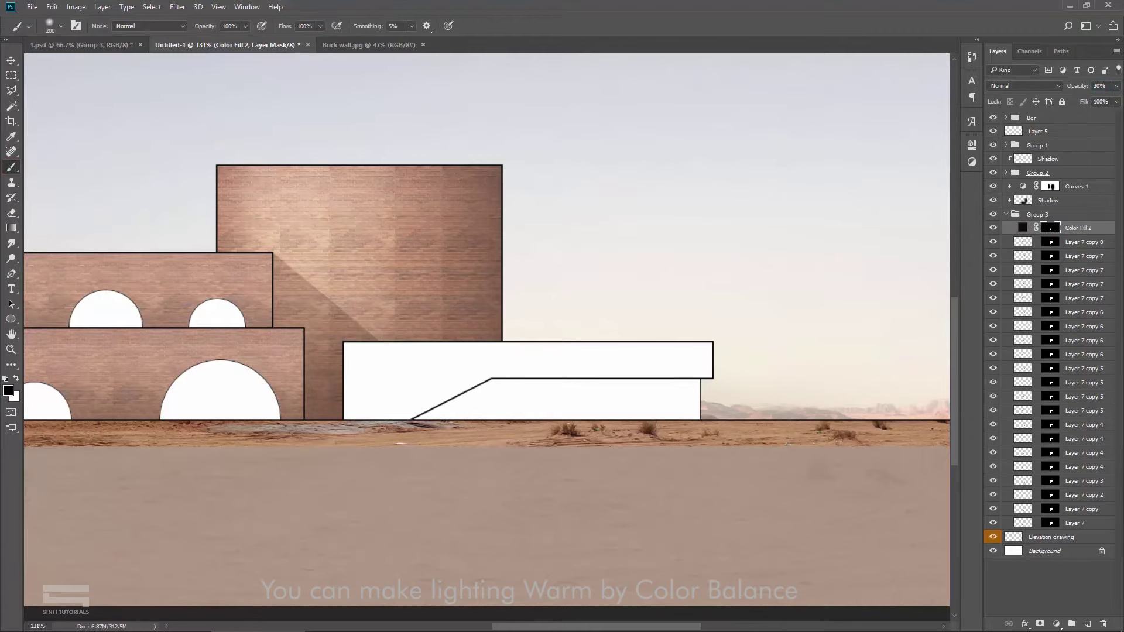
click(366, 304)
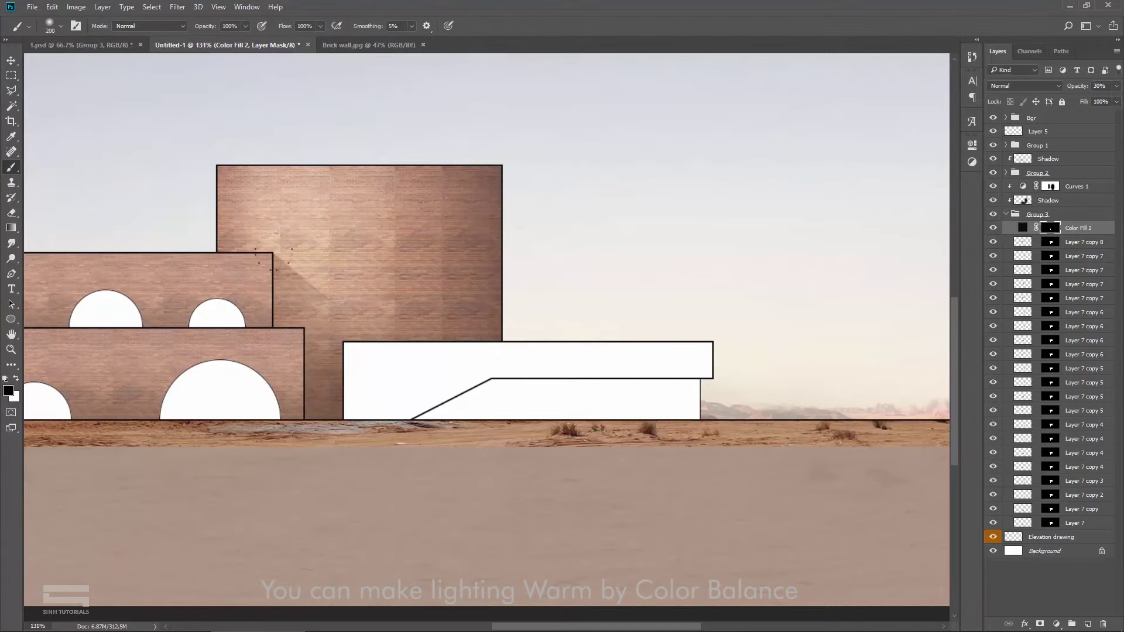
scroll(316, 215, down, 2)
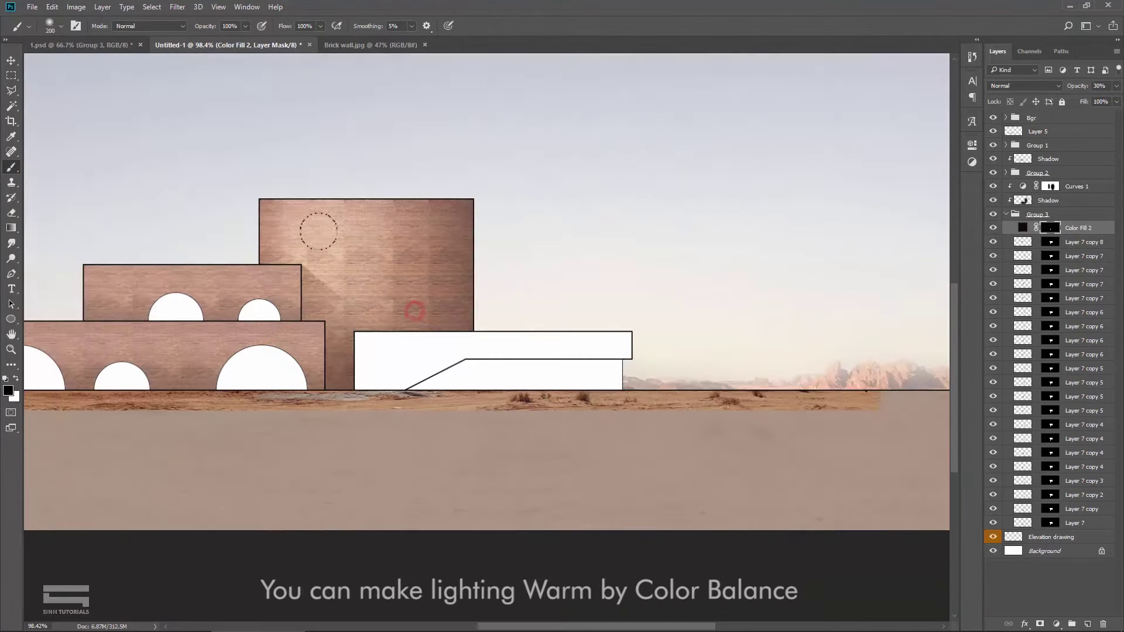
Step: Paste the brick texture into the white right-hand block and duplicate it along the block
key(v)
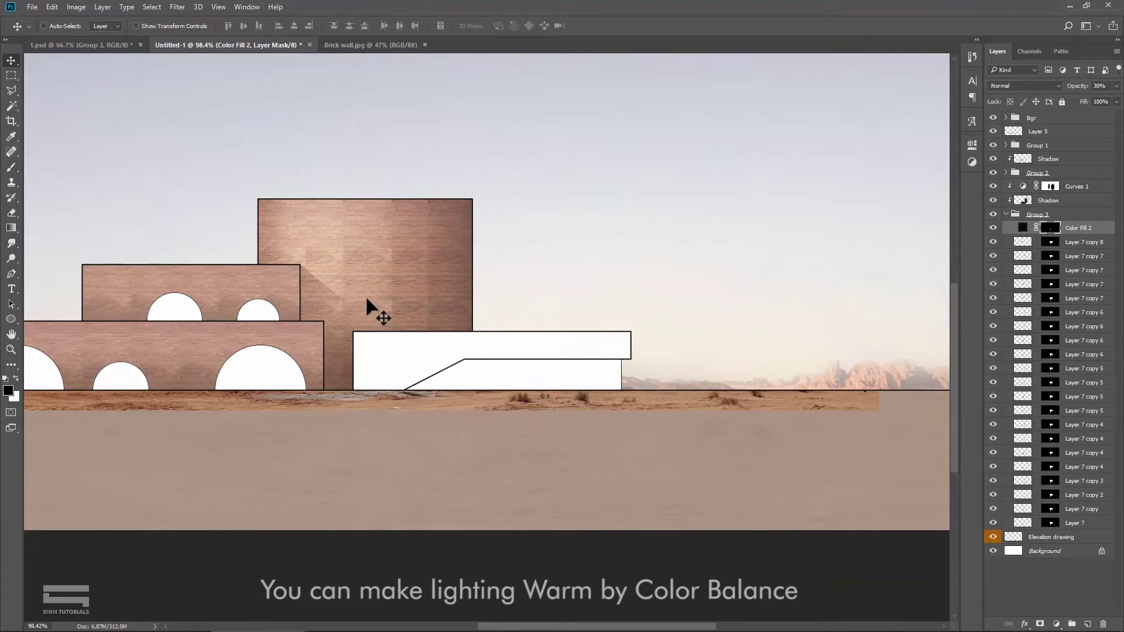
click(379, 45)
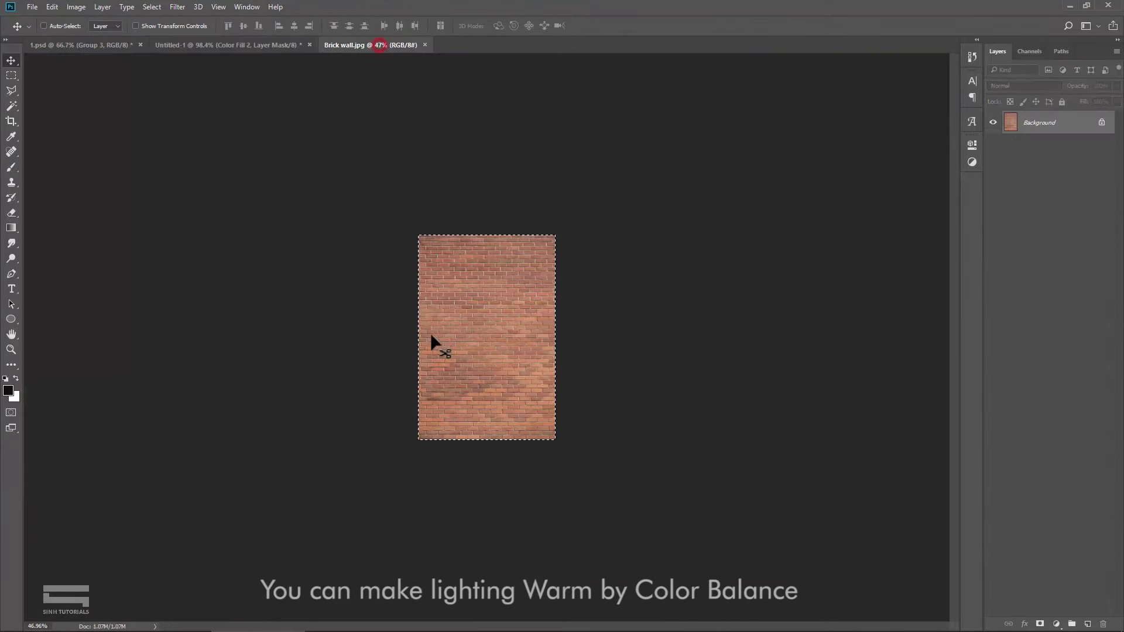
click(206, 46)
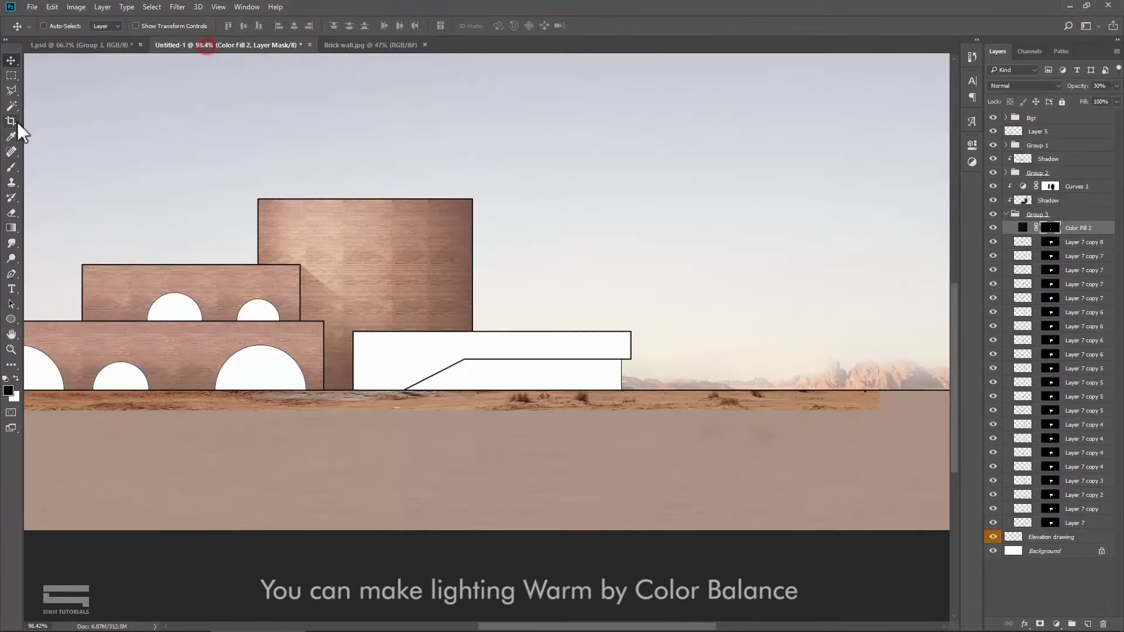
click(1008, 214)
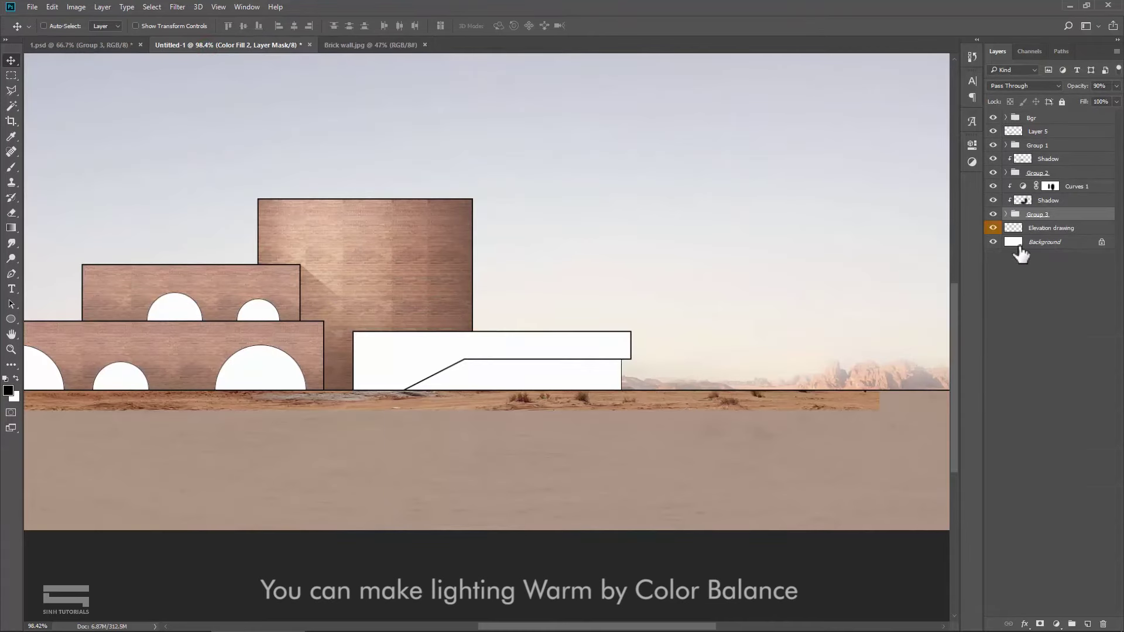
click(1057, 228)
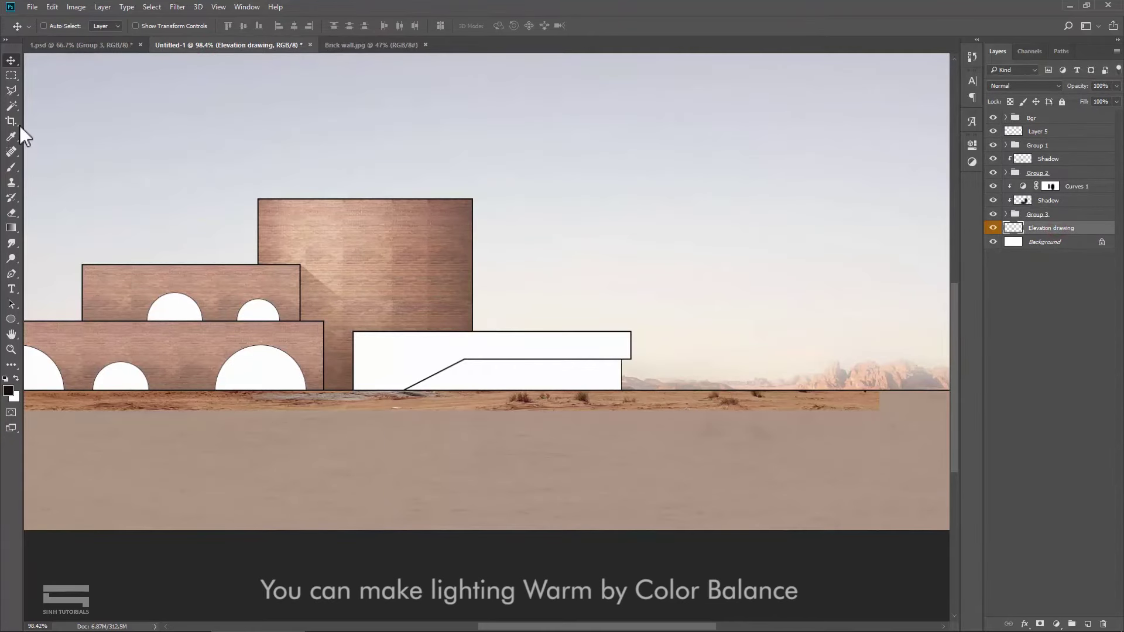
key(w)
click(422, 352)
key(ctrl+shift+alt+v)
key(ctrl+t)
key(Return)
key(v)
mouse_move(503, 334)
mouse_down()
mouse_move(426, 351)
mouse_move(556, 366)
mouse_up()
Step: Group the brick pieces as Group 4 and add a new empty layer
shift+click(1066, 312)
right_click(1075, 298)
key(Return)
key(ctrl+shift+alt+n)
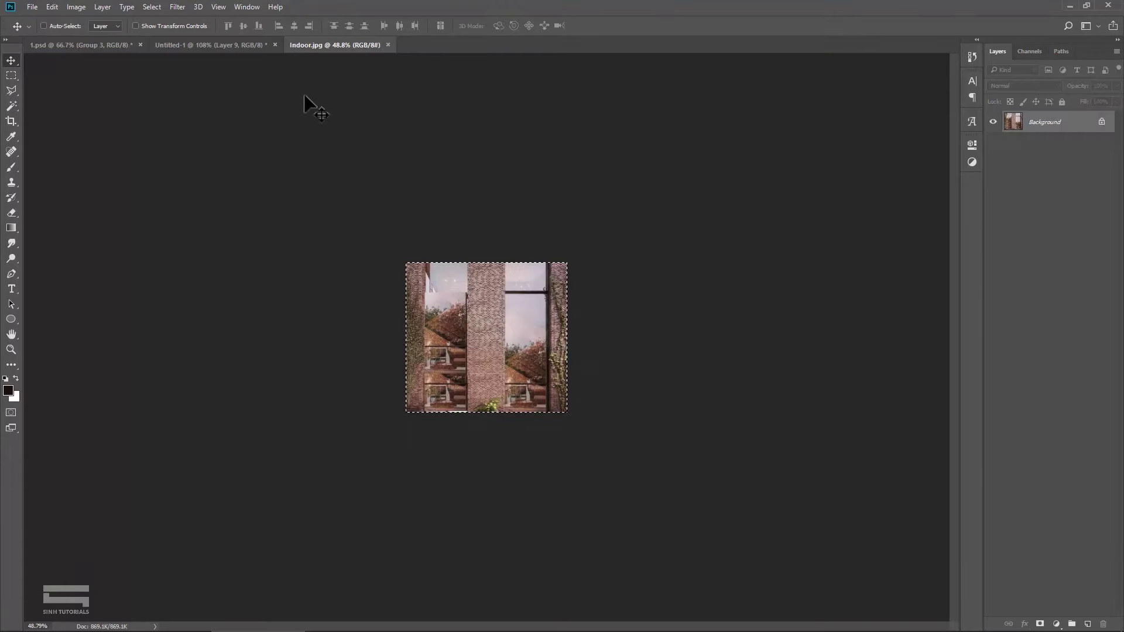
Step: Magic Wand-select the three lower arches on Elevation drawing, with the Bgr group targeted for Paste Into
click(231, 45)
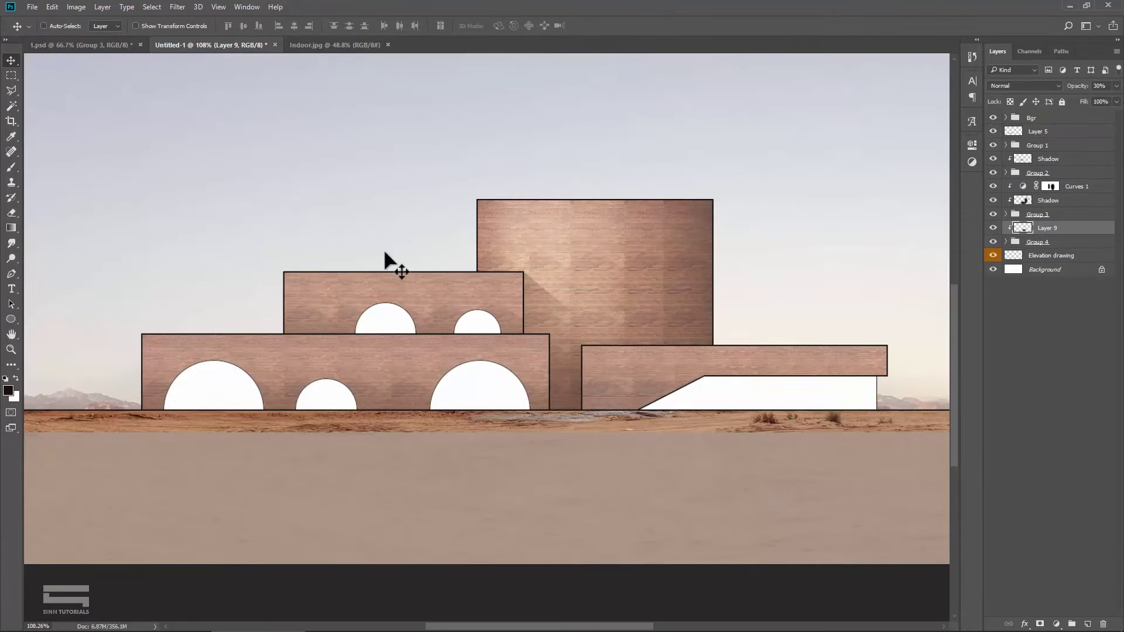
click(12, 106)
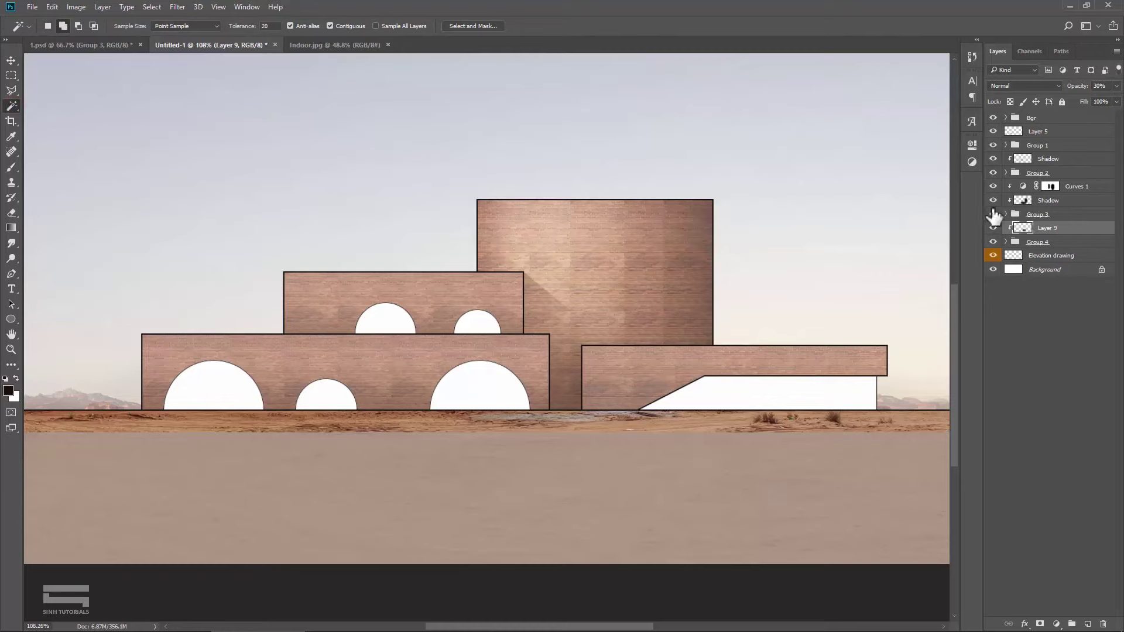
click(1035, 256)
click(198, 393)
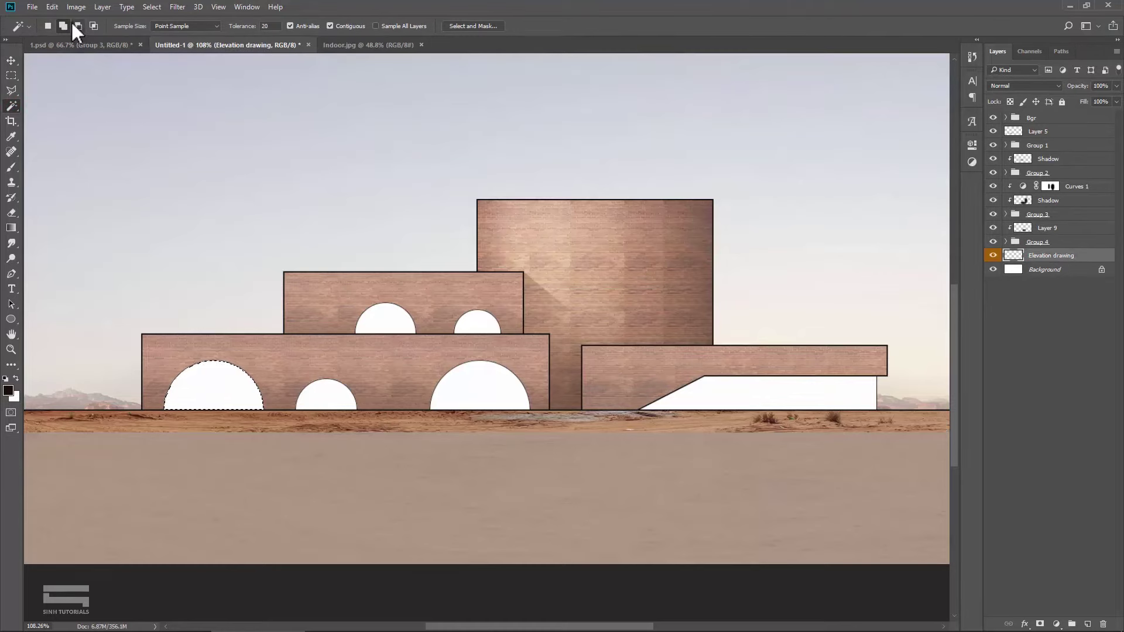
click(321, 395)
click(465, 386)
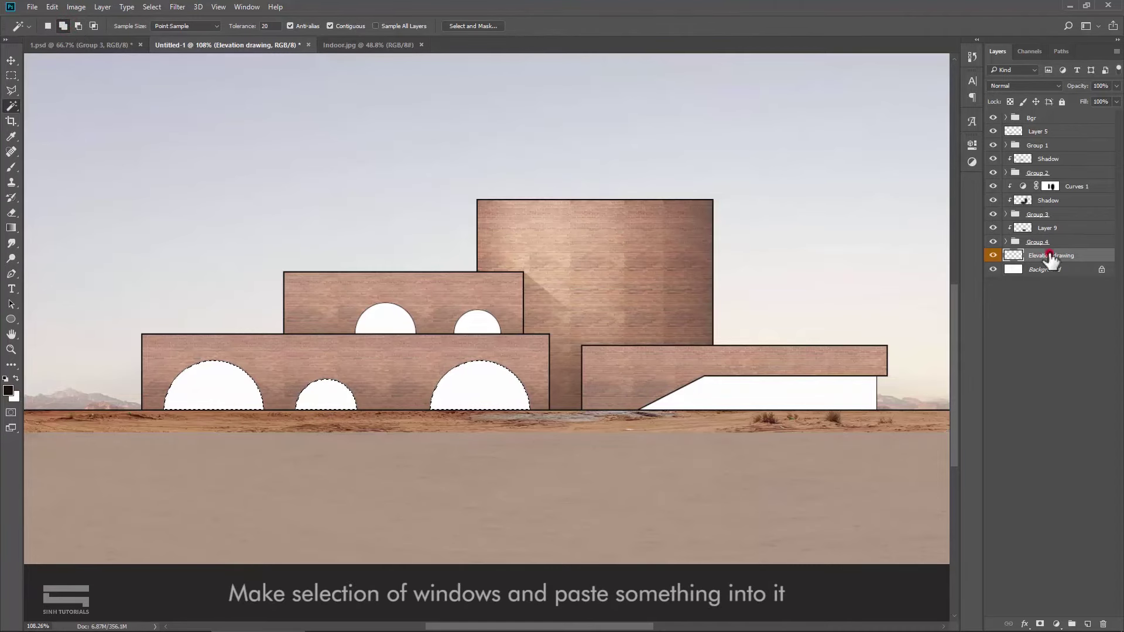
click(1070, 117)
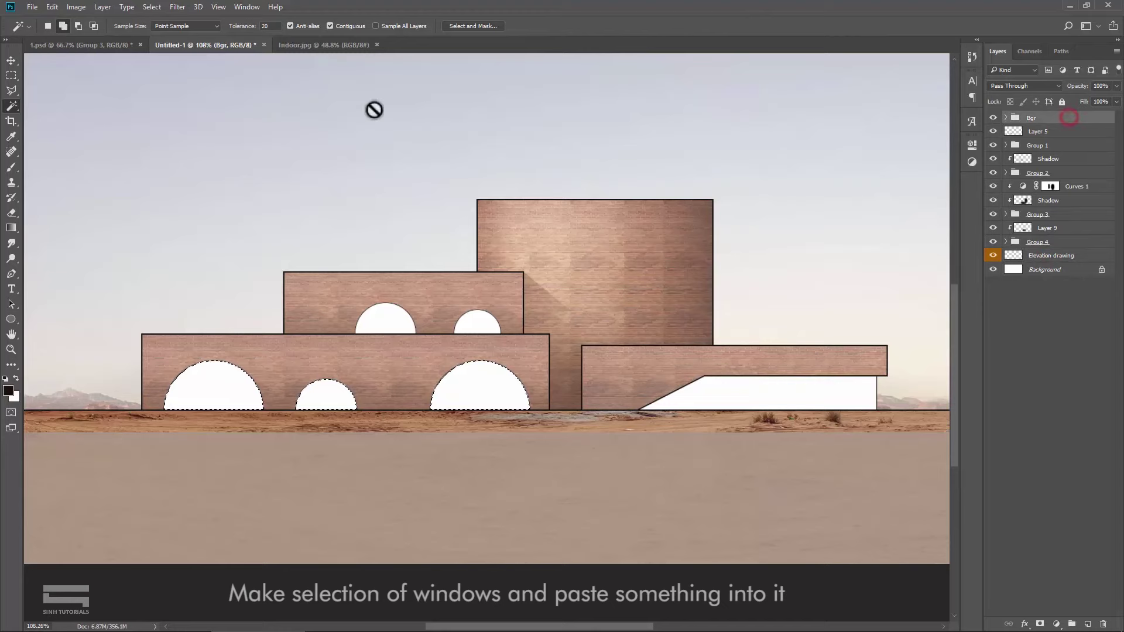
click(52, 7)
mouse_move(74, 119)
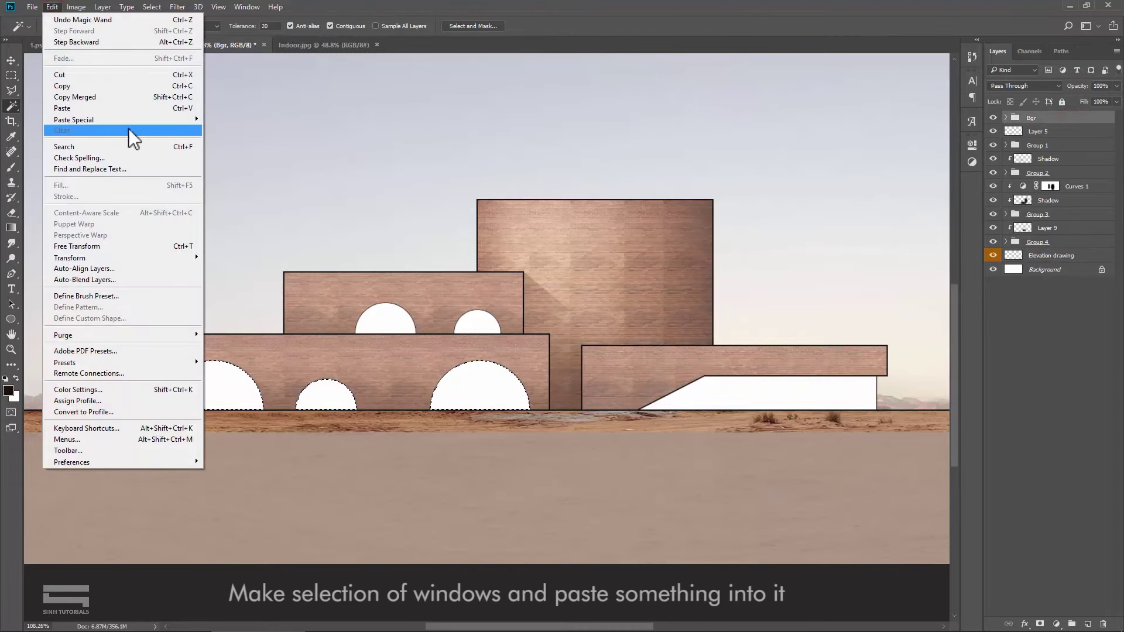
click(155, 120)
Step: Paste the indoor photo into the arches, scale it to about half, and place copies in each arch
click(261, 143)
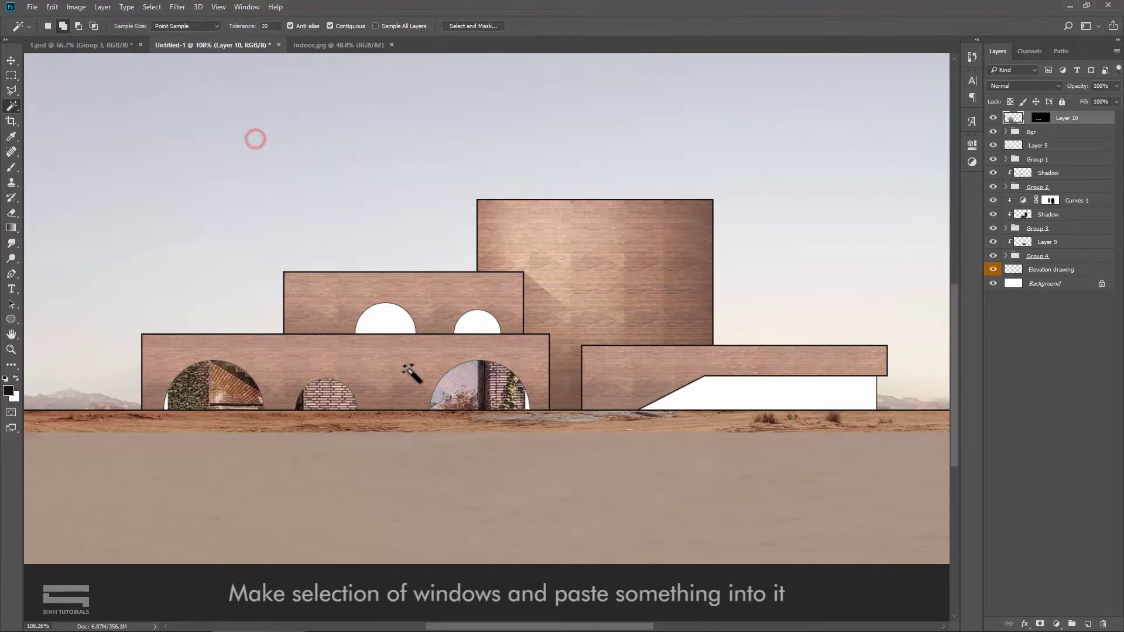
key(ctrl+t)
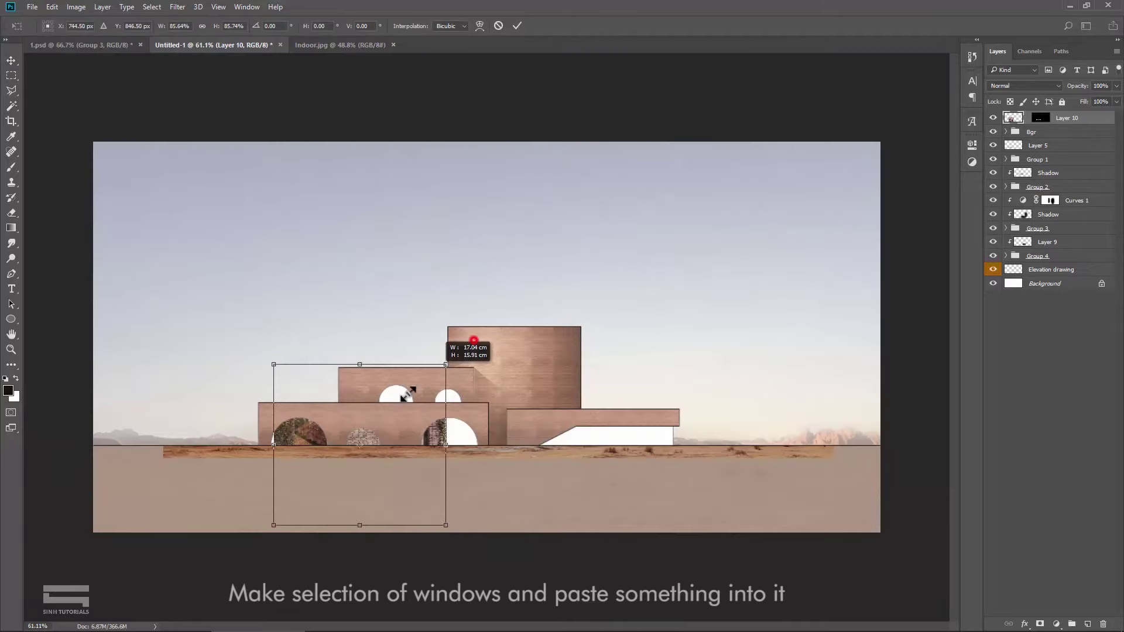
drag(501, 266, 331, 417)
scroll(330, 417, up, 2)
drag(284, 494, 296, 515)
key(Return)
scroll(296, 514, up, 2)
mouse_move(272, 462)
mouse_down()
mouse_move(524, 477)
mouse_move(512, 466)
mouse_up()
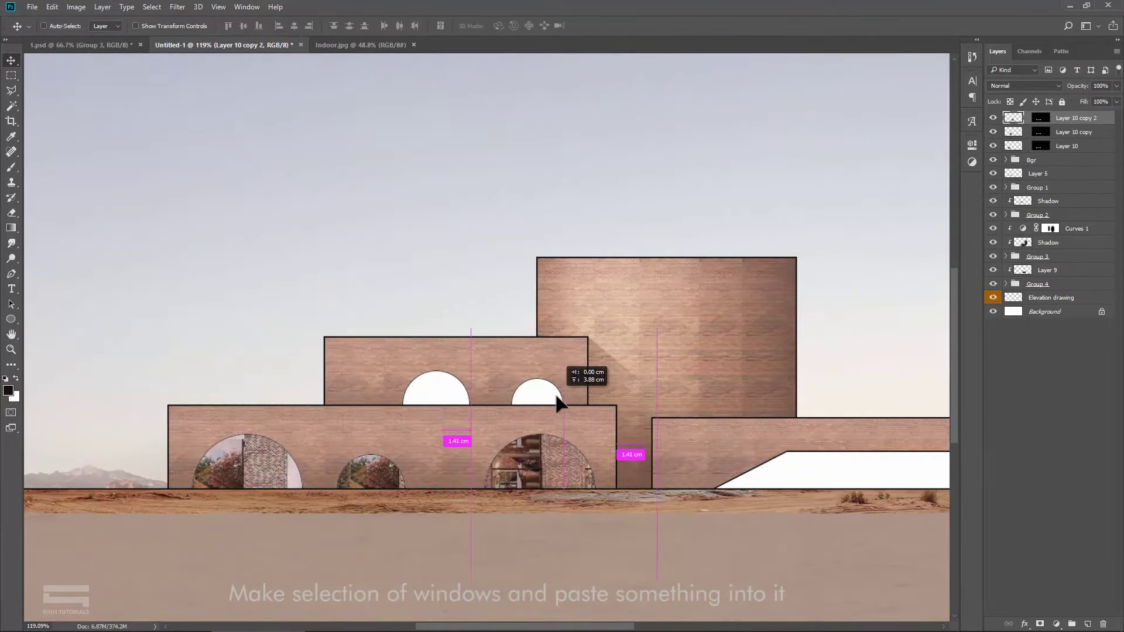
scroll(515, 429, down, 1)
Step: Group the three interior layers as Group 5 at 50% opacity
shift+click(1078, 145)
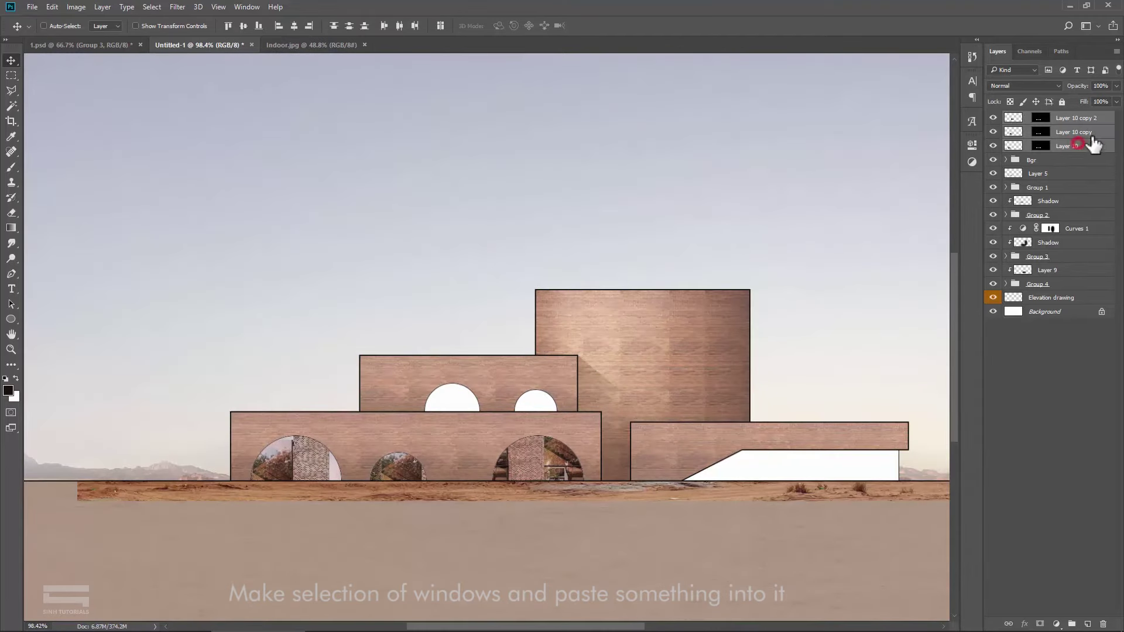
right_click(1084, 134)
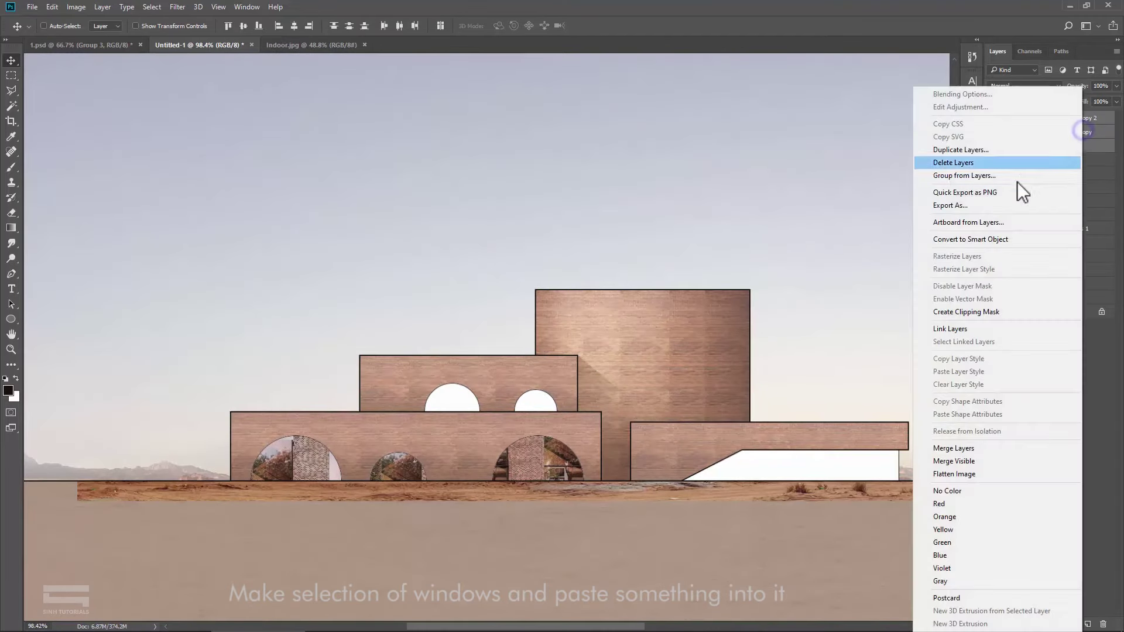
click(978, 177)
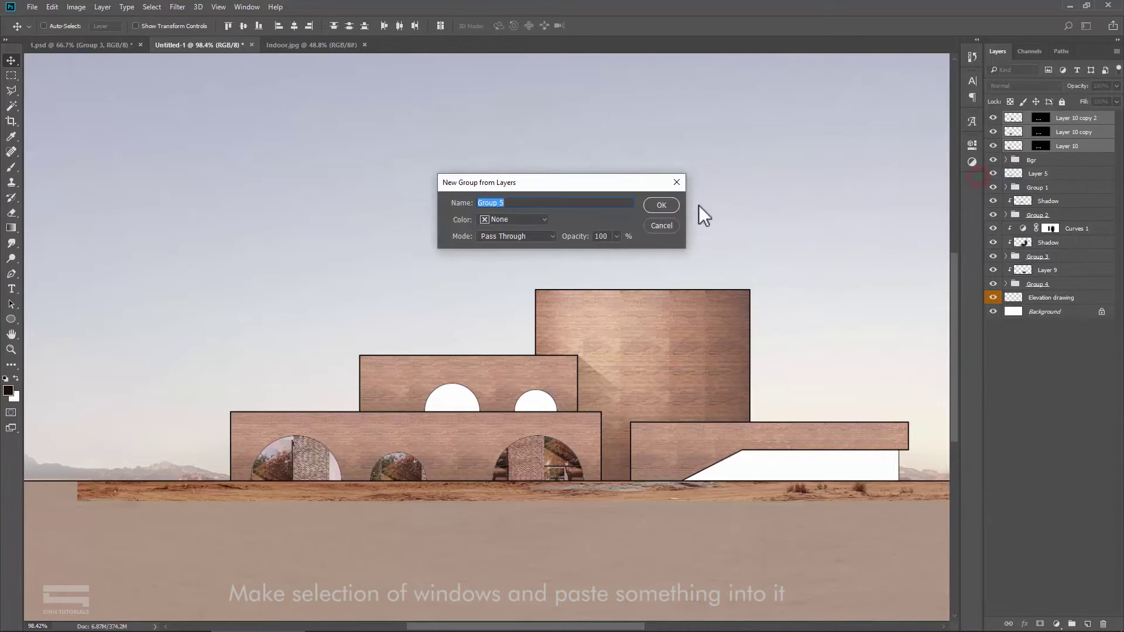
click(665, 204)
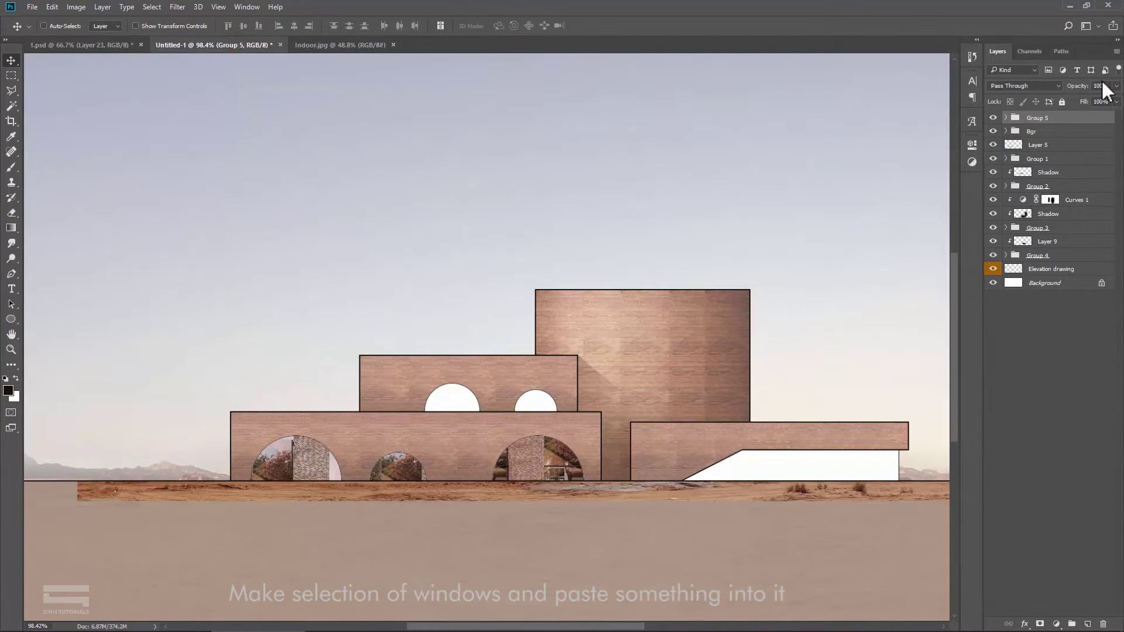
text(50)
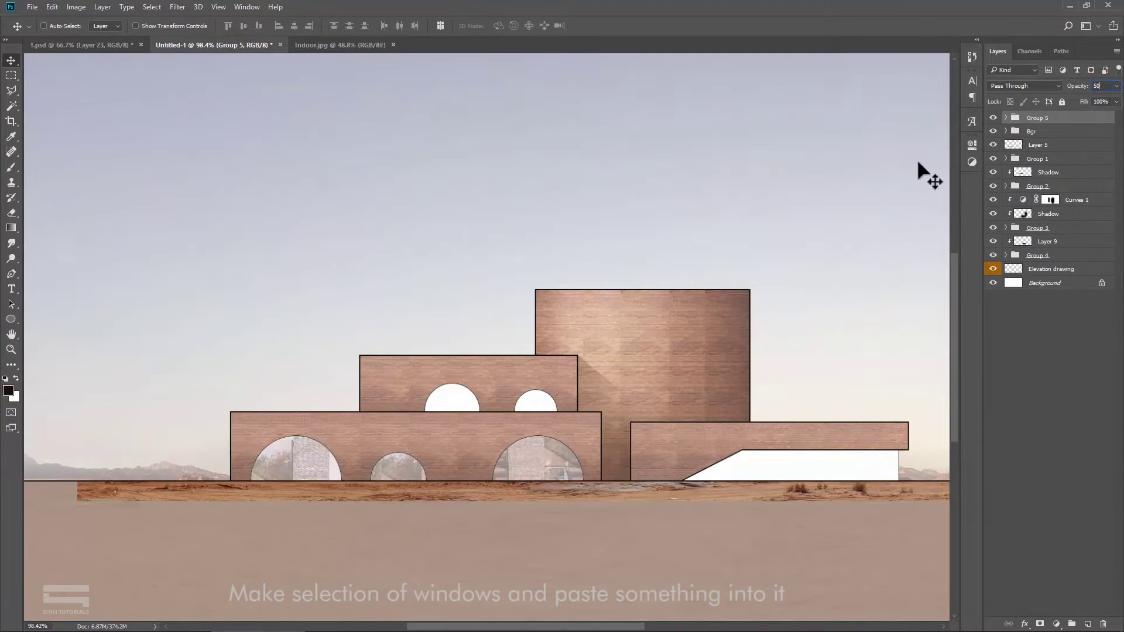
click(662, 229)
drag(533, 455, 532, 408)
Step: Hide Group 5 and Magic Wand-select the ramp plus all five arched windows
click(993, 118)
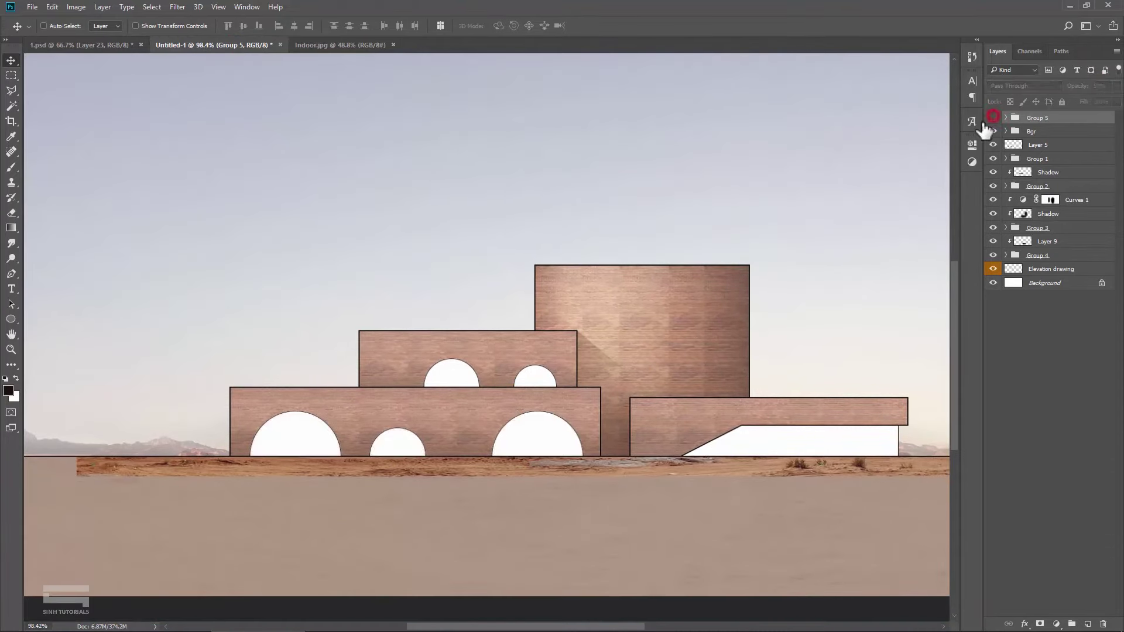
click(13, 106)
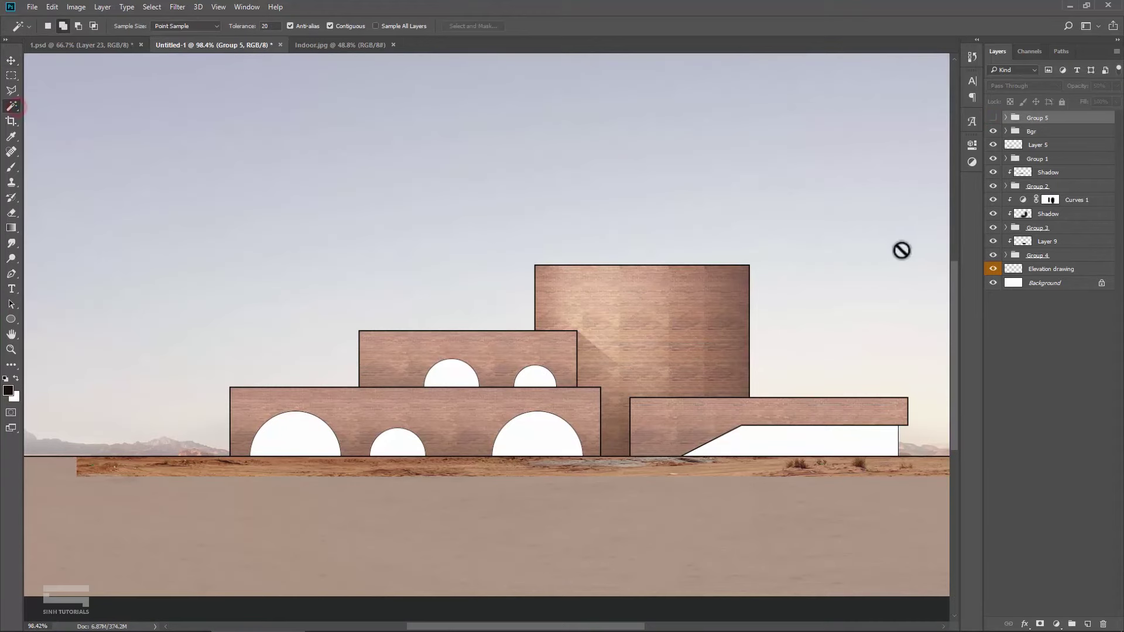
click(1032, 271)
click(792, 442)
click(526, 440)
click(535, 374)
click(456, 374)
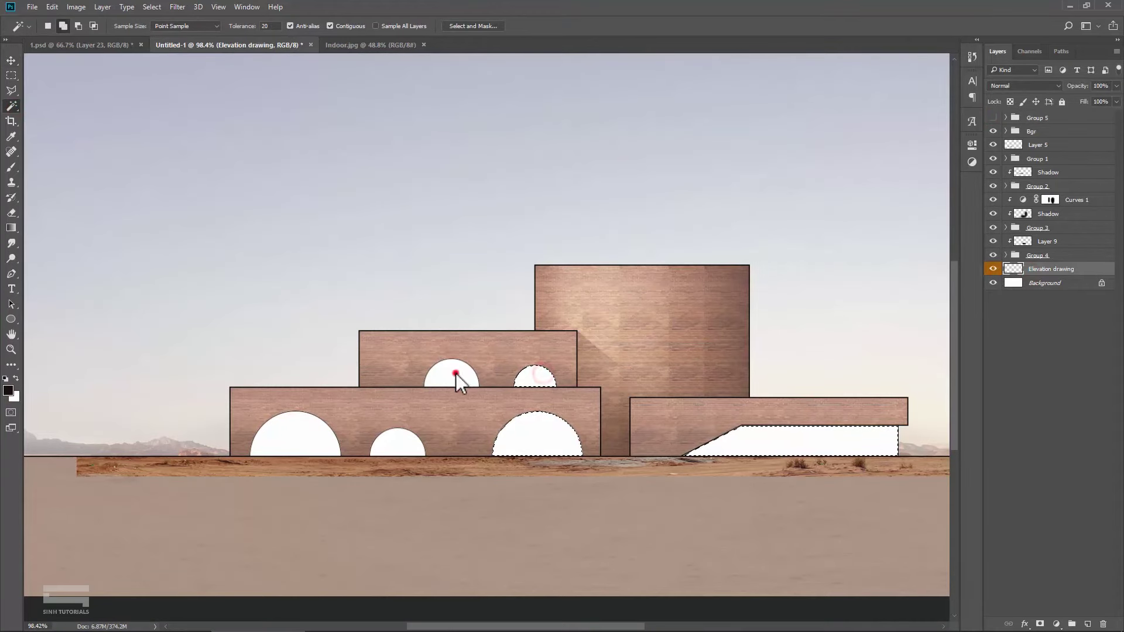
click(407, 446)
click(295, 429)
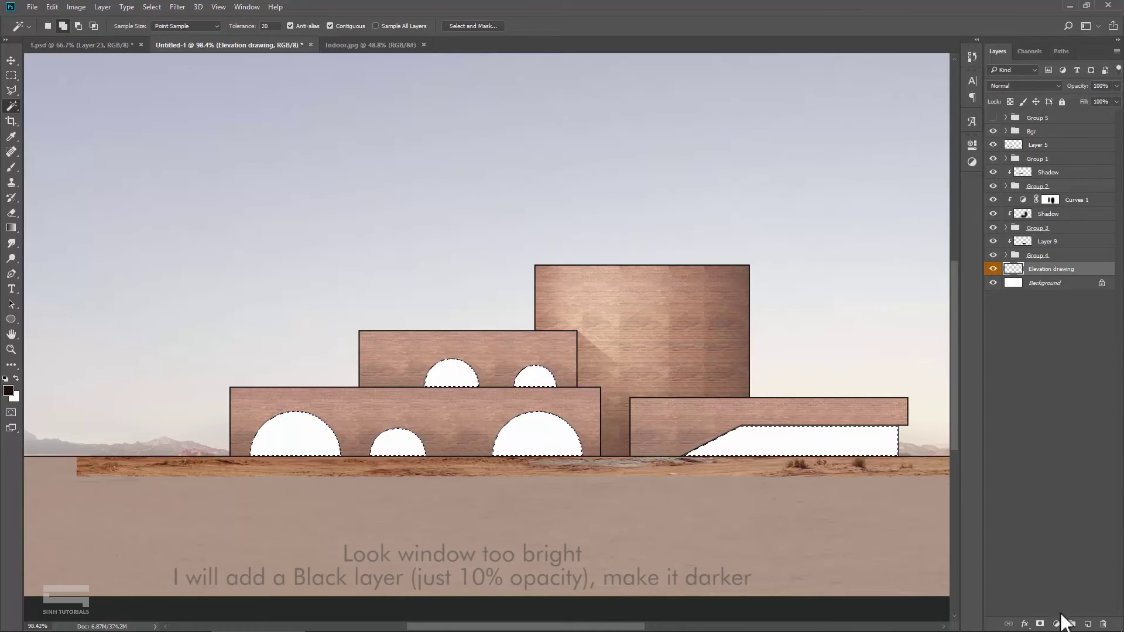
Step: Fill the selected windows with a dark brown solid colour layer at 15% opacity
click(1057, 624)
click(1046, 370)
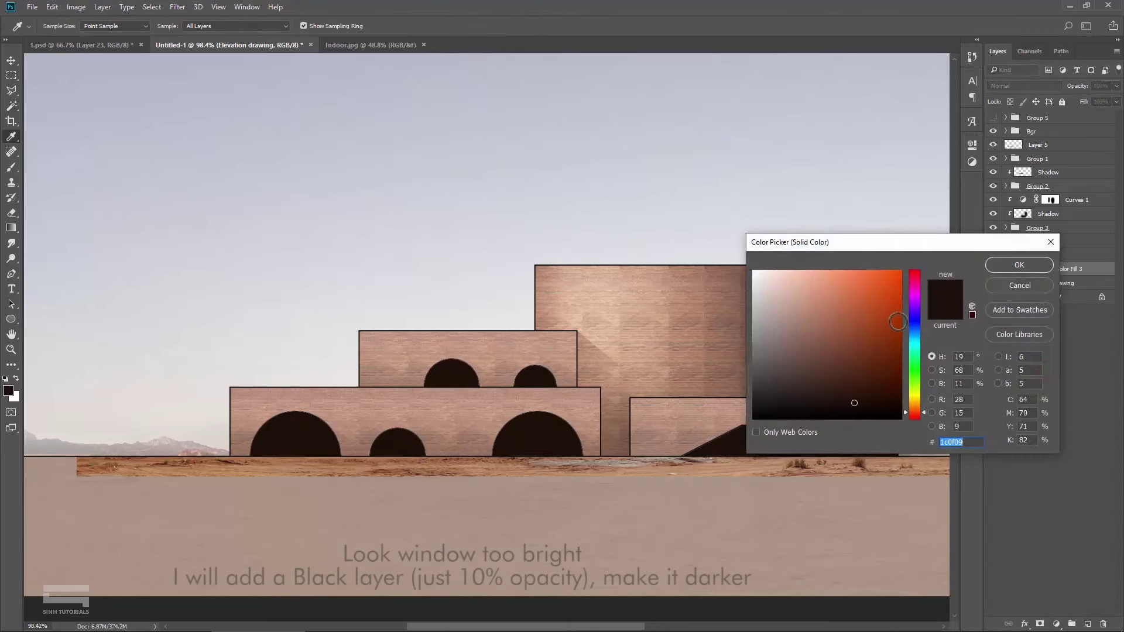
click(1018, 265)
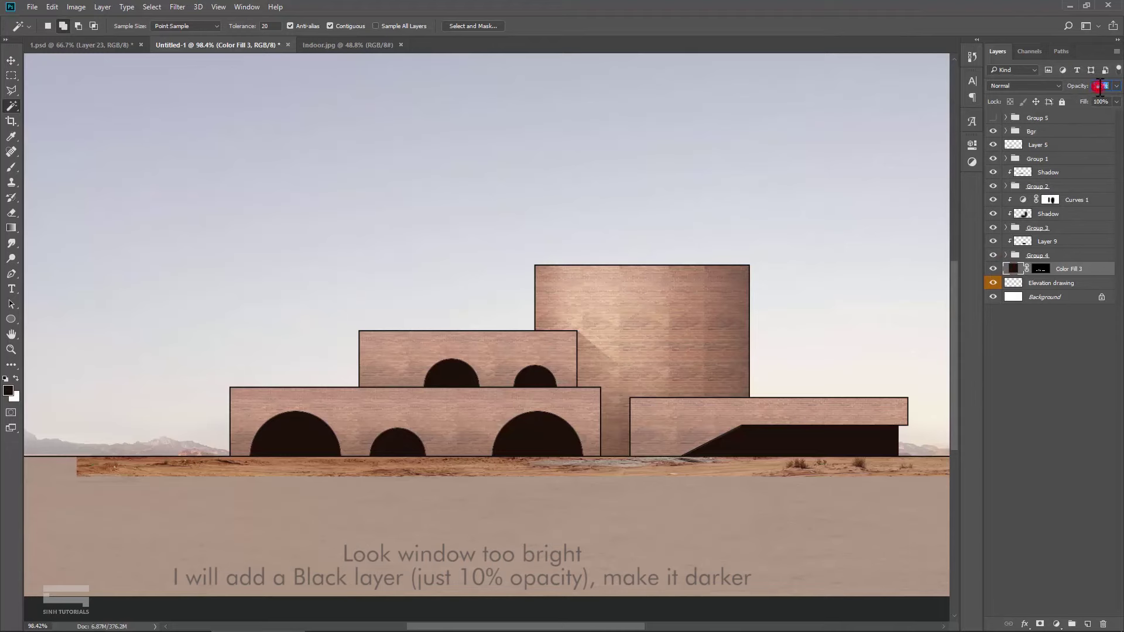
text(10)
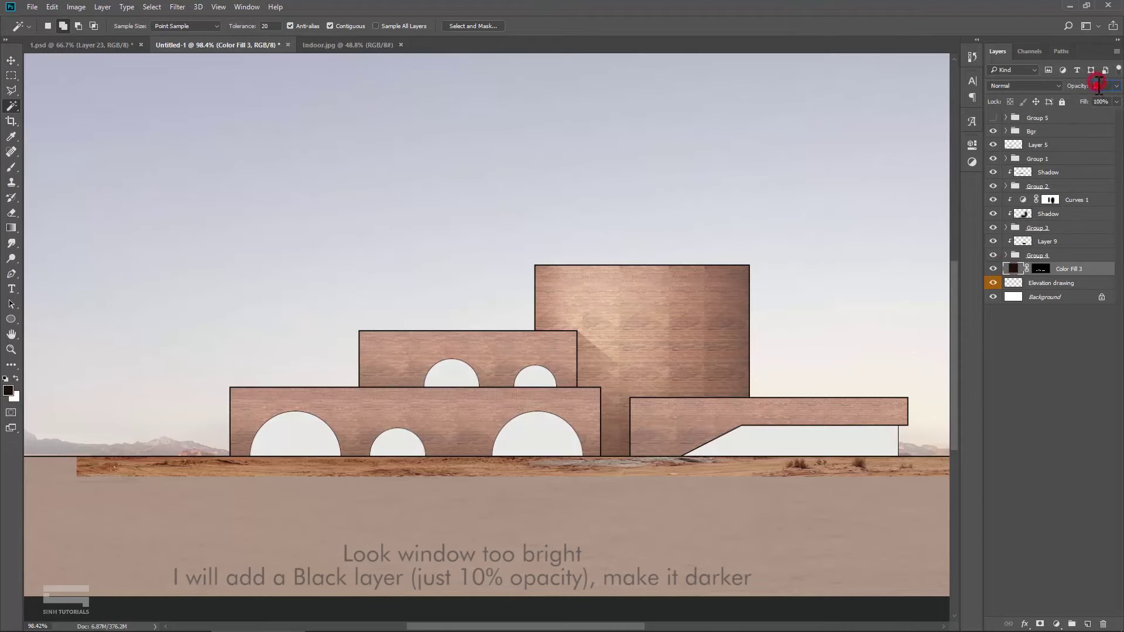
text(15)
key(Return)
Step: Move the Darker inside layer just below Group 5 and give it a blue colour label
key(v)
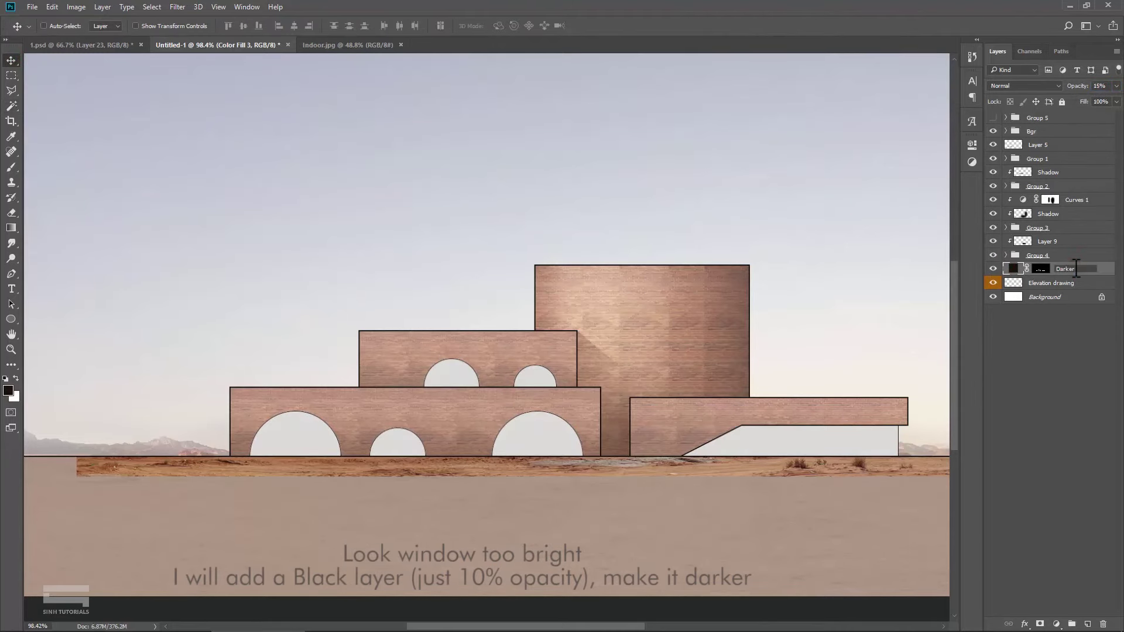
drag(1076, 268, 1063, 152)
click(994, 159)
click(993, 159)
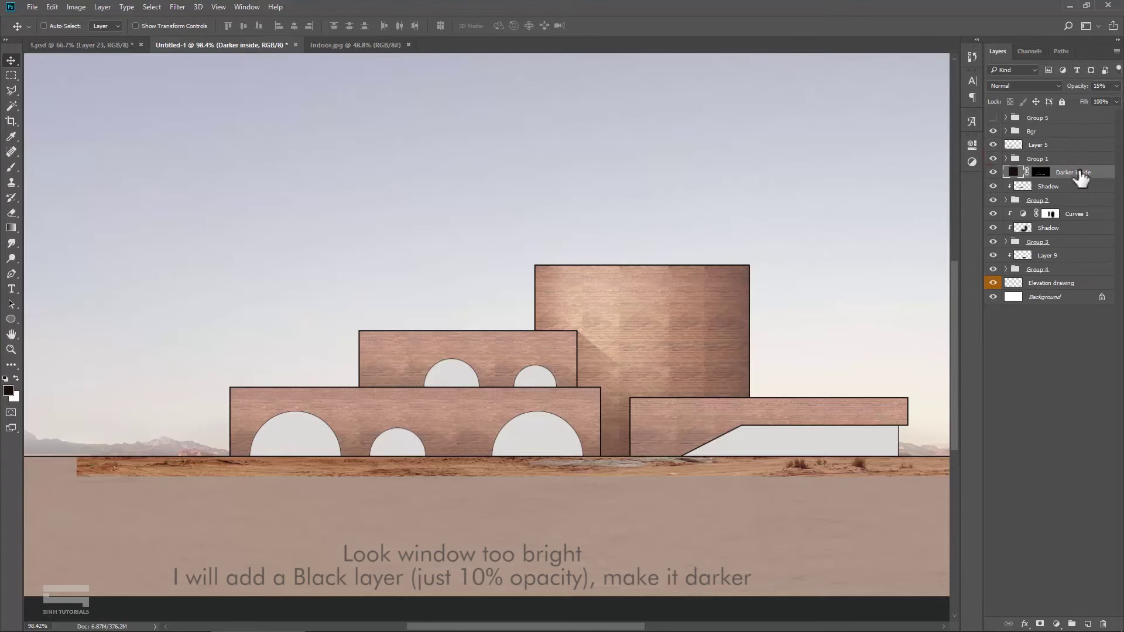
right_click(992, 159)
click(996, 252)
click(993, 158)
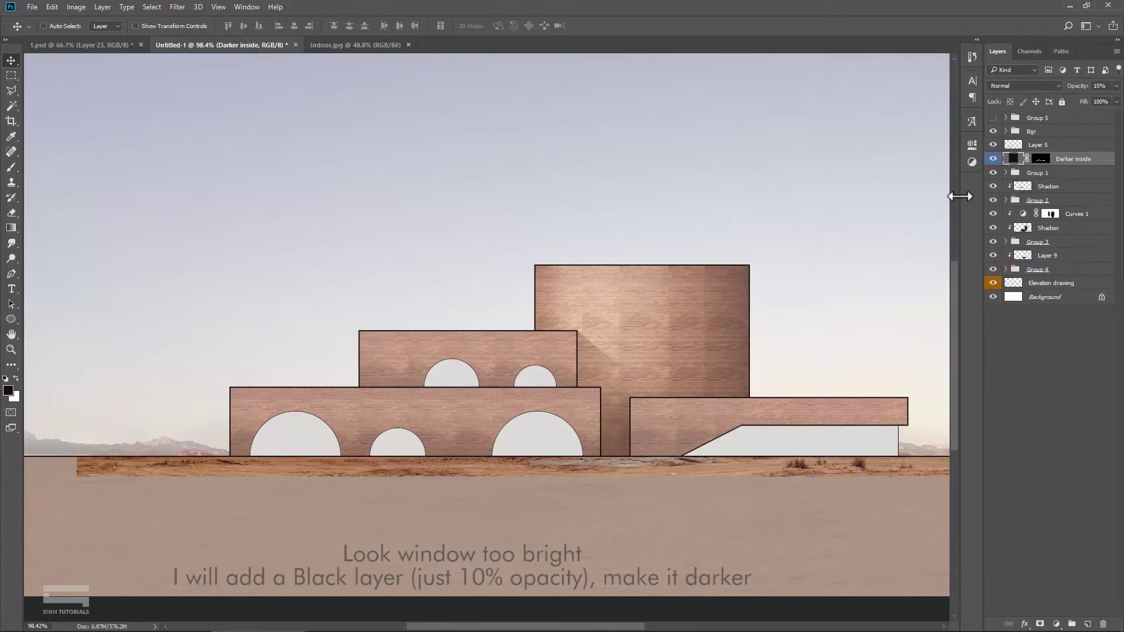
drag(1077, 167, 1080, 124)
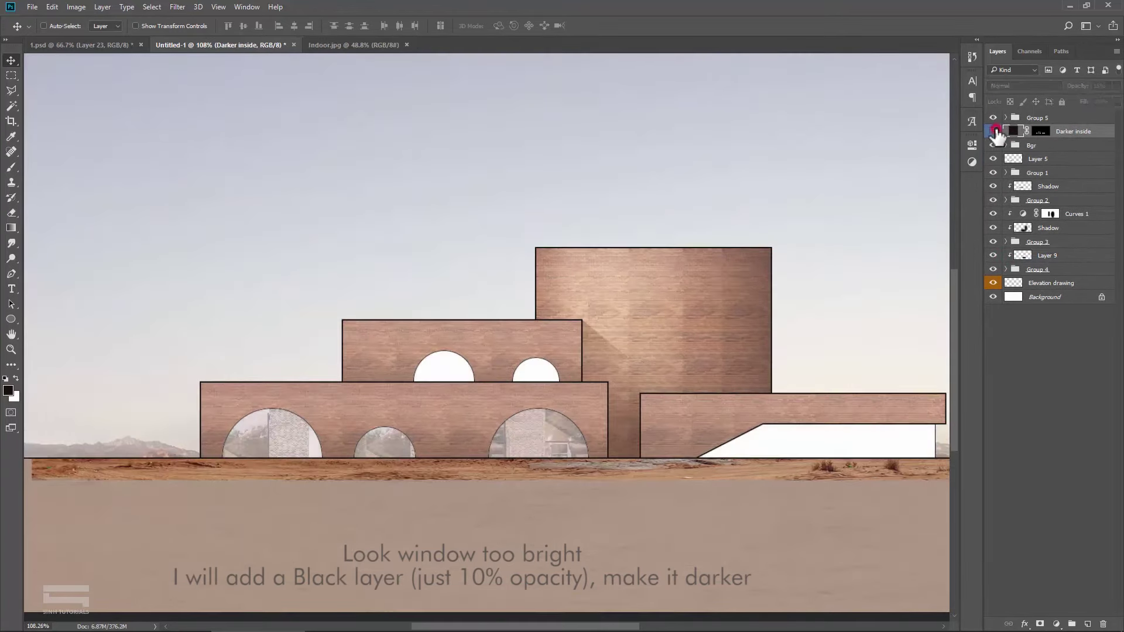
drag(551, 417, 548, 396)
Step: Paste the interior photo into the two upper arches and the lower-right trapezoid window
key(w)
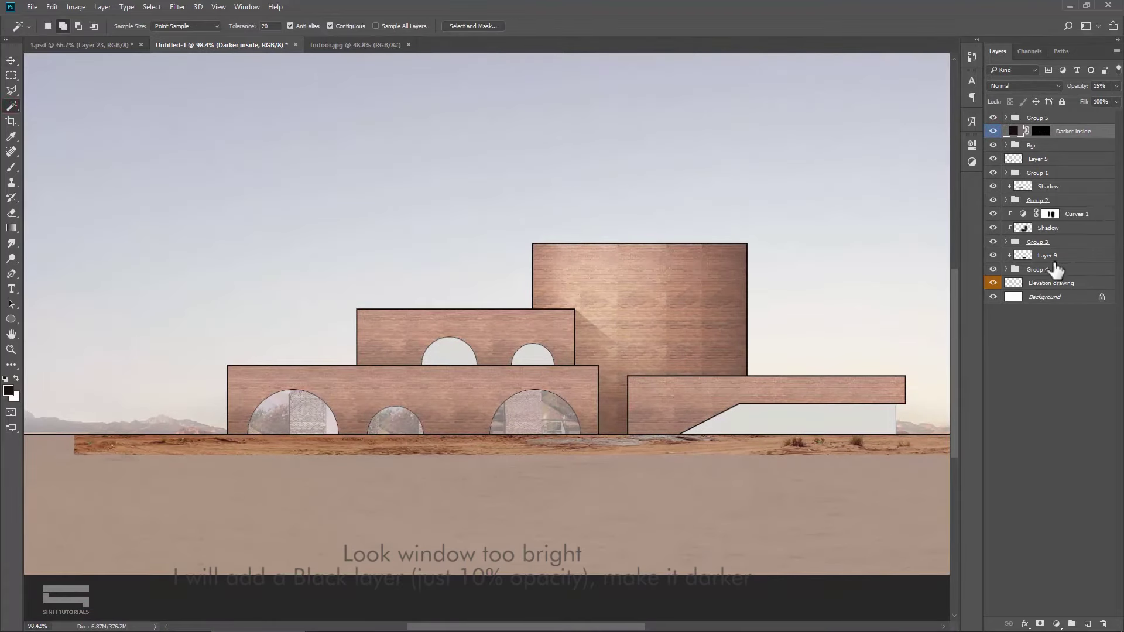
click(1051, 283)
click(533, 354)
shift+click(449, 351)
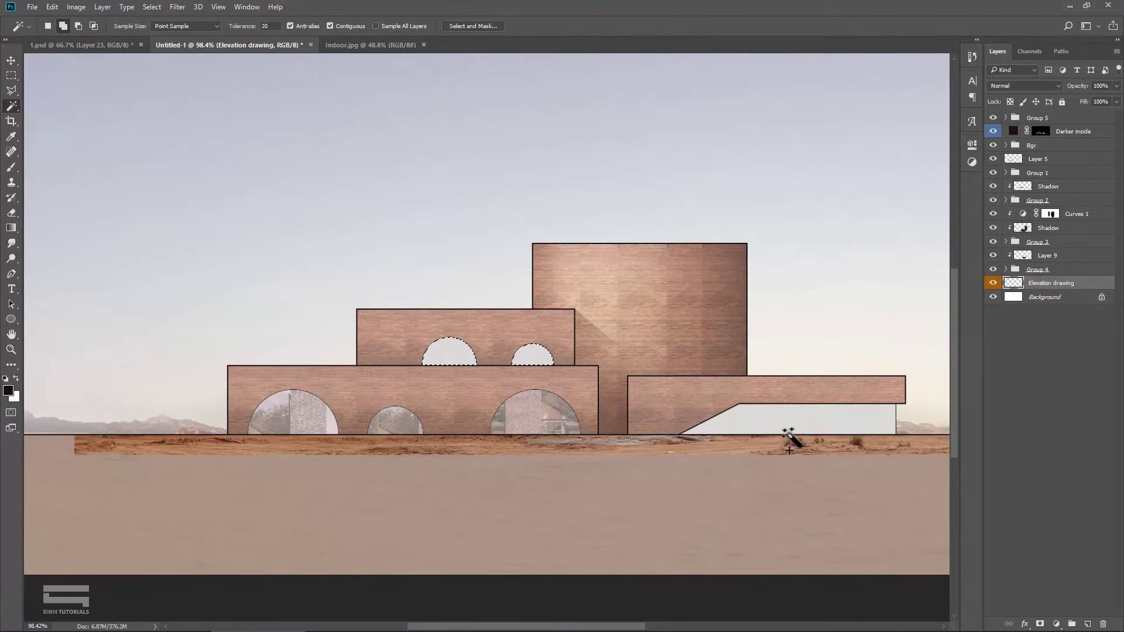
shift+click(782, 418)
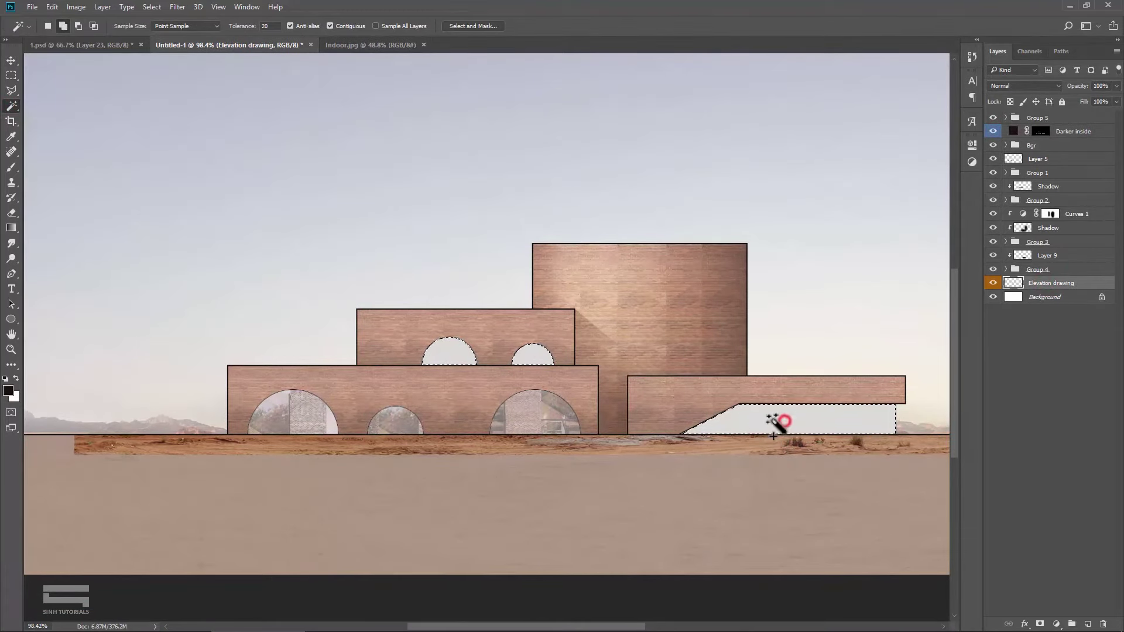
click(1063, 117)
click(52, 7)
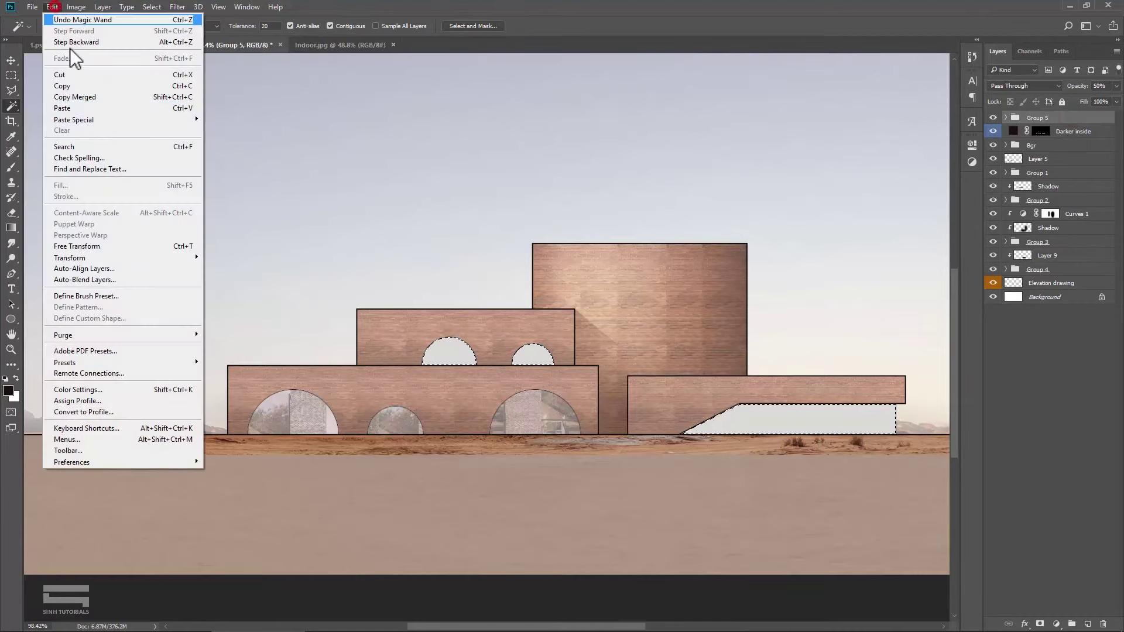
click(261, 141)
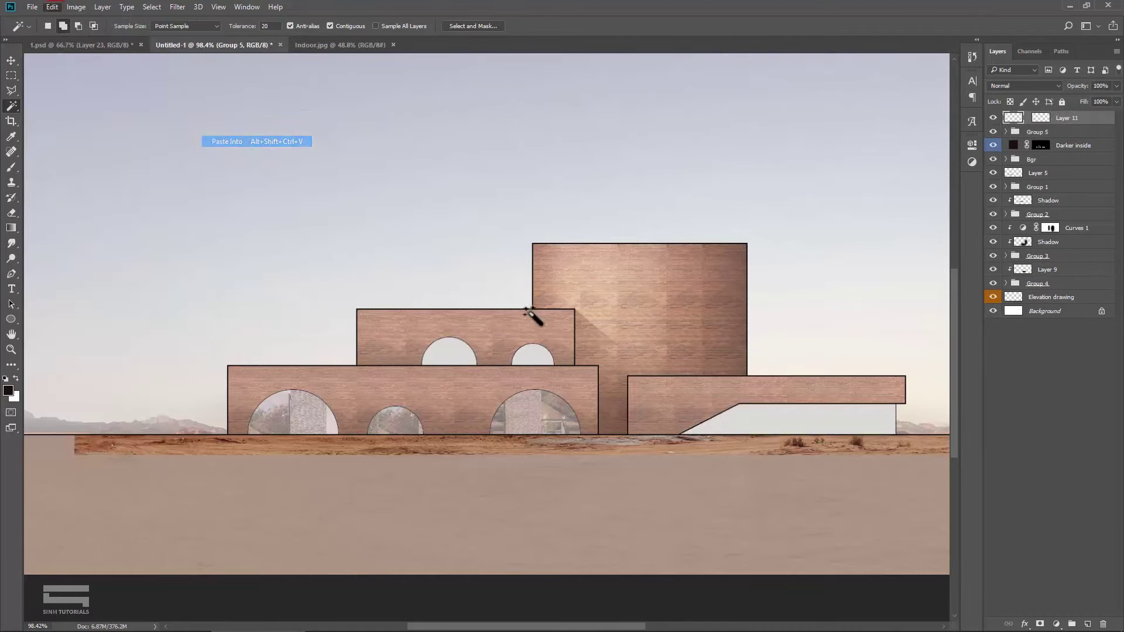
Step: Scale the pasted interior to about half size and group the three interior layers
key(ctrl+t)
mouse_move(766, 281)
mouse_down()
mouse_move(528, 335)
mouse_move(590, 366)
mouse_move(814, 401)
mouse_move(772, 399)
mouse_up()
key(Return)
shift+click(1076, 146)
key(ctrl+g)
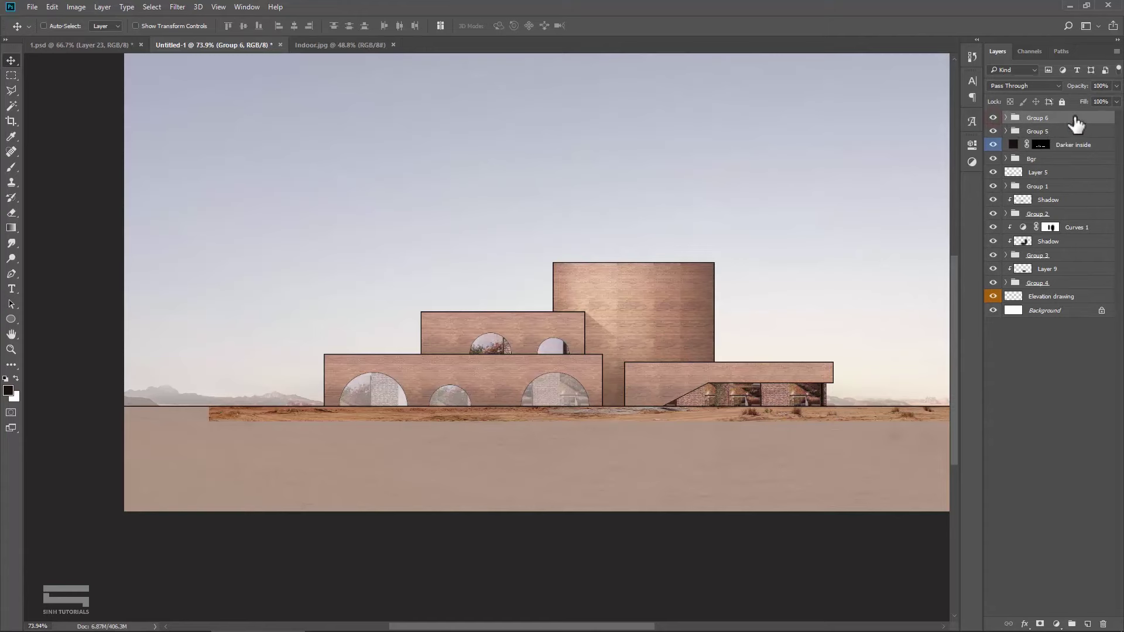
Step: Set the new interior group, Group 6, to 50% opacity
click(1101, 85)
text(50)
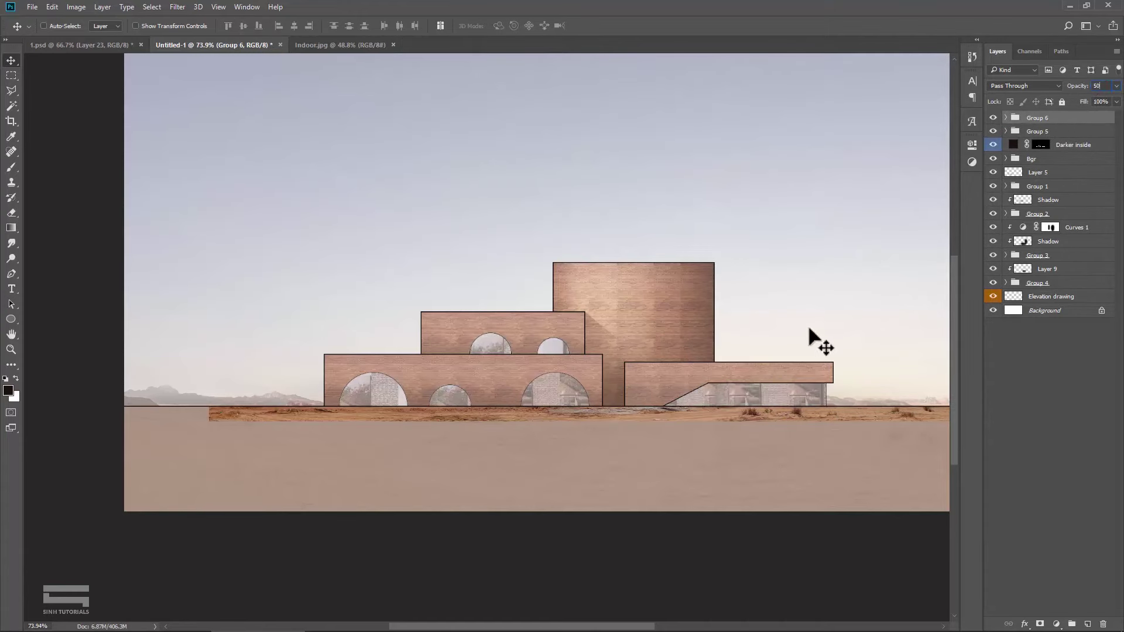
scroll(732, 398, up, 1)
click(993, 145)
scroll(661, 331, up, 1)
drag(662, 359, 663, 359)
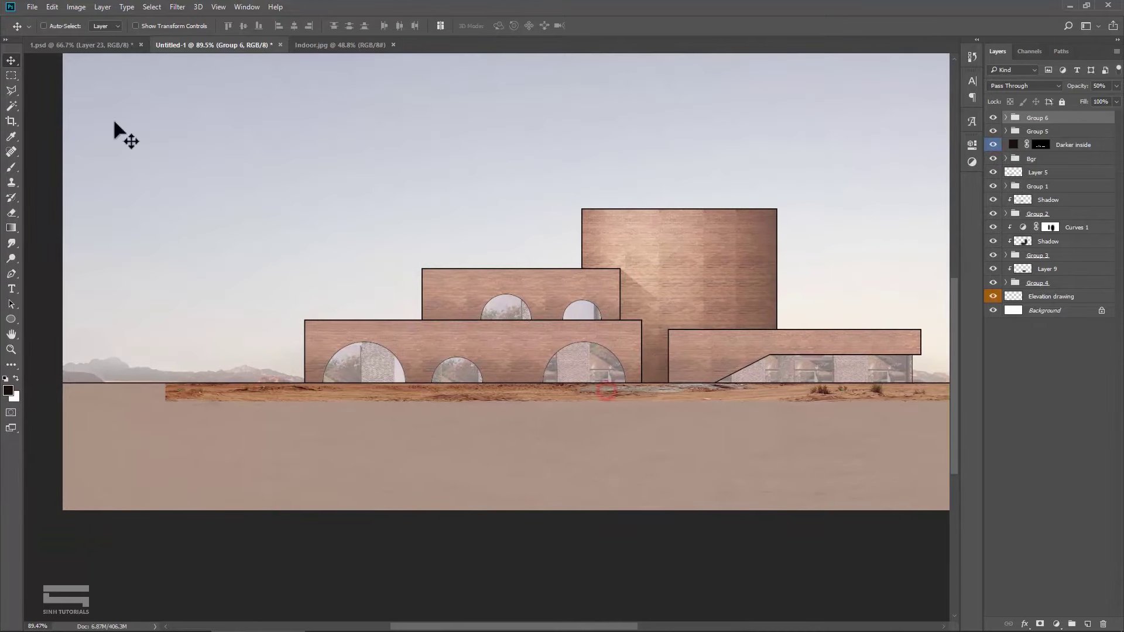
click(12, 106)
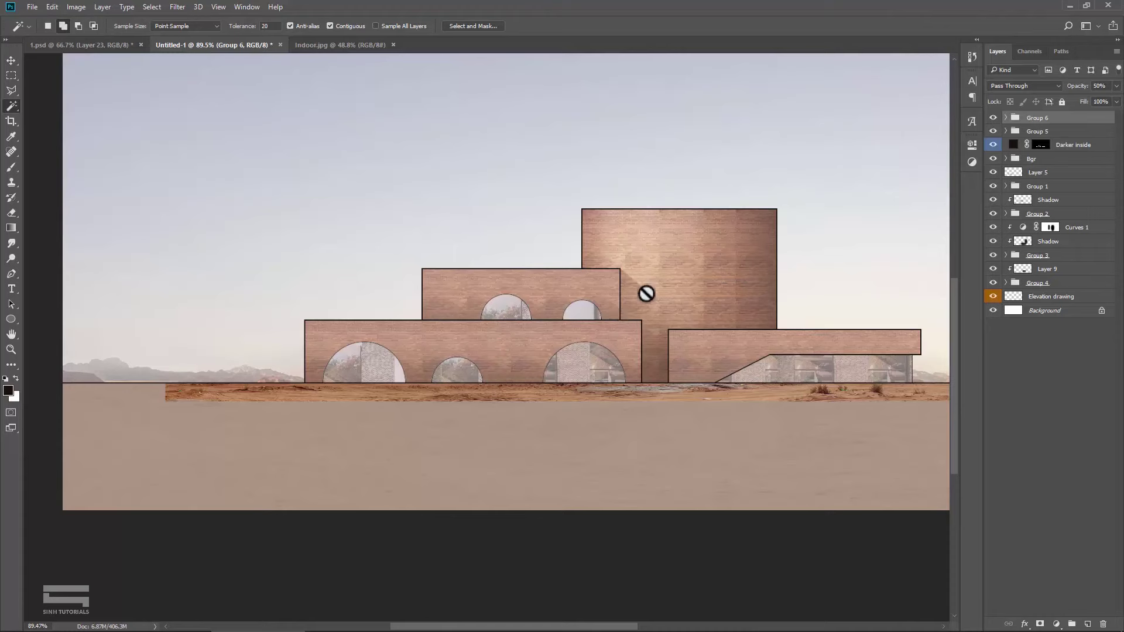
click(1042, 298)
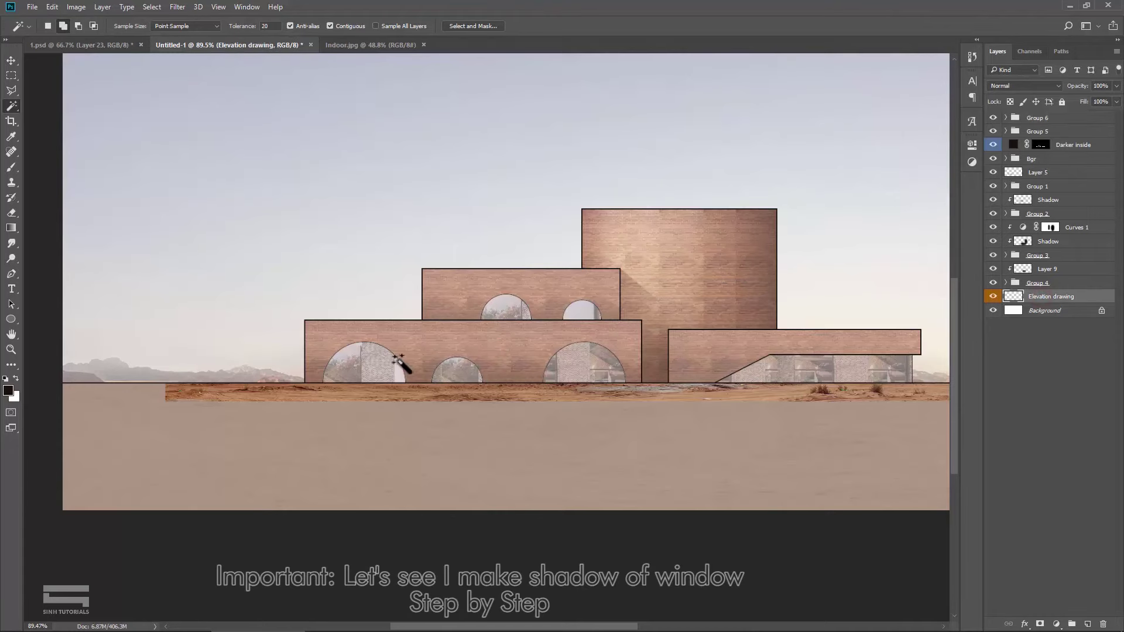
Step: Fill the selected lower arches with a dark brown solid colour layer named Shadow above Group 6
scroll(385, 368, up, 3)
click(472, 363)
click(646, 373)
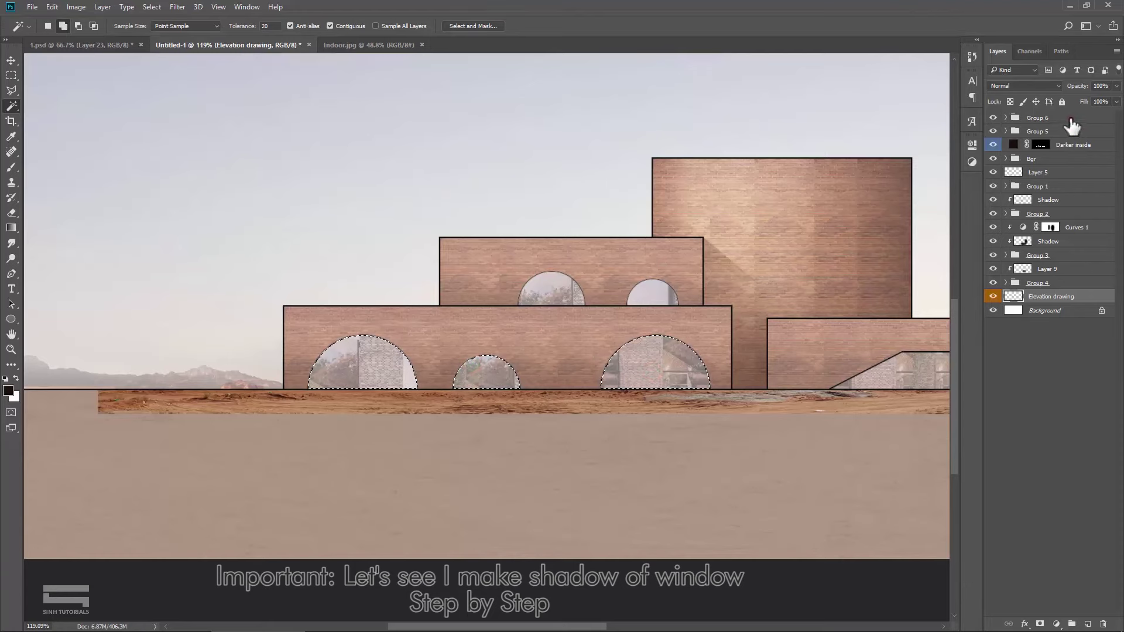
click(1070, 119)
click(1057, 624)
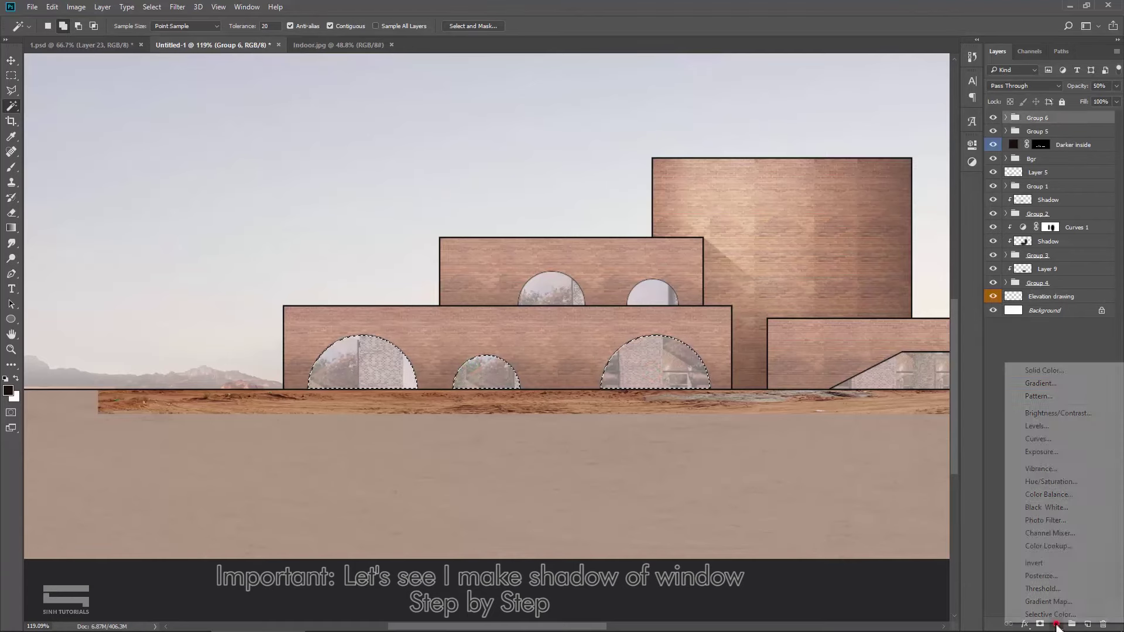
click(1052, 367)
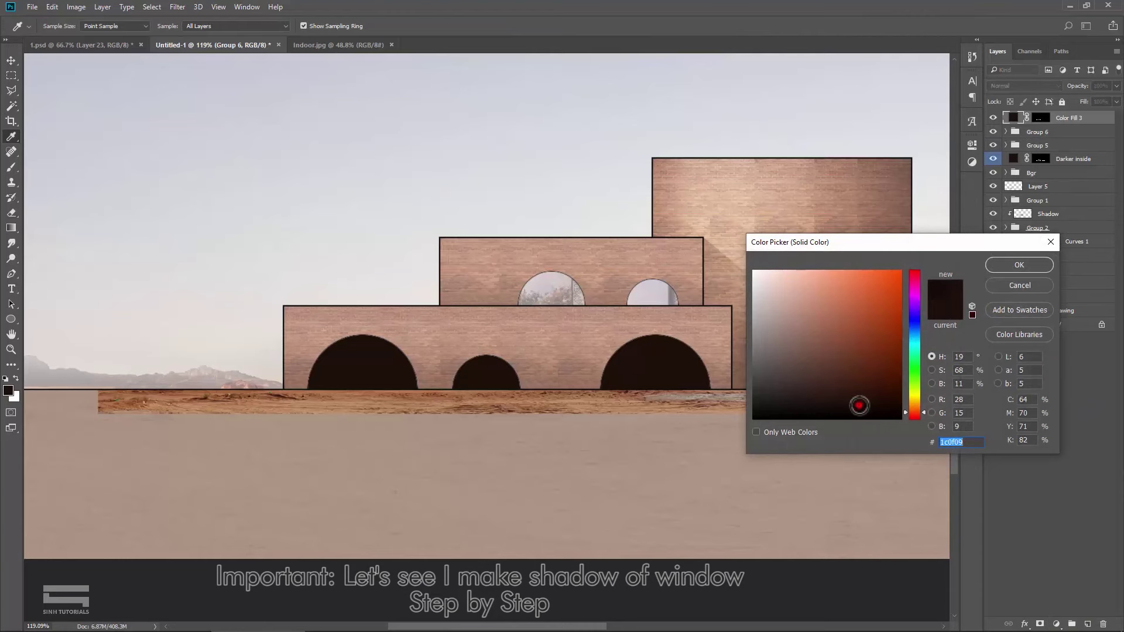
click(1000, 271)
click(1079, 117)
text(Shadow)
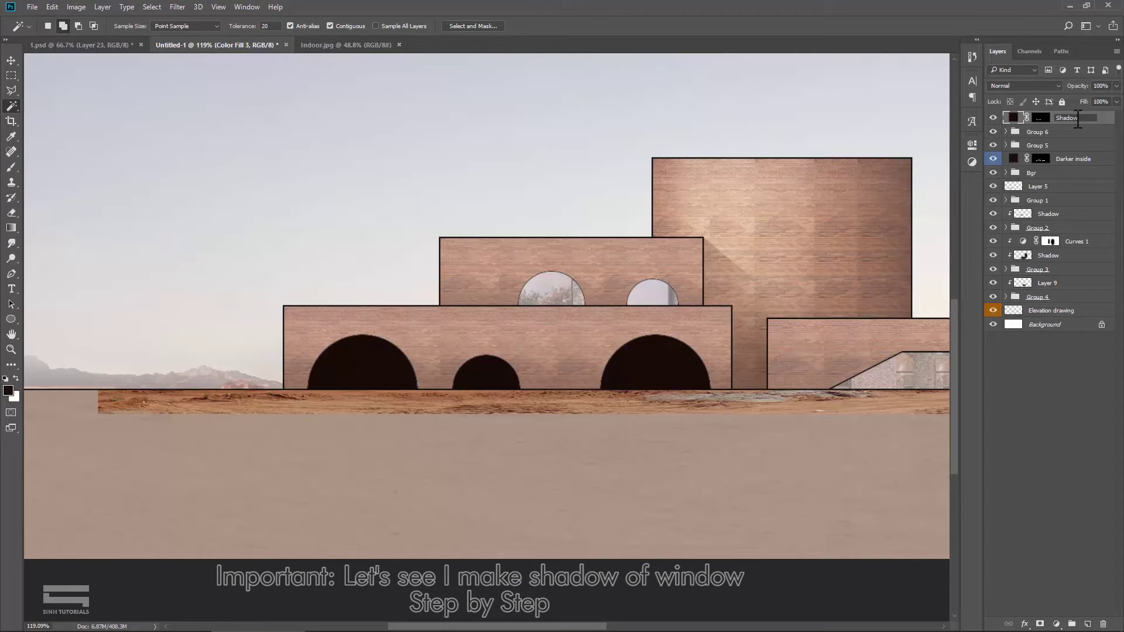
key(Return)
Step: Duplicate Shadow as Shadow copy and pick a pale pink fill colour for it
right_click(1075, 120)
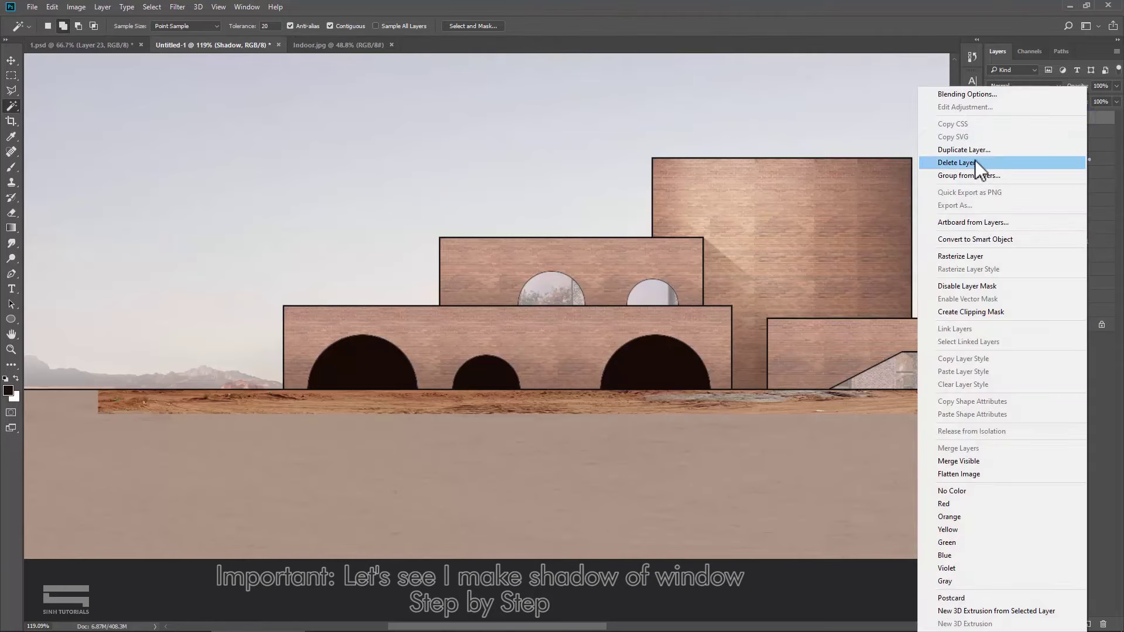
click(990, 151)
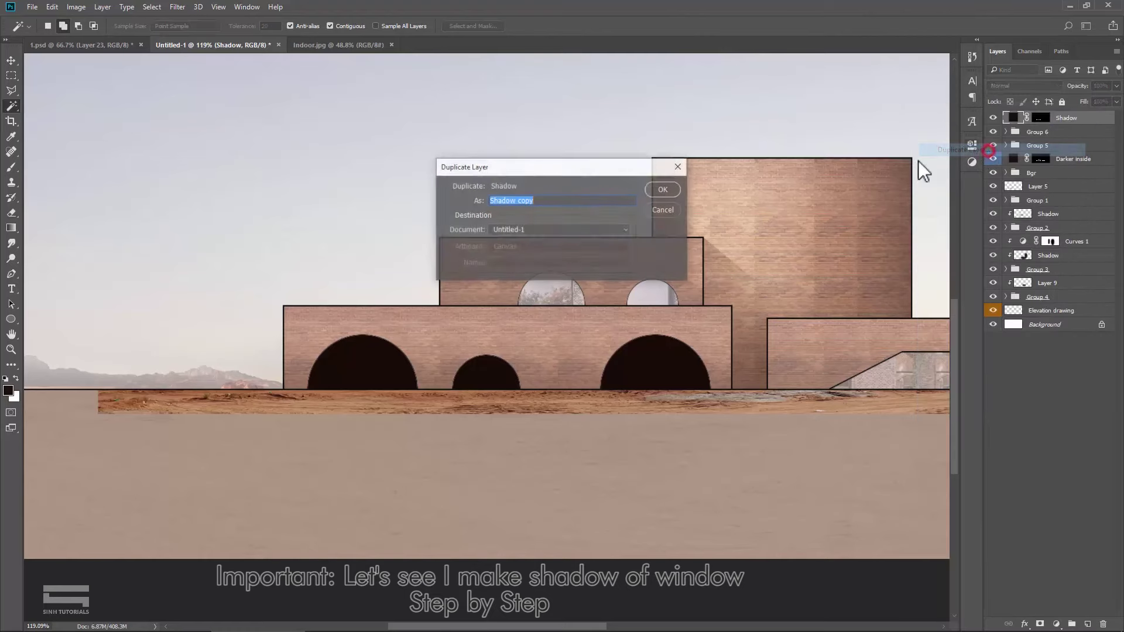
click(666, 191)
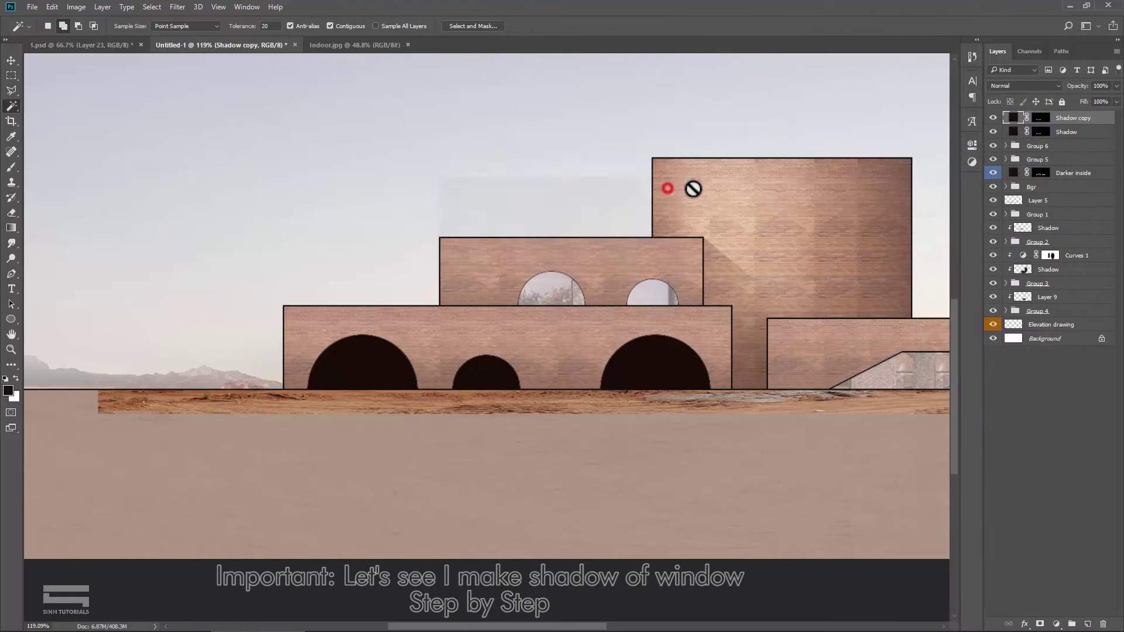
double_click(1015, 120)
mouse_move(821, 317)
mouse_down()
mouse_move(874, 288)
mouse_move(787, 261)
mouse_up()
Step: Apply pale pink to Shadow copy, shift it about 0.25 cm right, then hide it
click(1006, 264)
key(w)
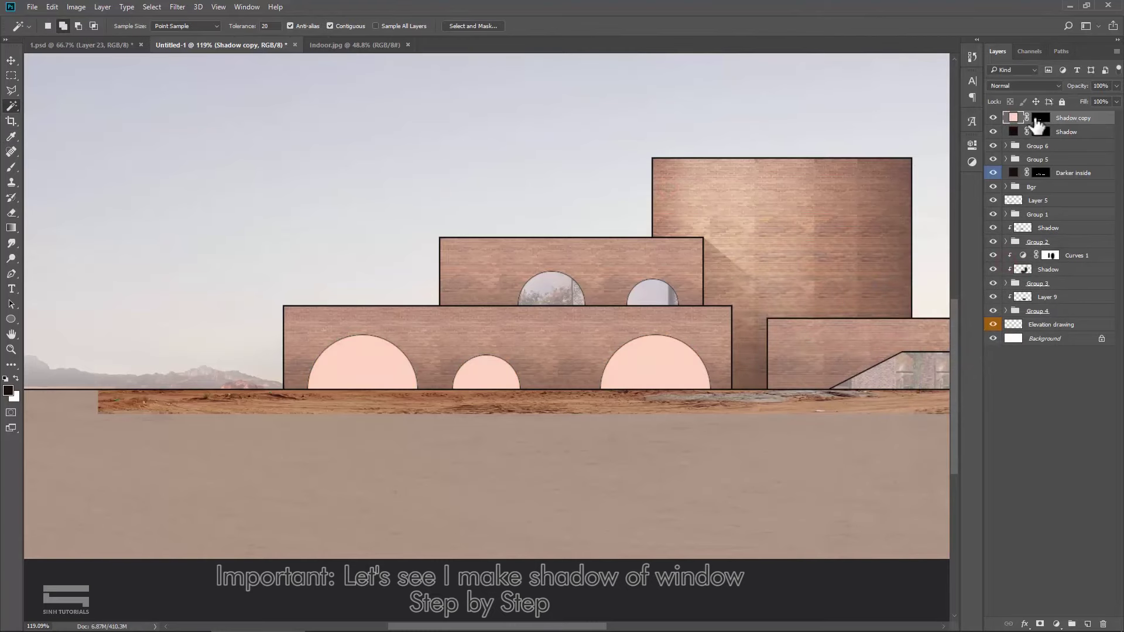
scroll(364, 345, up, 1)
click(11, 60)
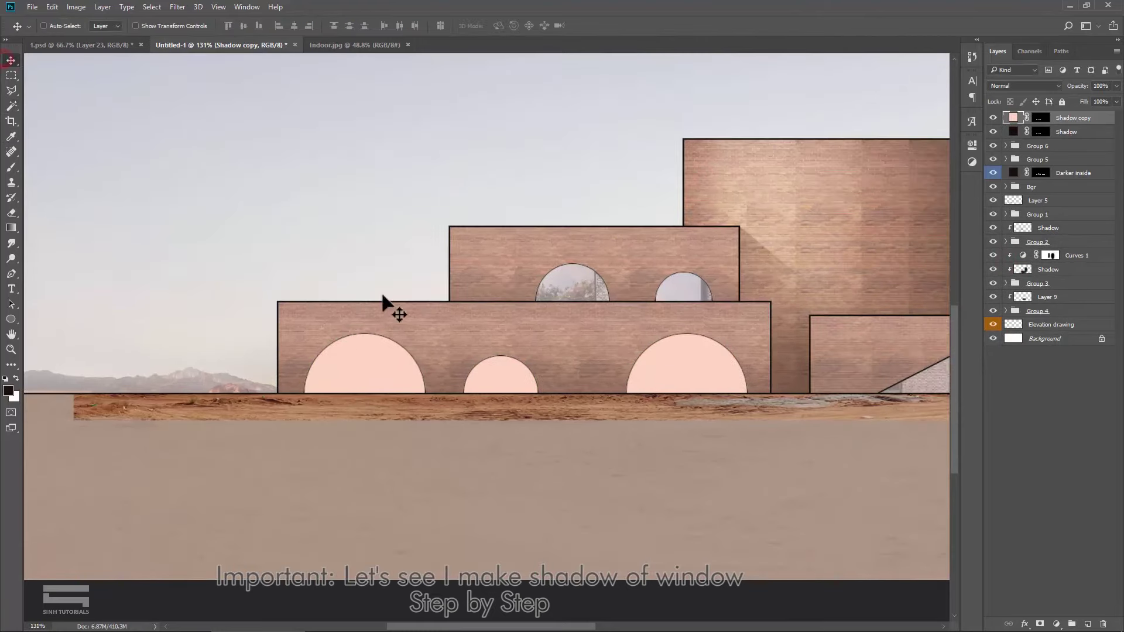
scroll(359, 345, up, 2)
drag(345, 371, 348, 369)
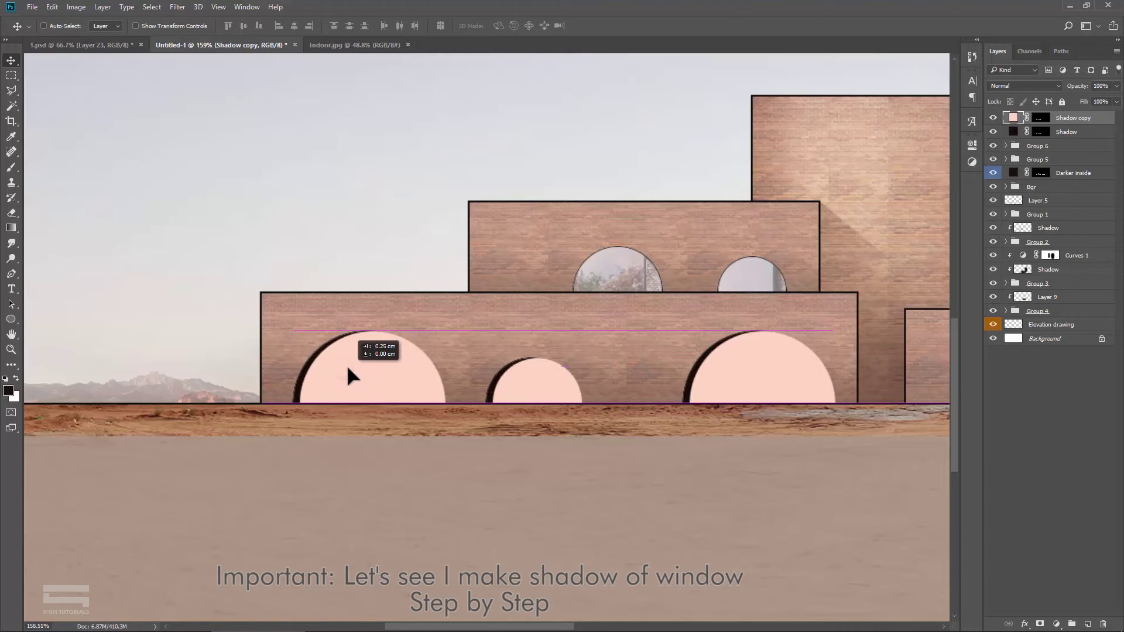
drag(349, 374, 348, 375)
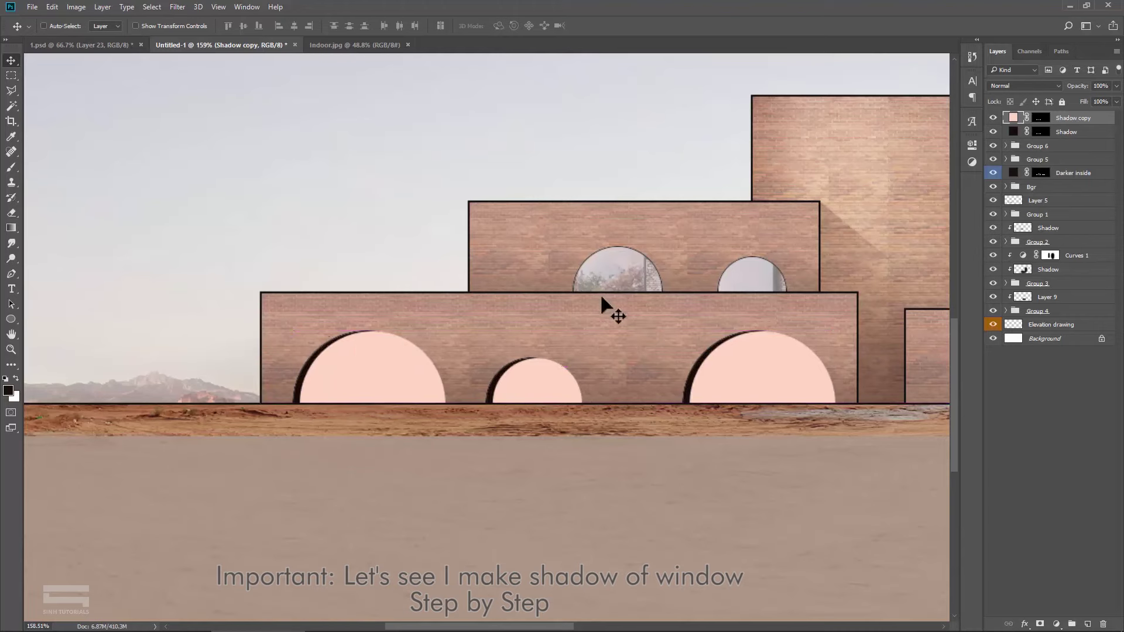
click(994, 118)
Step: Build a crescent selection by loading the Shadow mask and subtracting the Shadow copy mask
click(1041, 131)
right_click(1041, 132)
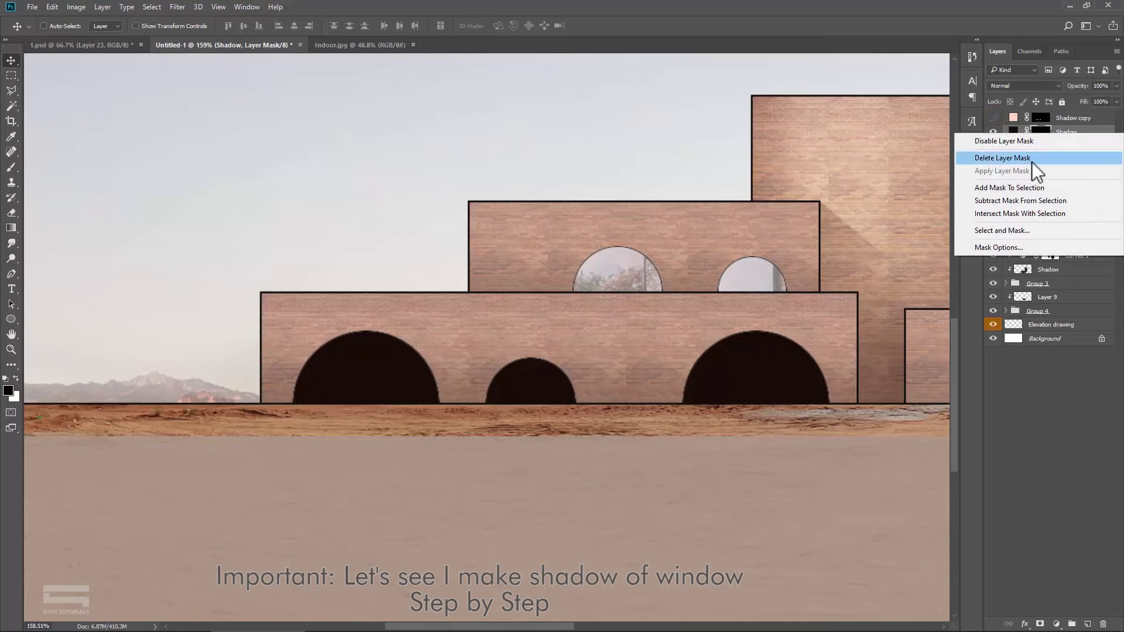
click(1027, 188)
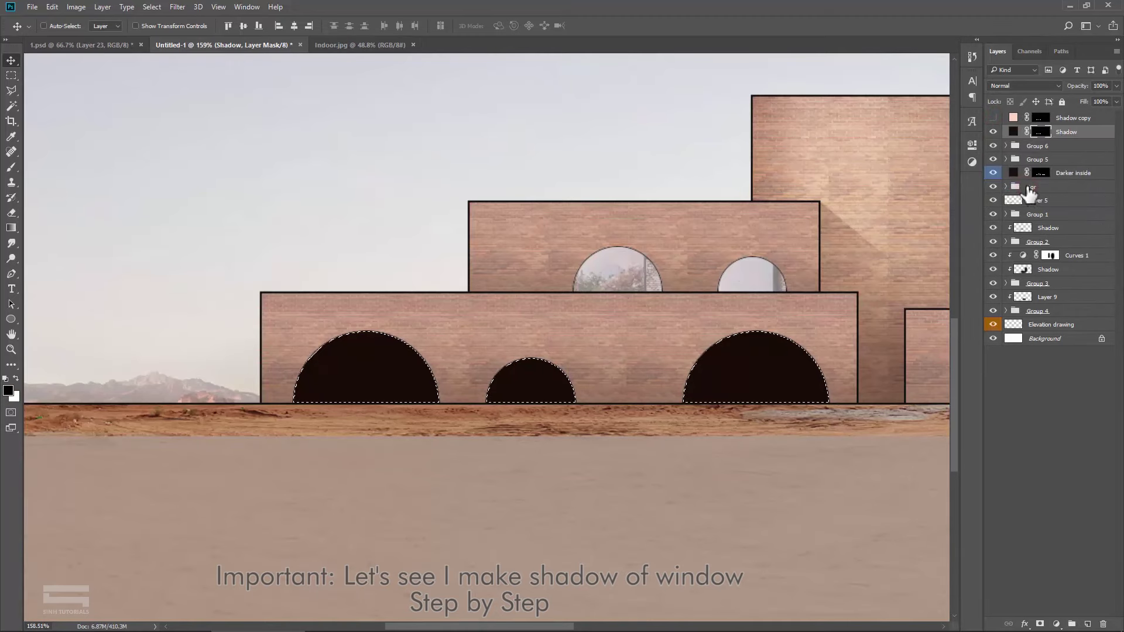
click(994, 118)
click(1046, 119)
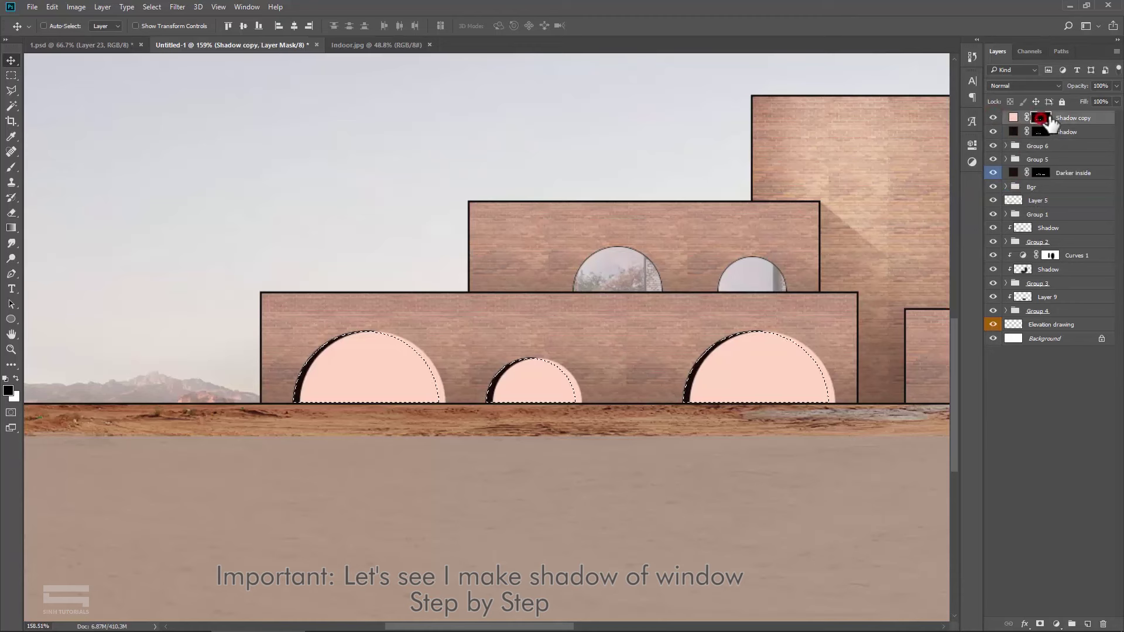
right_click(1041, 125)
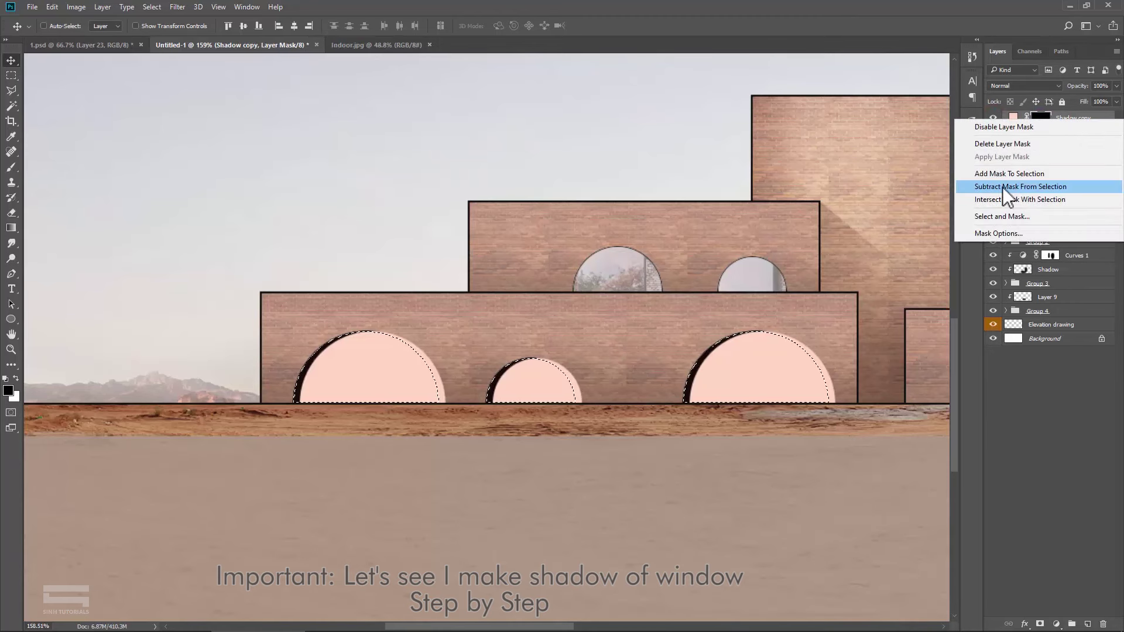
click(1069, 185)
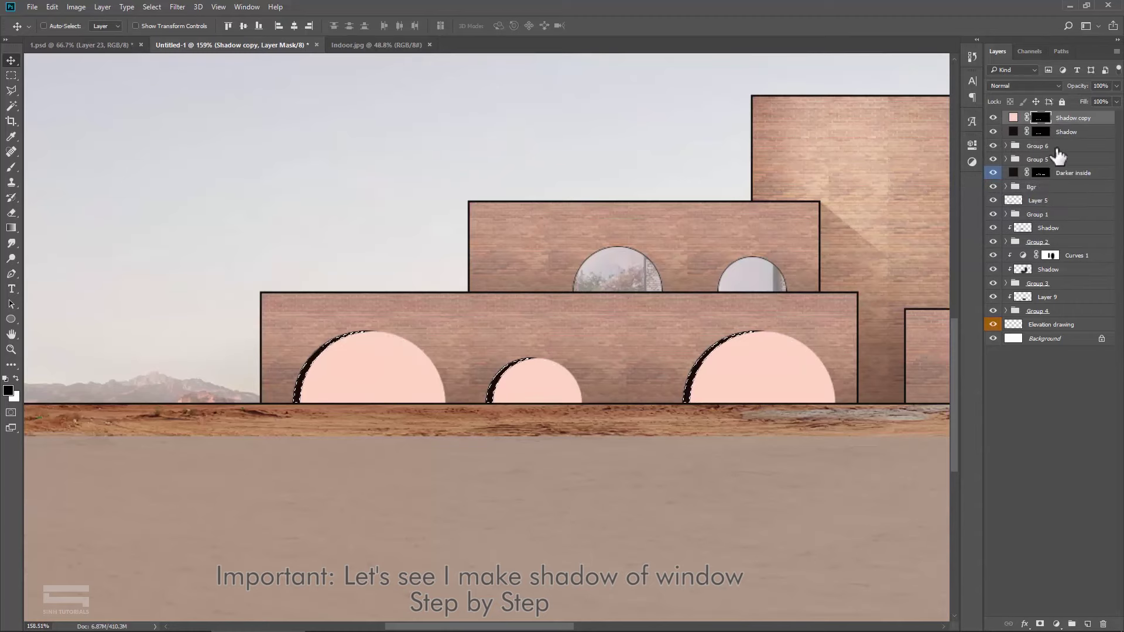
click(993, 119)
click(1042, 133)
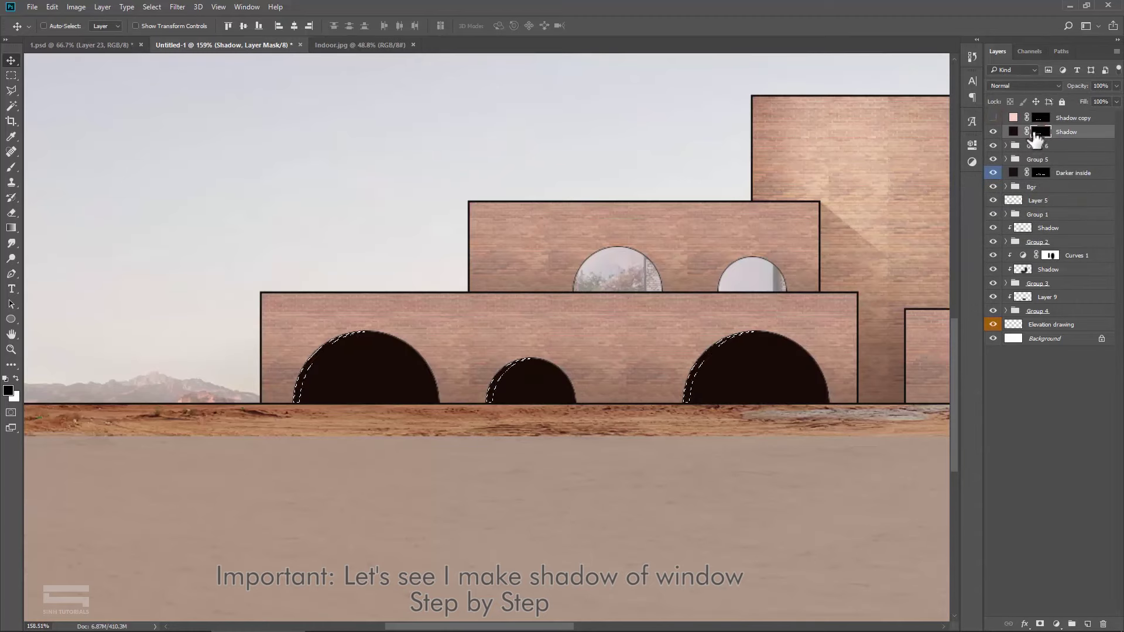
Step: Invert the crescent selection while the Shadow layer mask stays targeted
scroll(359, 385, up, 2)
scroll(375, 378, down, 1)
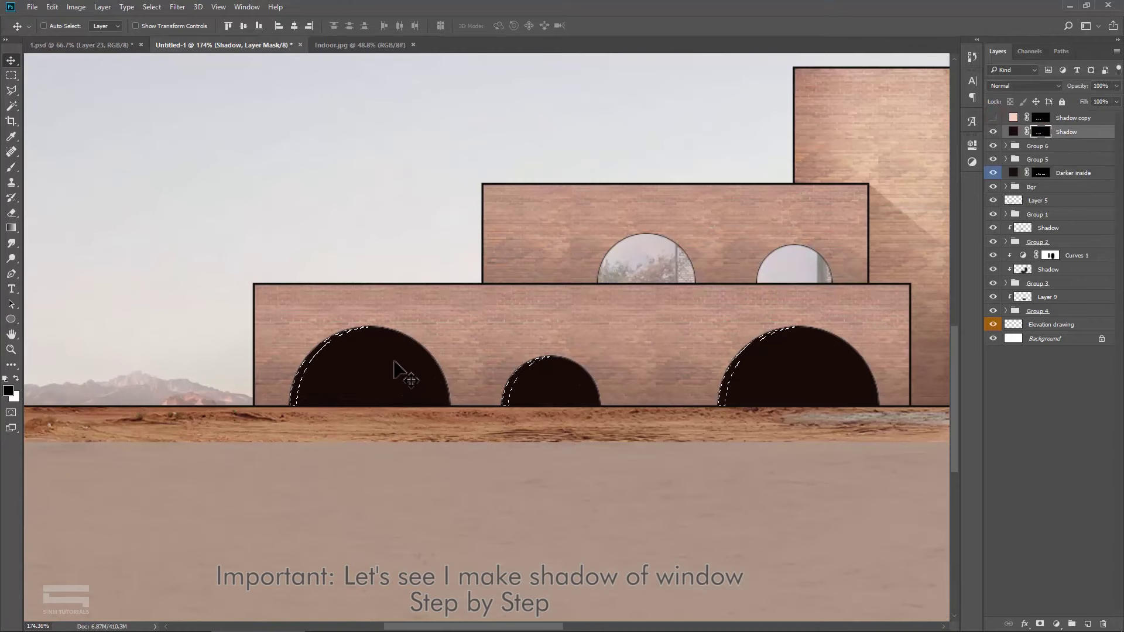
click(151, 7)
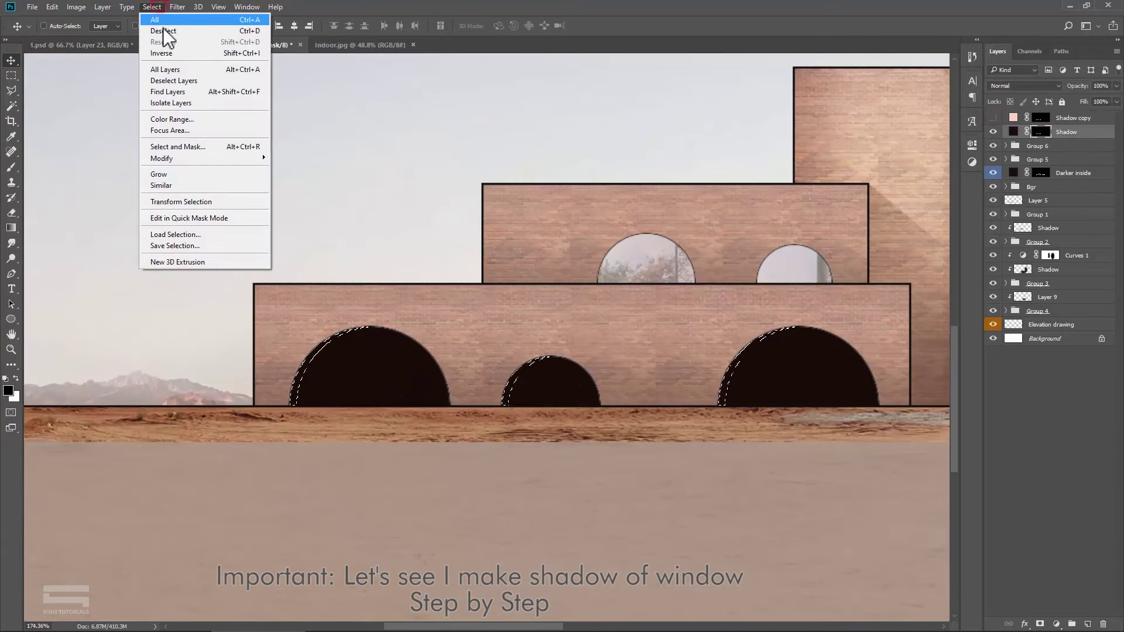
click(193, 53)
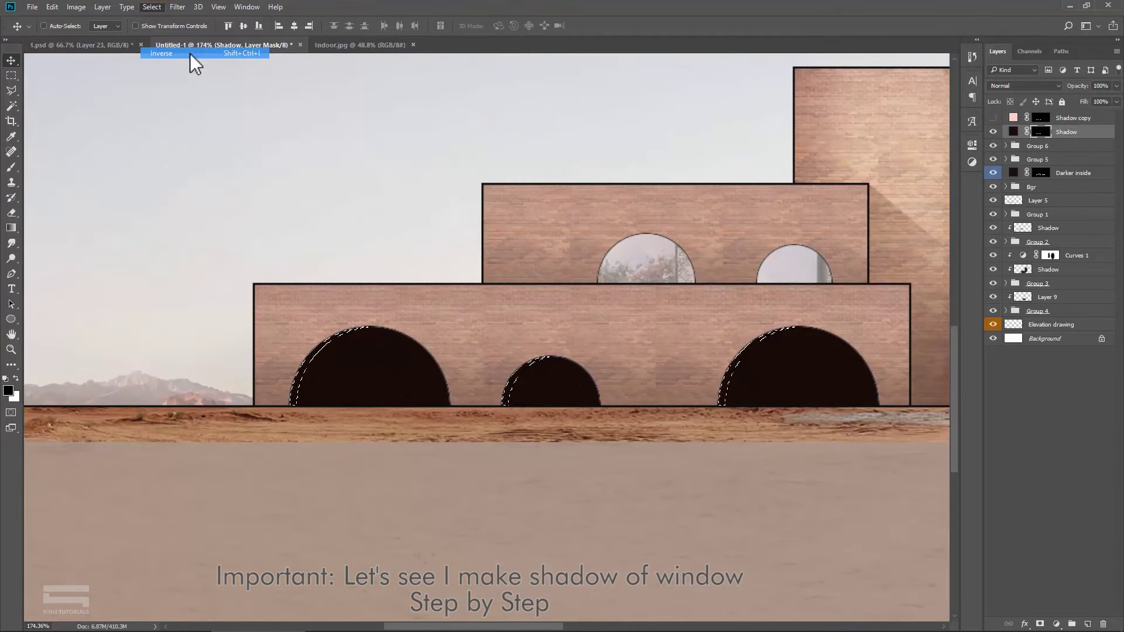
key(ctrl+0)
scroll(248, 307, down, 1)
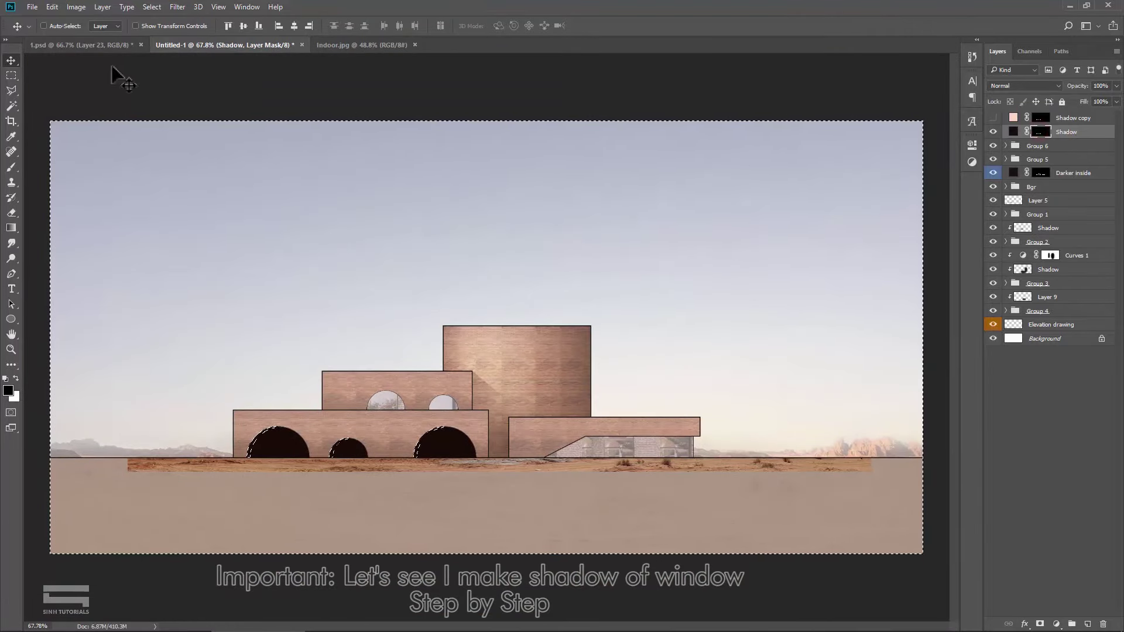
Step: Fill the inverted selection on the Shadow mask with Black
click(52, 6)
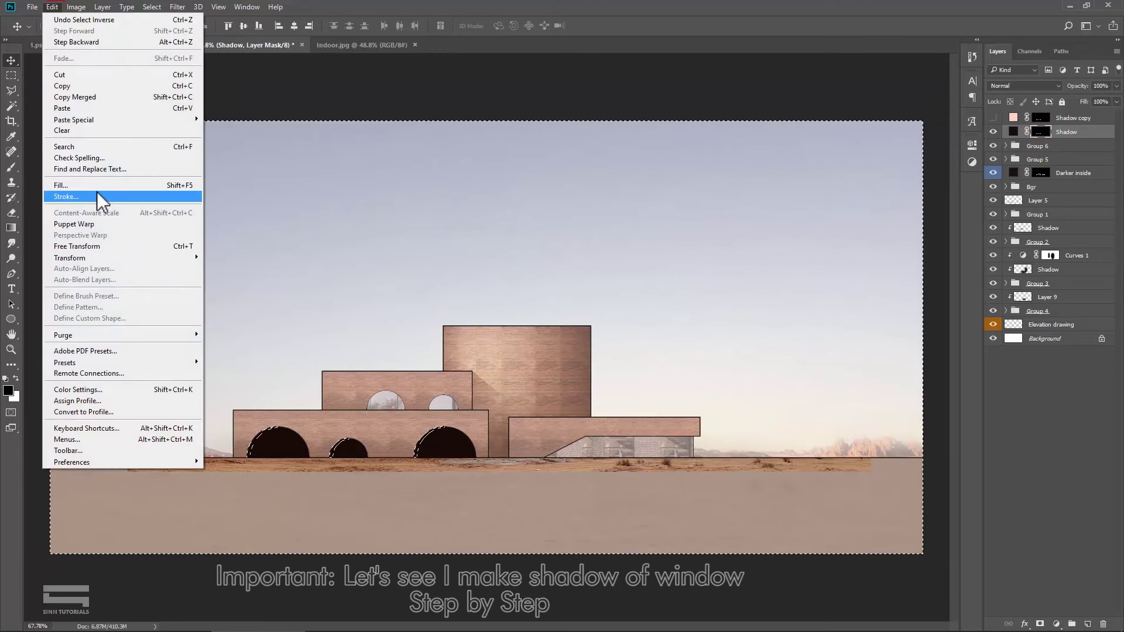
click(97, 185)
click(568, 178)
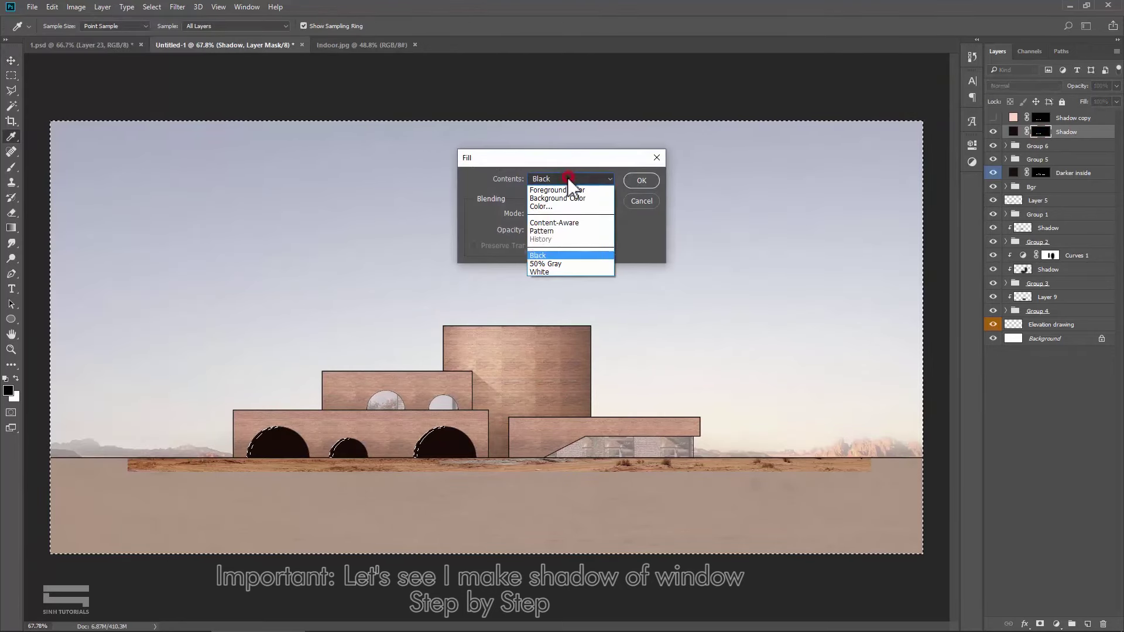
click(553, 256)
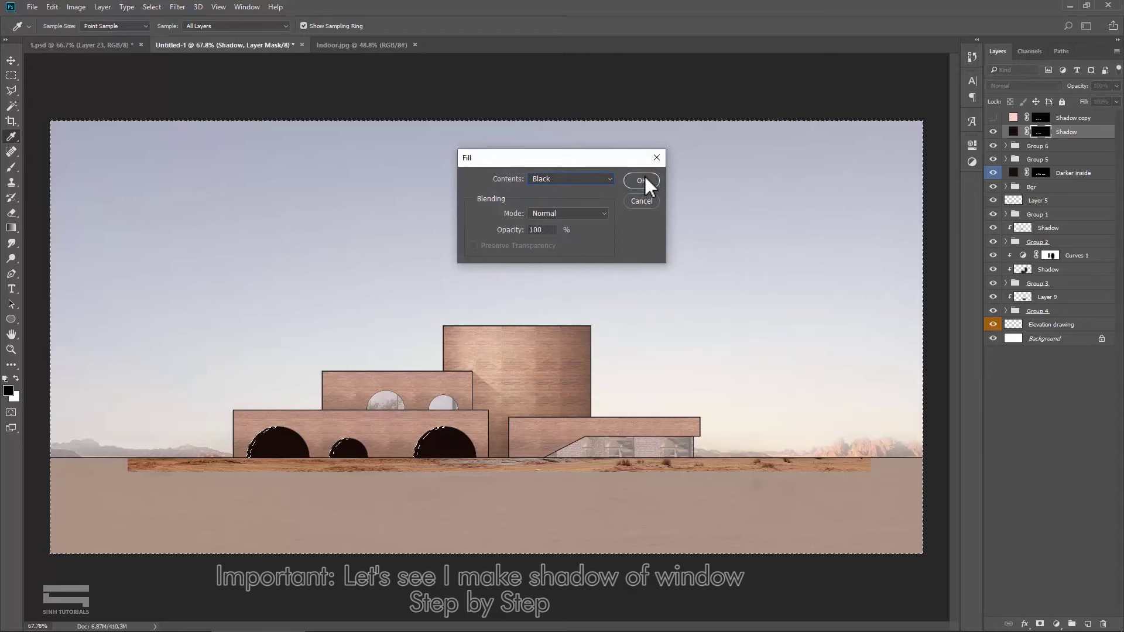
click(644, 174)
key(v)
alt+scroll(302, 445, up, 3)
Step: Nudge the arch shadows into place and set the Shadow layer opacity to 70%
alt+scroll(268, 451, up, 2)
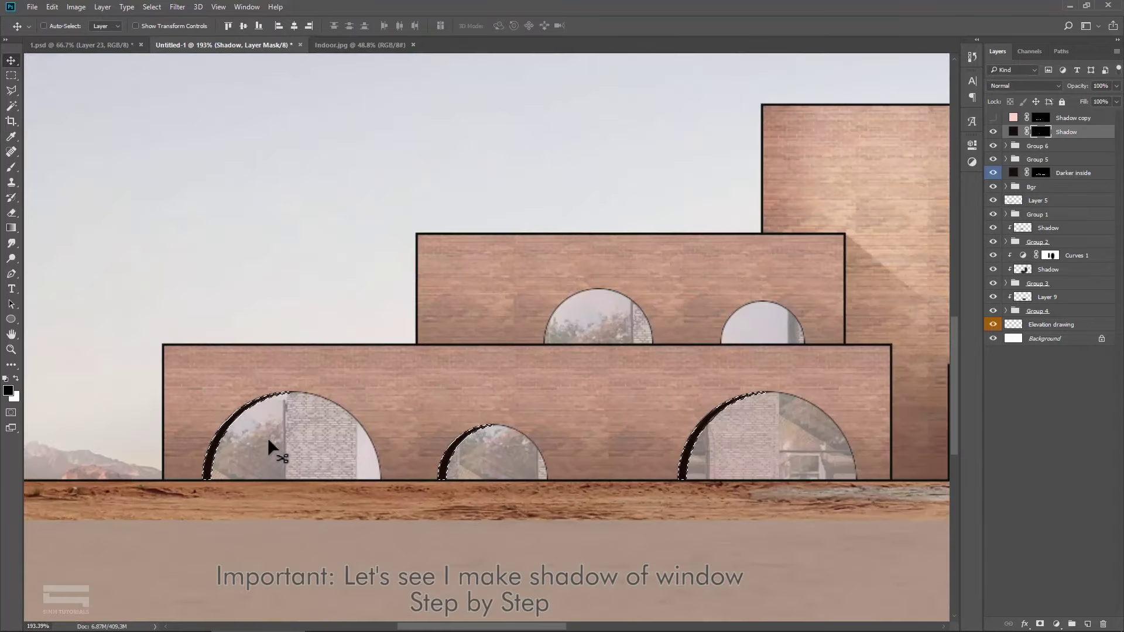
mouse_move(270, 418)
mouse_down()
mouse_move(286, 414)
mouse_move(267, 417)
mouse_up()
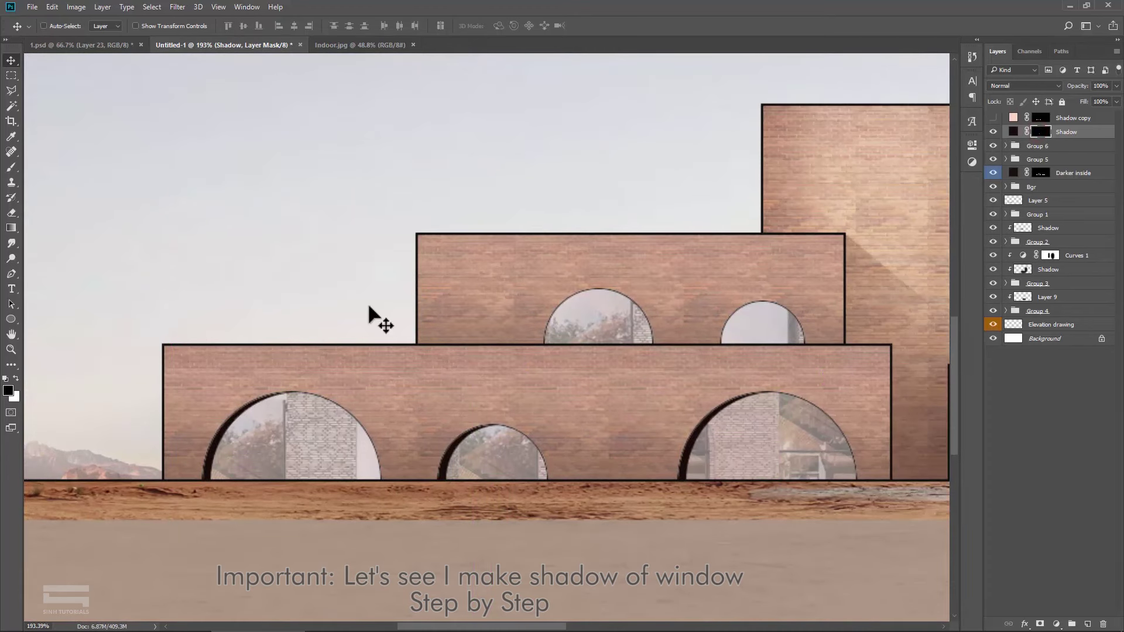
drag(272, 406, 246, 418)
text(50)
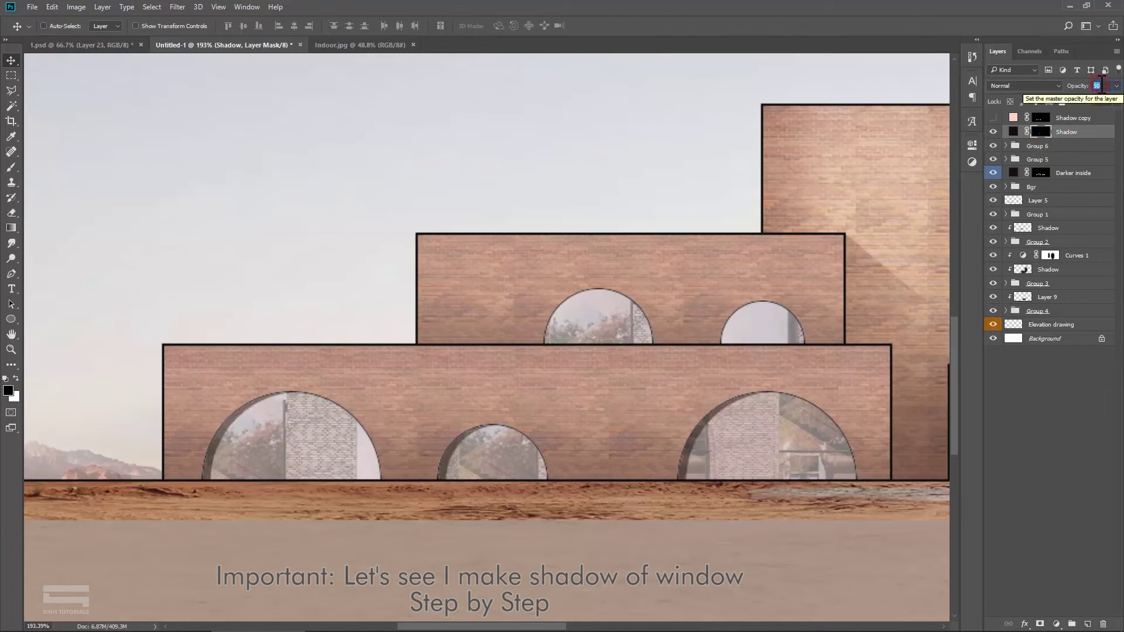
text(80)
text(70)
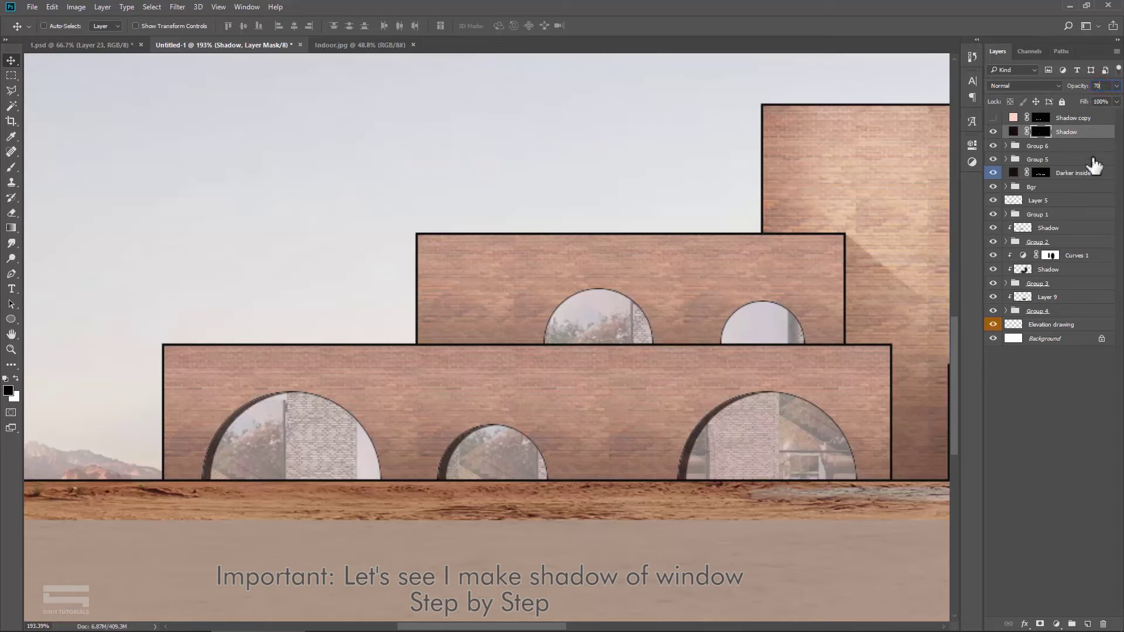
Step: Duplicate the Shadow layer as Shadow copy 2 and shift it slightly right
click(1101, 131)
right_click(1088, 133)
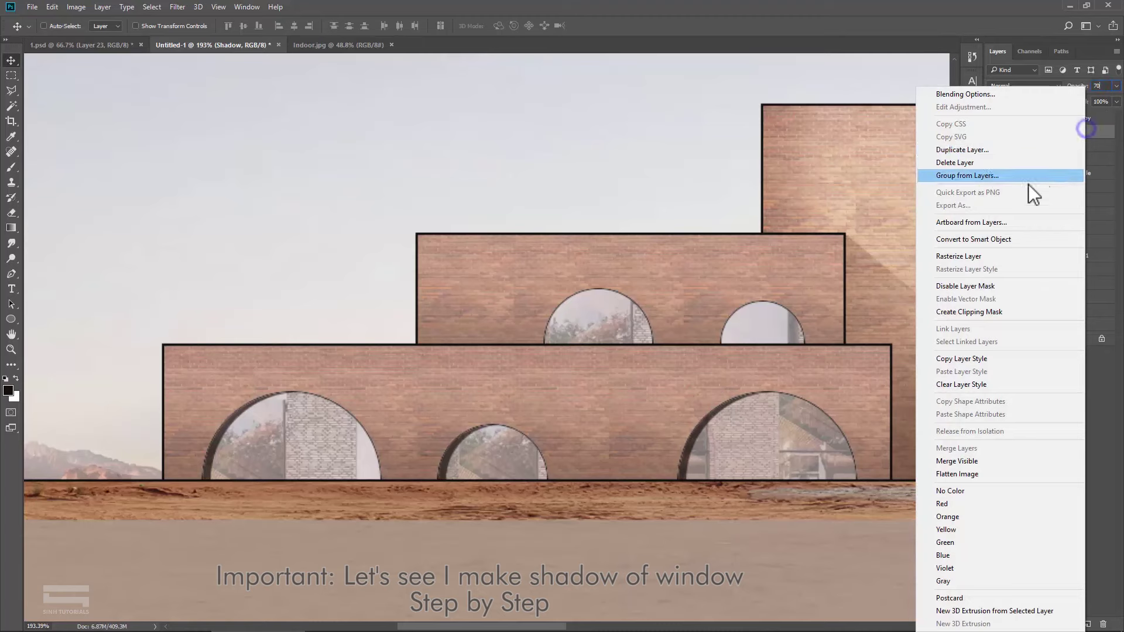
click(983, 150)
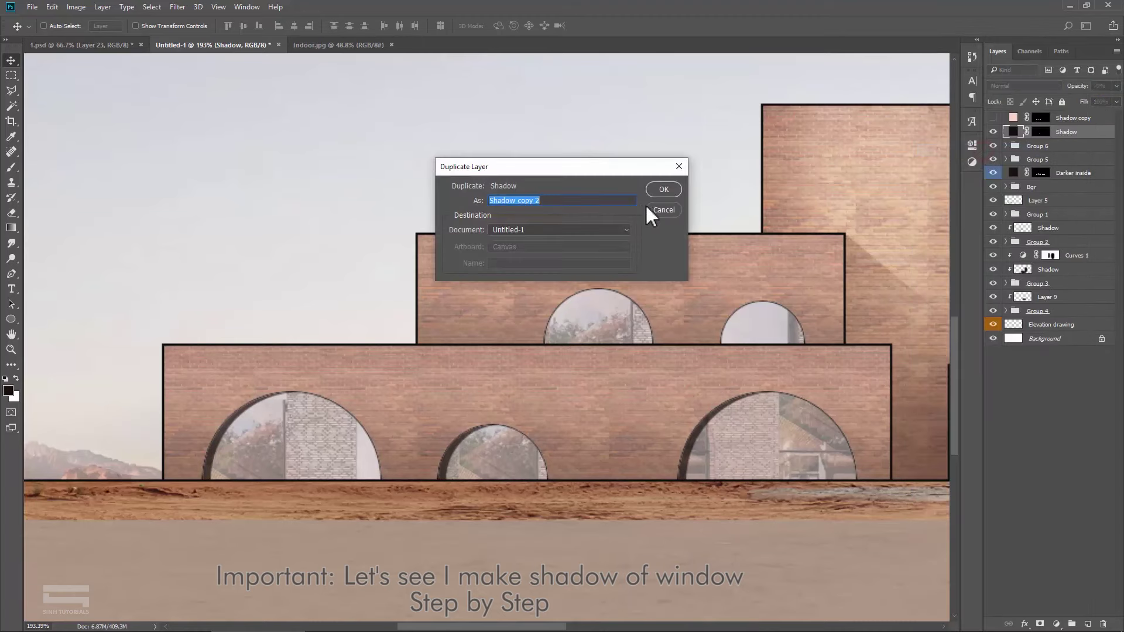
click(672, 188)
alt+scroll(448, 463, up, 2)
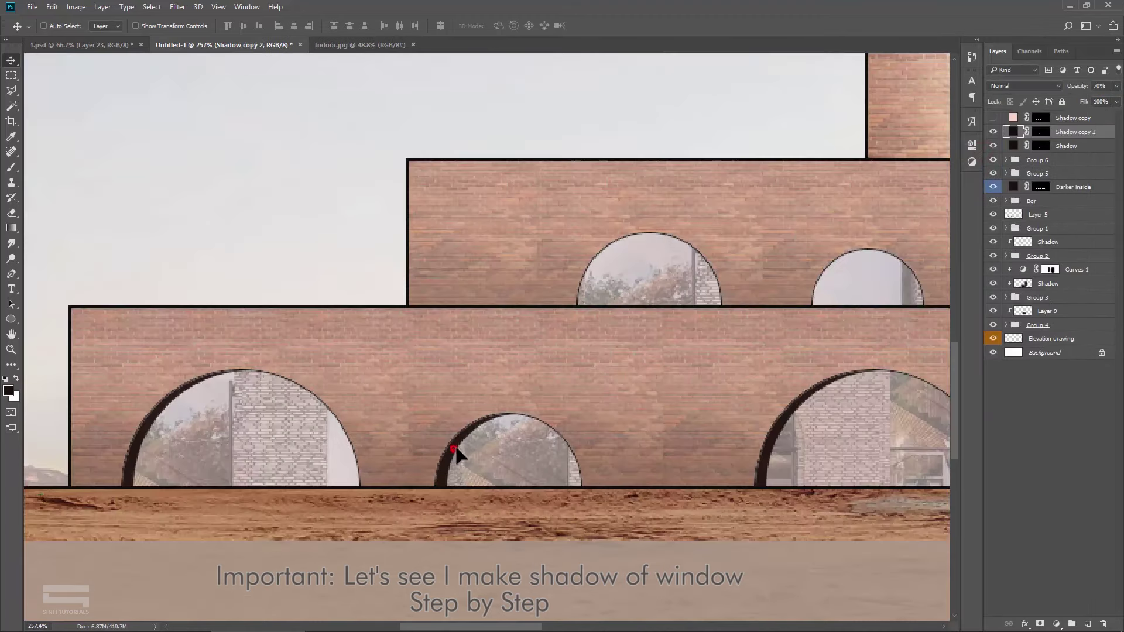
drag(455, 448, 475, 451)
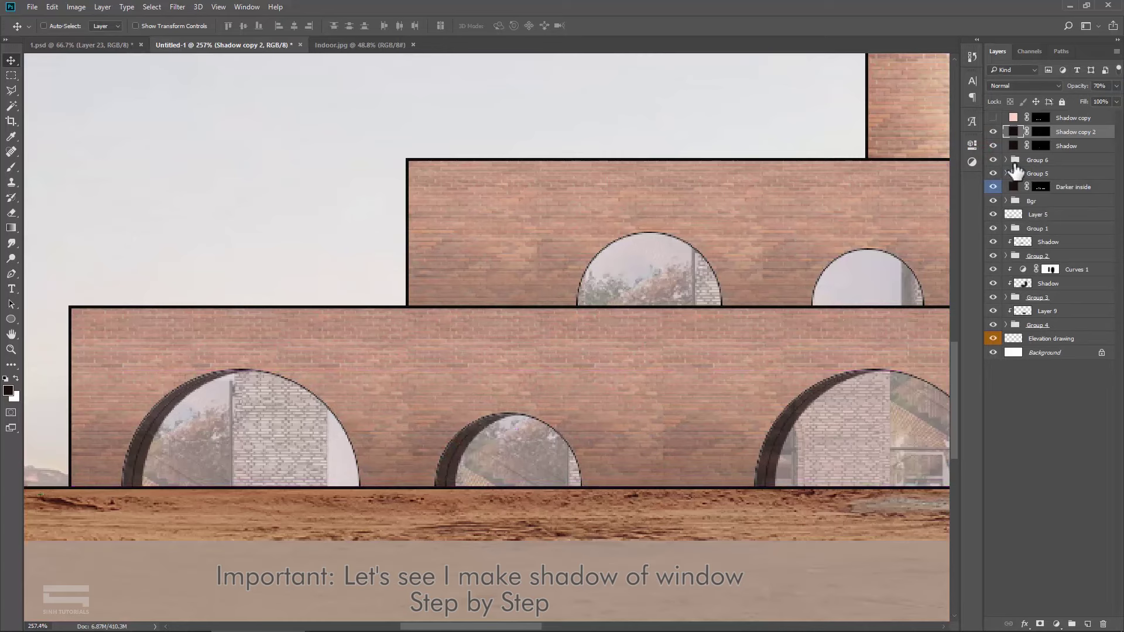
Step: Set Shadow copy 2 to 30% opacity and compare the shadows hidden and shown
click(1067, 145)
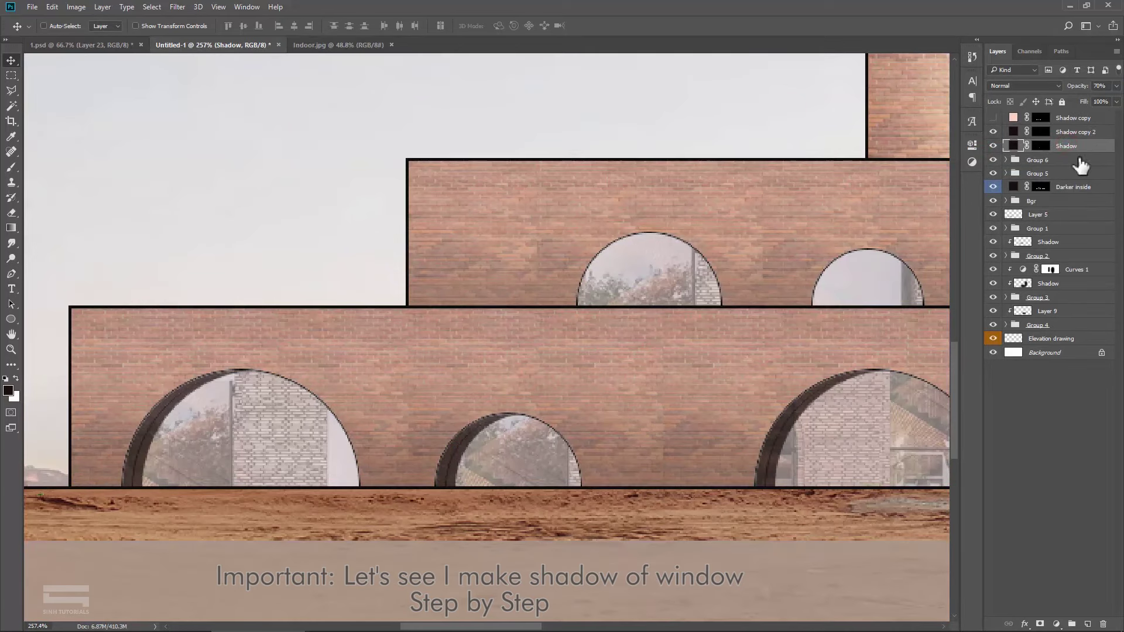
click(1085, 132)
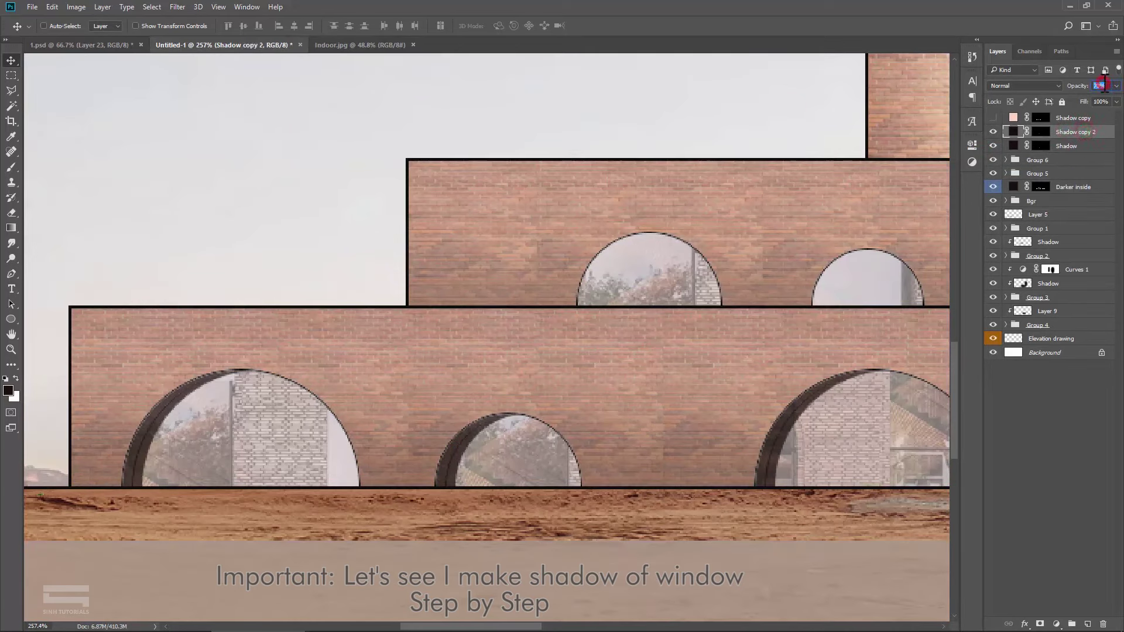
text(30)
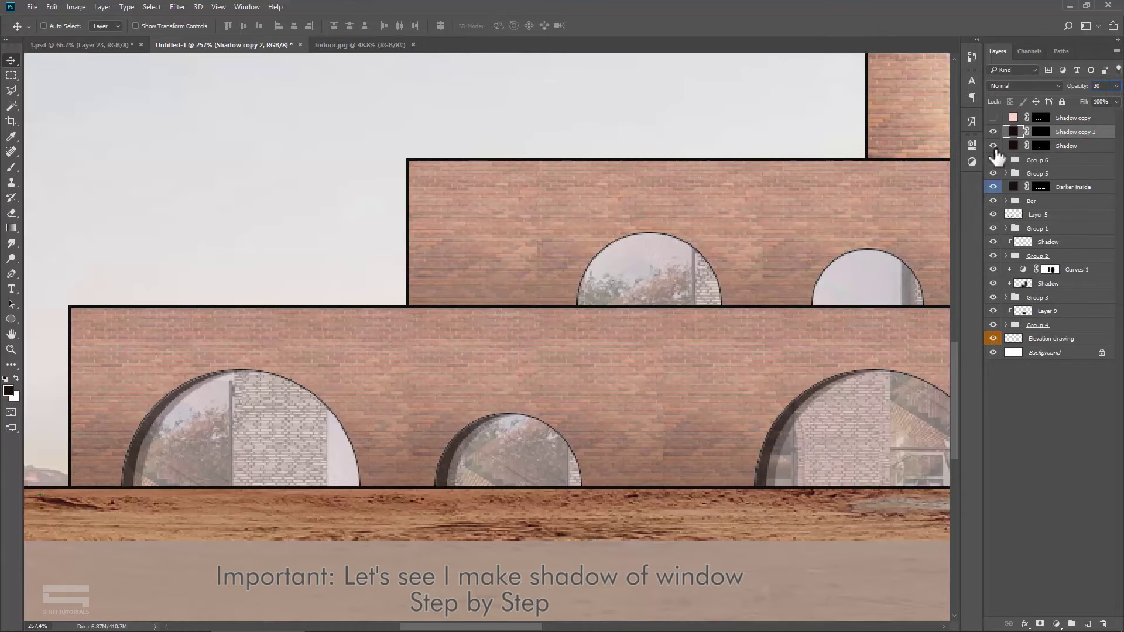
click(993, 132)
scroll(466, 394, down, 1)
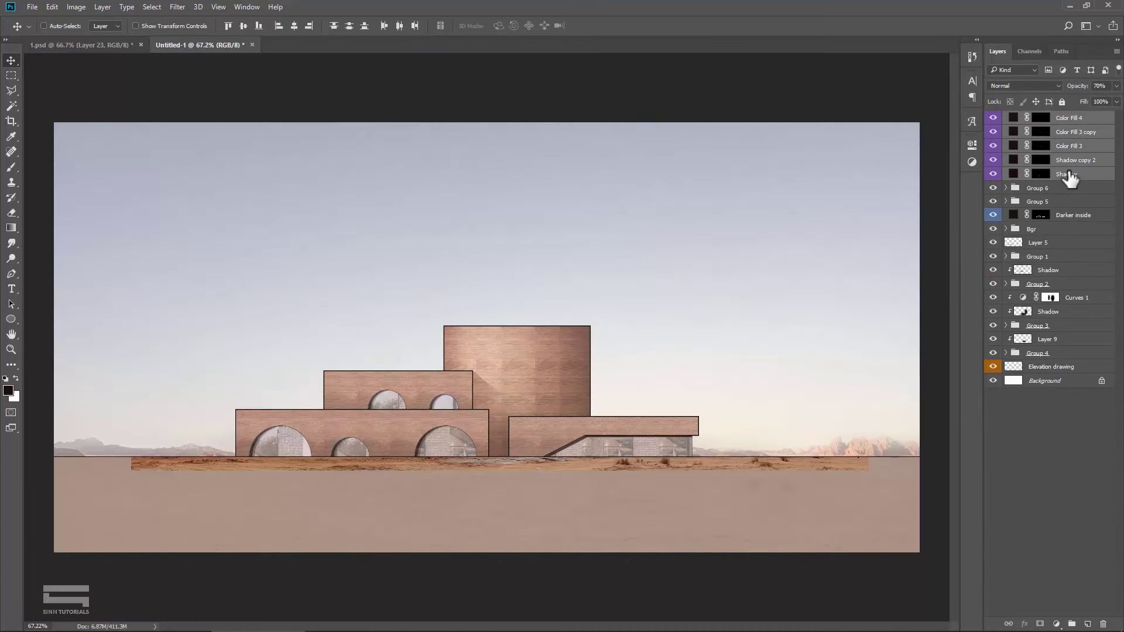
Step: Group the five window shadow layers with Ctrl+G
key(ctrl+g)
click(993, 118)
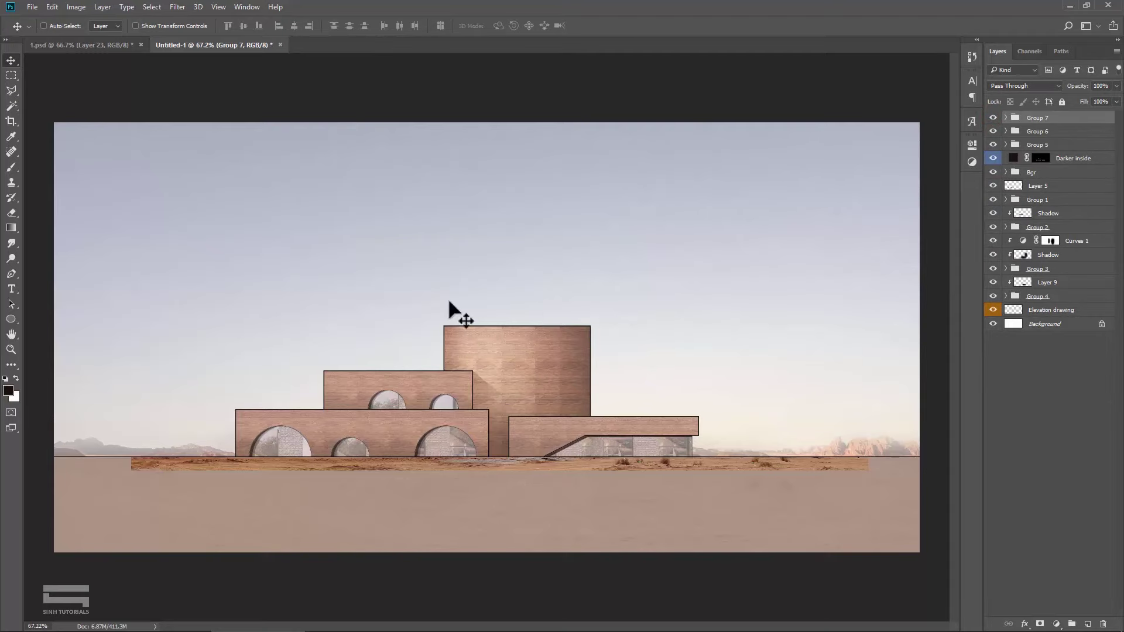
scroll(557, 428, up, 2)
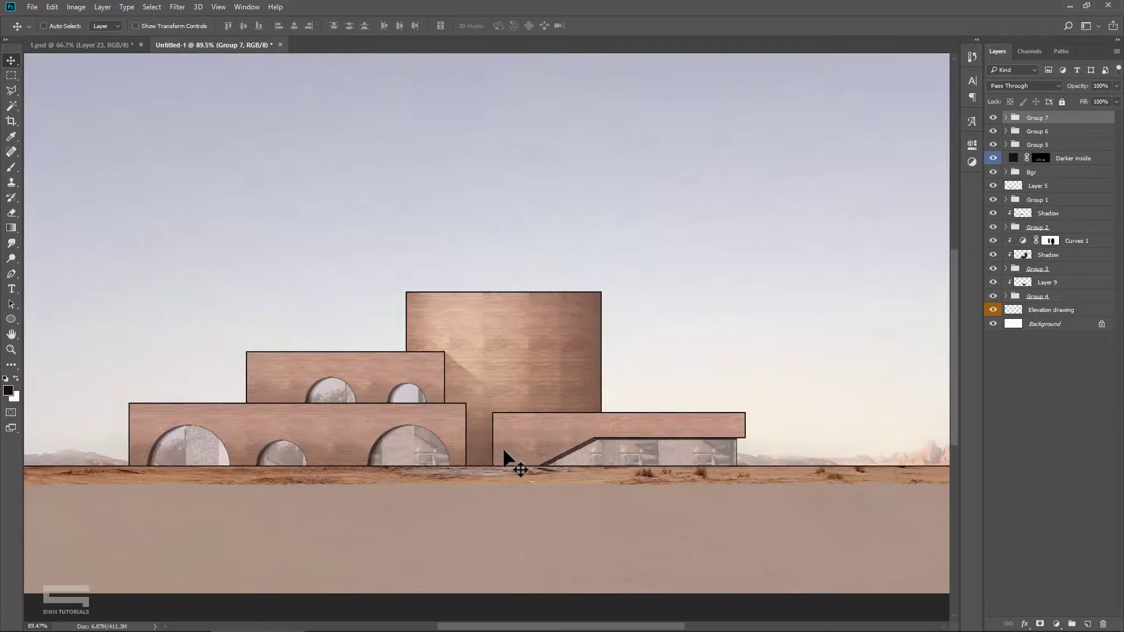
scroll(505, 456, up, 2)
scroll(505, 453, up, 2)
scroll(505, 448, up, 2)
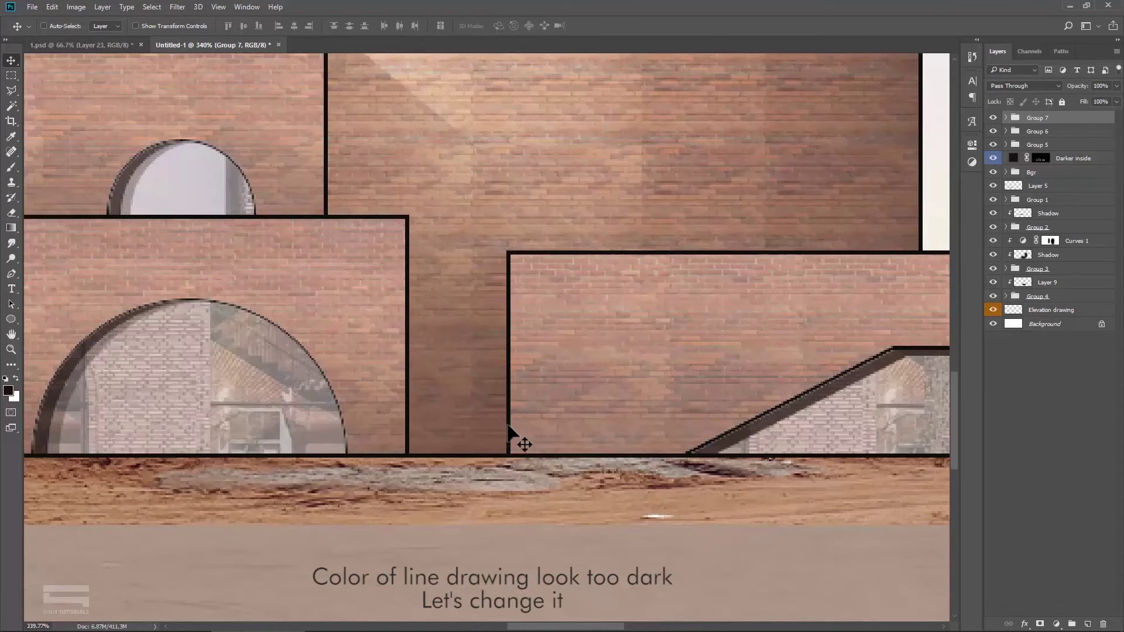
Step: Give the Elevation drawing layer a Color Overlay using a brown sampled from the brick
click(1062, 311)
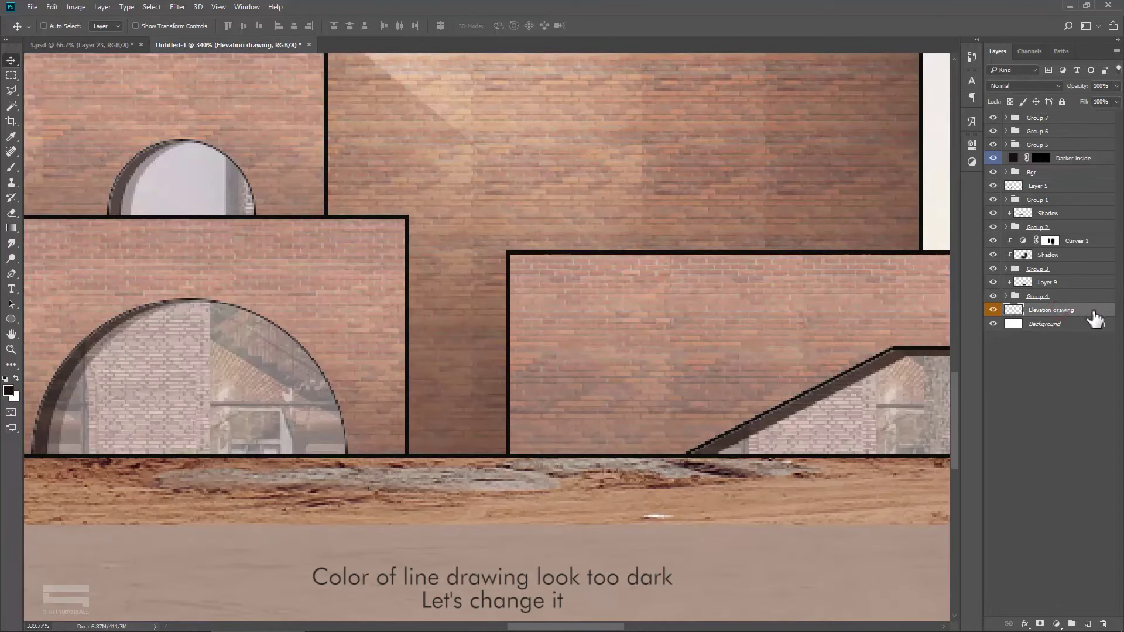
right_click(1094, 317)
click(978, 89)
click(688, 464)
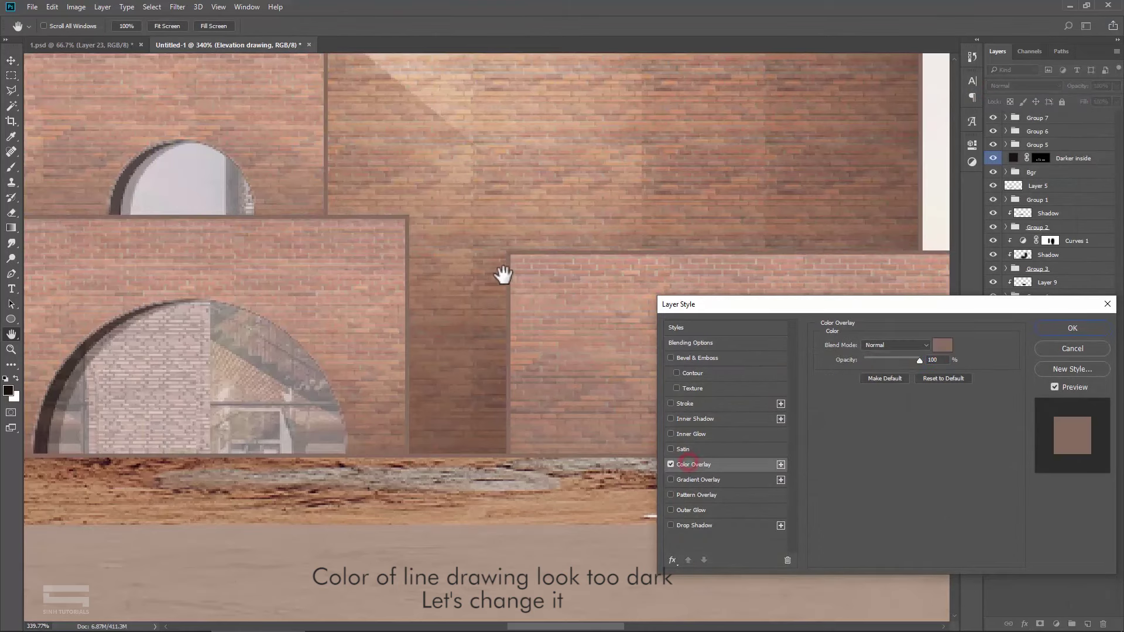
click(944, 345)
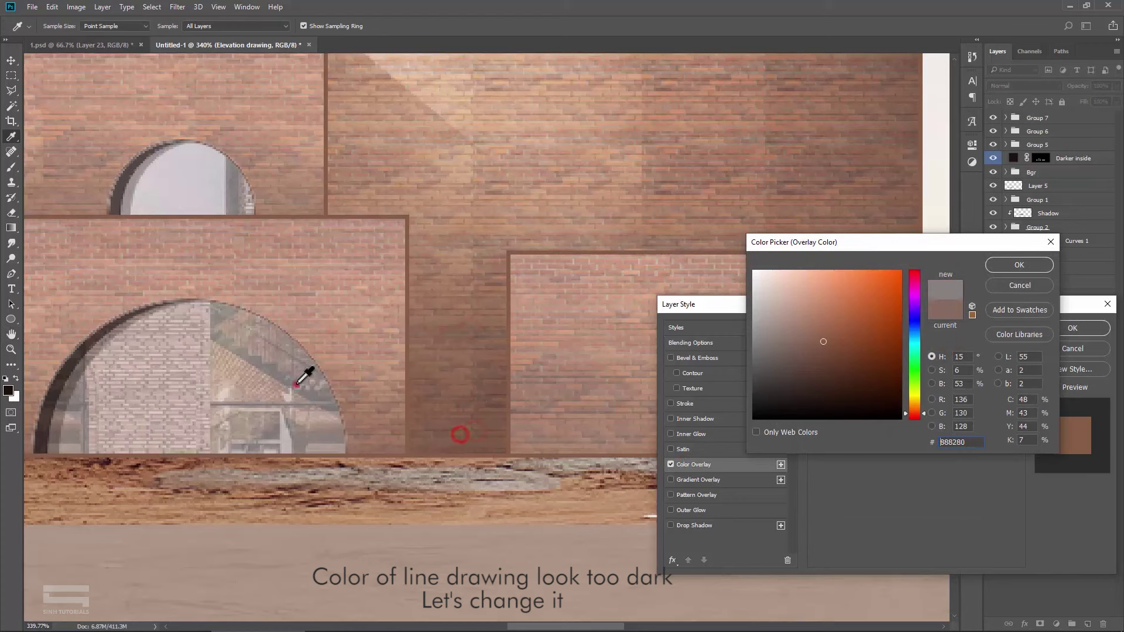
click(449, 334)
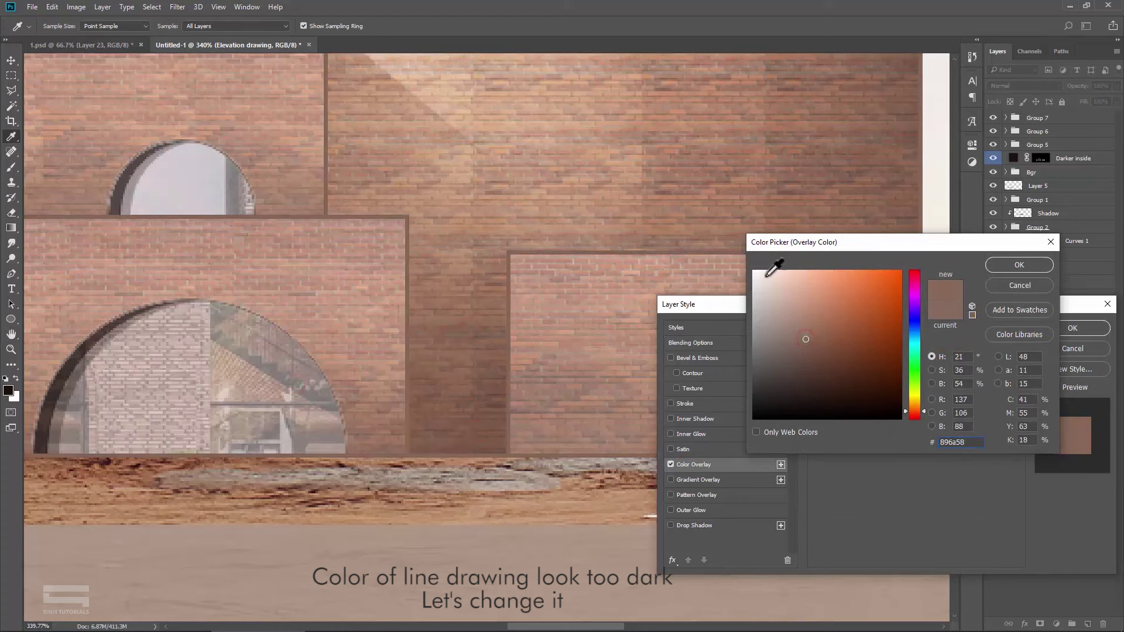
click(1002, 263)
click(1056, 328)
Step: Fit the image in view and compare the linework with and without the brown overlay
key(v)
key(ctrl+0)
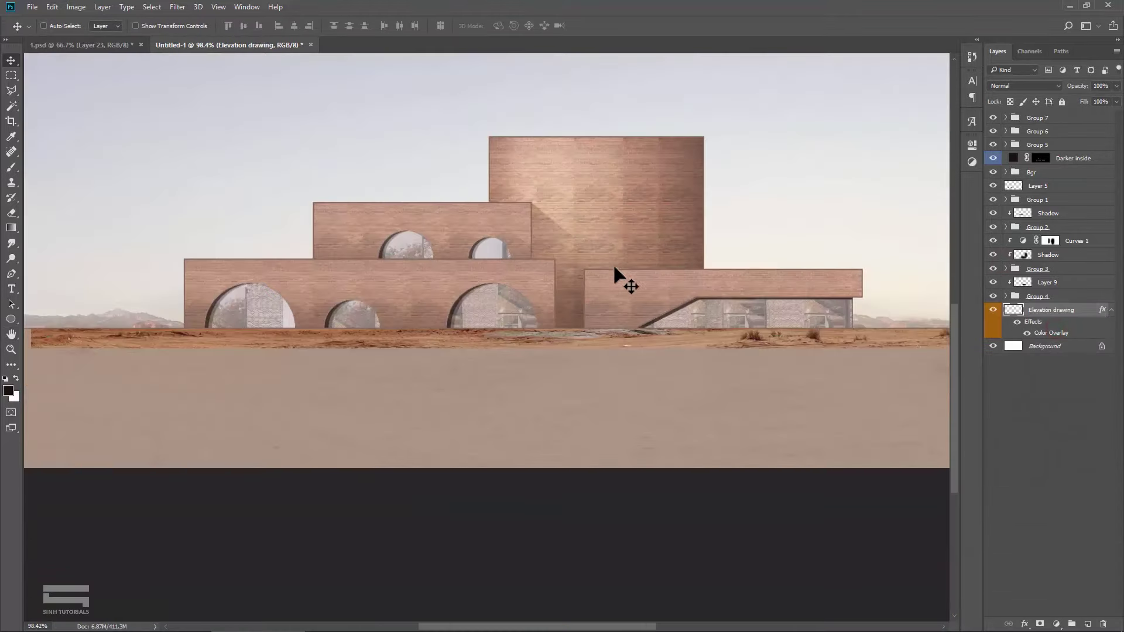
scroll(611, 224, up, 2)
scroll(607, 229, up, 1)
click(1015, 322)
click(1015, 322)
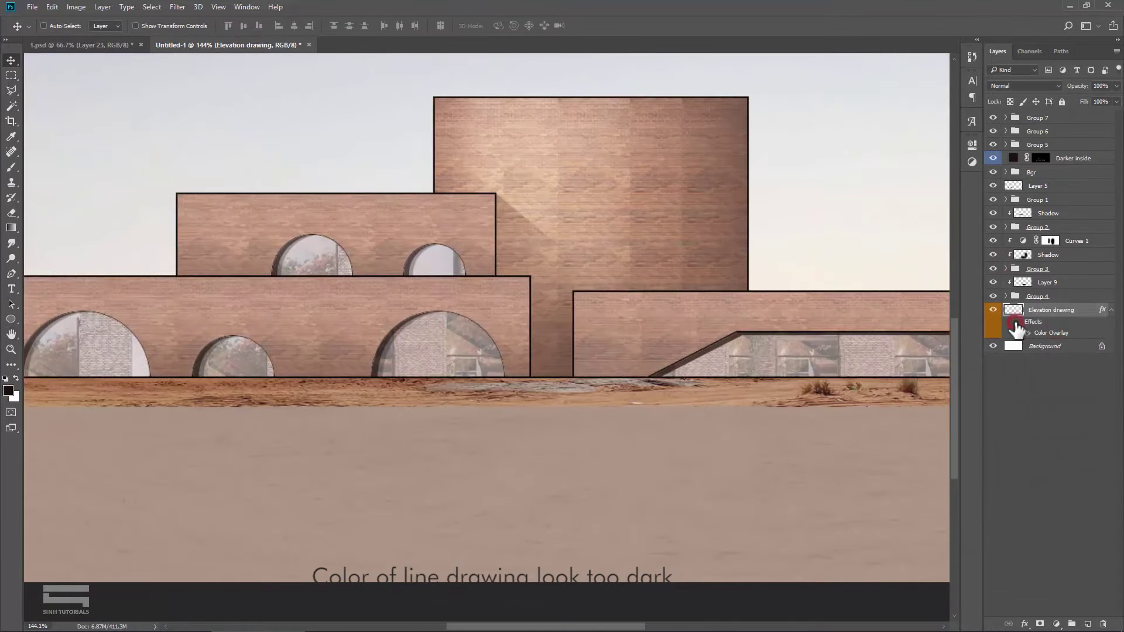
click(1016, 322)
scroll(650, 280, down, 2)
scroll(583, 351, down, 1)
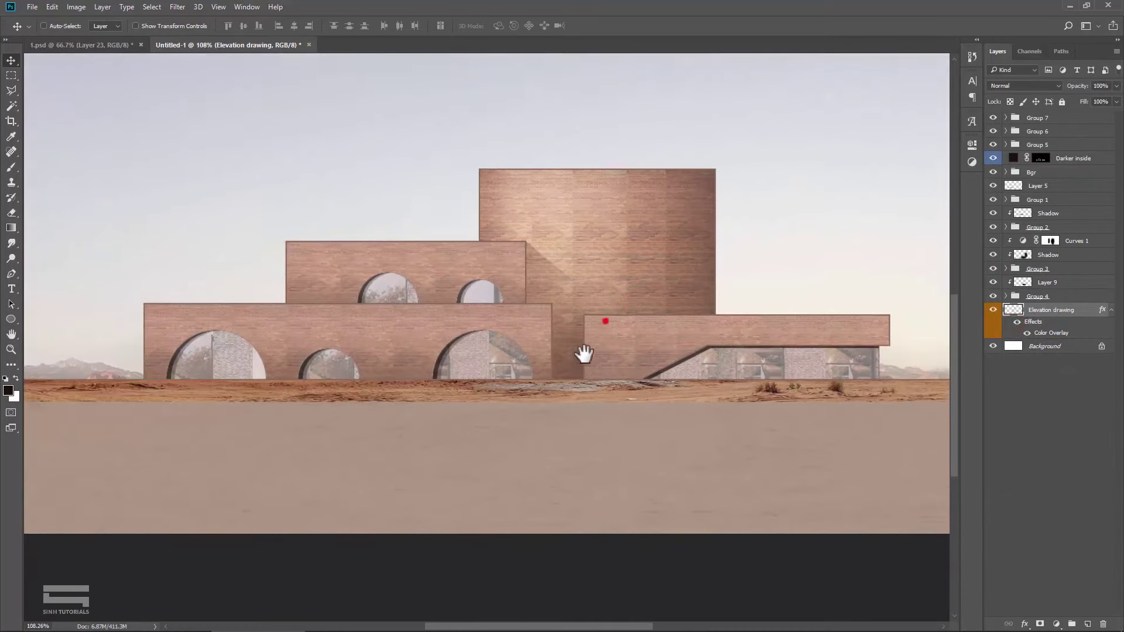
scroll(384, 333, down, 1)
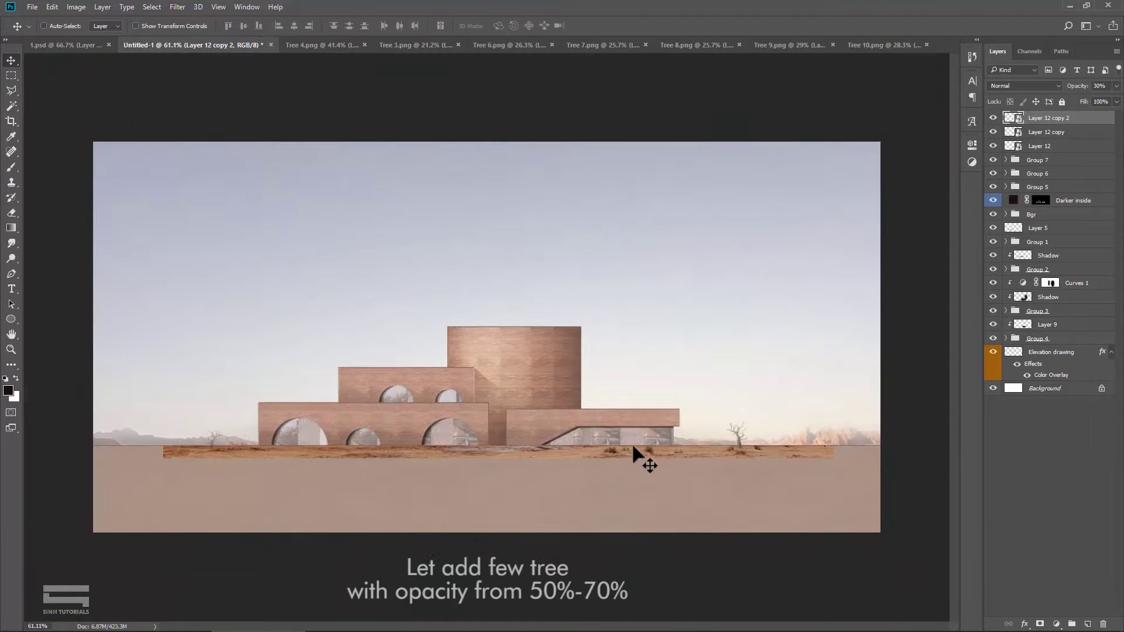
Step: Move a copied tree further right and add a disabled layer mask to the palm tree
drag(631, 443, 784, 444)
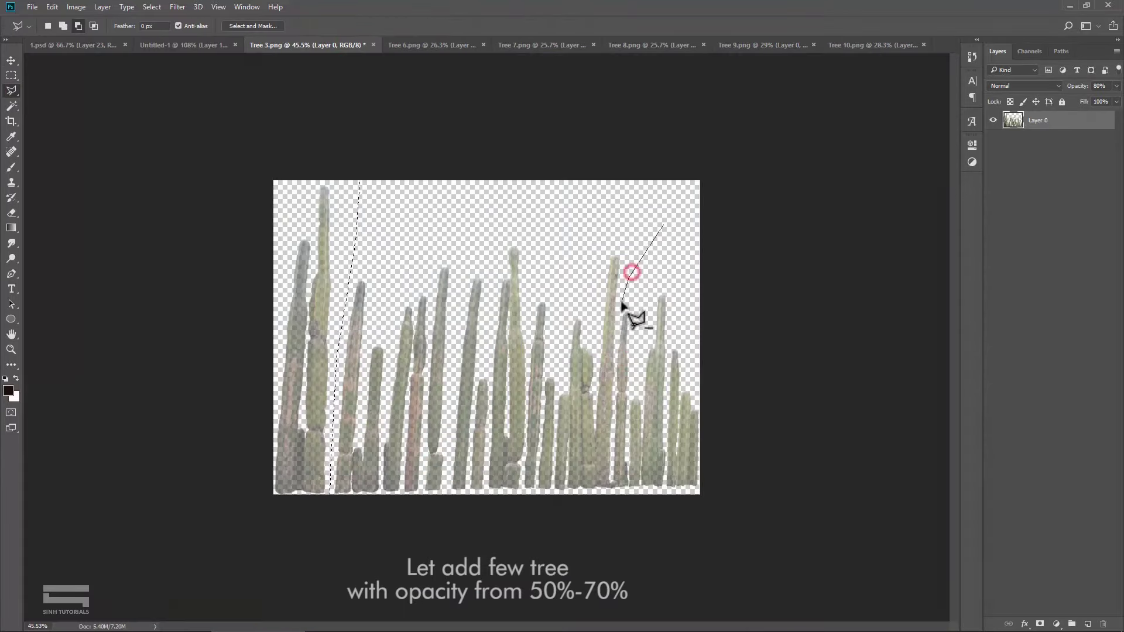
double_click(673, 295)
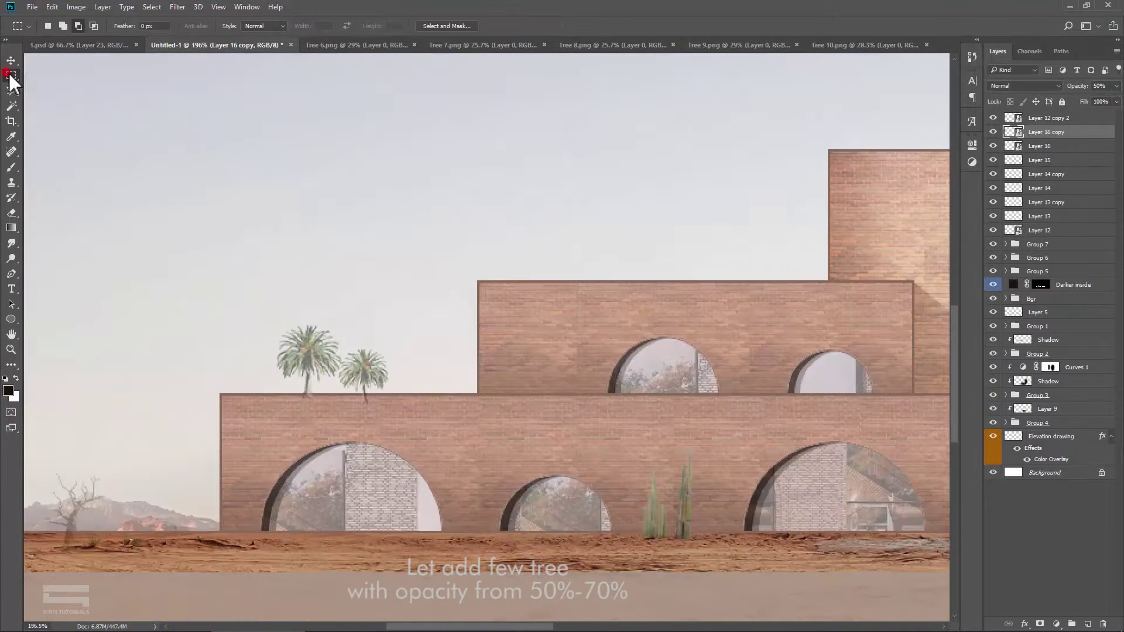
click(998, 147)
click(1040, 624)
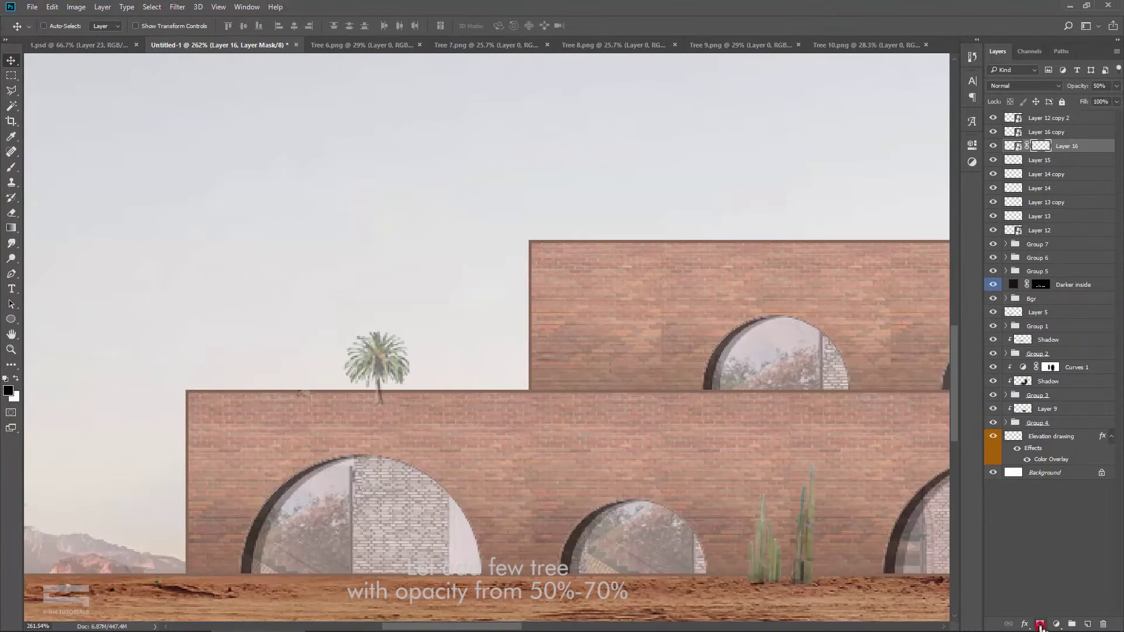
shift+click(1041, 146)
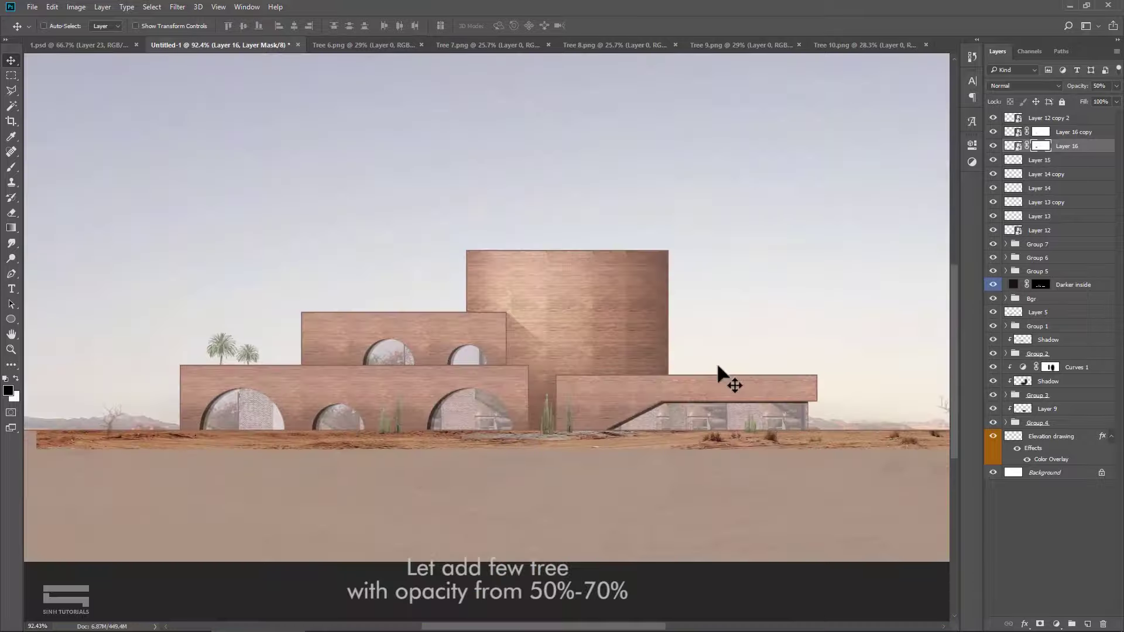
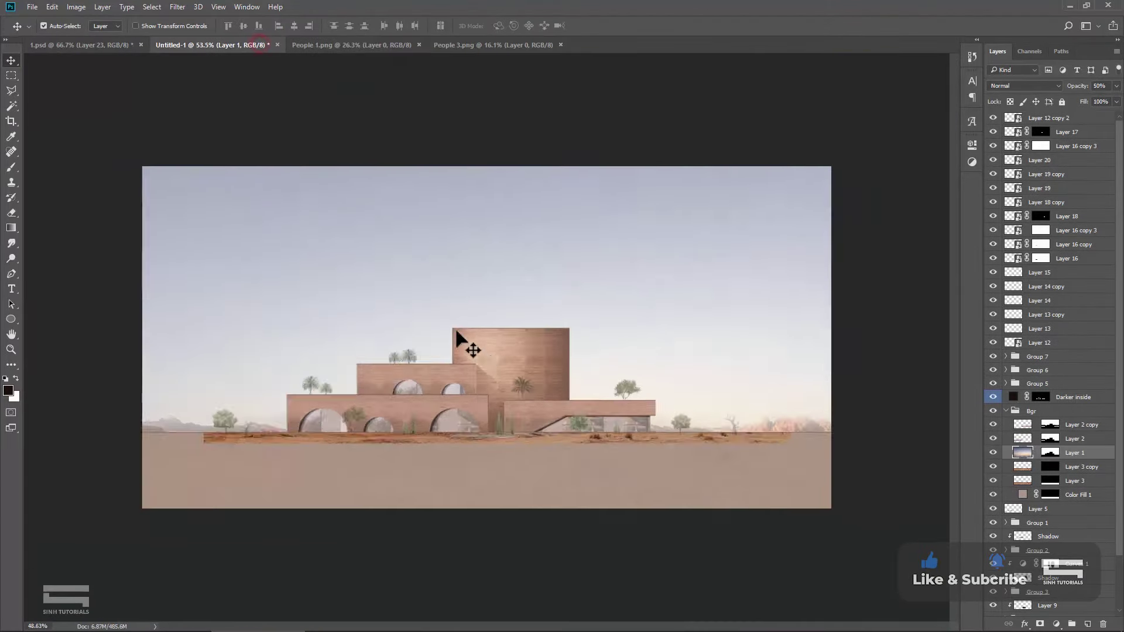
Step: Bring the walking couple into Untitled-1 as a smart object at the top of the layer stack
drag(260, 50, 467, 339)
scroll(467, 339, up, 1)
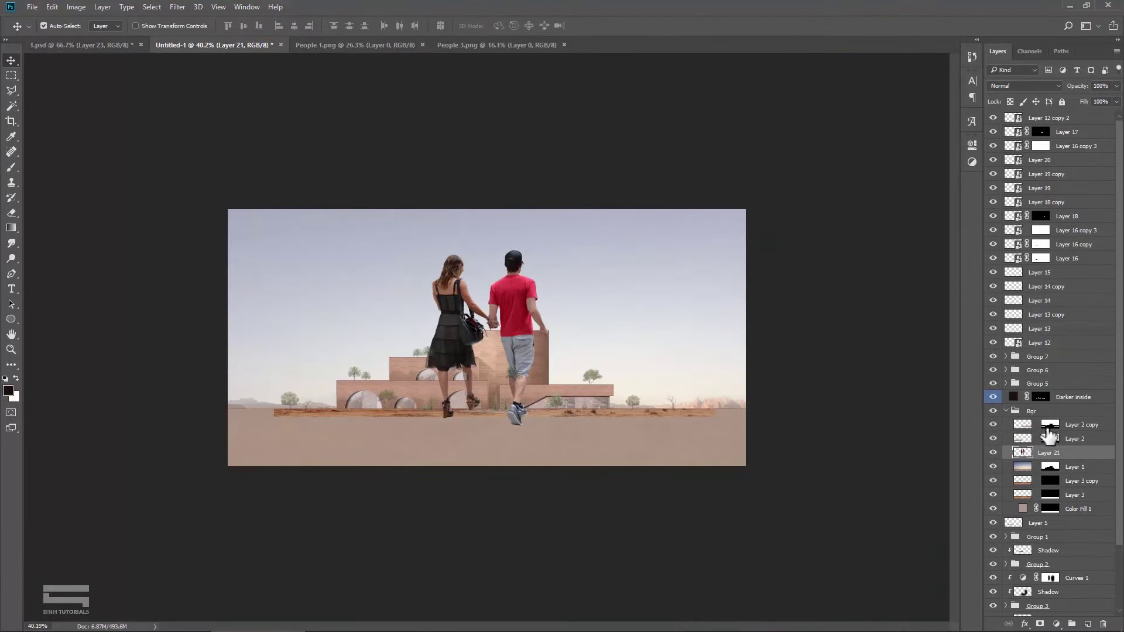
right_click(1079, 457)
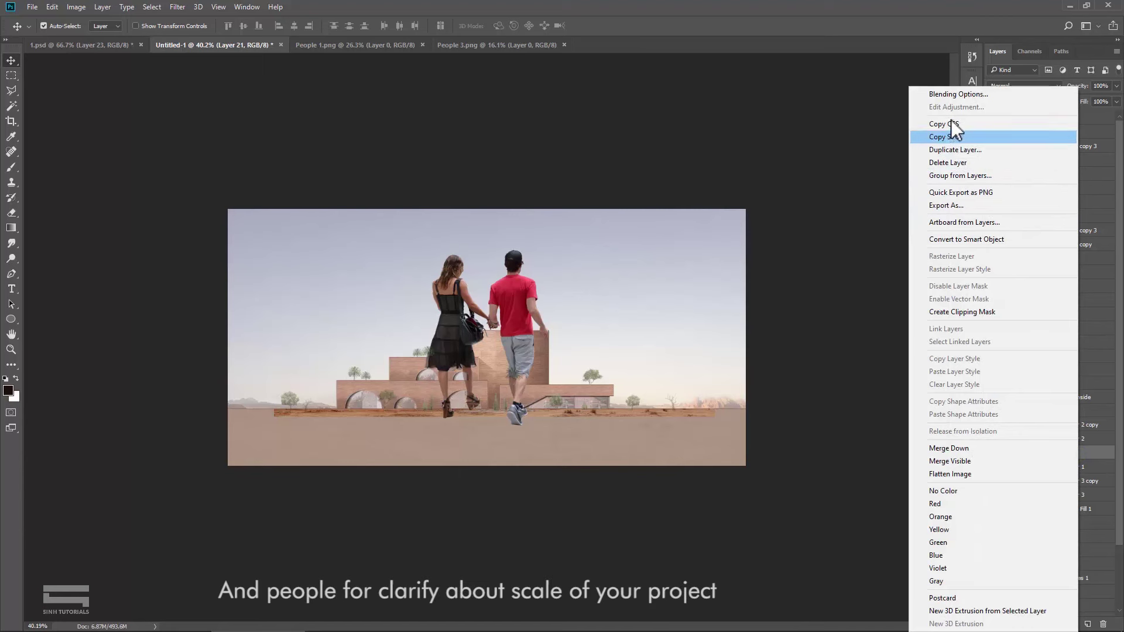
click(955, 238)
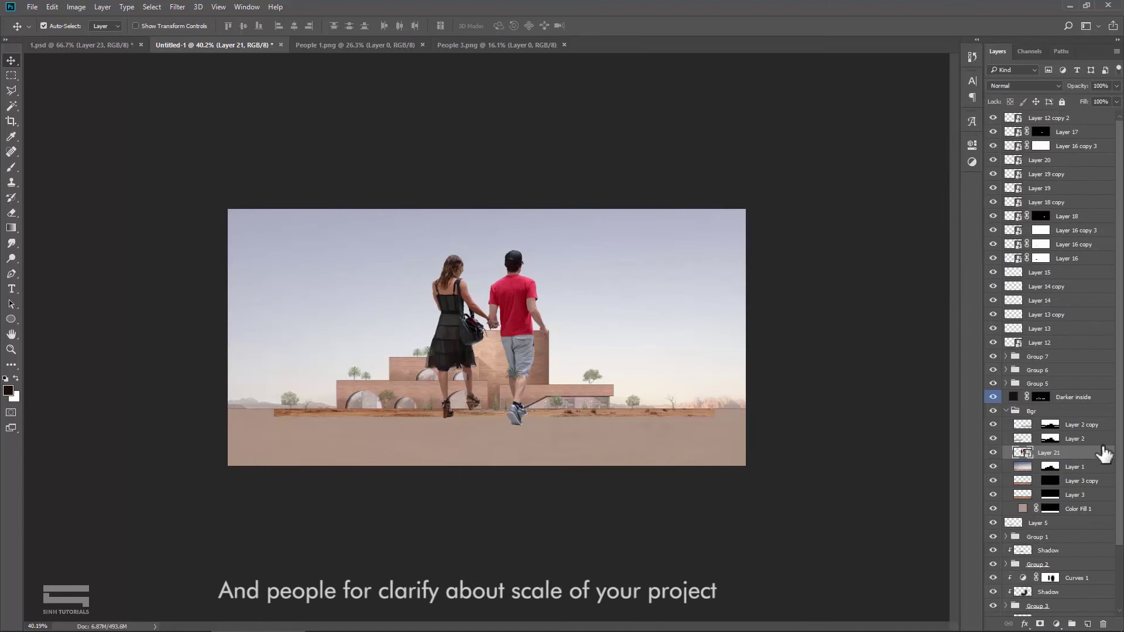
drag(1095, 459, 1048, 117)
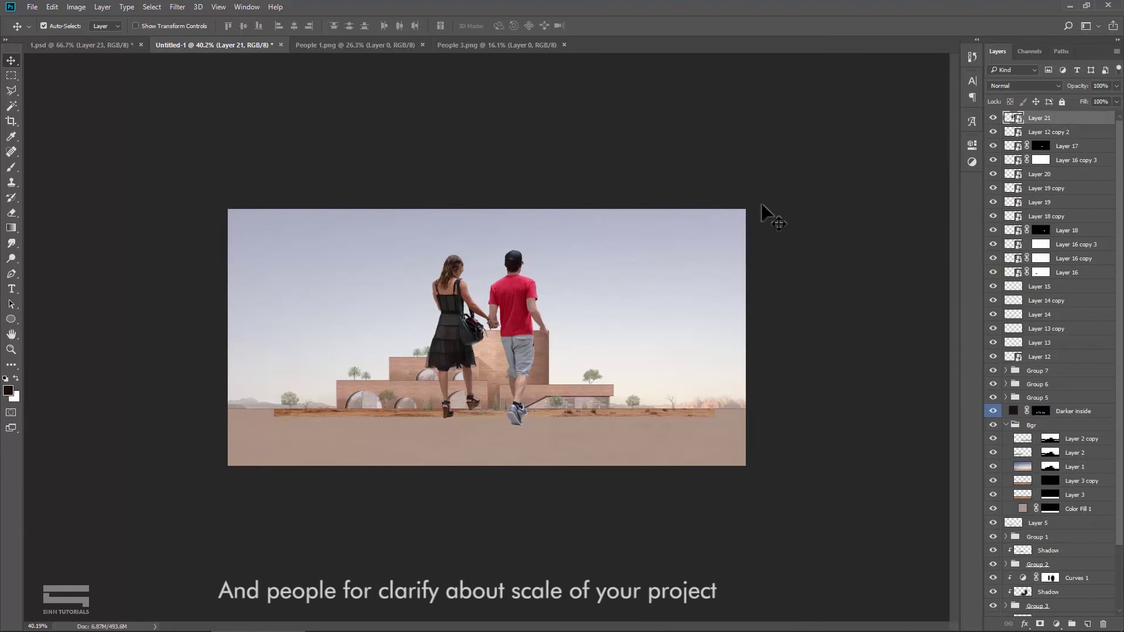
scroll(487, 328, up, 1)
Step: Scale the couple to about 28% and place it in the left foreground
key(ctrl+t)
drag(555, 235, 457, 380)
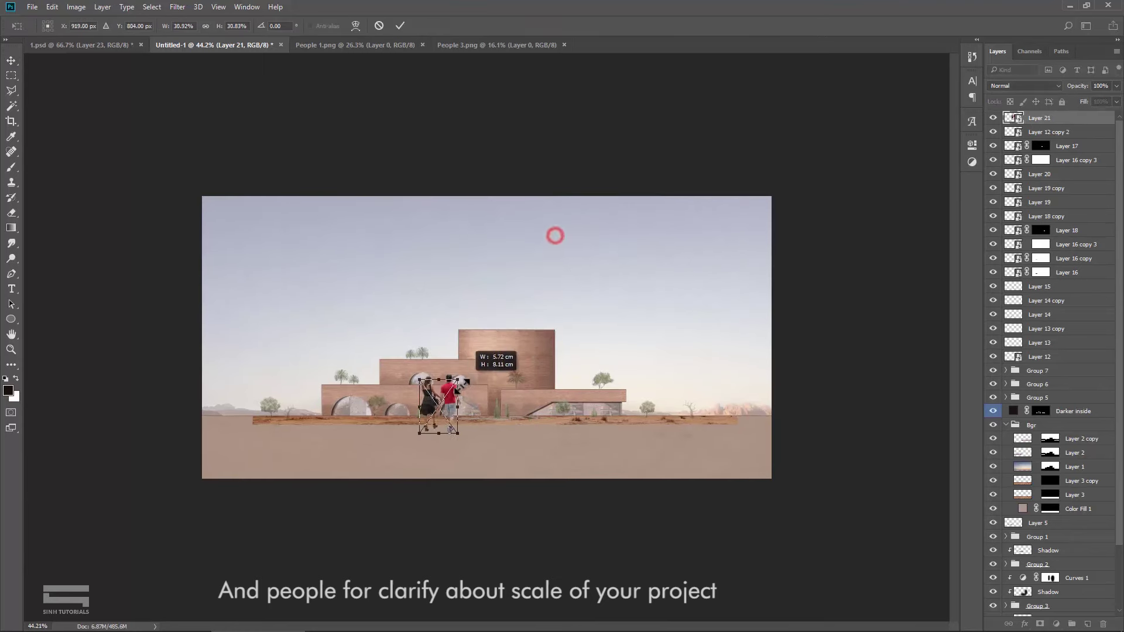
scroll(448, 410, up, 2)
scroll(447, 410, up, 4)
mouse_move(431, 454)
mouse_down()
mouse_move(313, 494)
mouse_move(274, 489)
mouse_move(293, 496)
mouse_up()
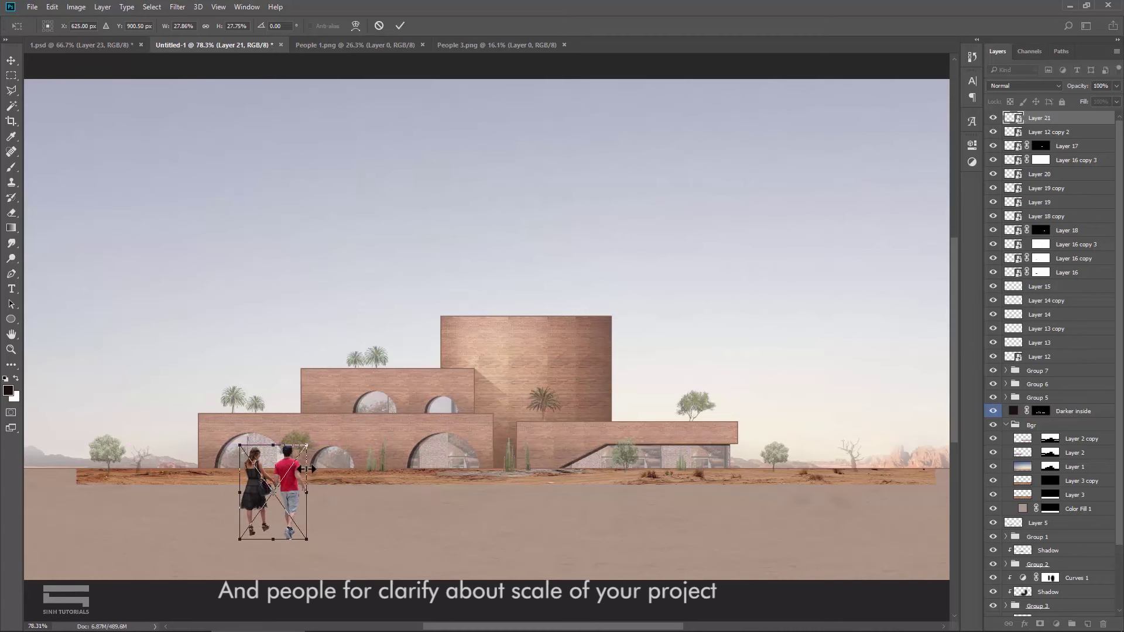
key(Return)
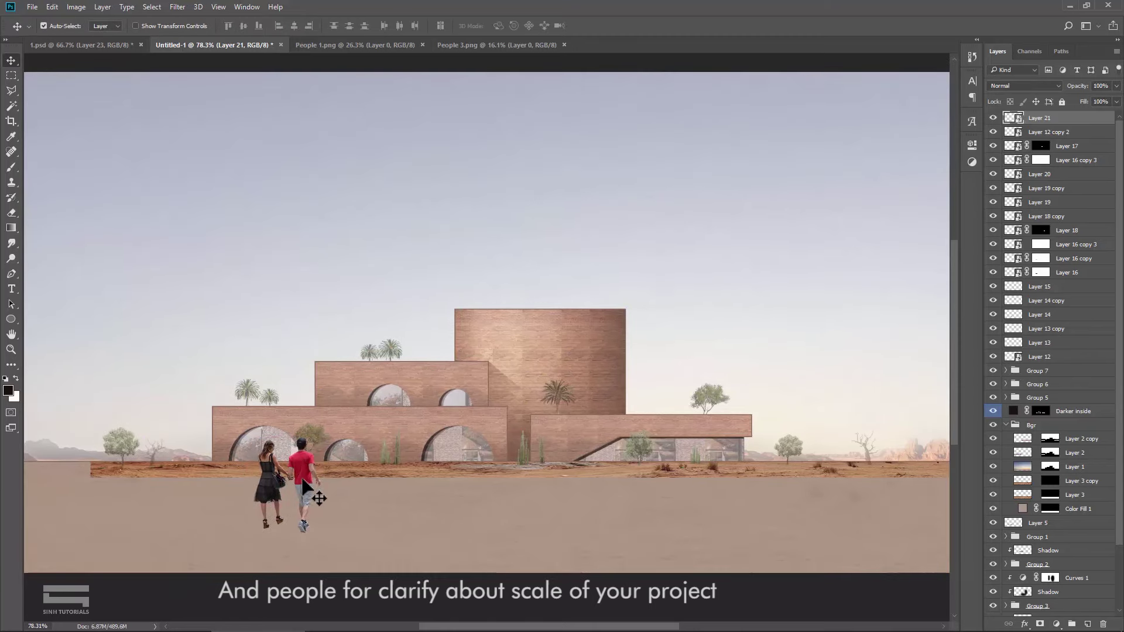
Step: Bring the man-and-boy cutout from People 3.png into the render
click(508, 46)
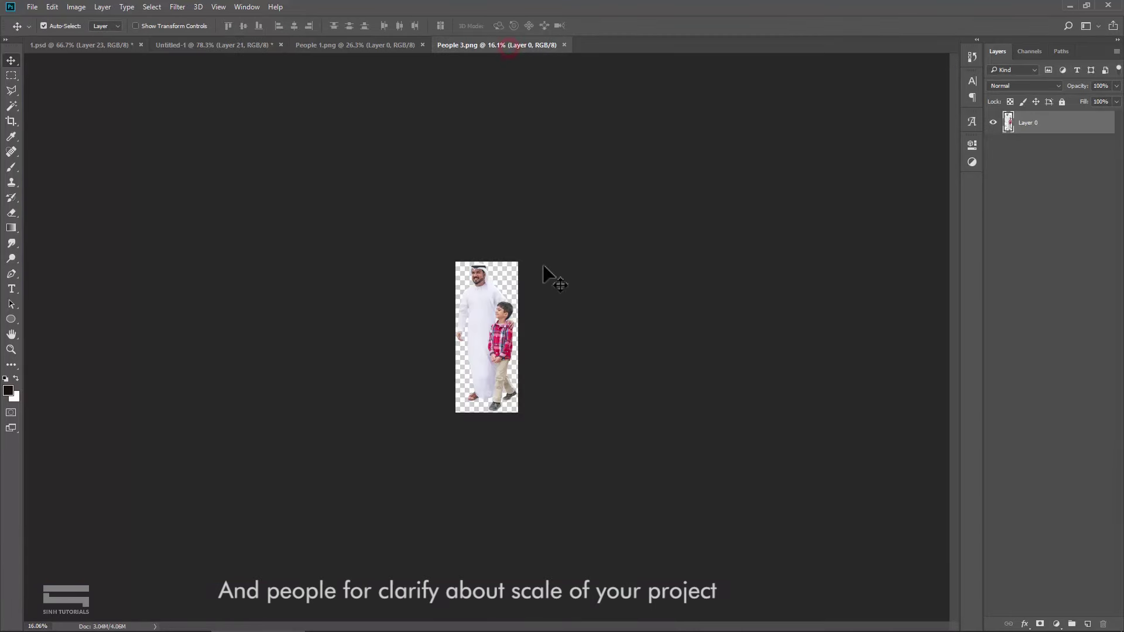
drag(481, 312, 530, 384)
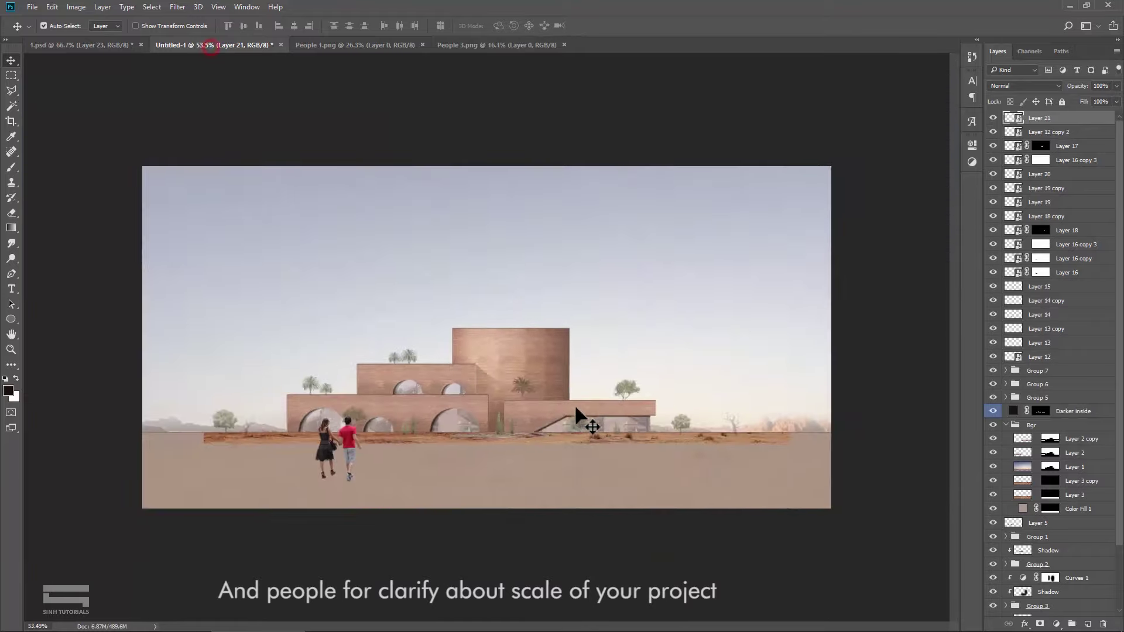
scroll(489, 347, down, 2)
Step: Shrink the man and boy to about 3% and stand them beside the arch
key(ctrl+t)
mouse_move(532, 467)
mouse_down()
mouse_move(468, 328)
mouse_move(486, 371)
mouse_up()
scroll(509, 339, up, 2)
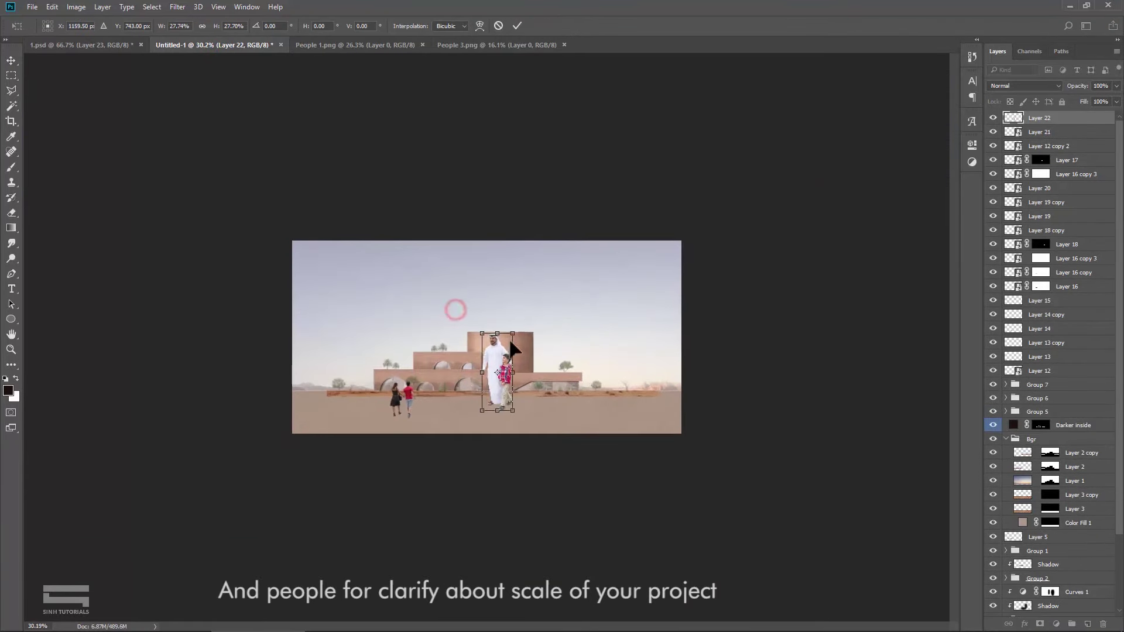
drag(513, 334, 493, 384)
scroll(489, 401, up, 10)
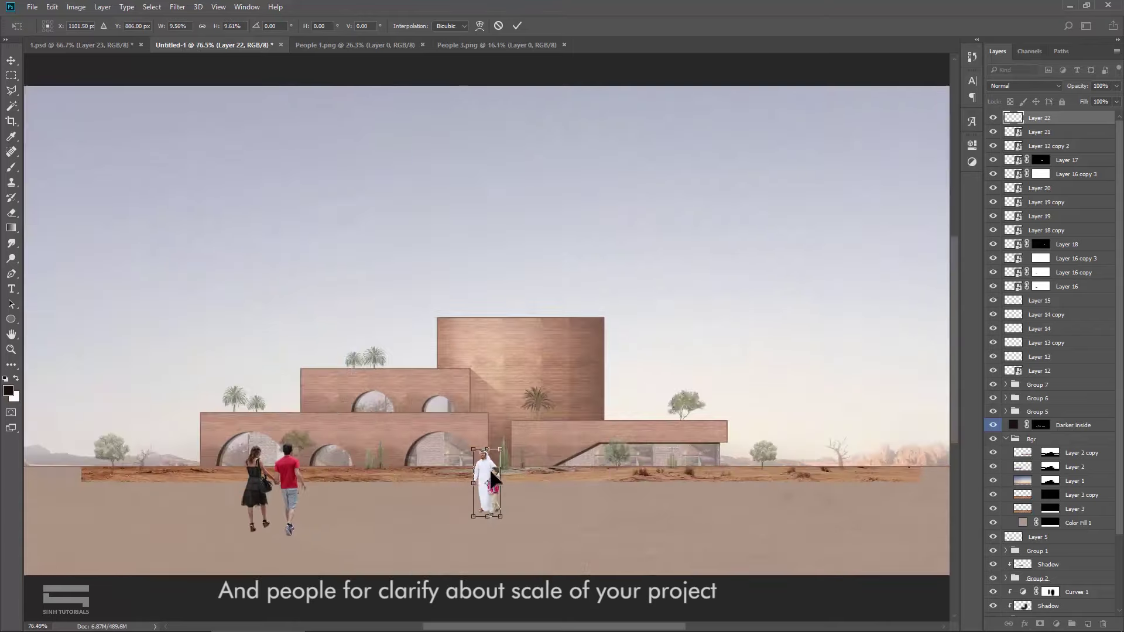
scroll(490, 501, up, 1)
drag(486, 524, 424, 416)
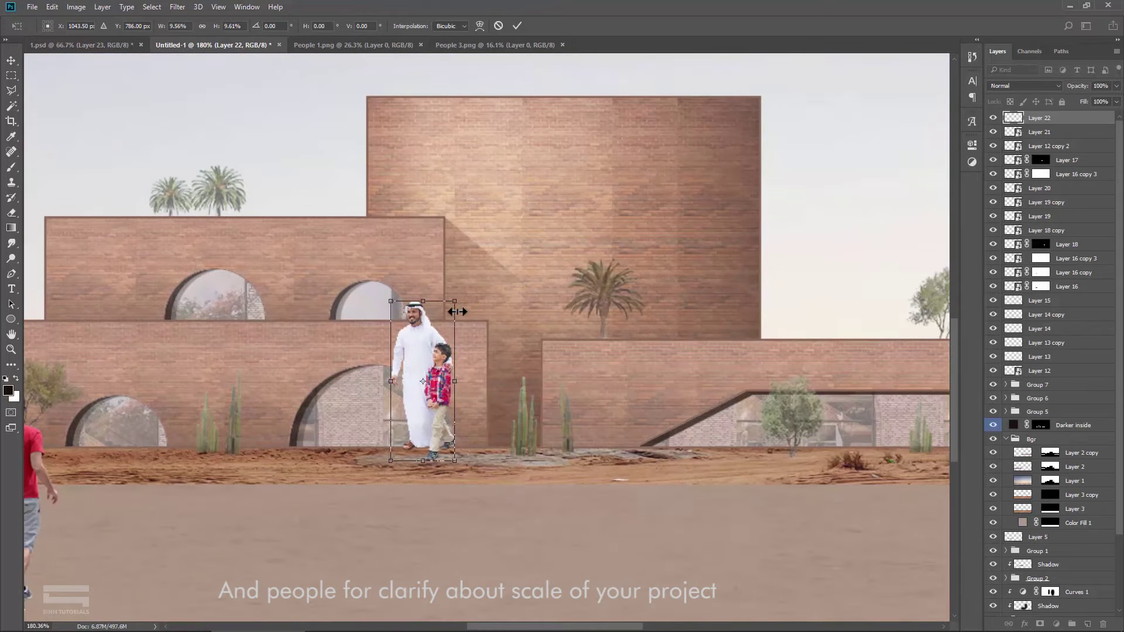
drag(457, 312, 420, 415)
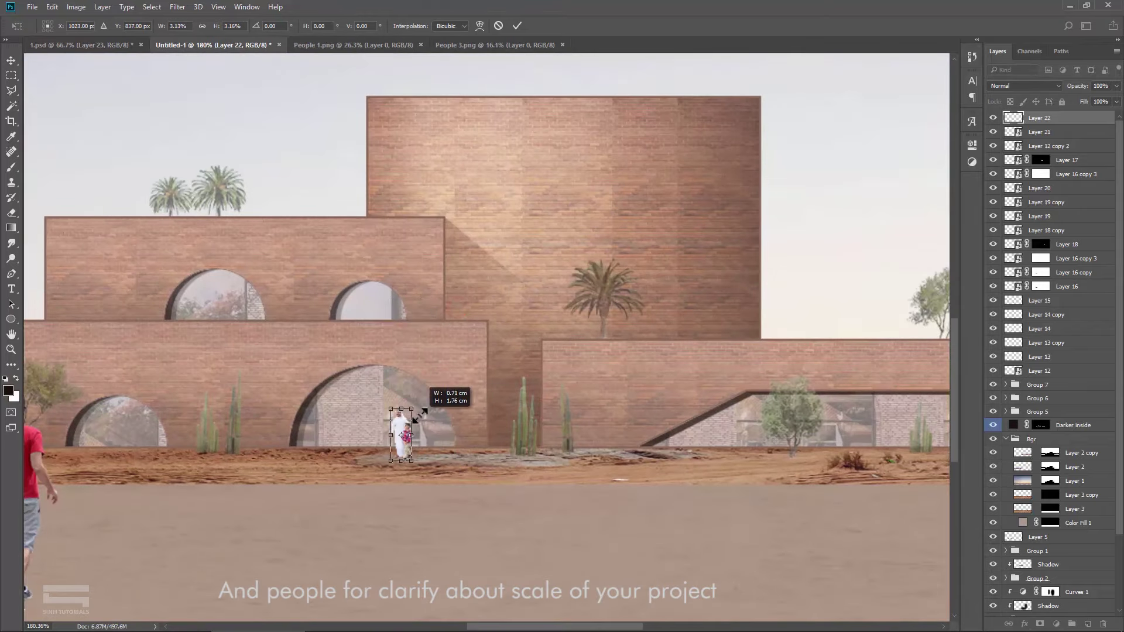
drag(407, 444, 410, 447)
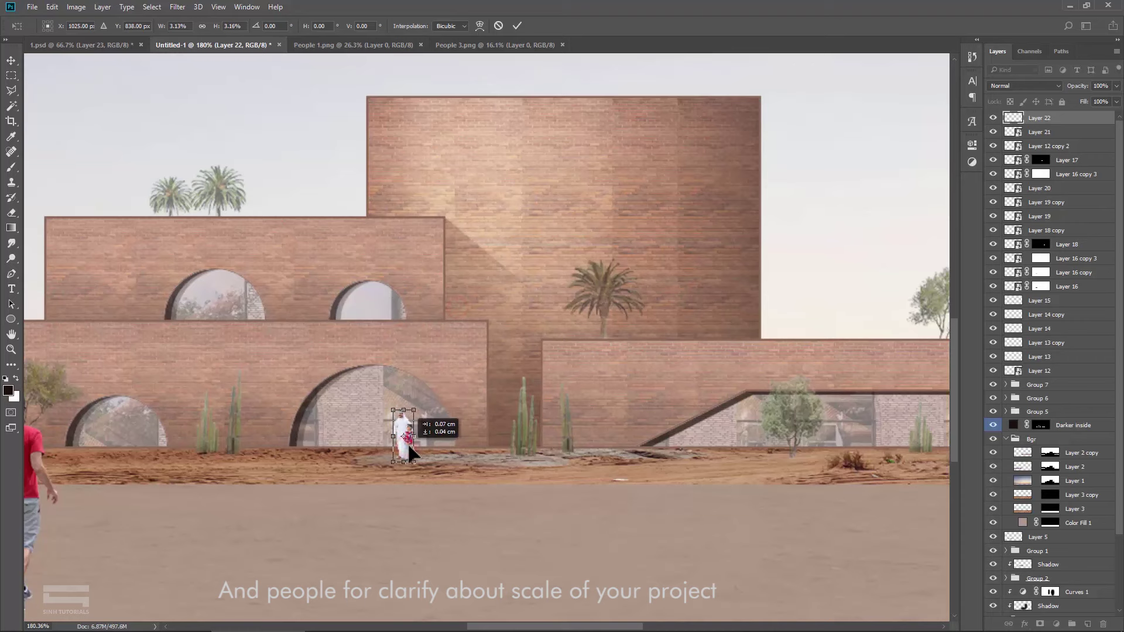
key(Return)
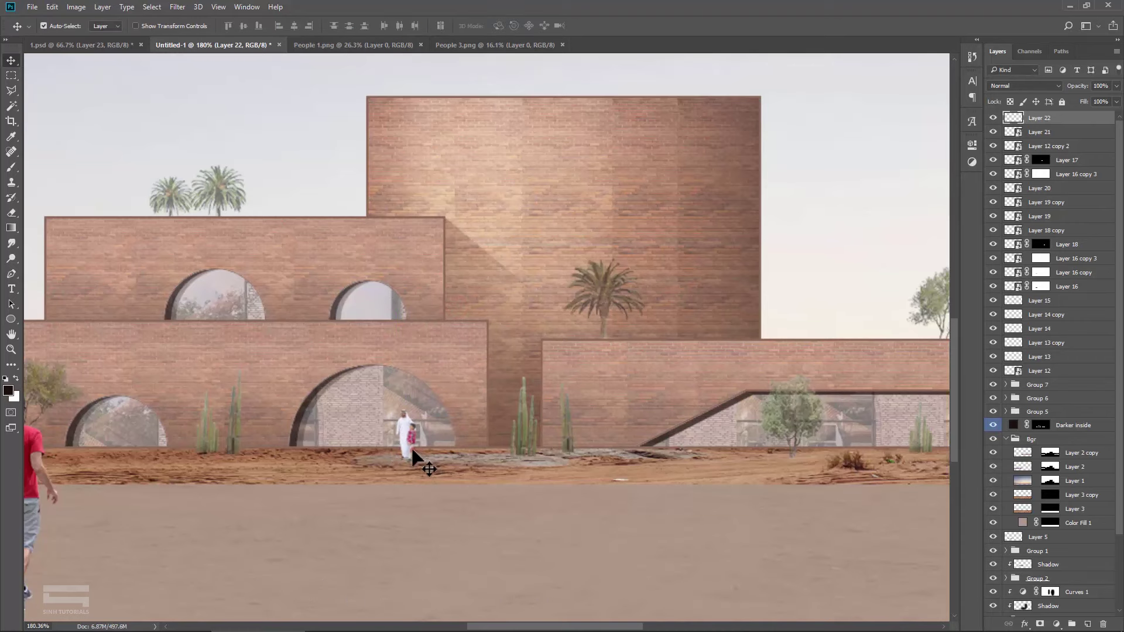
scroll(410, 445, down, 4)
scroll(432, 448, down, 3)
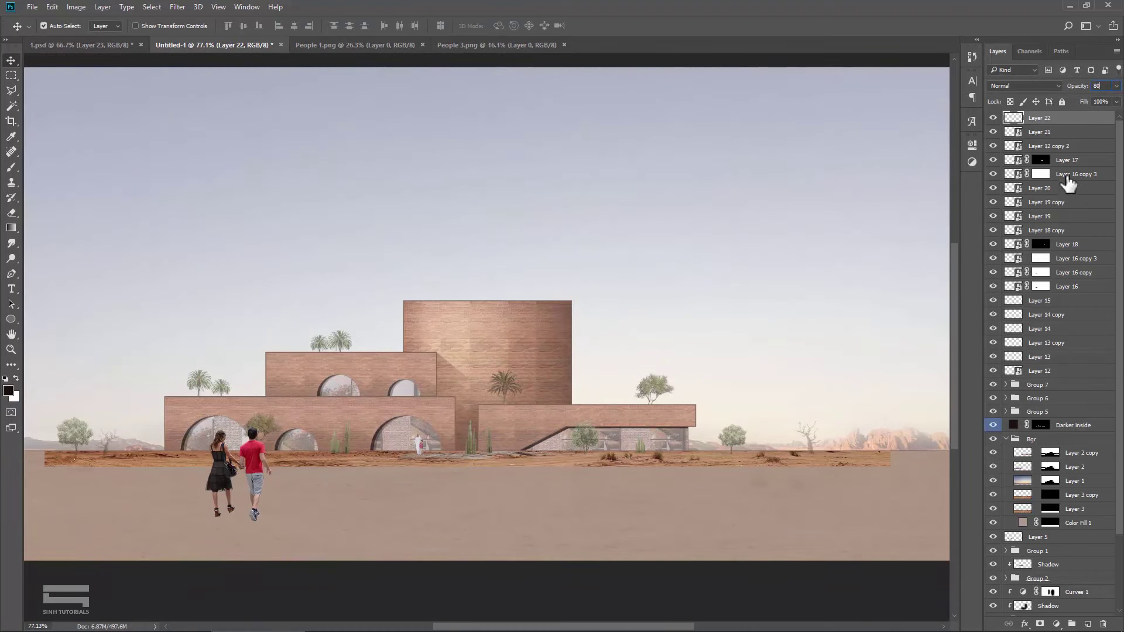
Step: Set the couple's Layer 21 to 80% opacity and bring up the adjustment layer list
click(1047, 132)
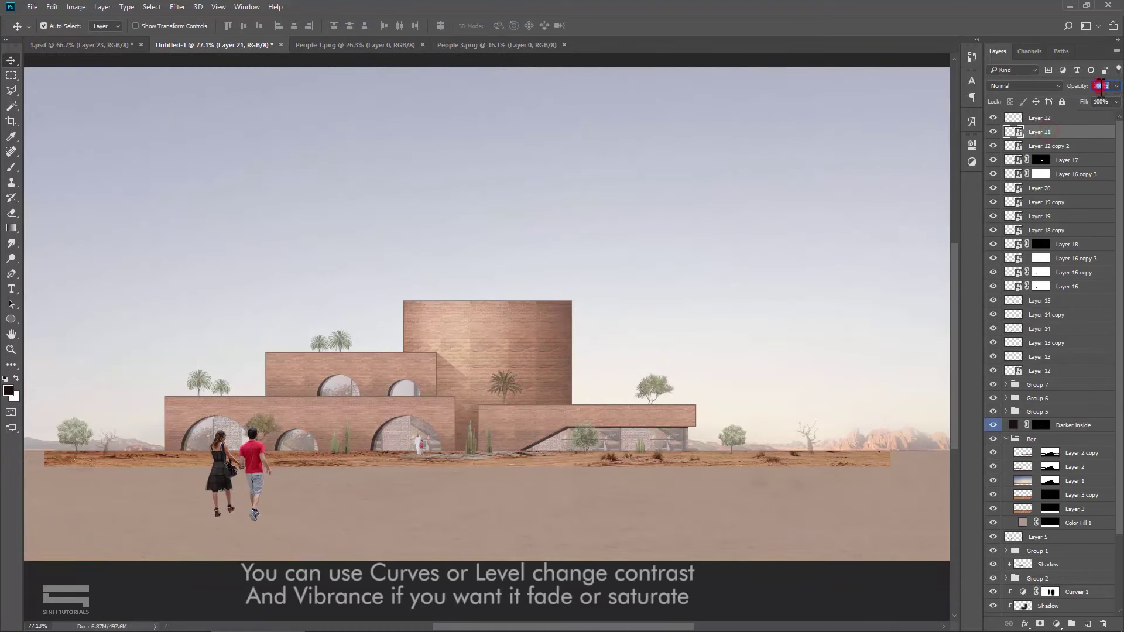
text(80)
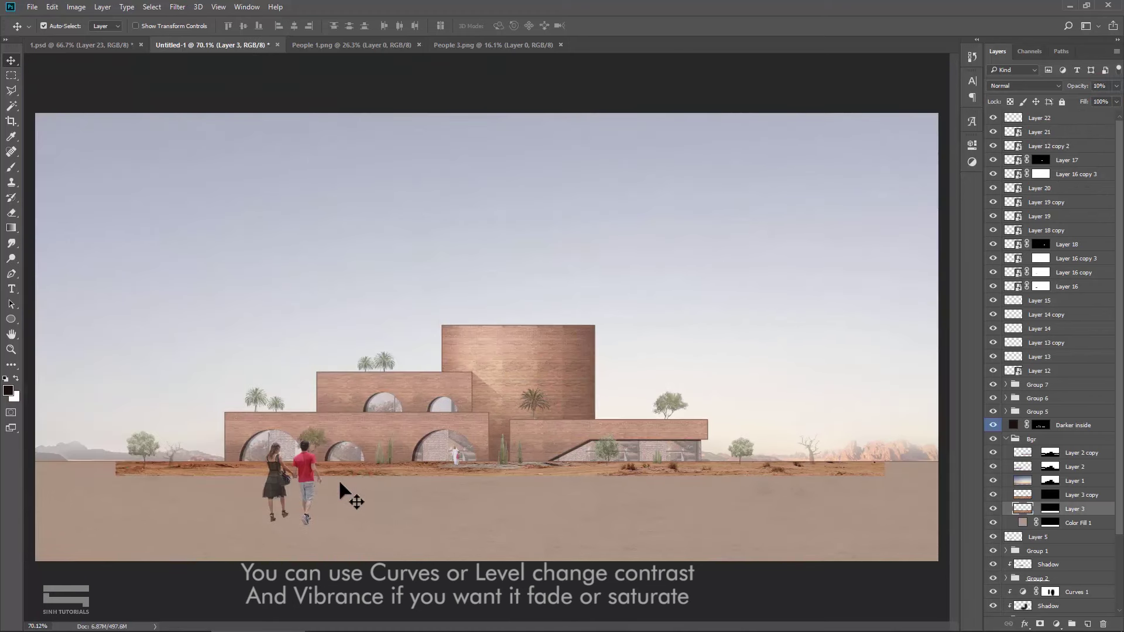
click(1057, 624)
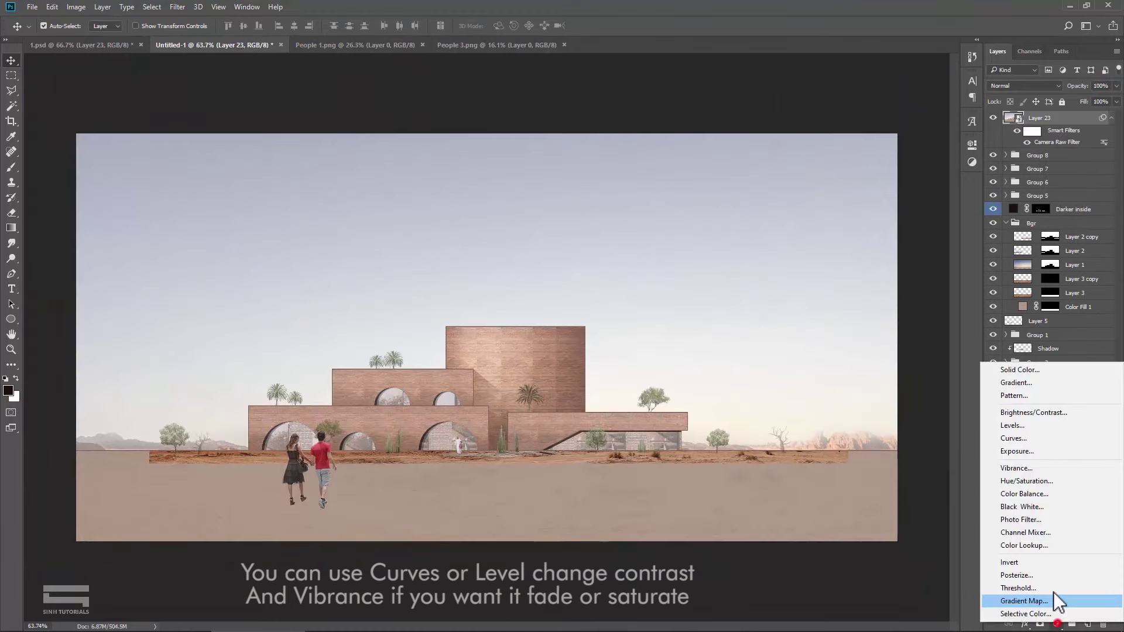
click(1029, 444)
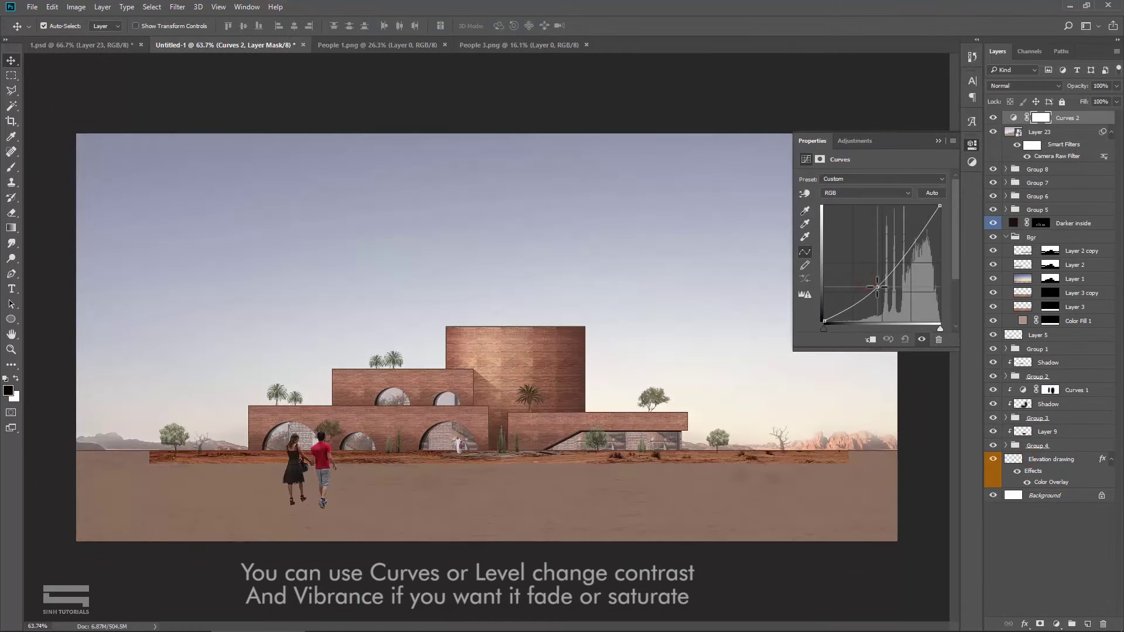
mouse_move(868, 281)
mouse_down()
mouse_move(856, 263)
mouse_move(869, 271)
mouse_up()
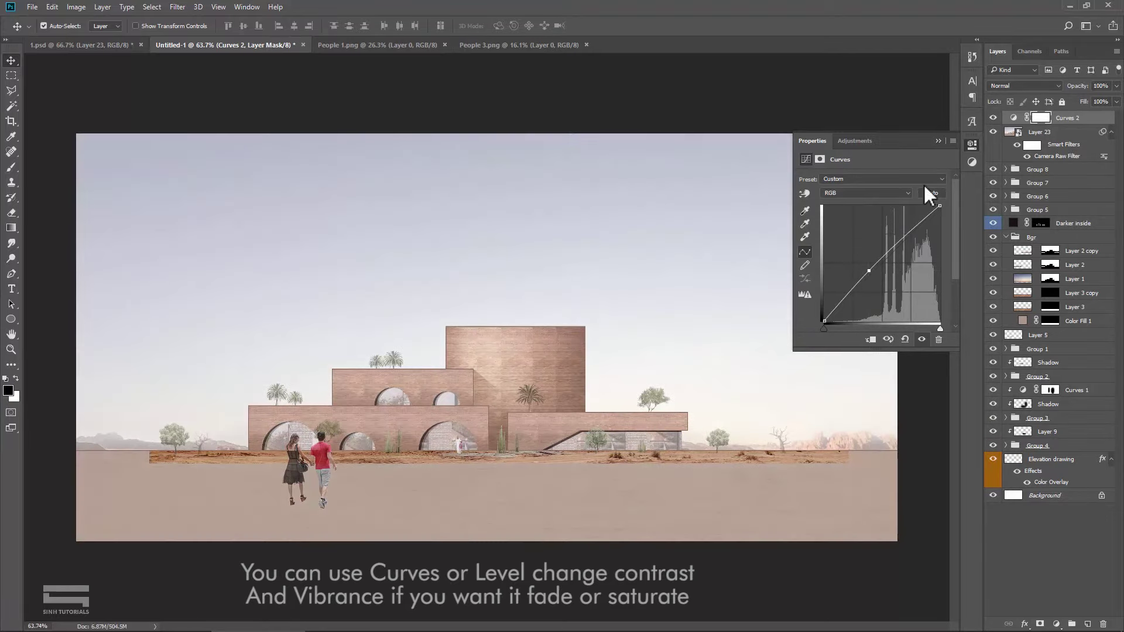
click(938, 141)
key(Delete)
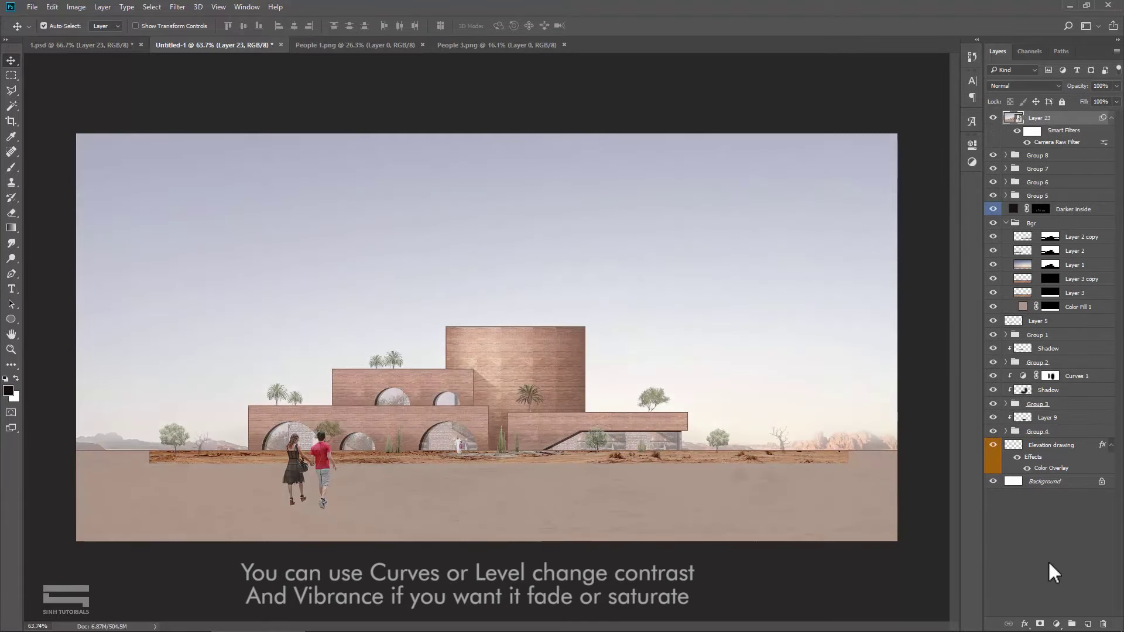
click(1057, 624)
click(1032, 469)
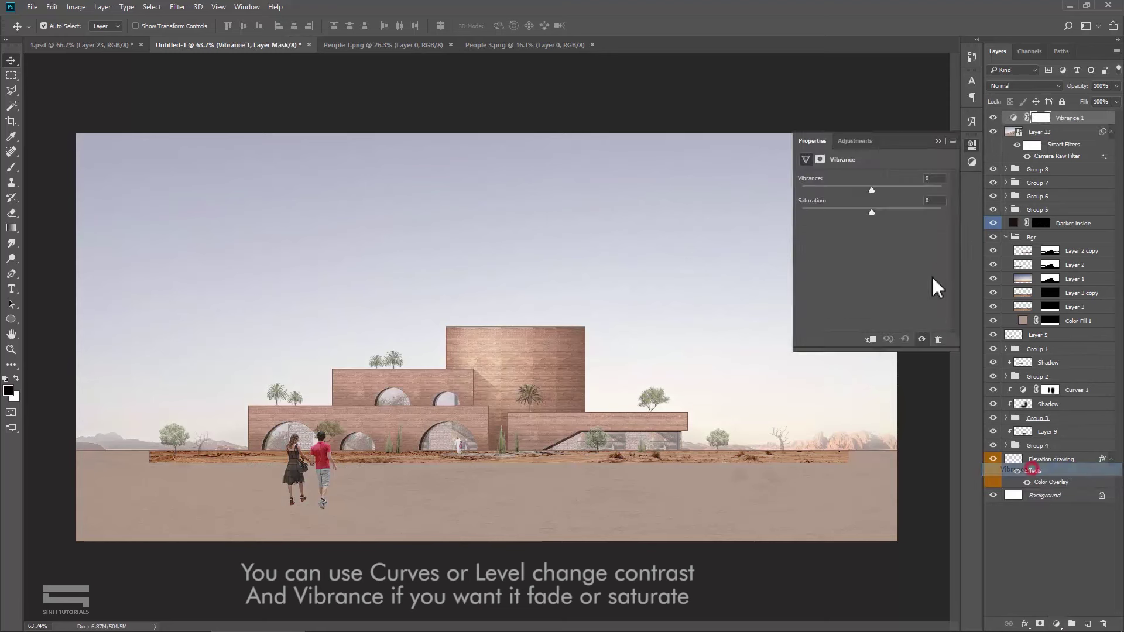
mouse_move(842, 188)
mouse_down()
mouse_move(962, 191)
mouse_move(801, 188)
mouse_move(905, 188)
mouse_up()
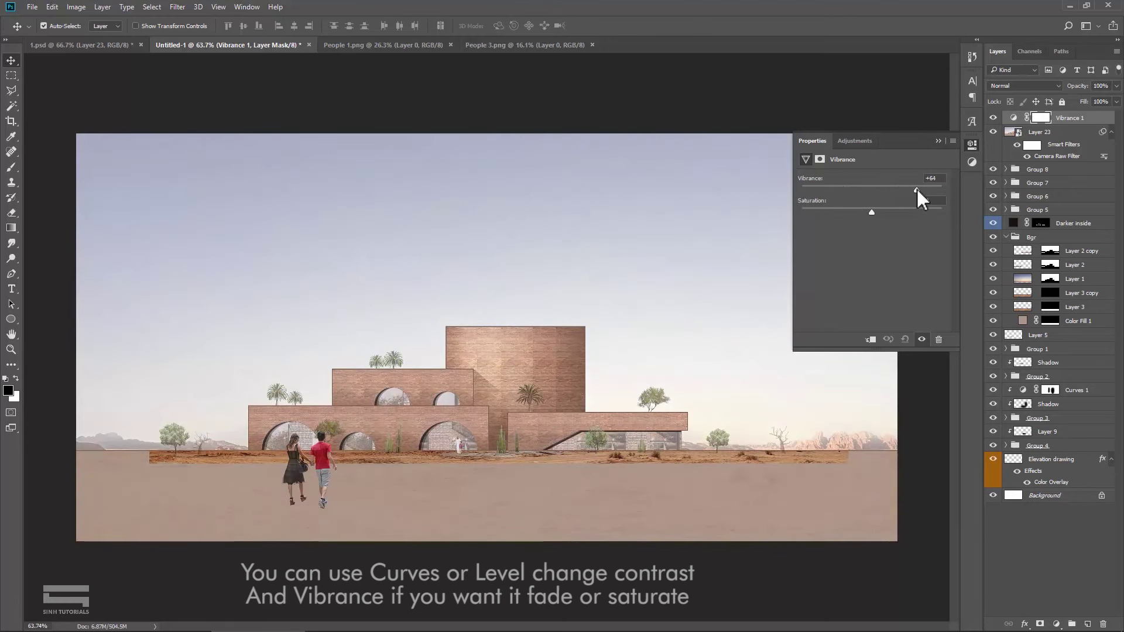
click(938, 142)
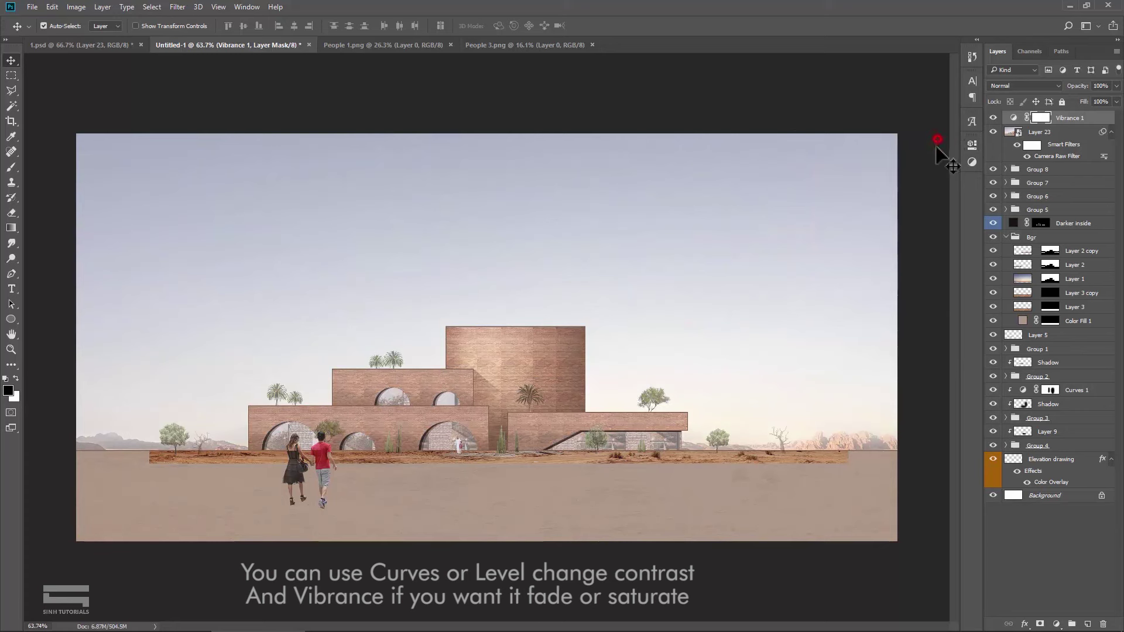
key(Delete)
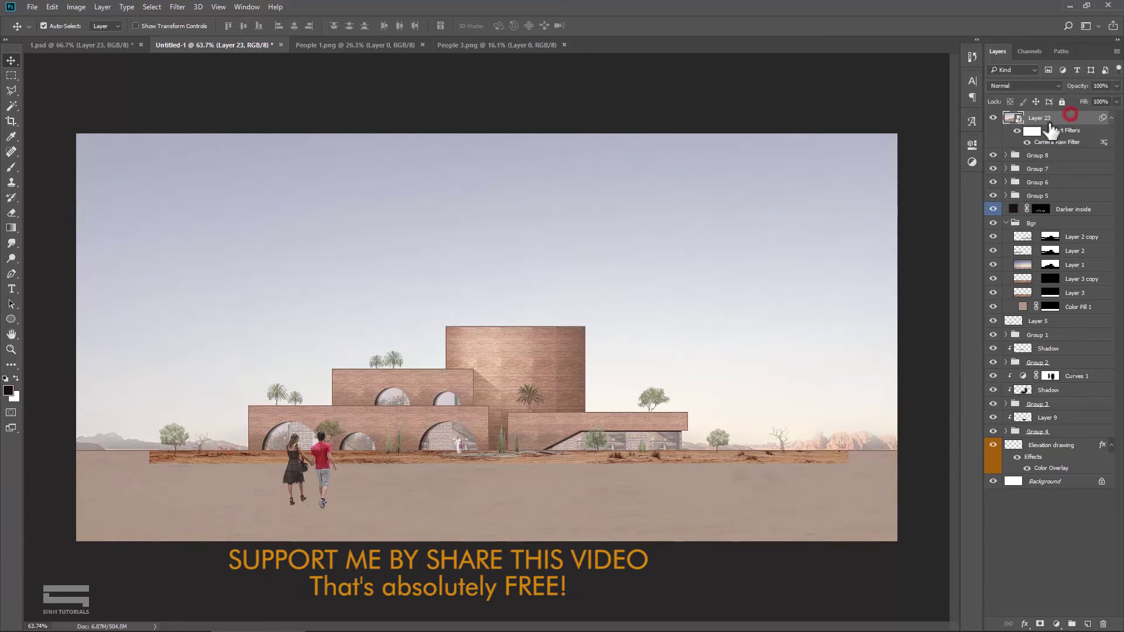
Step: Group the selected render layers into a group named 'Final'
shift+click(1066, 436)
right_click(1065, 437)
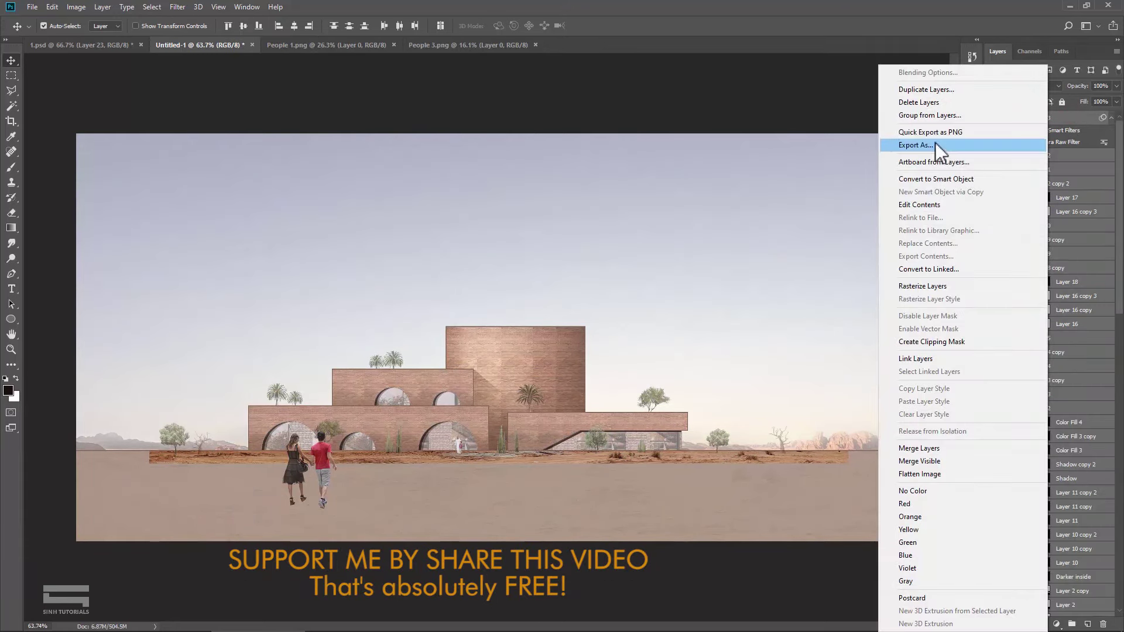
click(930, 115)
text(Final)
key(Return)
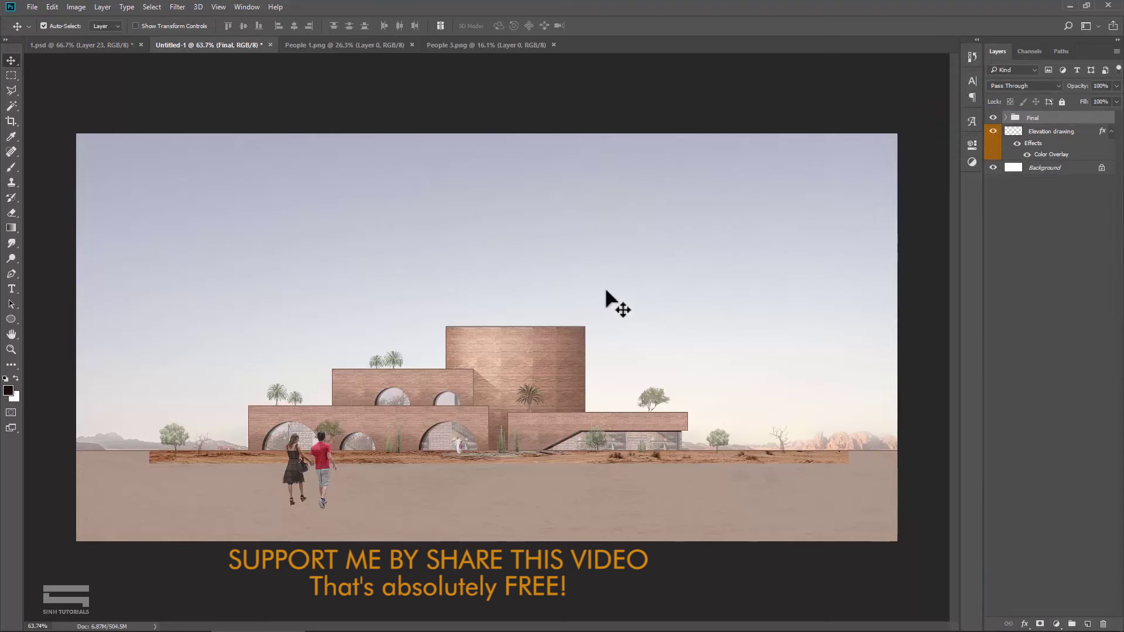
Step: Toggle the Final group's visibility to compare the render against the line drawing
scroll(442, 360, up, 1)
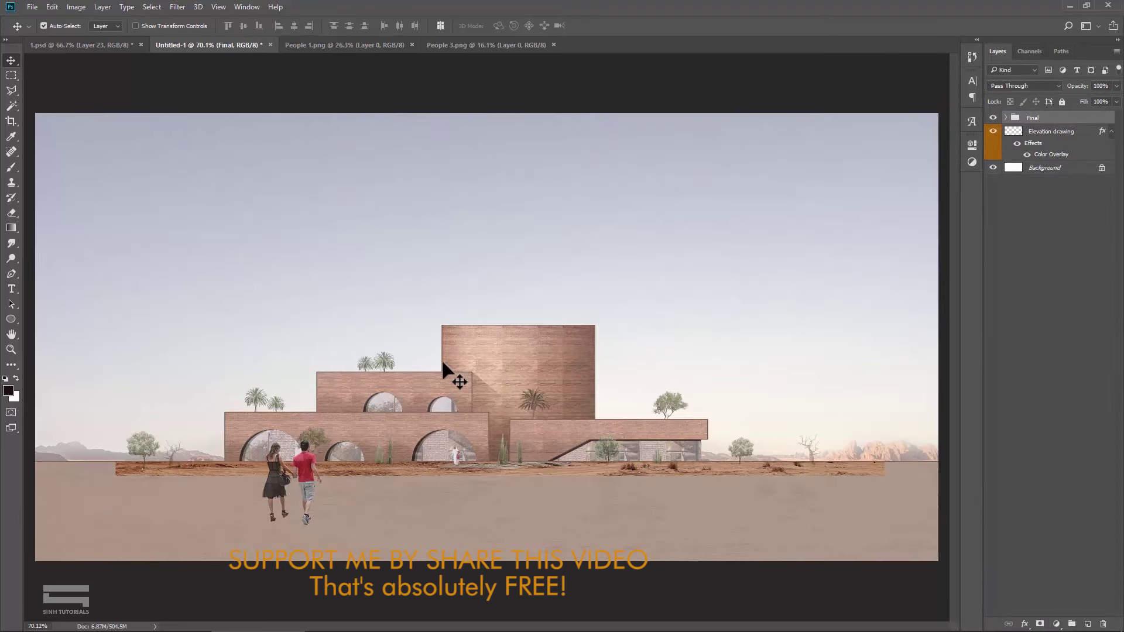
scroll(442, 359, up, 1)
click(993, 119)
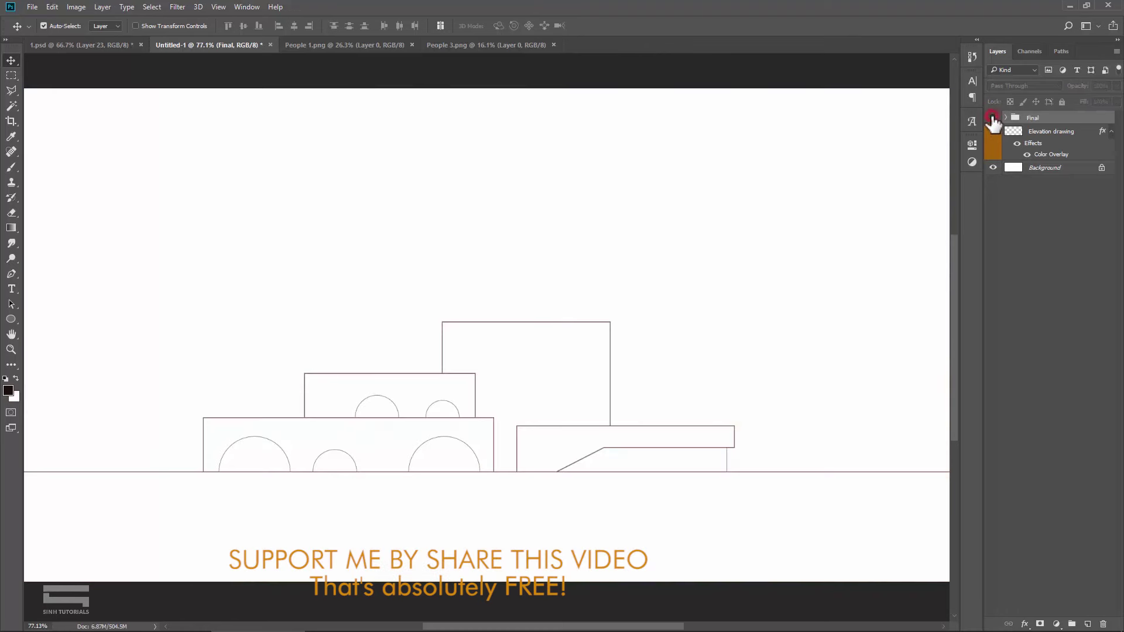
click(993, 118)
click(993, 119)
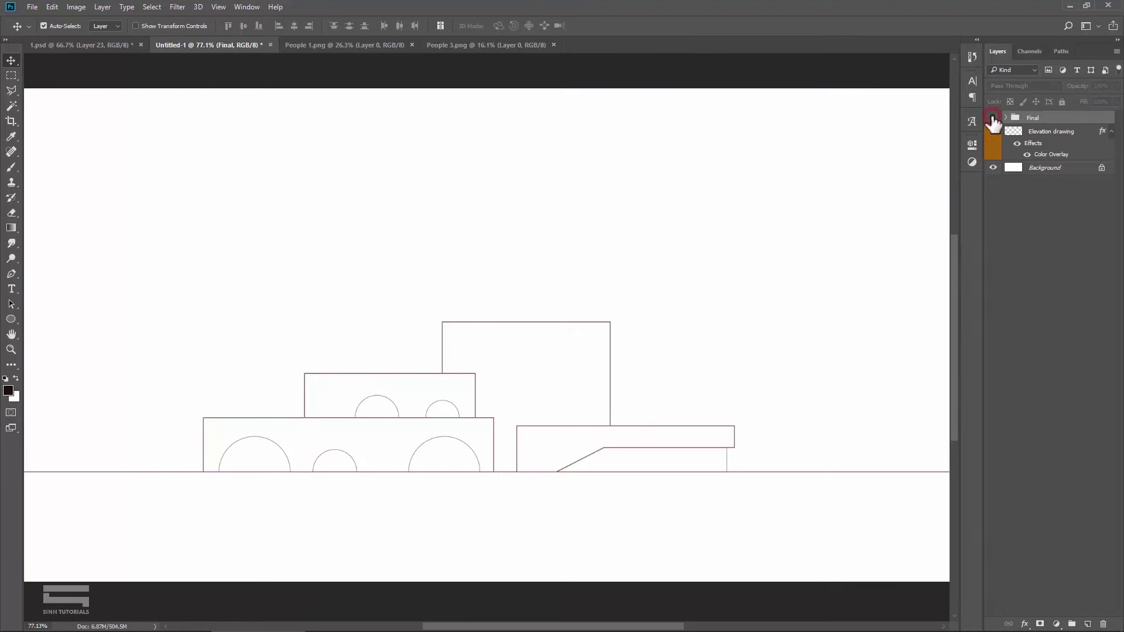
click(993, 119)
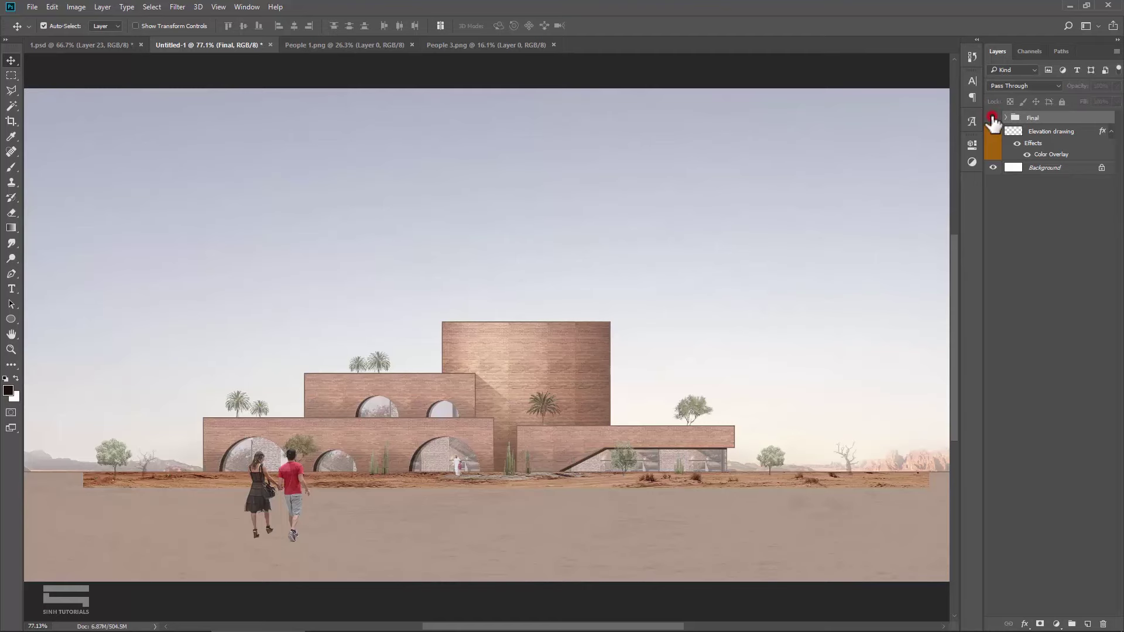
click(993, 119)
click(993, 118)
scroll(495, 463, up, 2)
scroll(496, 462, up, 1)
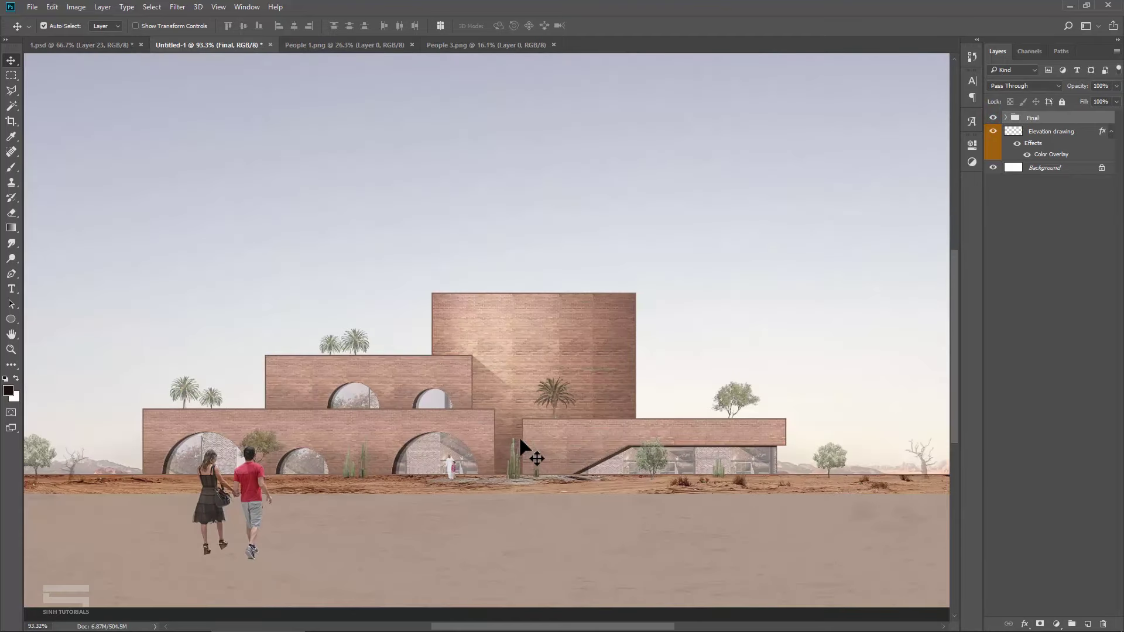